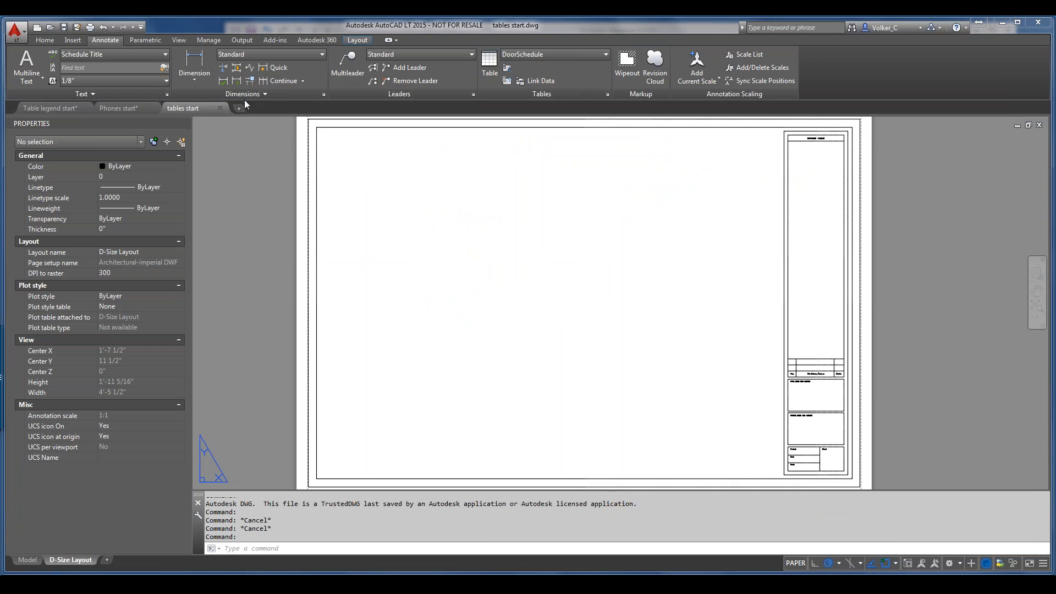
Step: Start a new blank drawing and check which table styles it offers
{"action": "left_click", "coordinate": [239, 108]}
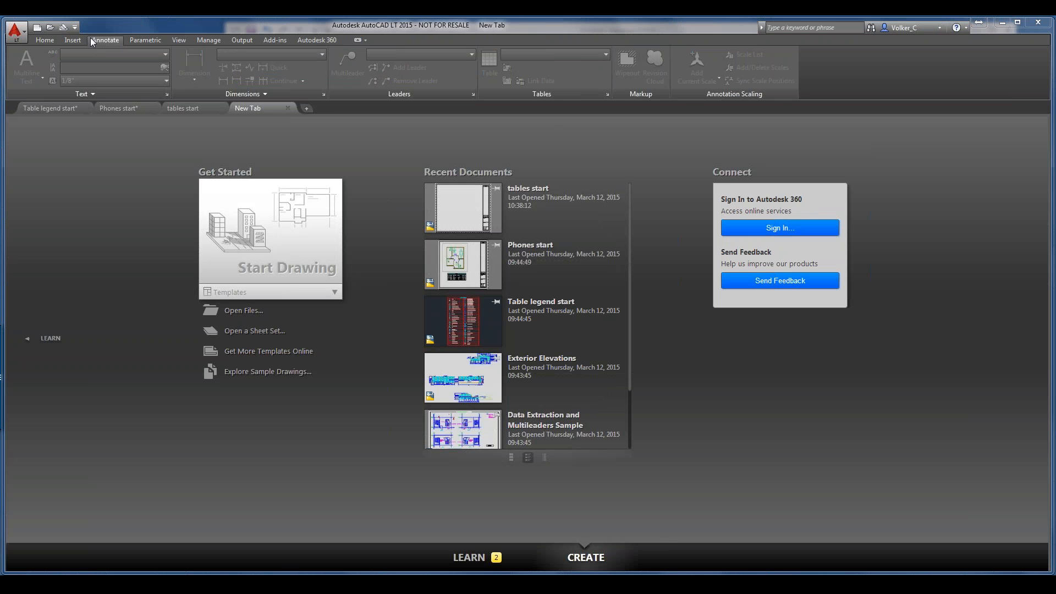
{"action": "left_click", "coordinate": [237, 270]}
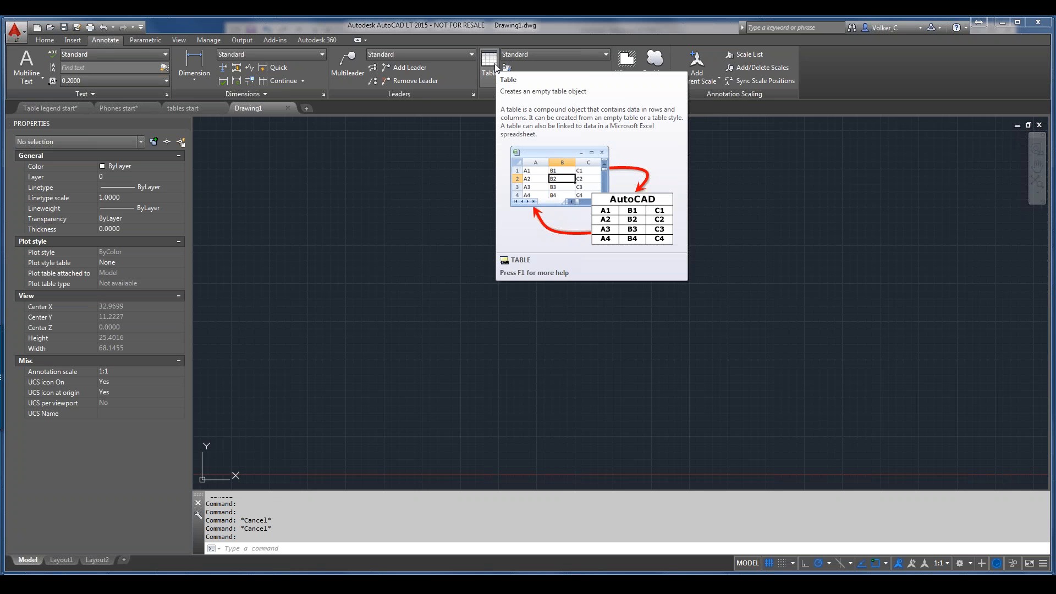
{"action": "left_click", "coordinate": [530, 55]}
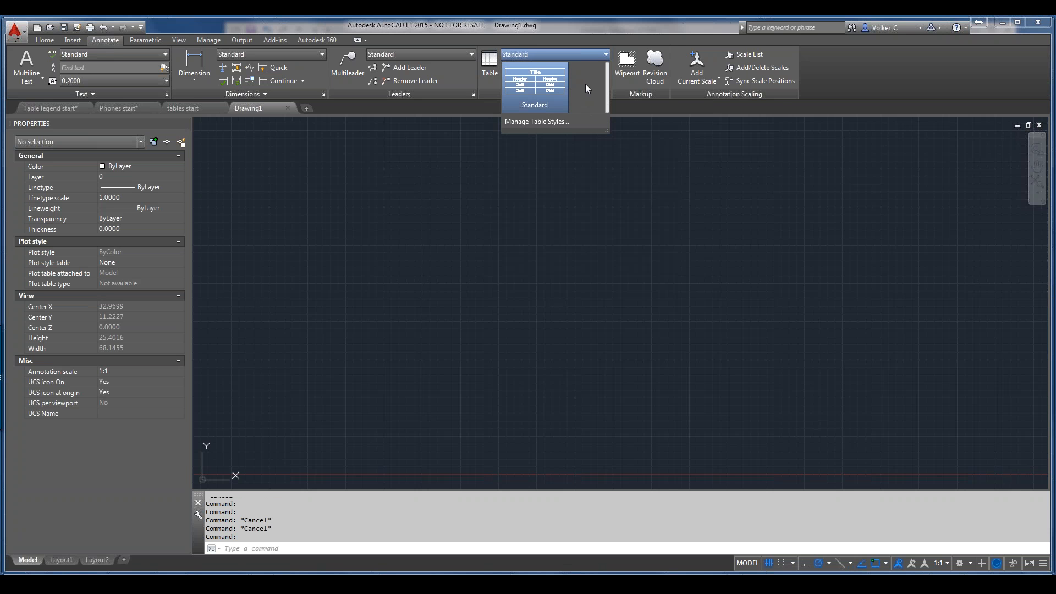
{"action": "left_click", "coordinate": [827, 92]}
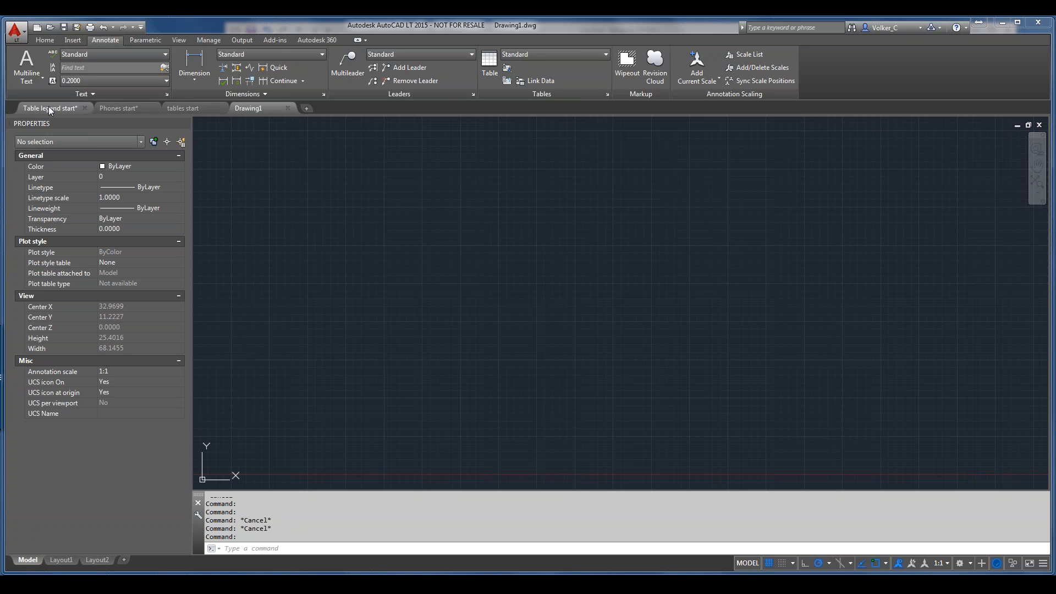
Step: Start inserting an empty table in the tables start drawing, using the DoorSchedule style and placement by insertion point
{"action": "left_click", "coordinate": [177, 109]}
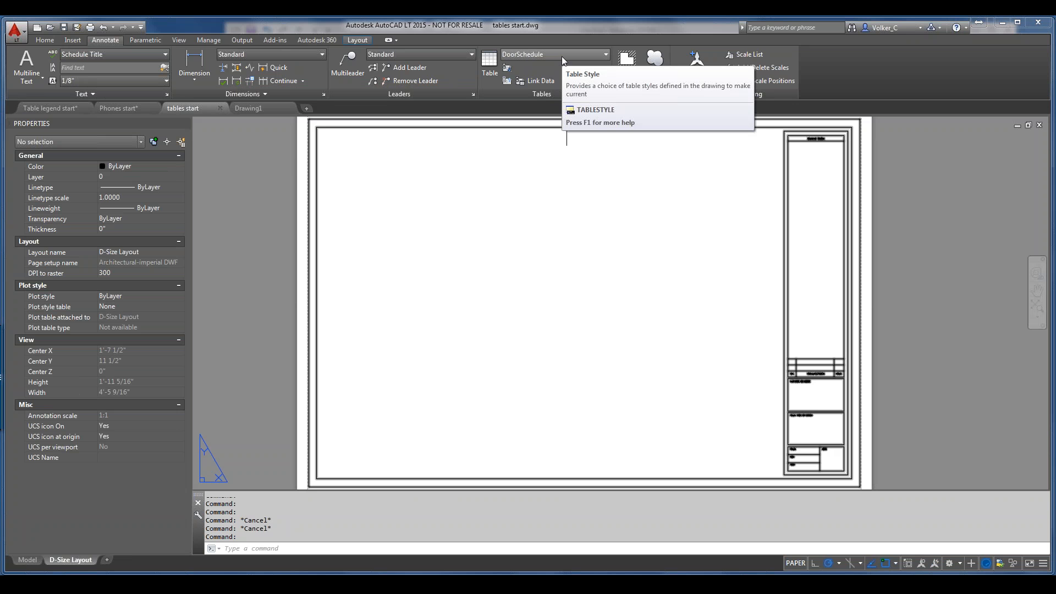
{"action": "left_click", "coordinate": [491, 65]}
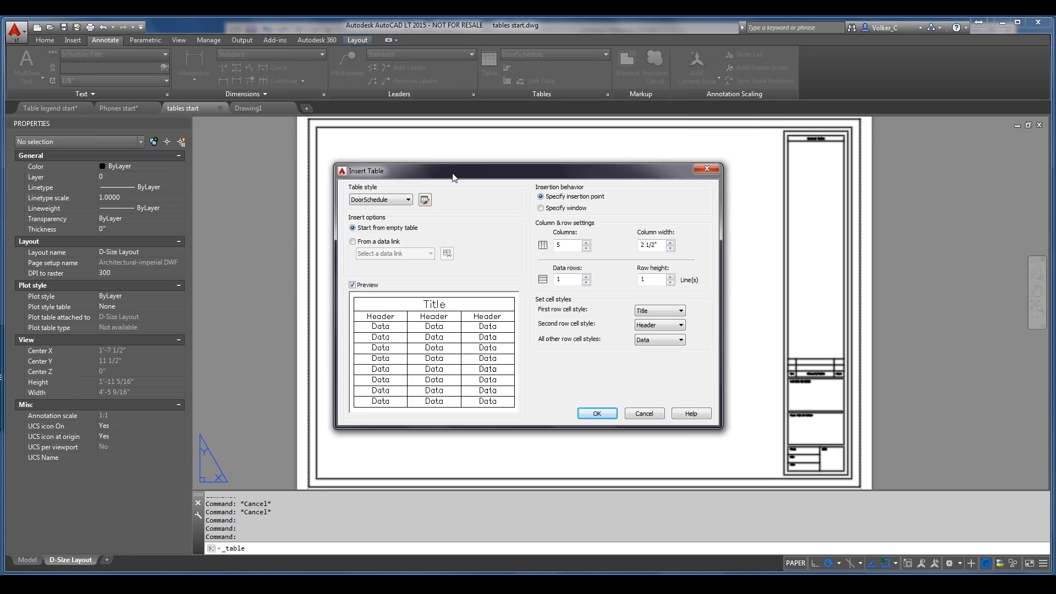
{"action": "left_click", "coordinate": [405, 200]}
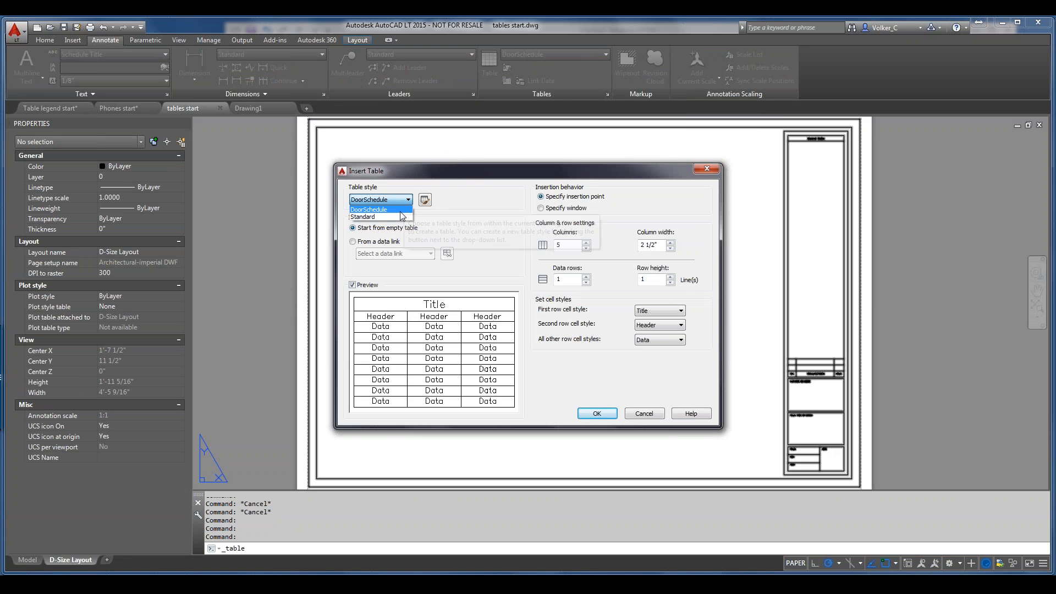
{"action": "left_click", "coordinate": [412, 187]}
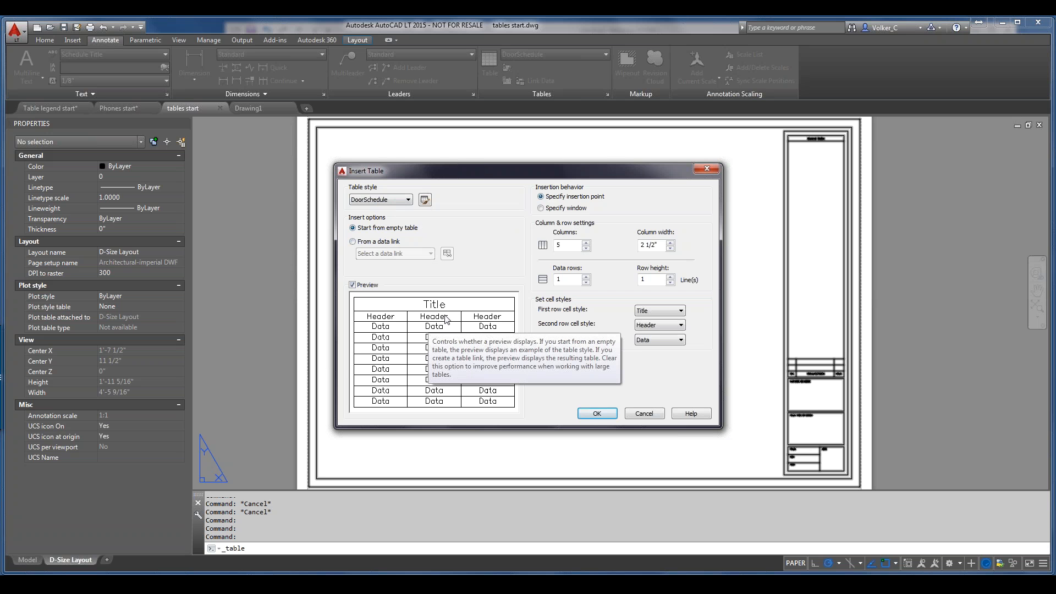
{"action": "left_click", "coordinate": [561, 208]}
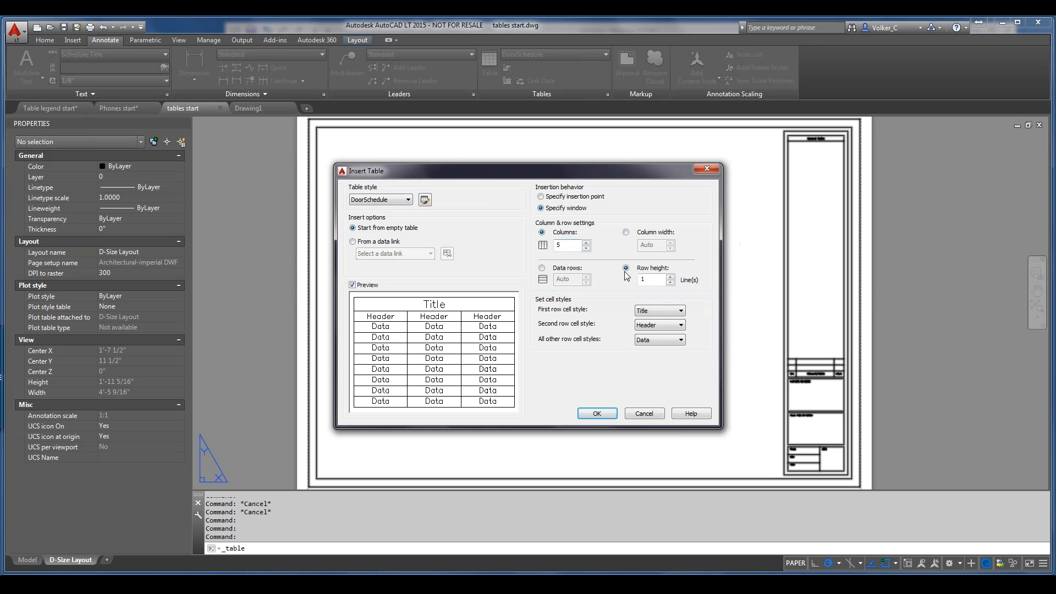
{"action": "left_click", "coordinate": [543, 198]}
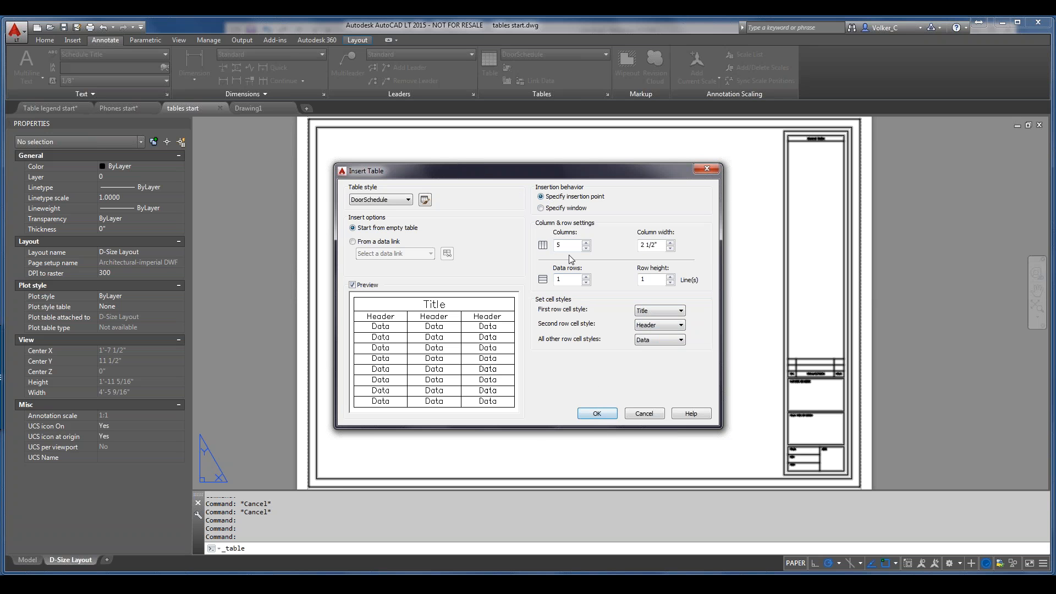
Step: Set the new table to 9 columns, a column width of 1" and 3 data rows
{"action": "left_click_drag", "start_coordinate": [568, 246], "coordinate": [539, 235]}
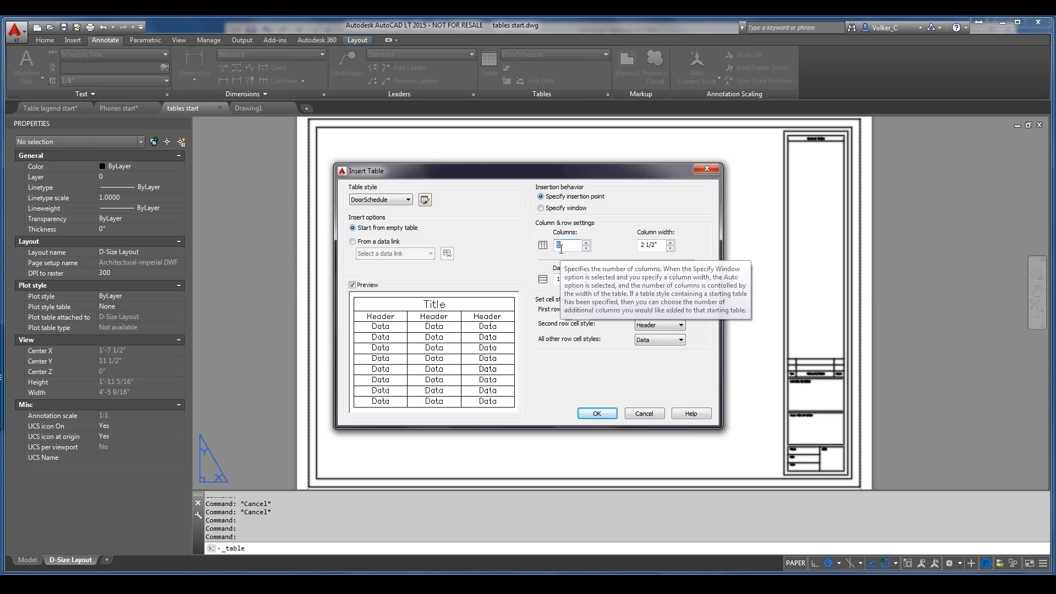
{"action": "type", "text": "9"}
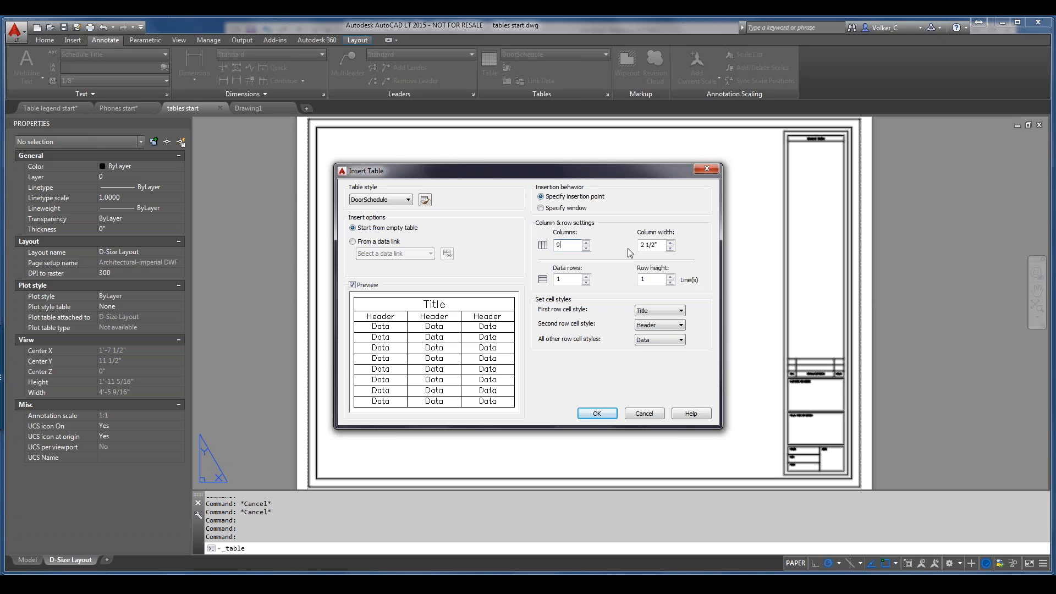
{"action": "left_click_drag", "start_coordinate": [662, 244], "coordinate": [619, 241]}
{"action": "type", "text": "1"}
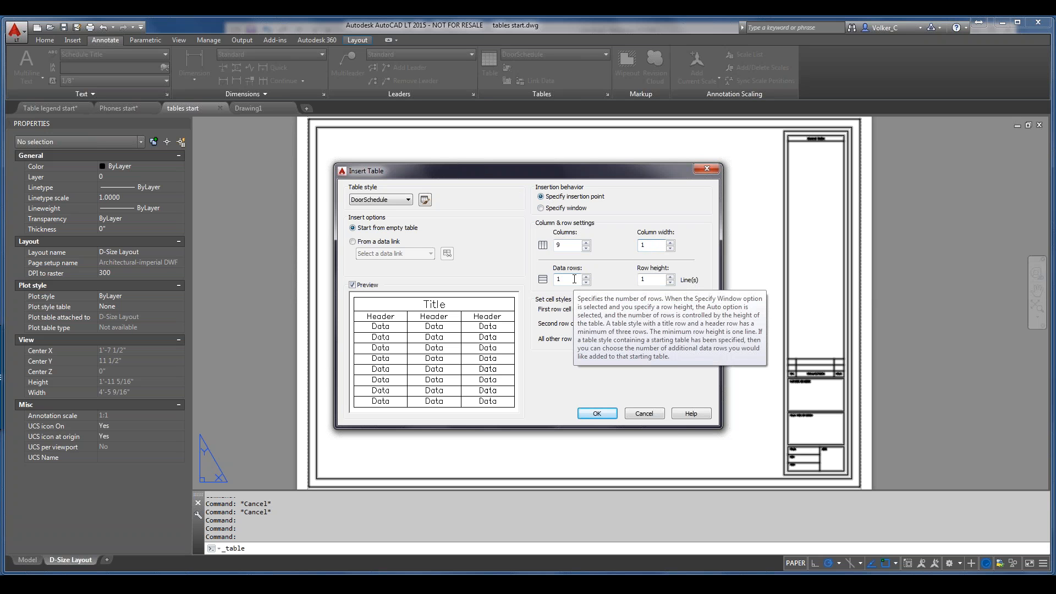
{"action": "key", "text": "Tab"}
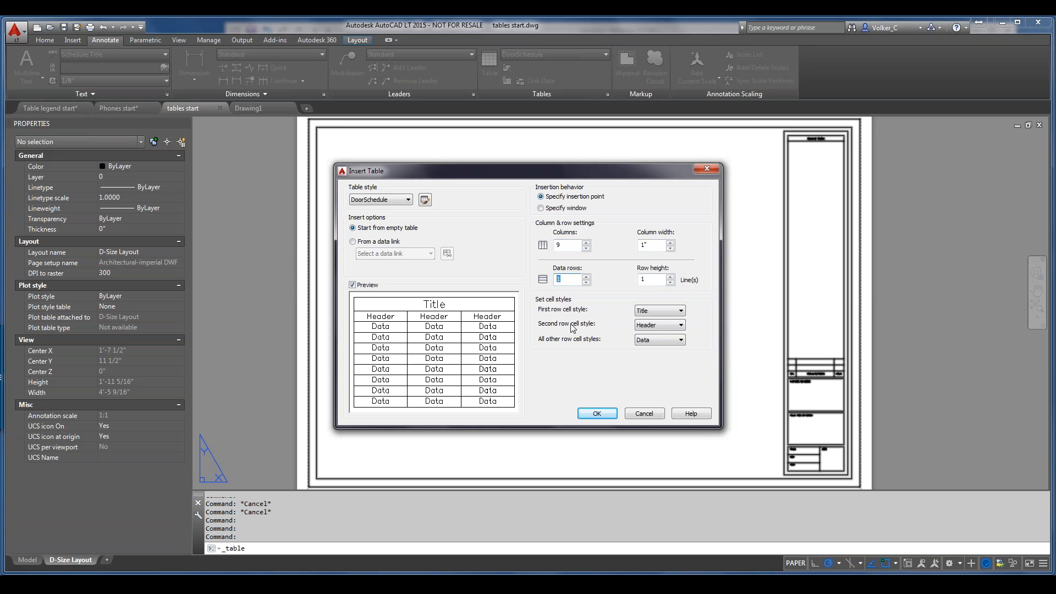
{"action": "type", "text": "3"}
Step: Accept the table settings and place the table near the upper-left corner of the sheet border
{"action": "left_click", "coordinate": [602, 418]}
{"action": "left_click", "coordinate": [603, 419]}
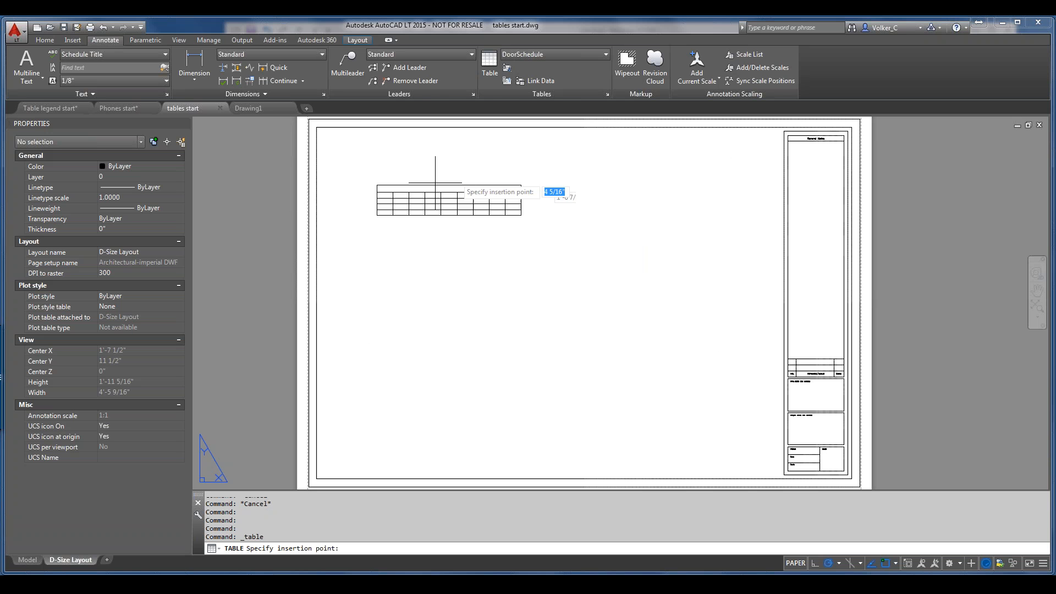
{"action": "left_click", "coordinate": [355, 158]}
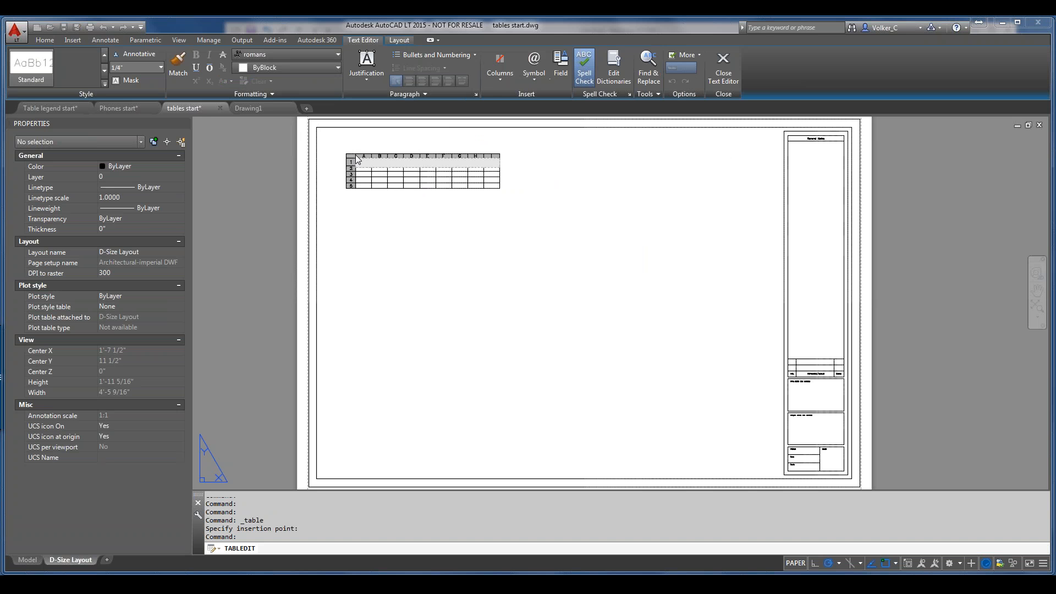
Step: Enter "Door Schedule" as the table's title and move on to the first header cell
{"action": "scroll", "coordinate": [356, 157], "scroll_direction": "up", "scroll_amount": 2}
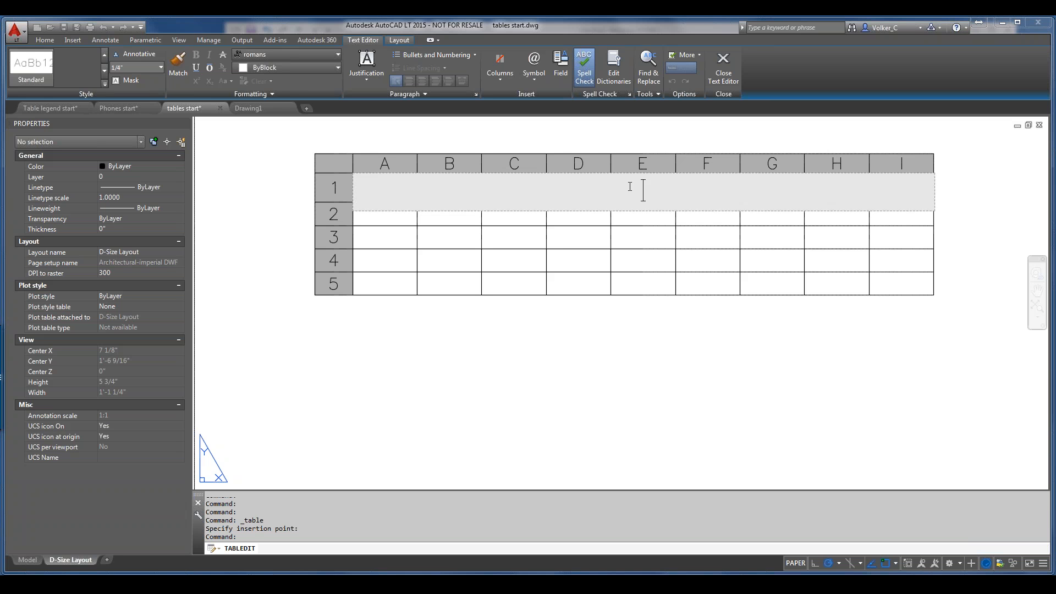
{"action": "type", "text": "Door Schedule"}
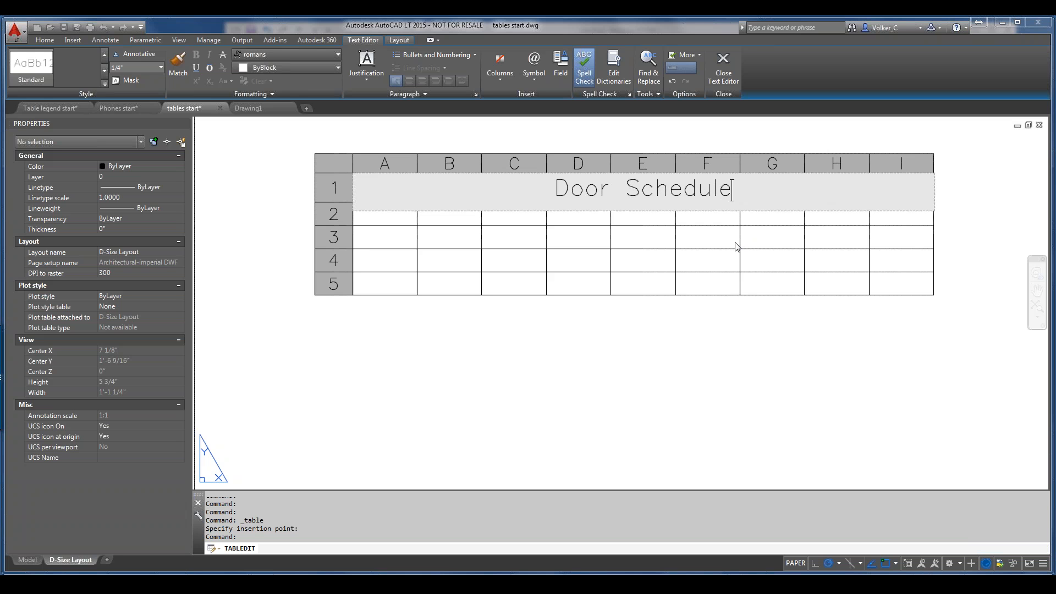
{"action": "key", "text": "Tab"}
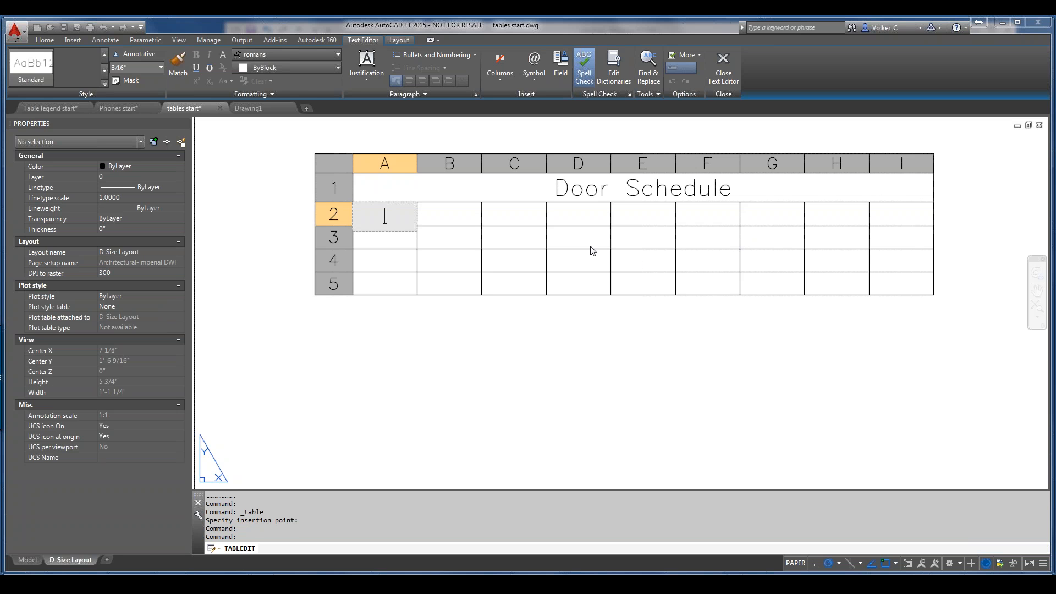
Step: Step between cells A3 and A2, leave the table, and select cell B2 without entering text
{"action": "key", "text": "Return"}
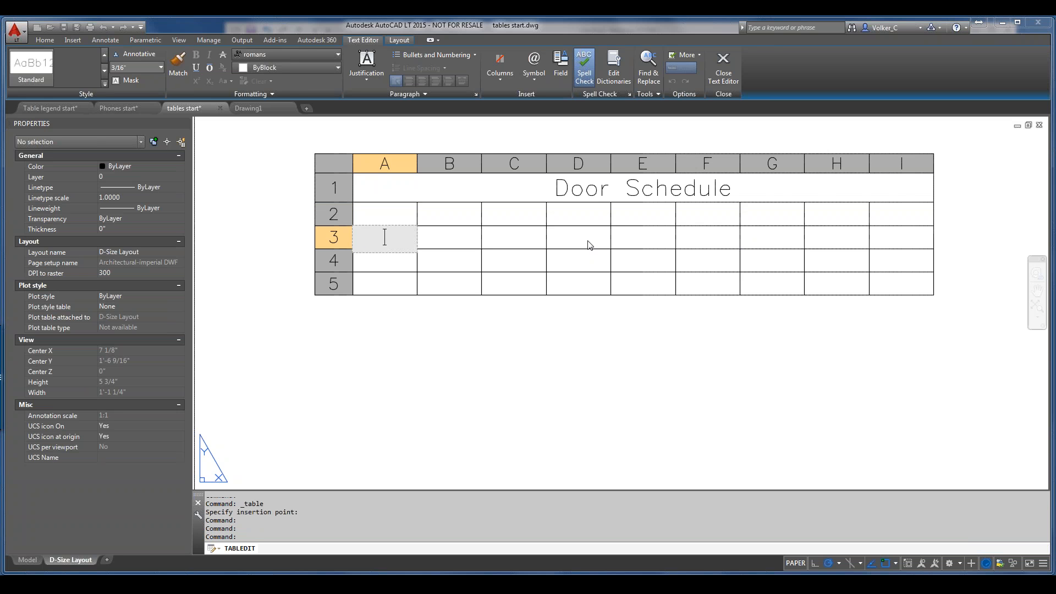
{"action": "key", "text": "Up"}
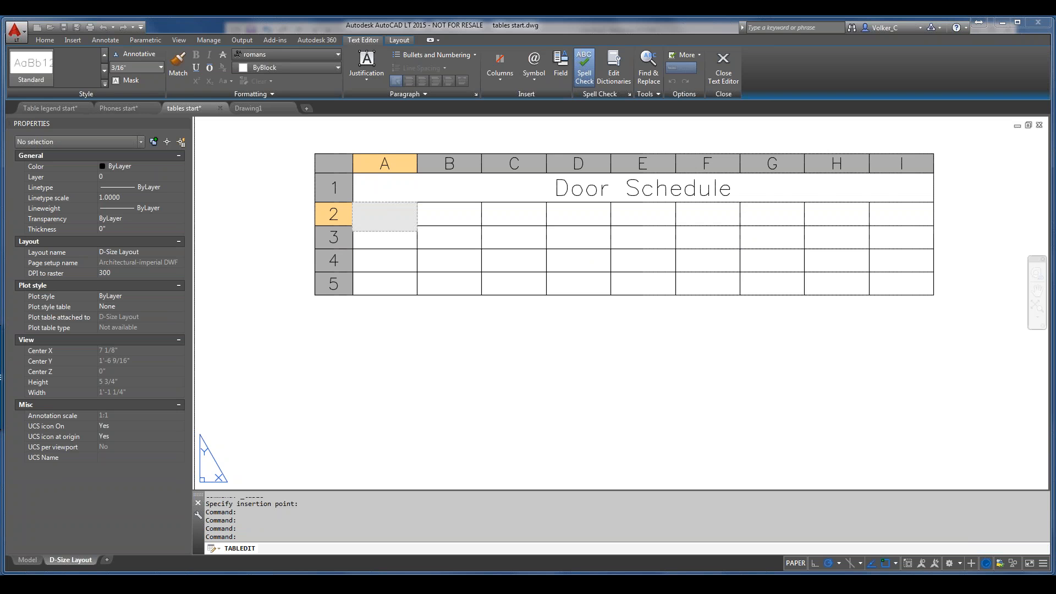
{"action": "left_click", "coordinate": [473, 216]}
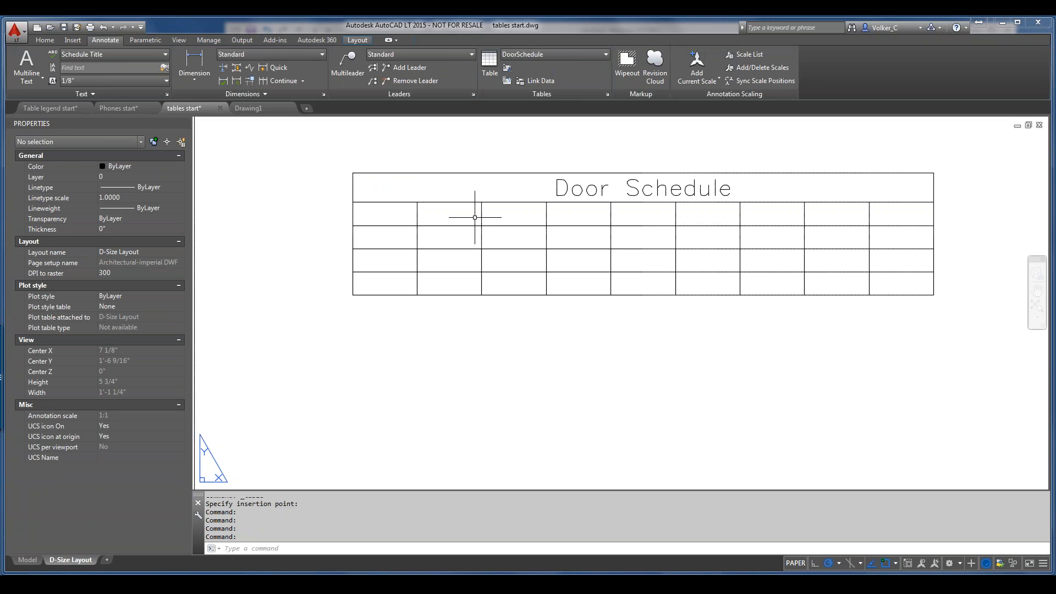
{"action": "left_click", "coordinate": [474, 218]}
{"action": "double_click", "coordinate": [475, 217]}
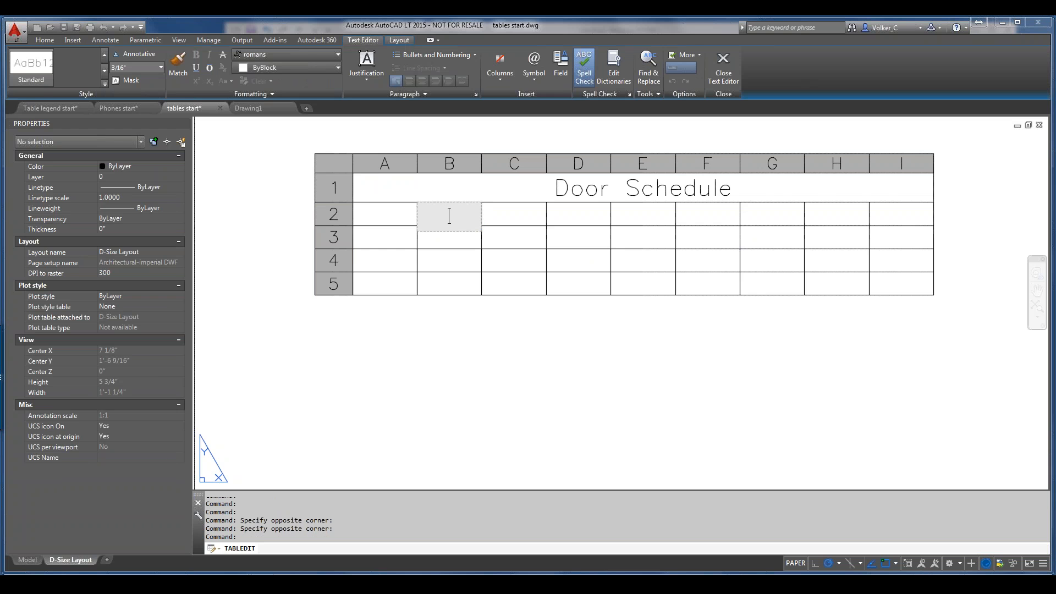
{"action": "key", "text": "Escape"}
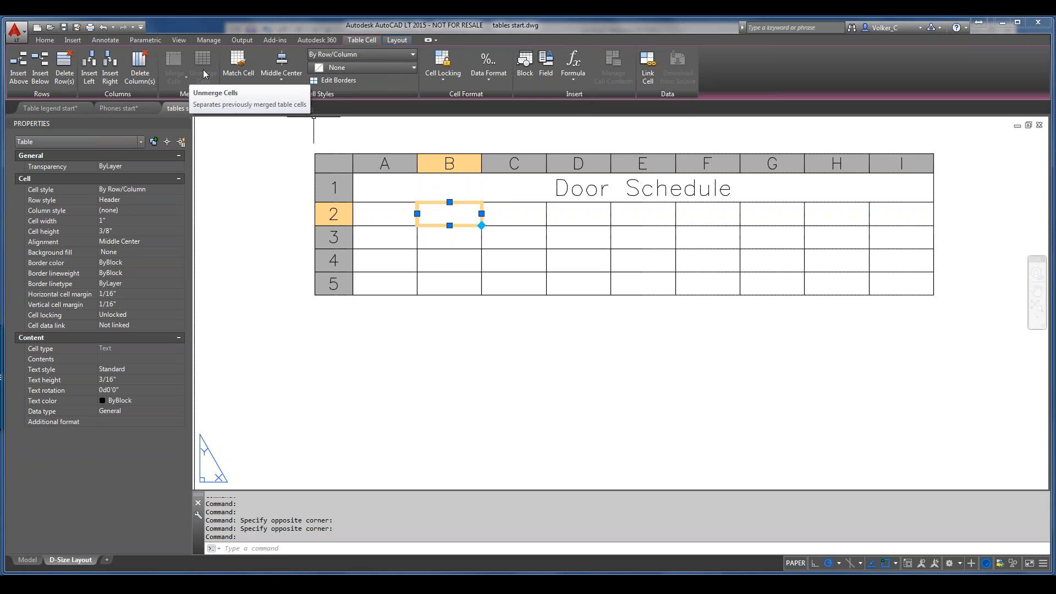
Step: Review the alignment and formula options available for cell B2
{"action": "left_click", "coordinate": [283, 82]}
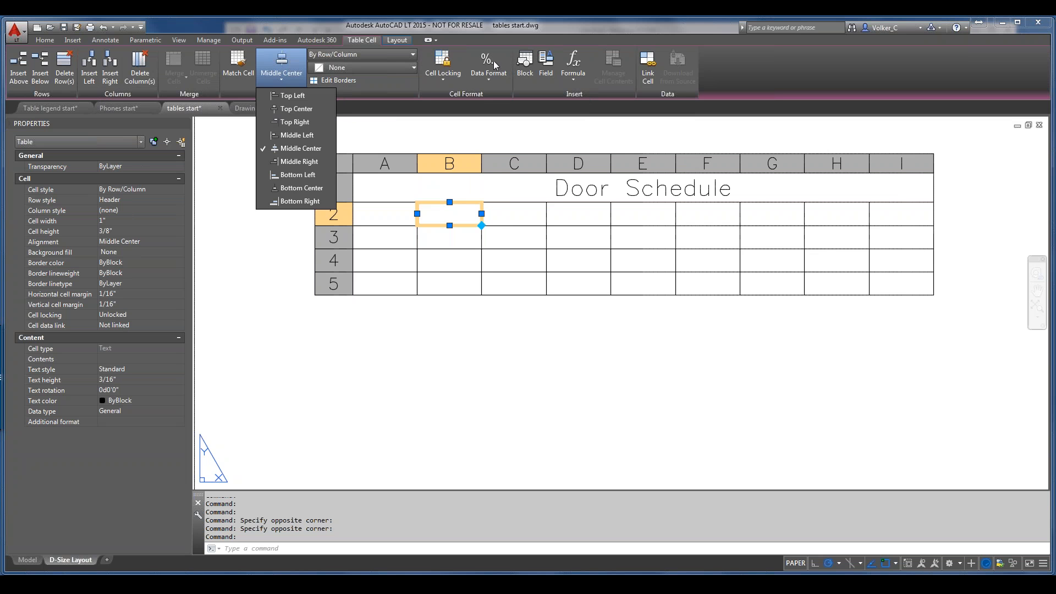
{"action": "left_click", "coordinate": [467, 45]}
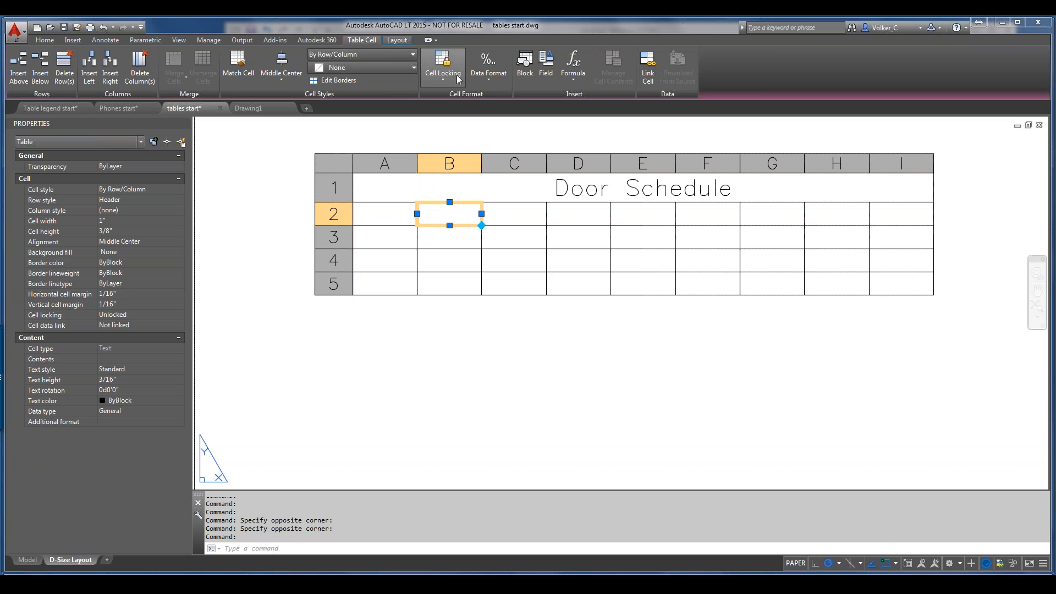
{"action": "left_click", "coordinate": [570, 77]}
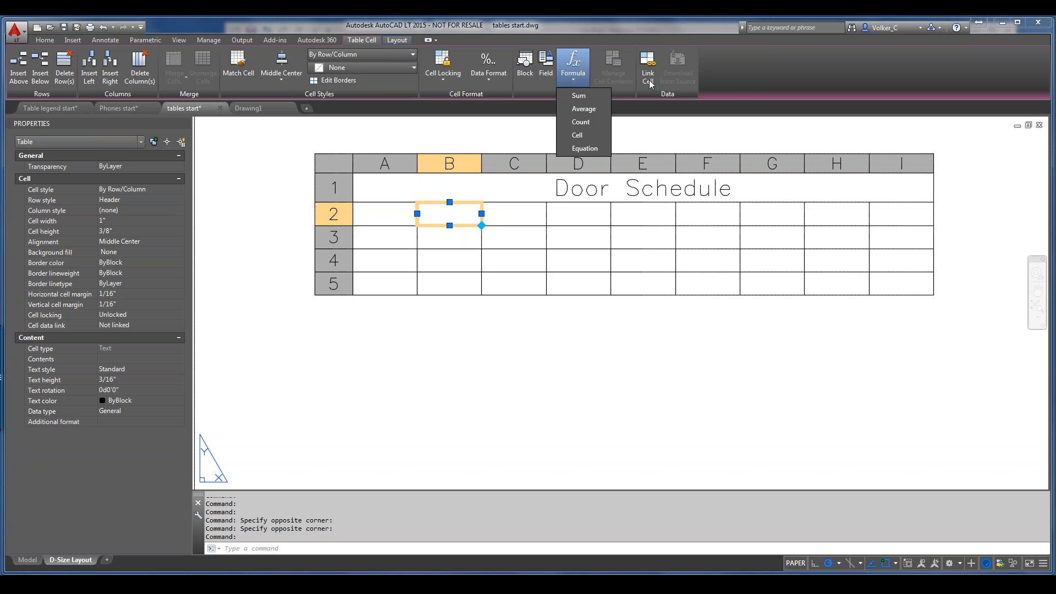
{"action": "left_click", "coordinate": [766, 88]}
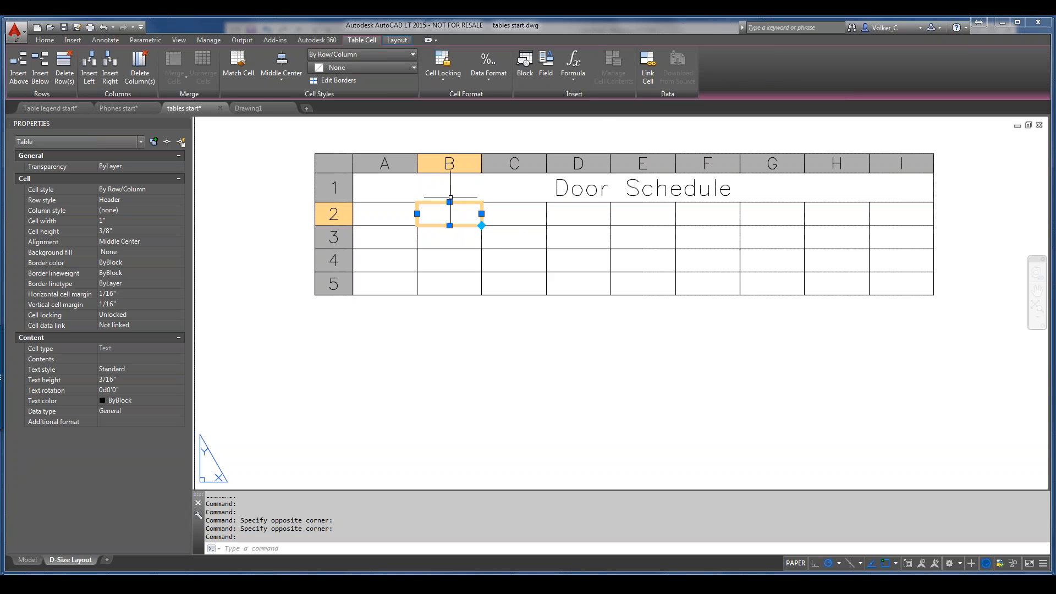
Step: Examine the row style properties of the title cell, header cell A2 and data cell A3
{"action": "left_click", "coordinate": [420, 181]}
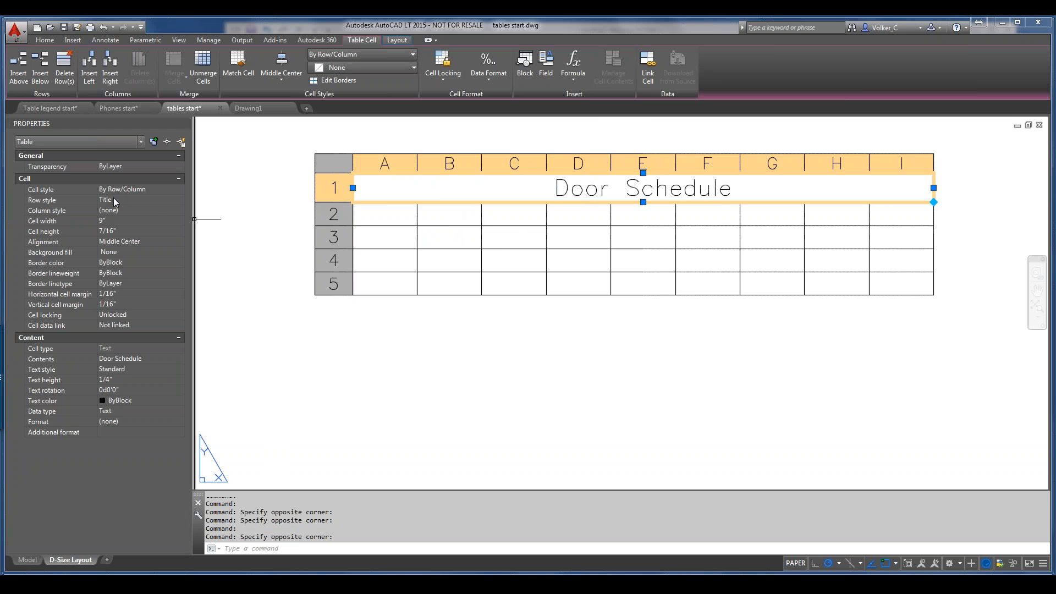
{"action": "left_click", "coordinate": [397, 216]}
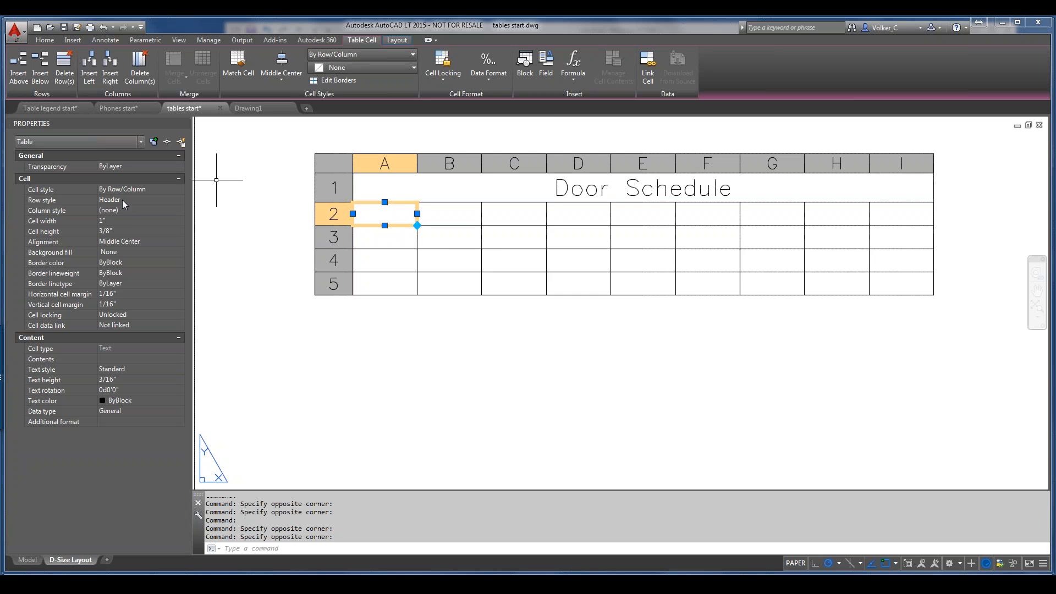
{"action": "left_click", "coordinate": [380, 237]}
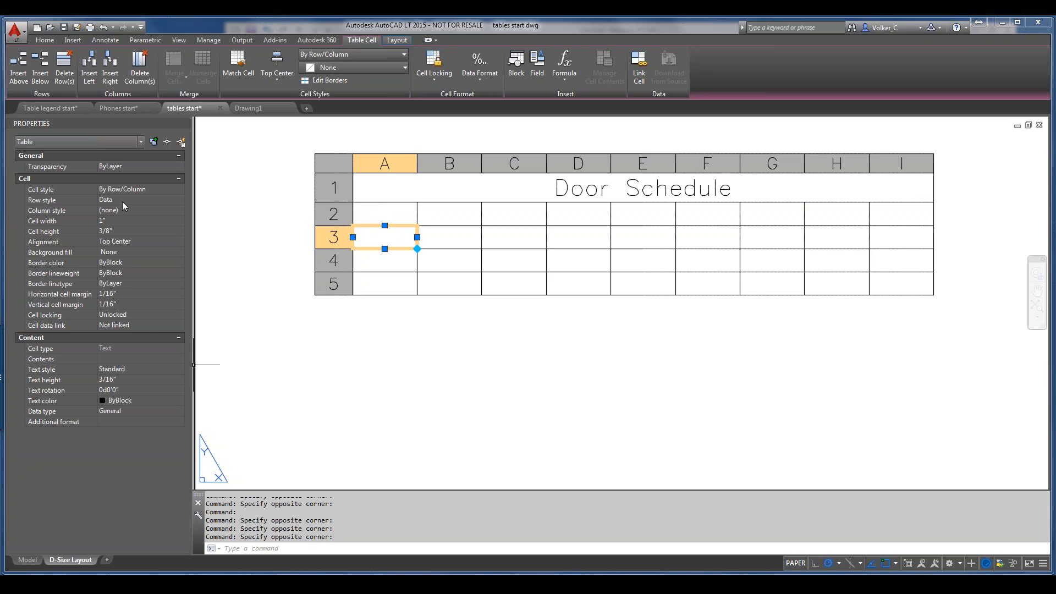
Step: Enter the headers "Mark", "Width", "Height" and "Thickness" in cells A2 through D2
{"action": "left_click", "coordinate": [398, 219]}
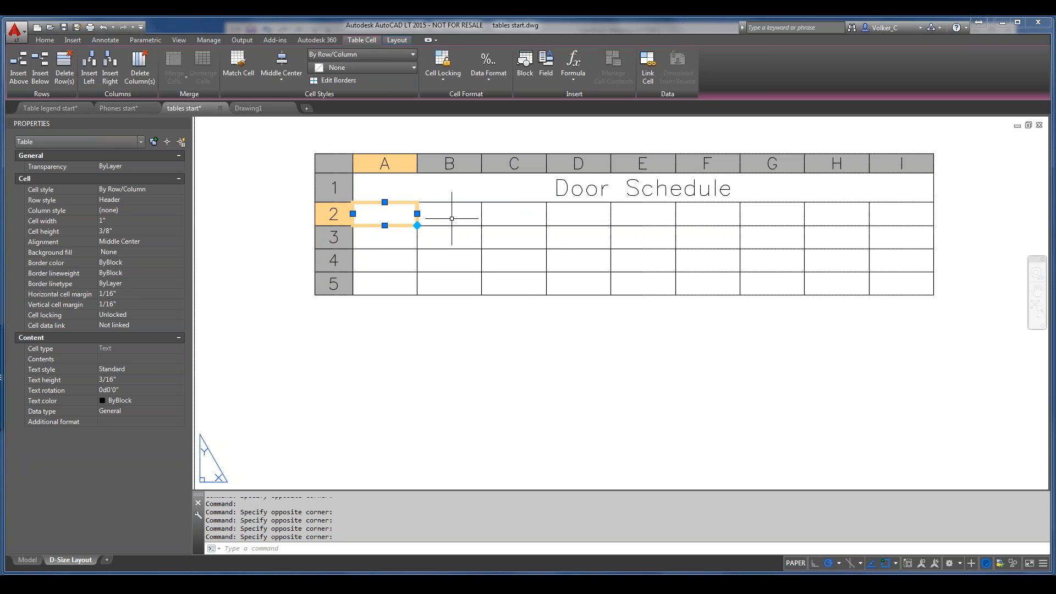
{"action": "type", "text": "Mark"}
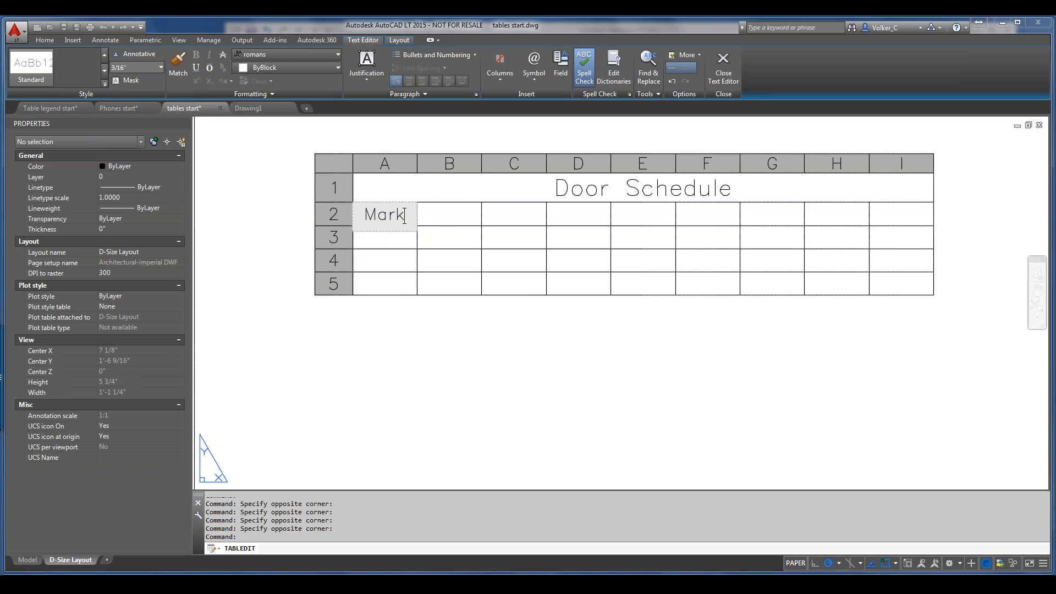
{"action": "key", "text": "Tab"}
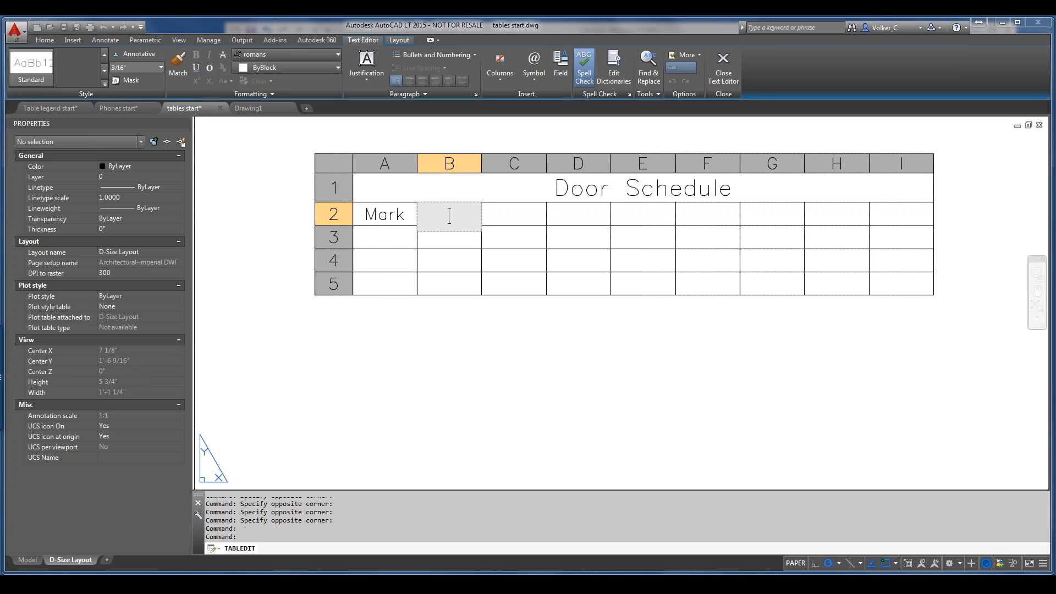
{"action": "type", "text": "Width"}
{"action": "key", "text": "Tab"}
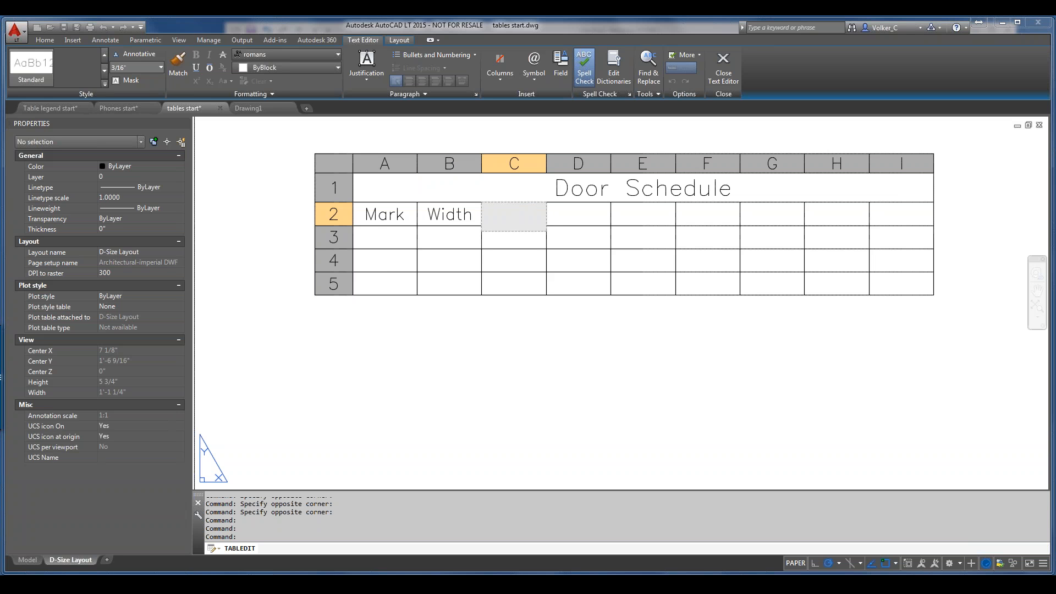
{"action": "type", "text": "Height"}
{"action": "key", "text": "Tab"}
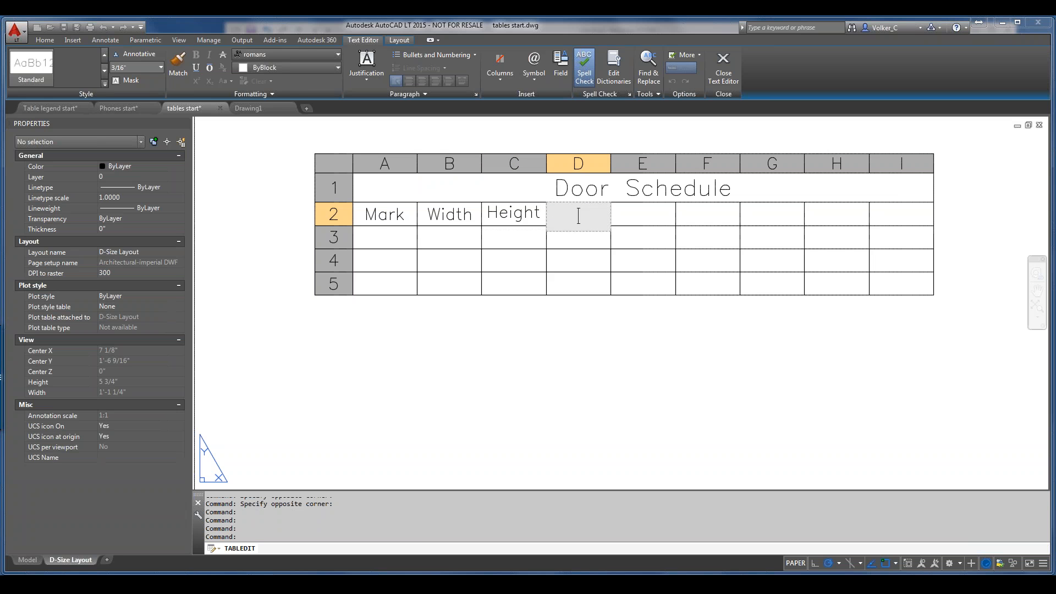
{"action": "type", "text": "Thicknes"}
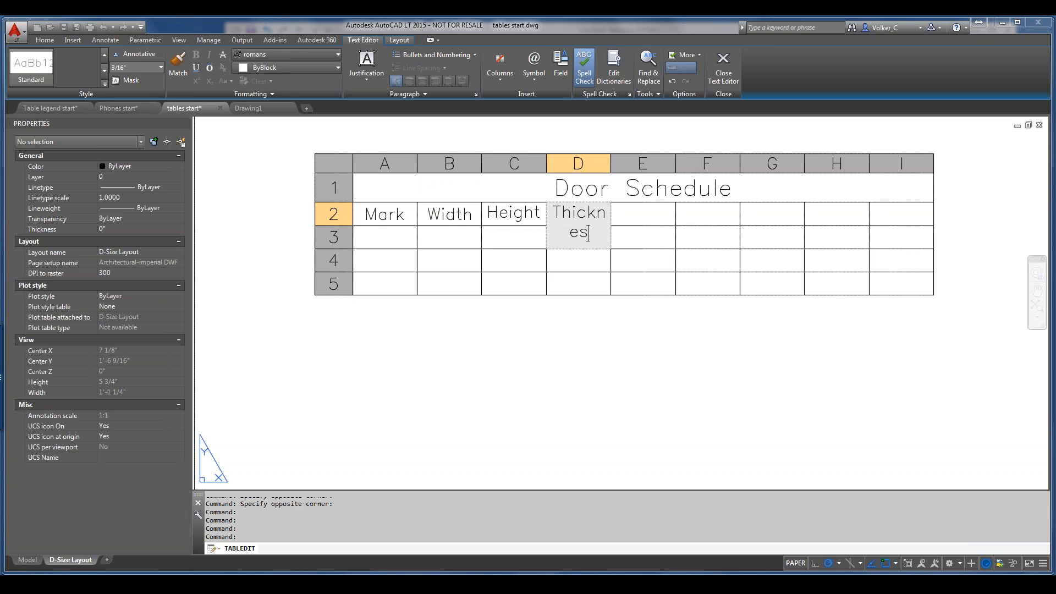
{"action": "type", "text": "s"}
{"action": "key", "text": "Tab"}
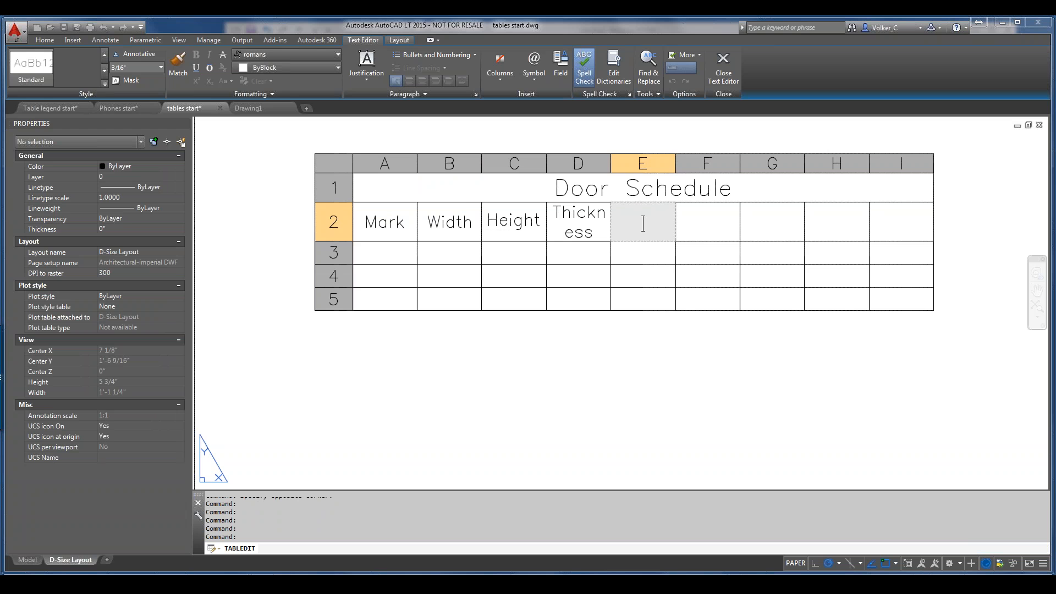
Step: Enter the headers "Mat", "Finish", "HW", "Frame type" and "Comments" in cells E2 through I2 and leave the table
{"action": "type", "text": "Mat"}
{"action": "key", "text": "Tab"}
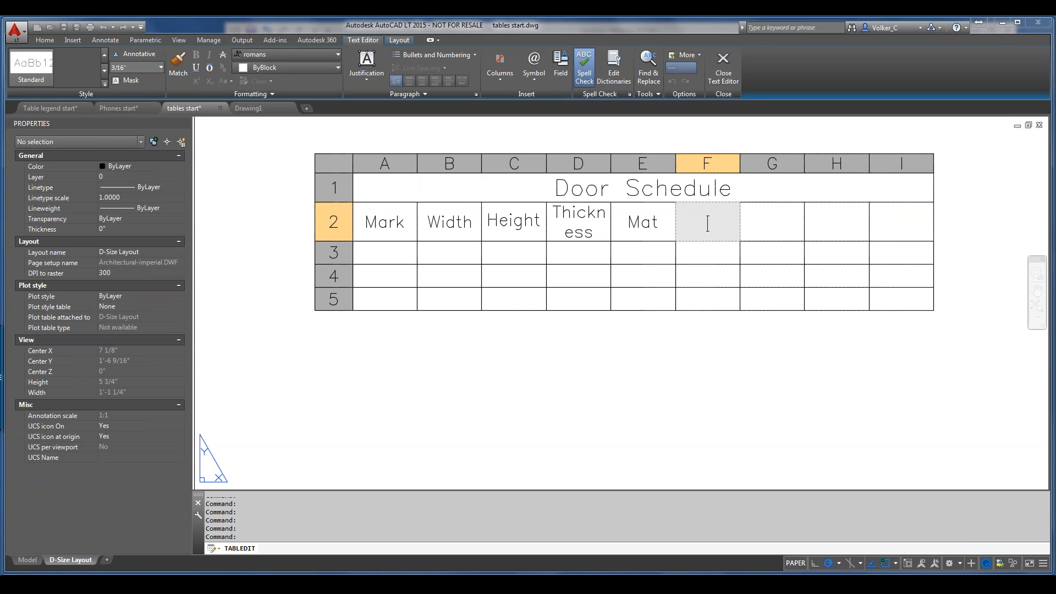
{"action": "type", "text": "Finish"}
{"action": "key", "text": "Tab"}
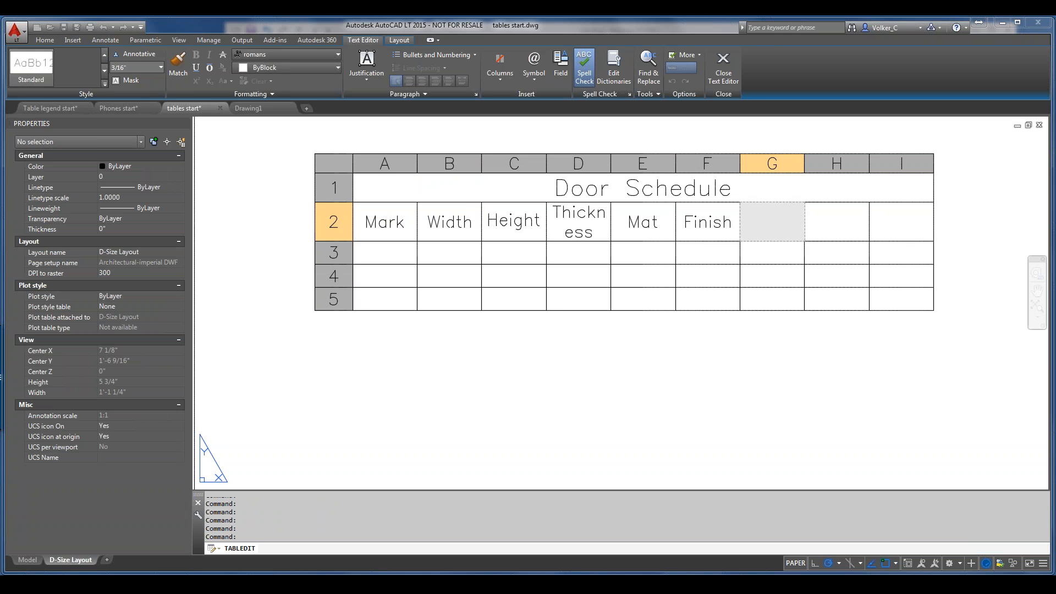
{"action": "type", "text": "HW"}
{"action": "key", "text": "Tab"}
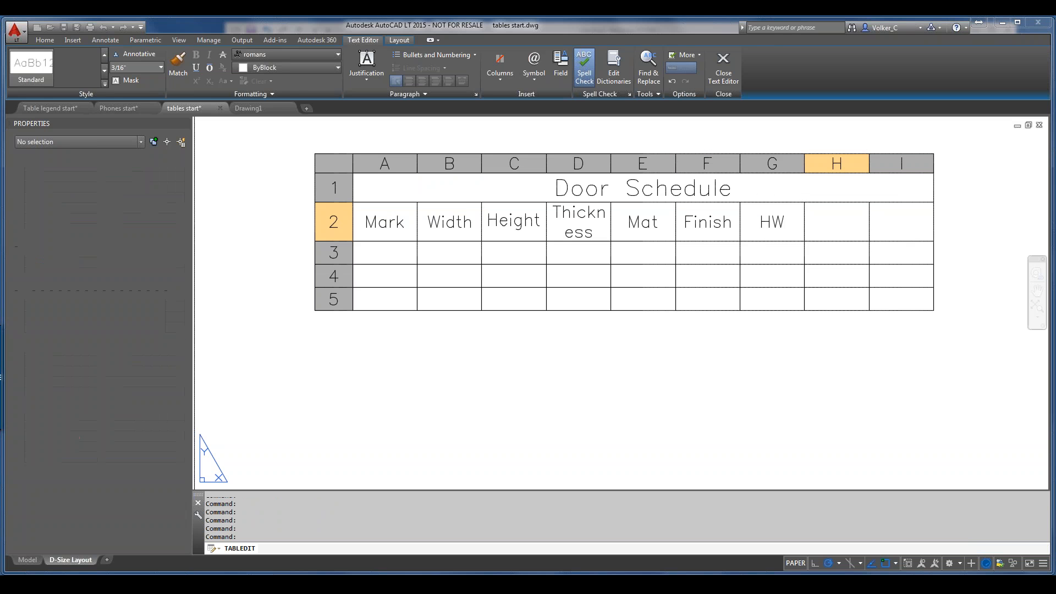
{"action": "type", "text": "Fram"}
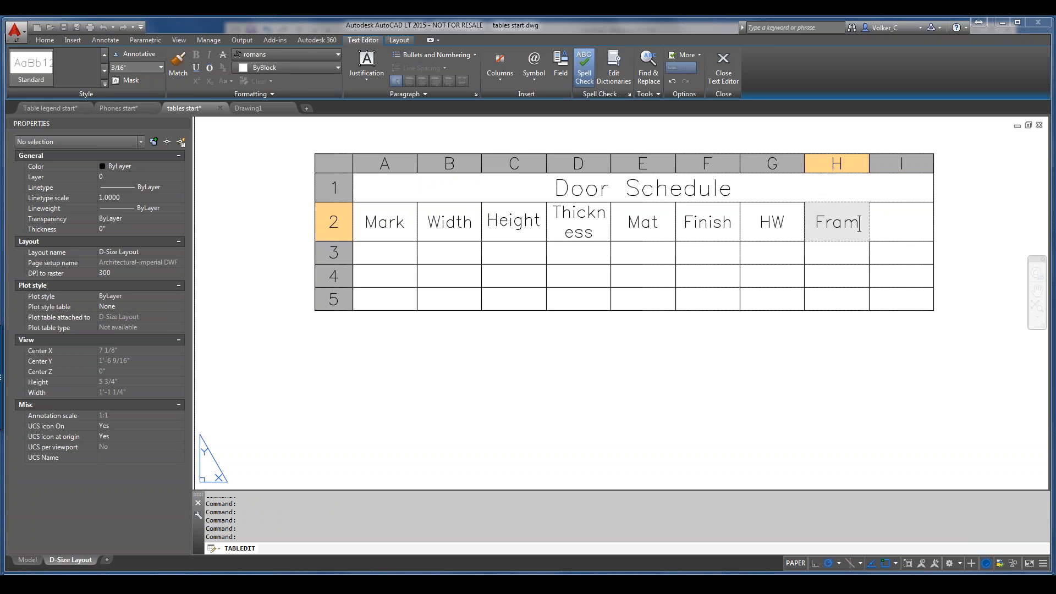
{"action": "type", "text": "e type"}
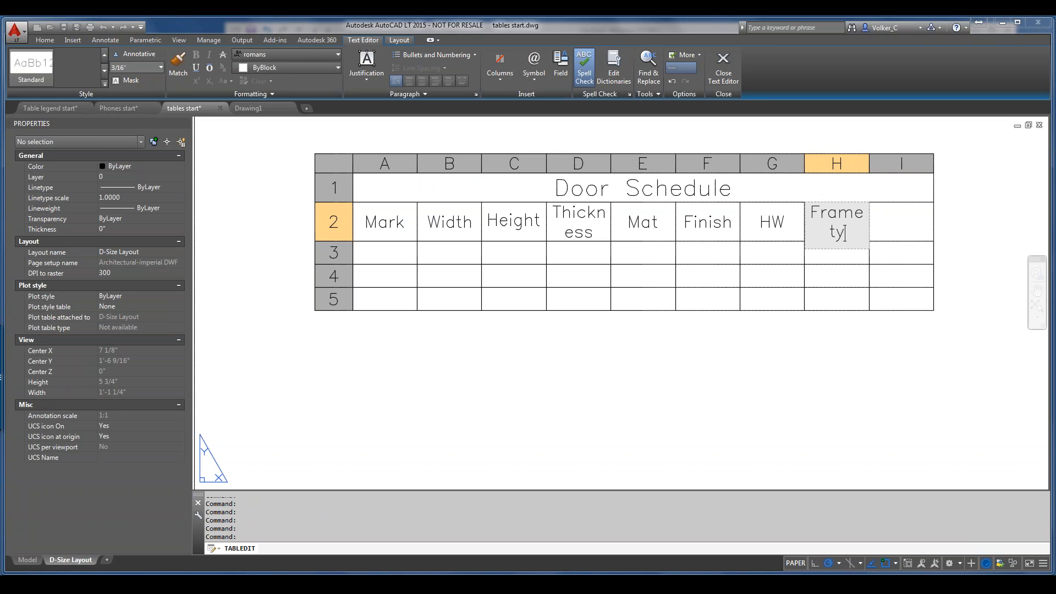
{"action": "type", "text": "Comments"}
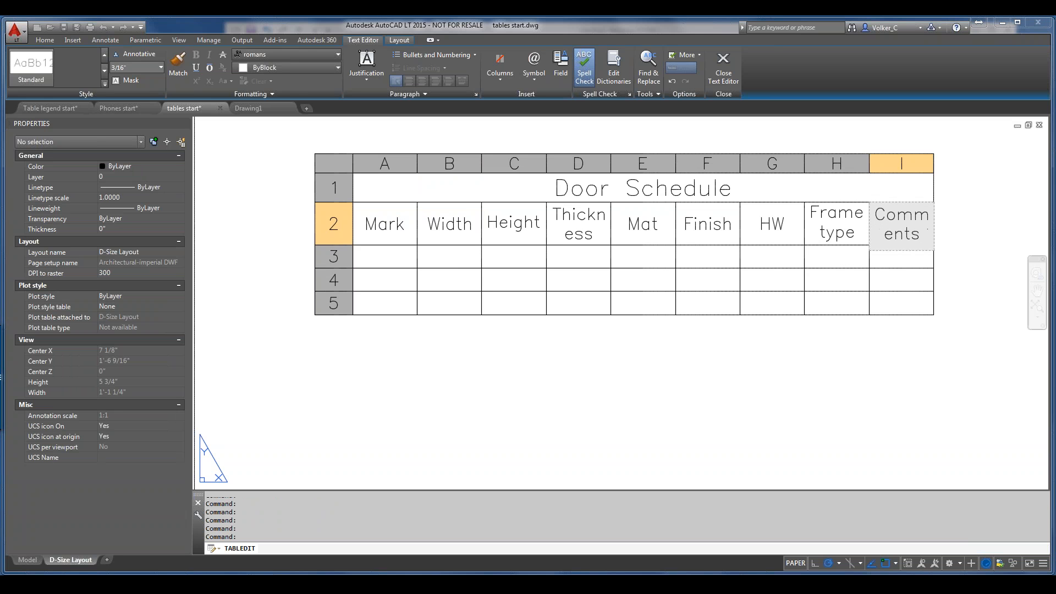
{"action": "key", "text": "Return"}
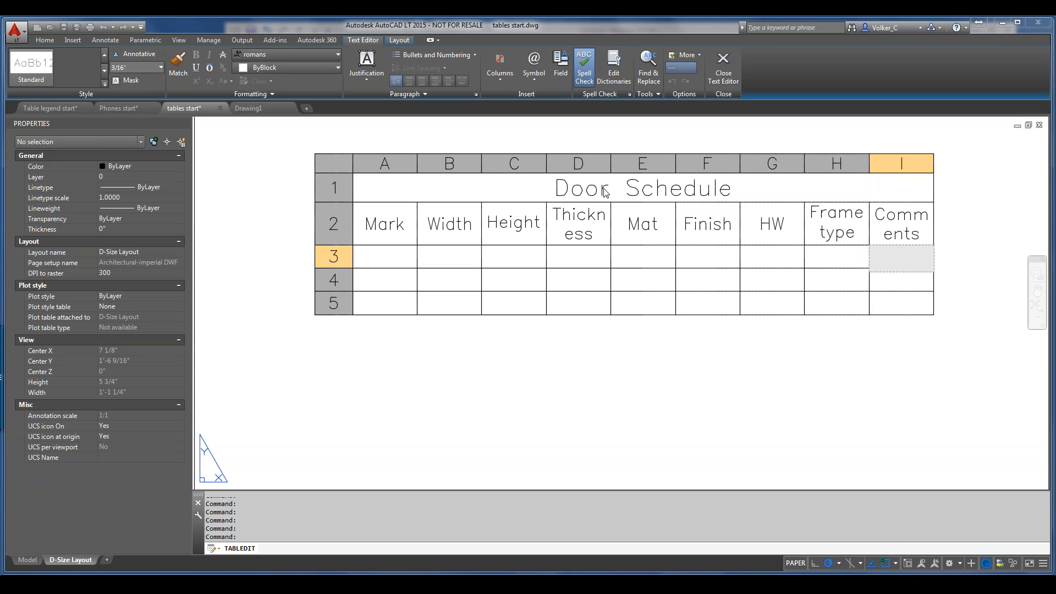
{"action": "key", "text": "Escape"}
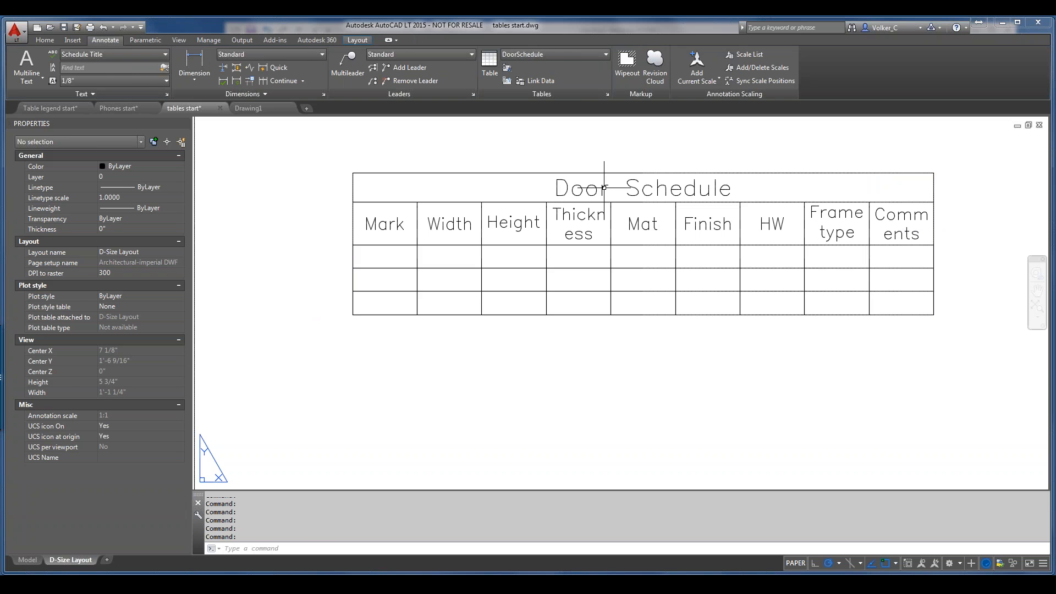
Step: Apply the Schedule Title text style to the whole "Door Schedule" title text and finish editing the cell
{"action": "double_click", "coordinate": [604, 188]}
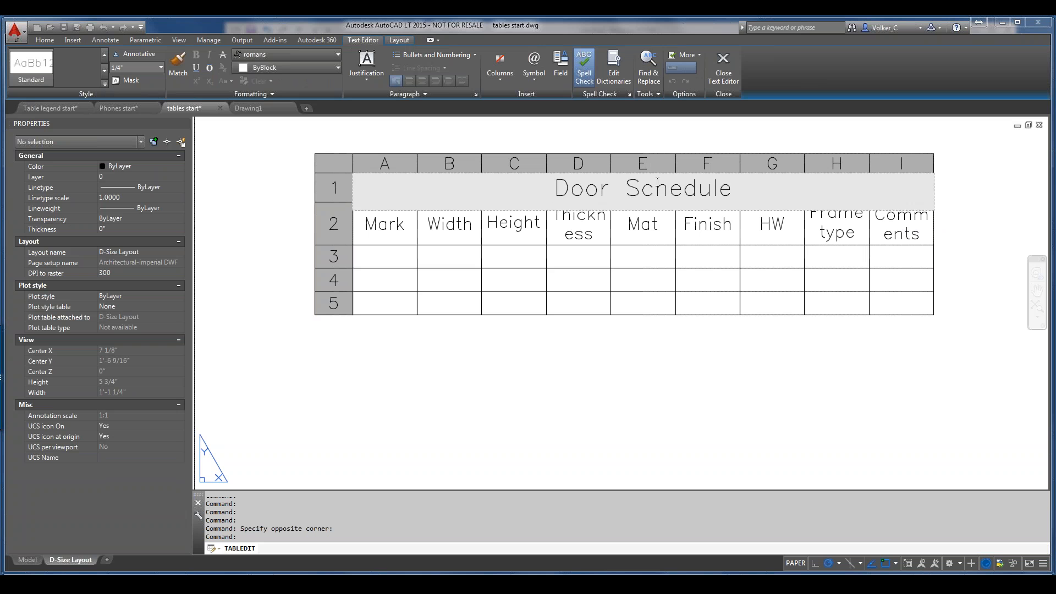
{"action": "key", "text": "End"}
{"action": "key", "text": "shift+Left"}
{"action": "key", "text": "shift+Left"}
{"action": "key", "text": "shift+Left"}
{"action": "key", "text": "shift+Left"}
{"action": "key", "text": "shift+Left"}
{"action": "key", "text": "shift+Left"}
{"action": "key", "text": "shift+Left"}
{"action": "key", "text": "shift+Left"}
{"action": "key", "text": "shift+Left"}
{"action": "key", "text": "shift+Left"}
{"action": "key", "text": "shift+Left"}
{"action": "key", "text": "shift+Left"}
{"action": "key", "text": "shift+Left"}
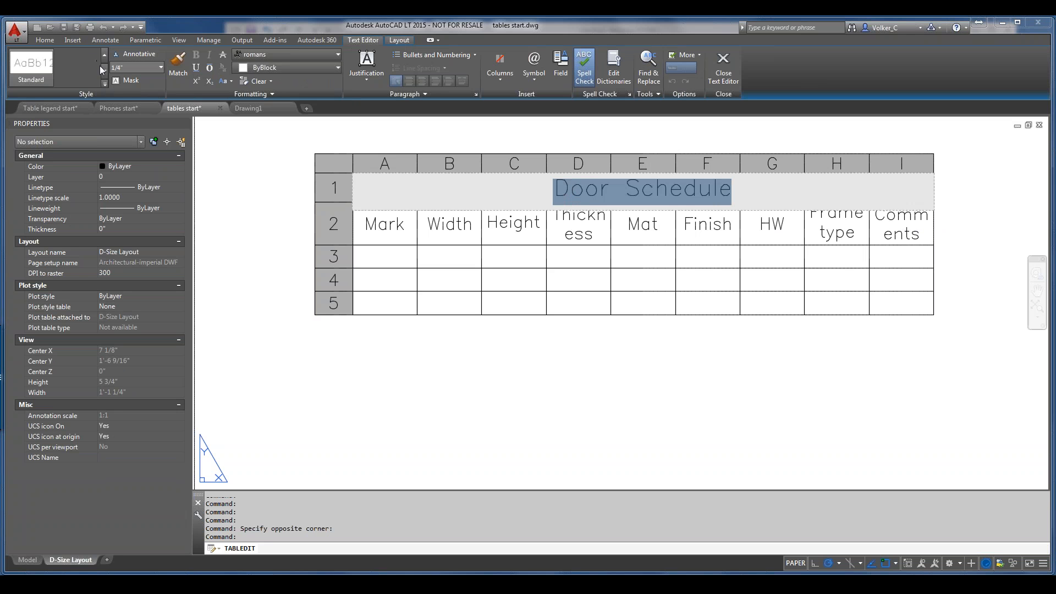
{"action": "left_click", "coordinate": [105, 84]}
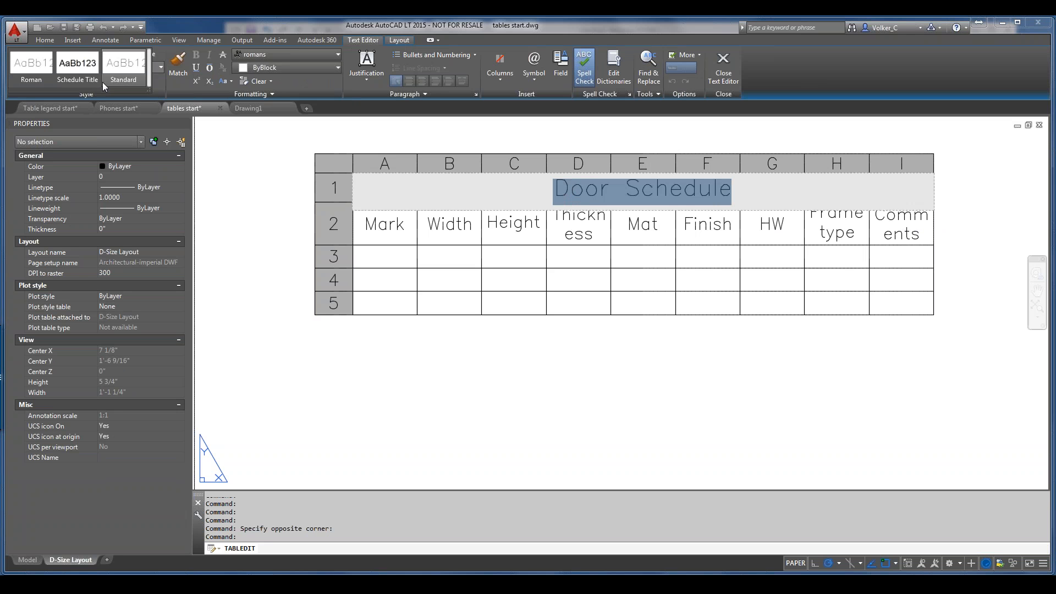
{"action": "left_click", "coordinate": [92, 69]}
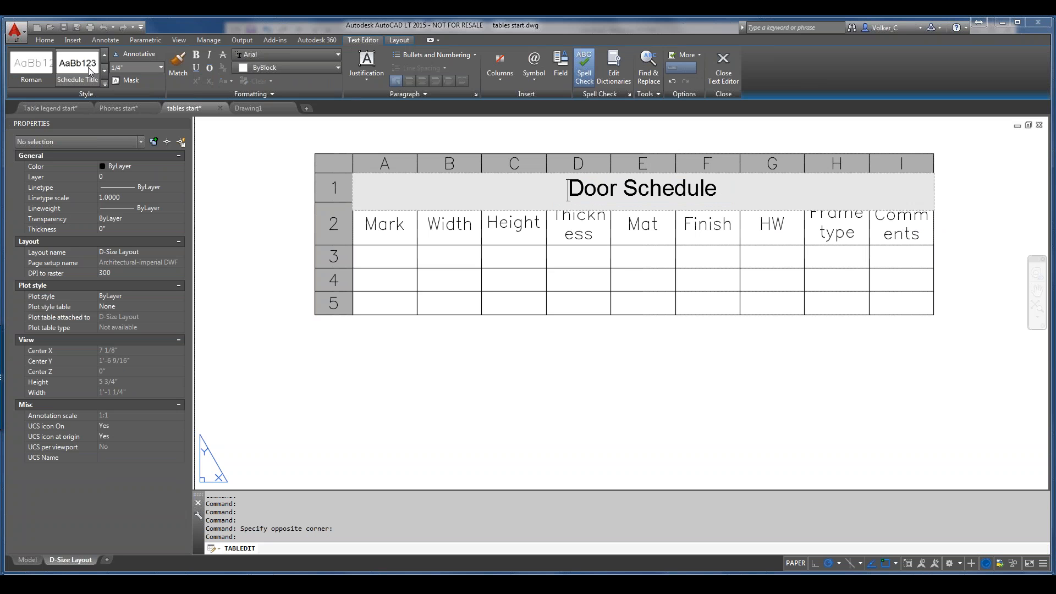
{"action": "left_click", "coordinate": [246, 229]}
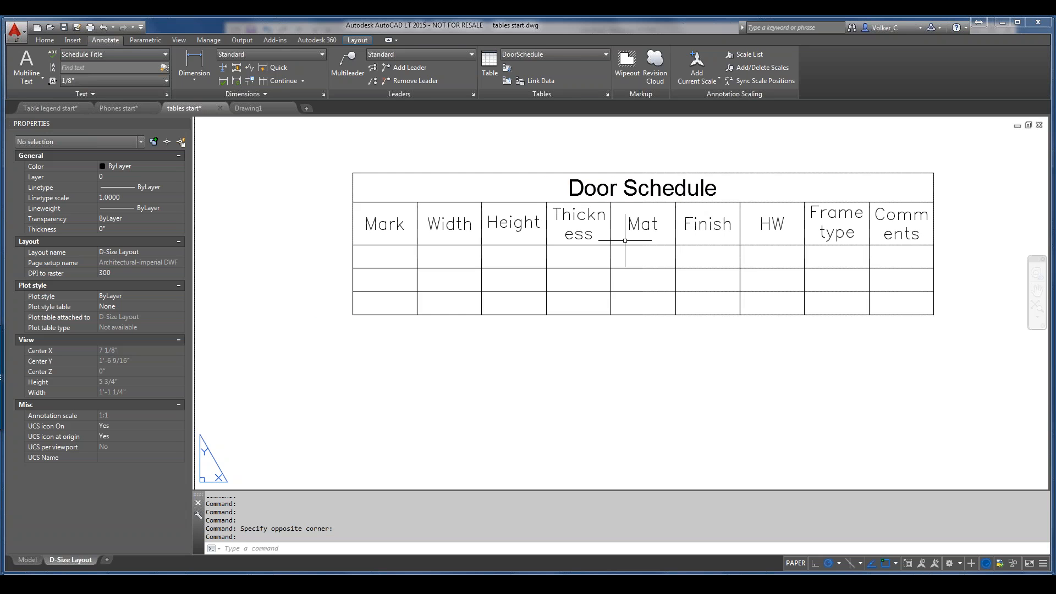
Step: Inspect the title cell's properties and text formatting, leaving its content unedited
{"action": "left_click", "coordinate": [641, 193]}
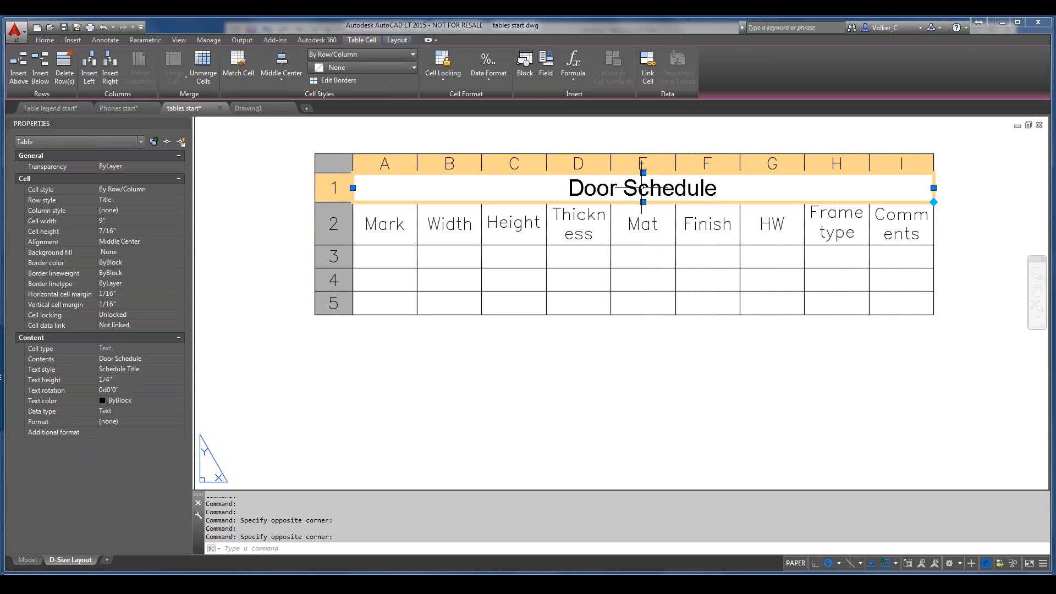
{"action": "double_click", "coordinate": [642, 187]}
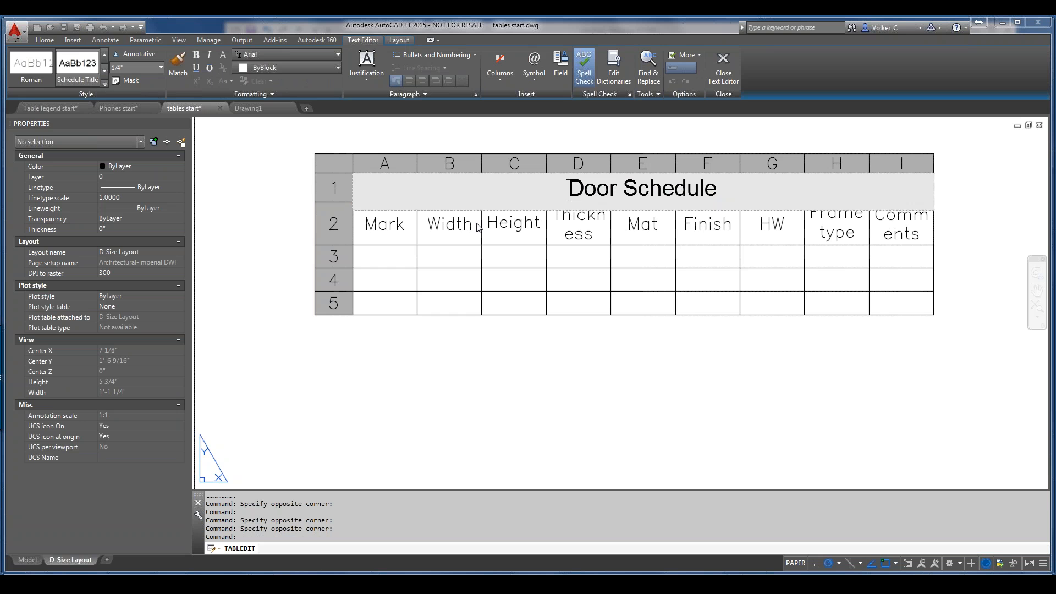
{"action": "key", "text": "Escape"}
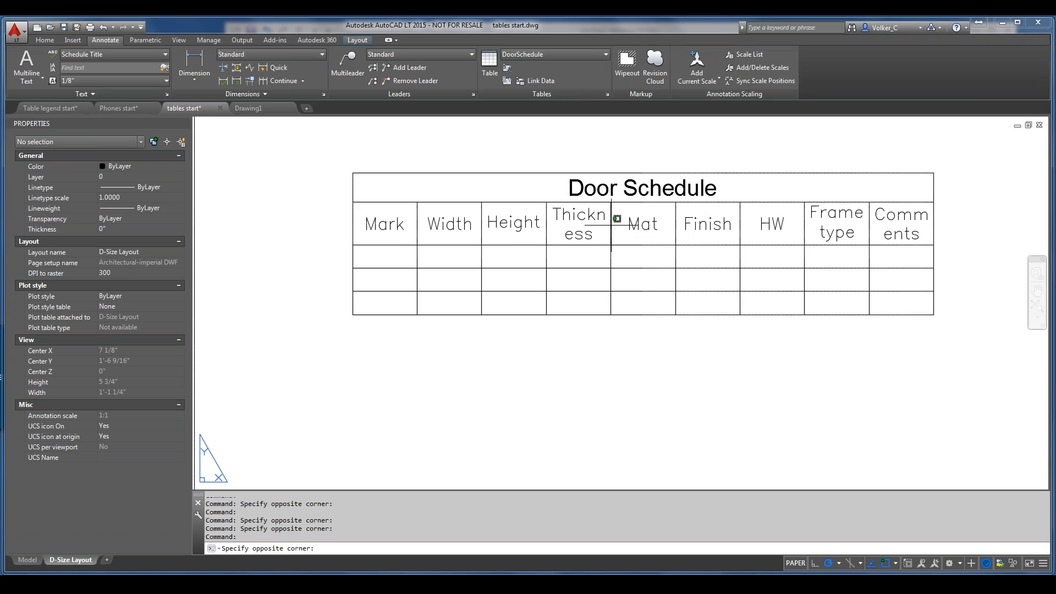
Step: Select the whole table, move it about 1 3/4" left and 3/8" up on the sheet, and turn off object snap
{"action": "left_click", "coordinate": [616, 220]}
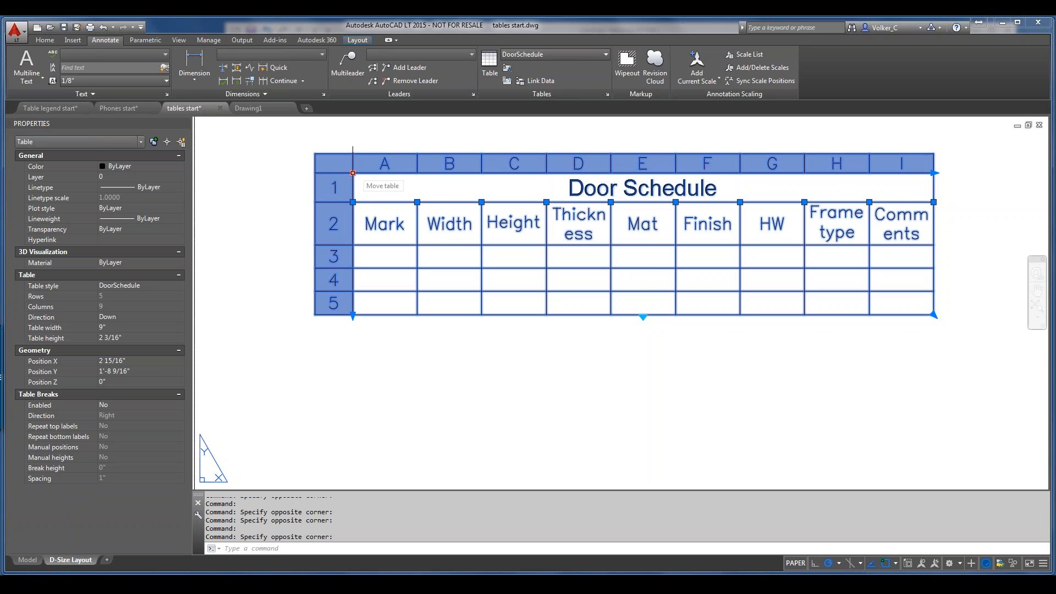
{"action": "left_click", "coordinate": [352, 172]}
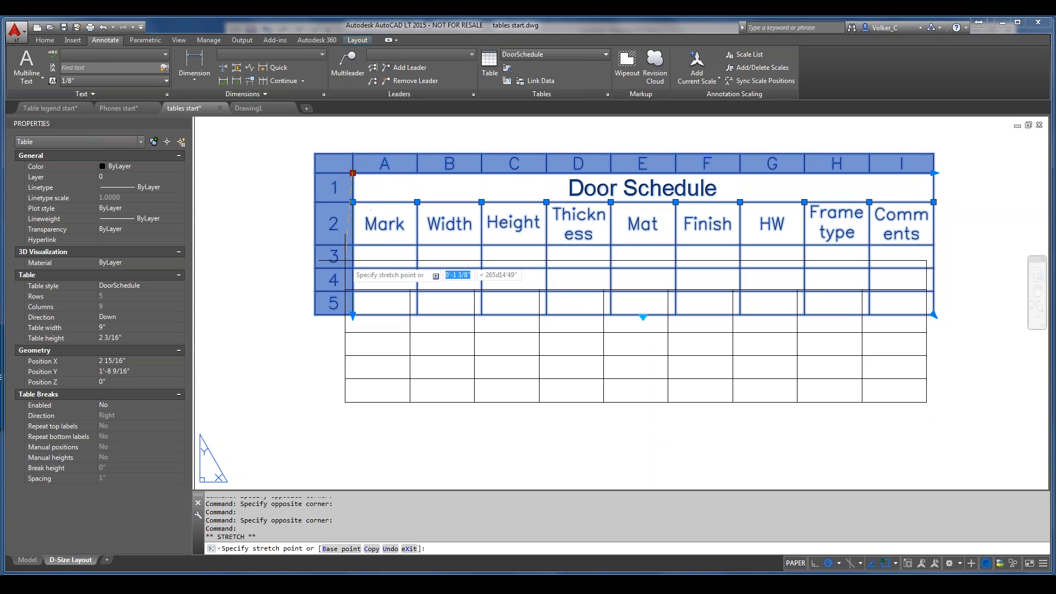
{"action": "left_click", "coordinate": [238, 146]}
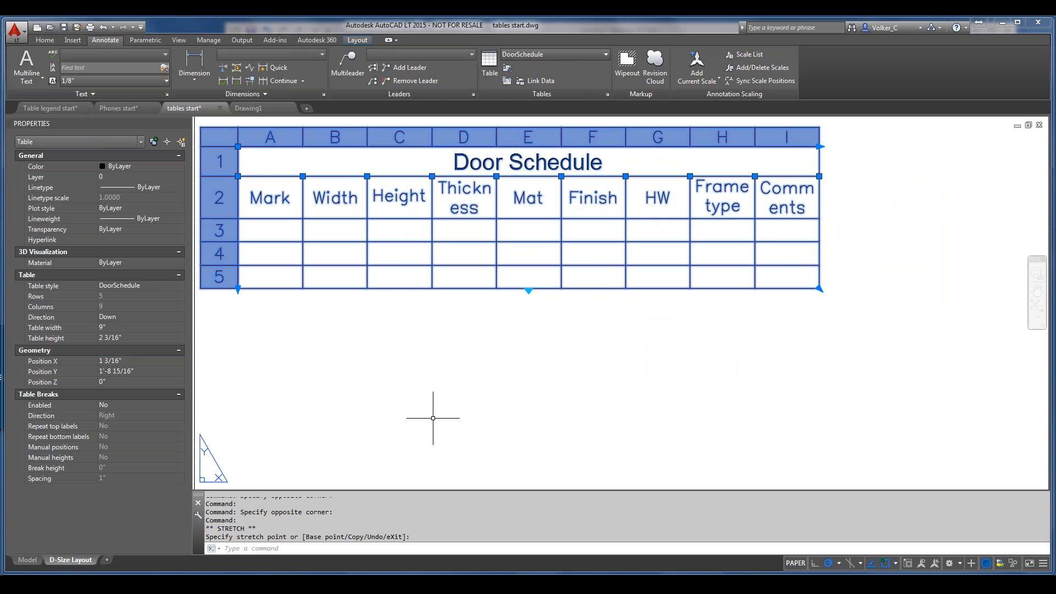
{"action": "key", "text": "F3"}
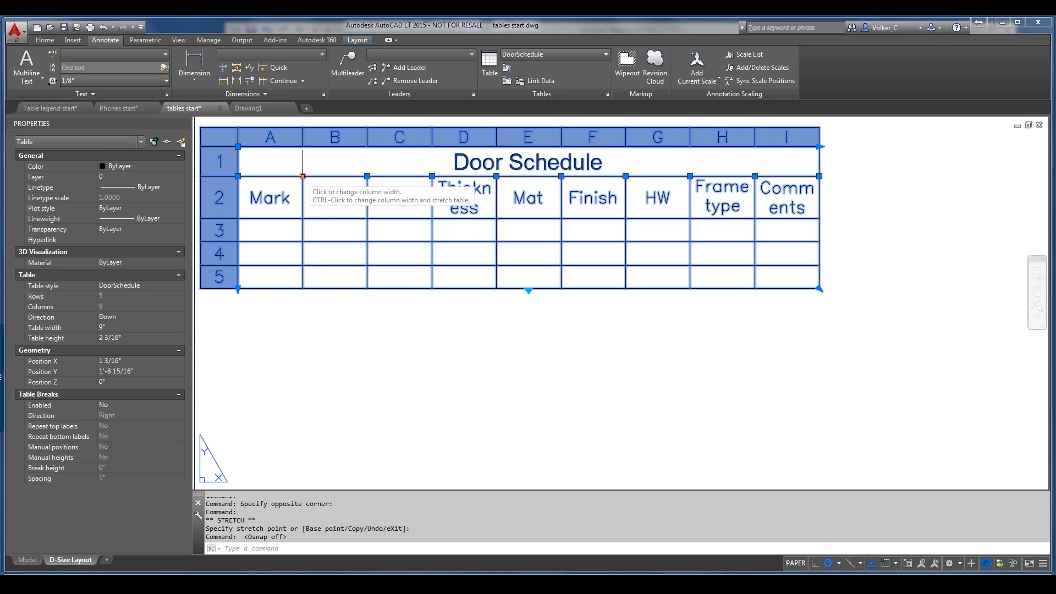
Step: Try widening the Mark column by about 3/8" at the Width column's expense and bring their shared edge back
{"action": "left_click", "coordinate": [303, 176]}
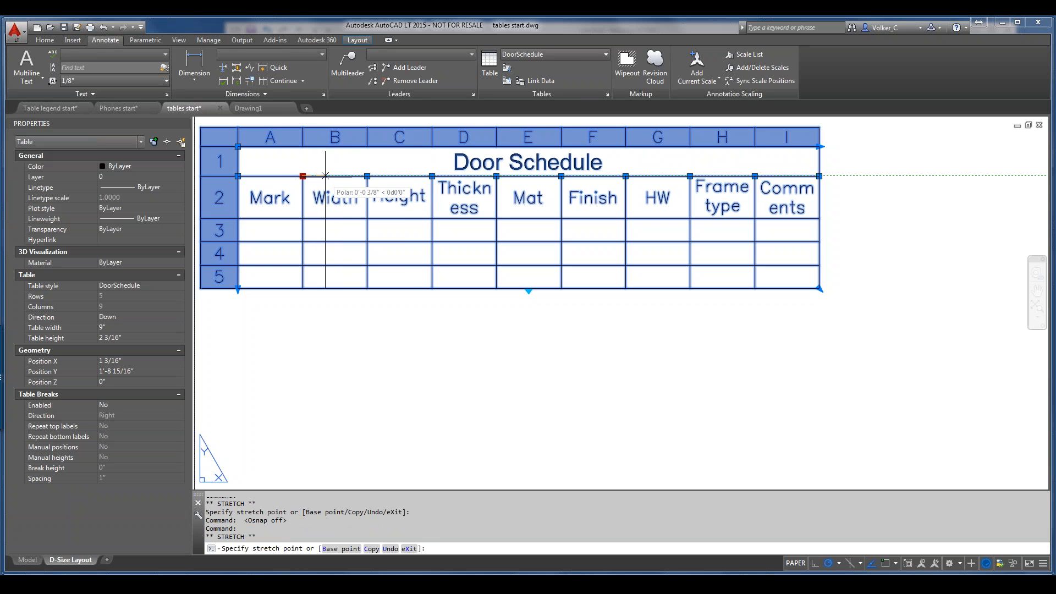
{"action": "left_click", "coordinate": [327, 176]}
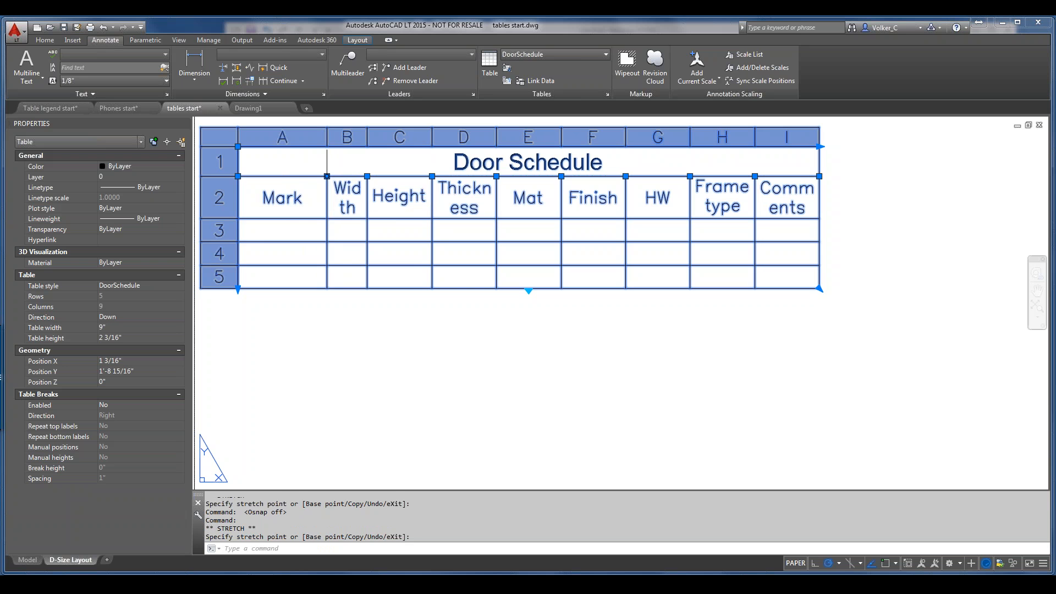
{"action": "left_click", "coordinate": [303, 176]}
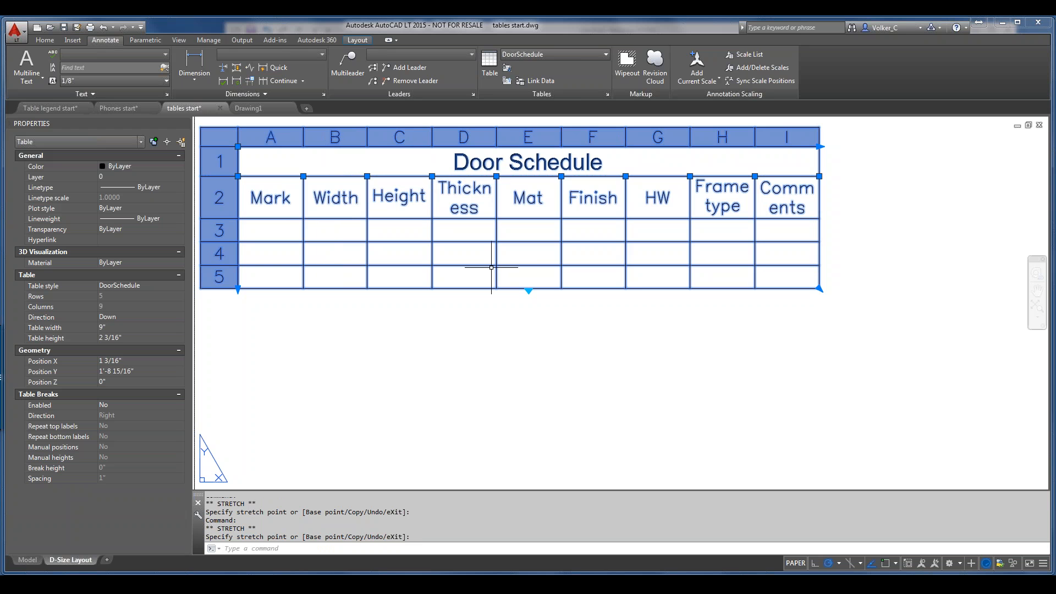
Step: Widen the Thickness, Frametype and Comments columns by about 11/16" each so every header fits on one line
{"action": "left_click", "coordinate": [496, 176]}
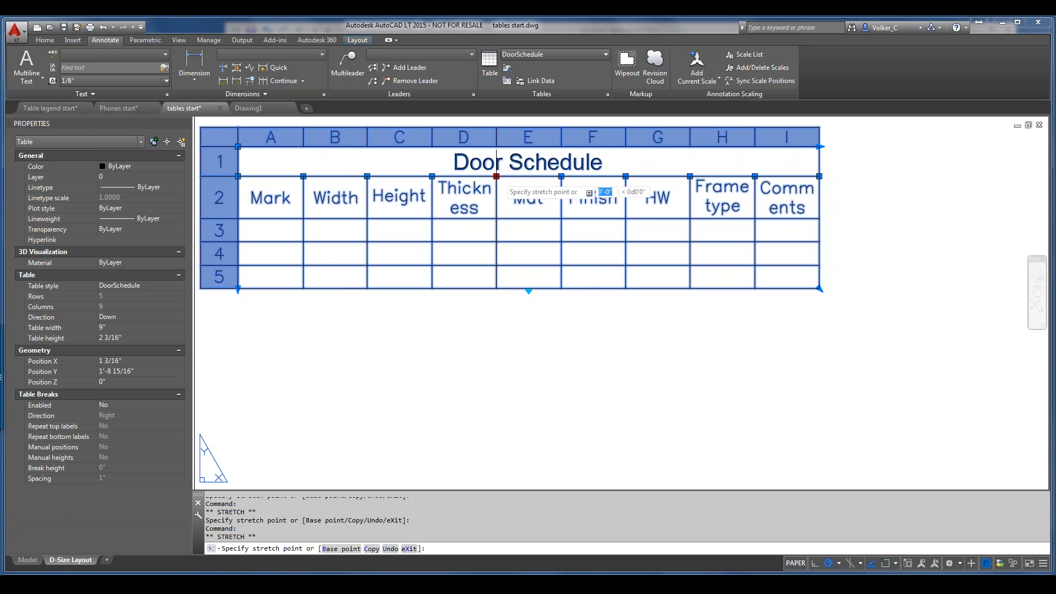
{"action": "left_click", "coordinate": [541, 176]}
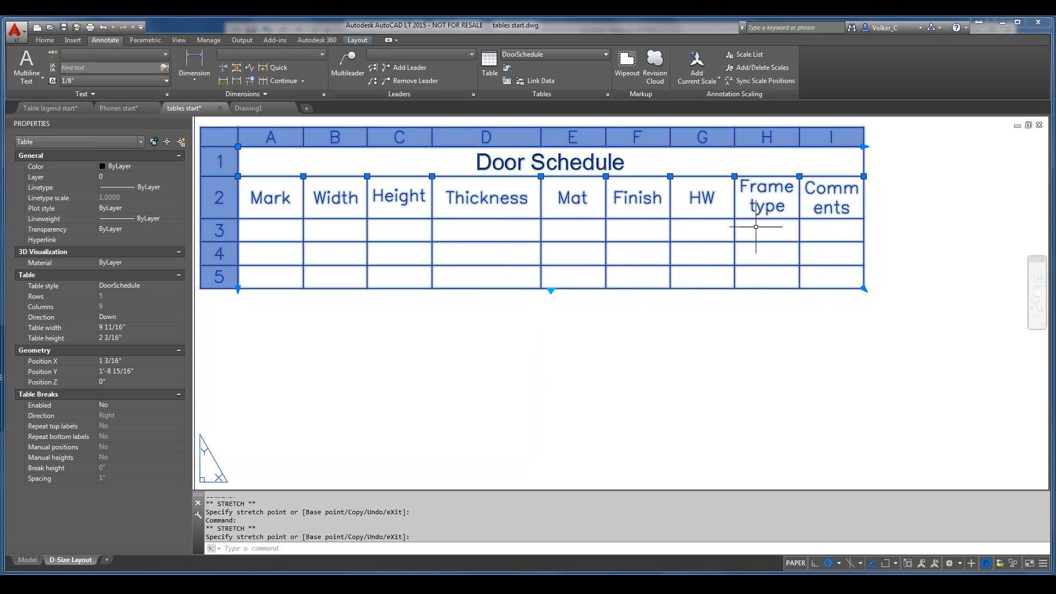
{"action": "left_click", "coordinate": [799, 176]}
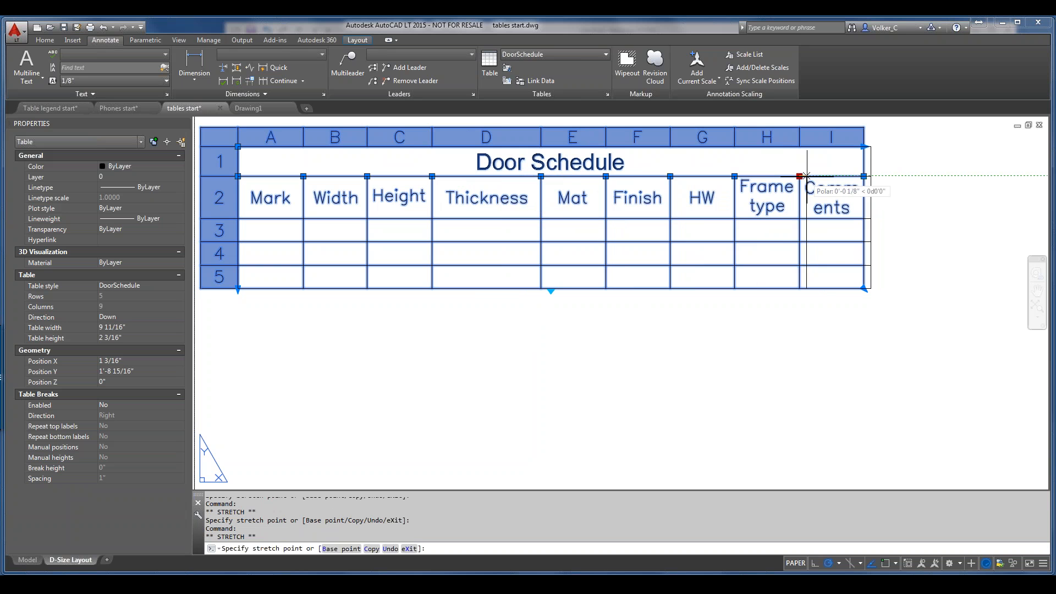
{"action": "left_click", "coordinate": [841, 176]}
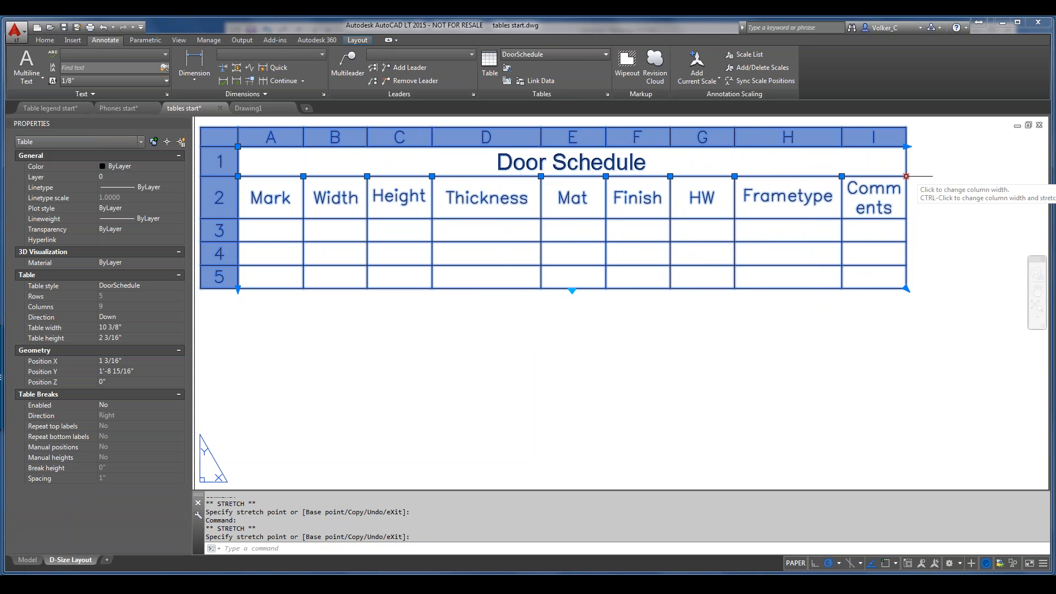
{"action": "left_click", "coordinate": [906, 176]}
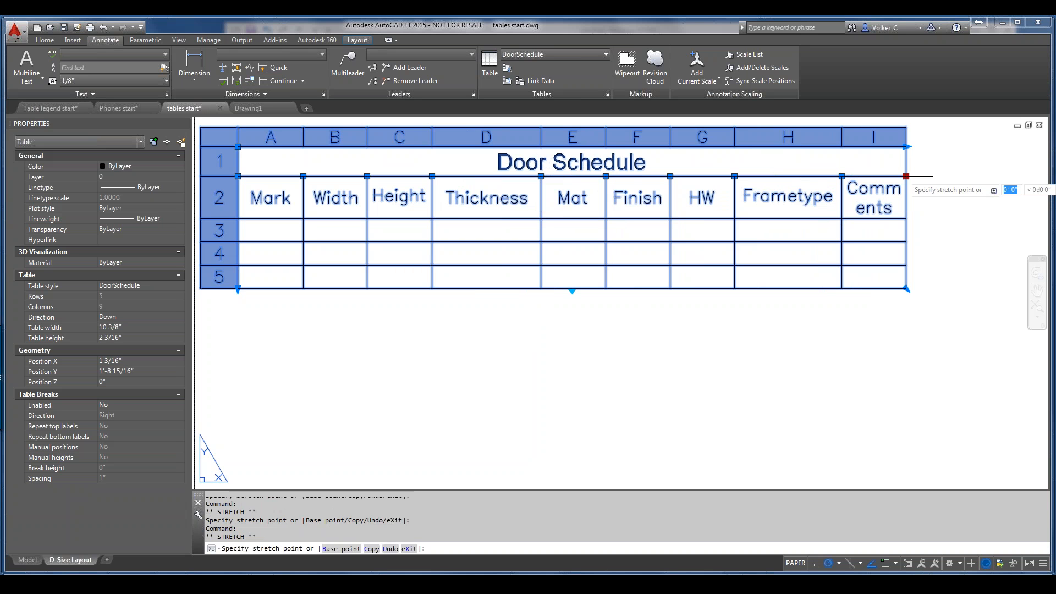
{"action": "left_click", "coordinate": [905, 176]}
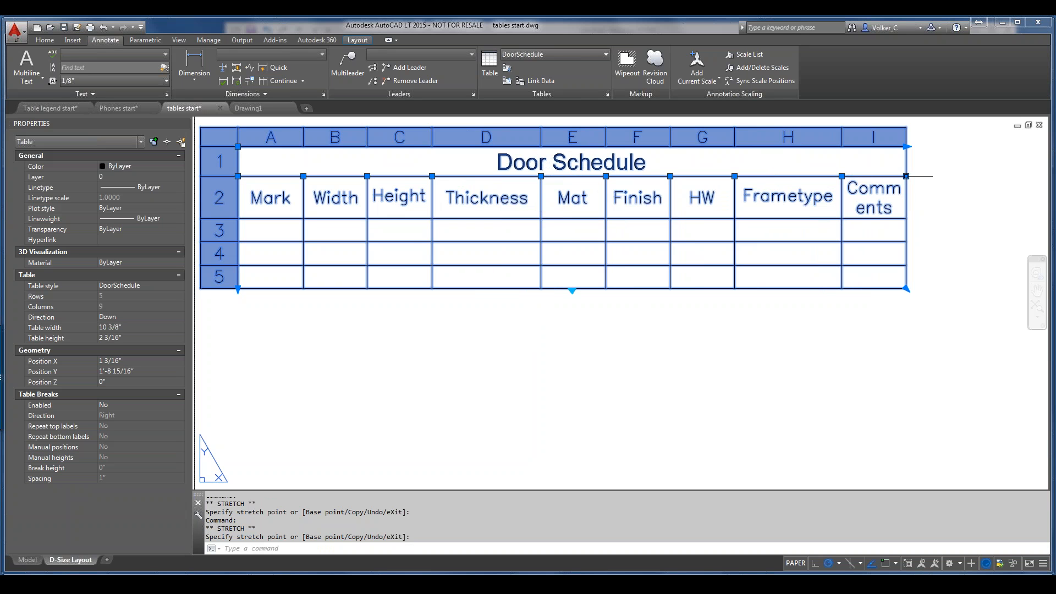
{"action": "left_click", "coordinate": [905, 176]}
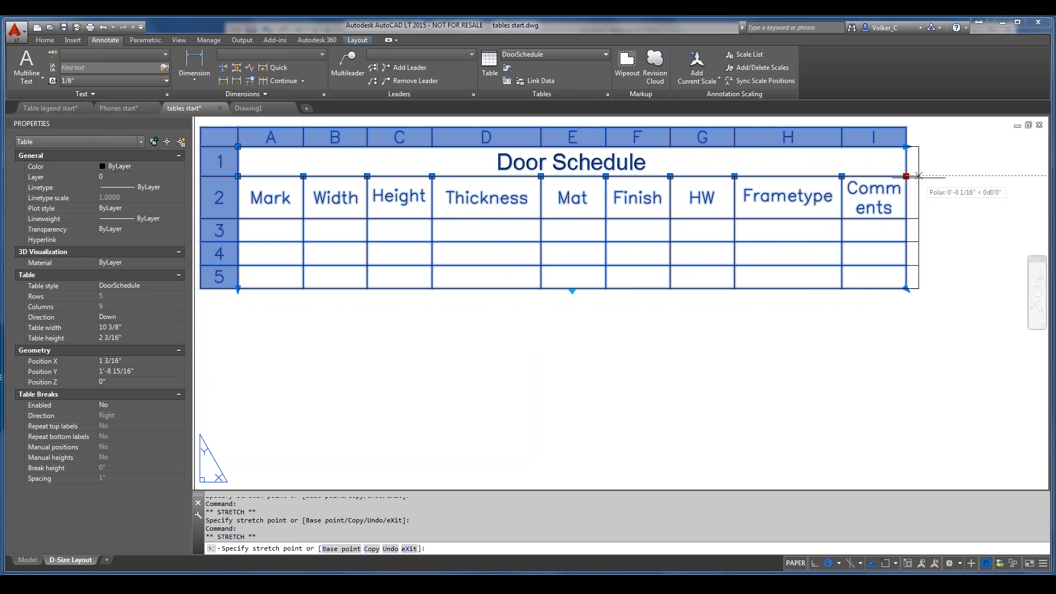
{"action": "left_click", "coordinate": [955, 177]}
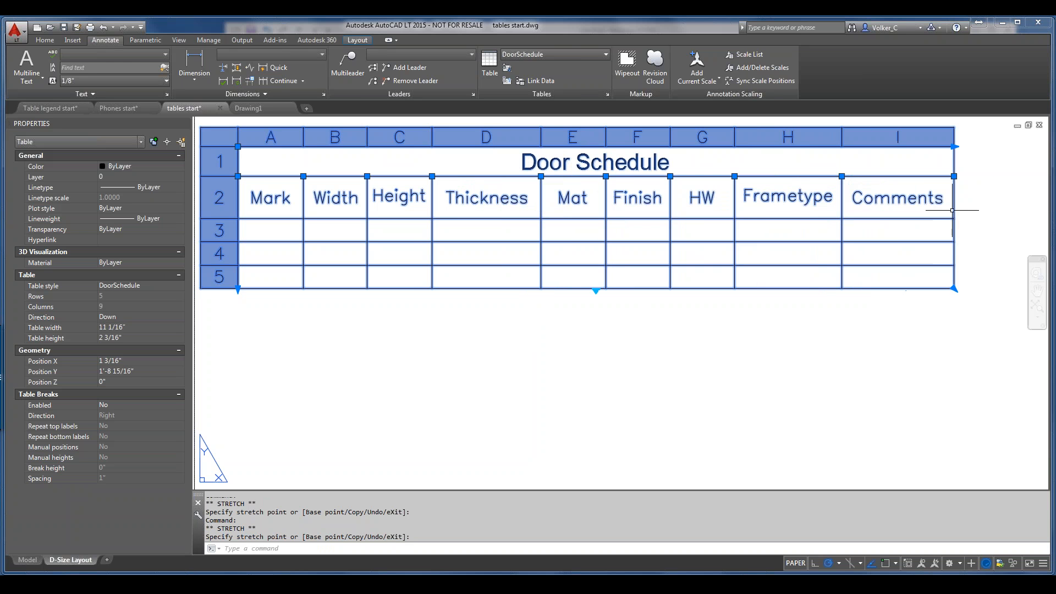
Step: Edit the column H header to read "Frame type" with a space between the words and finish editing
{"action": "double_click", "coordinate": [798, 199]}
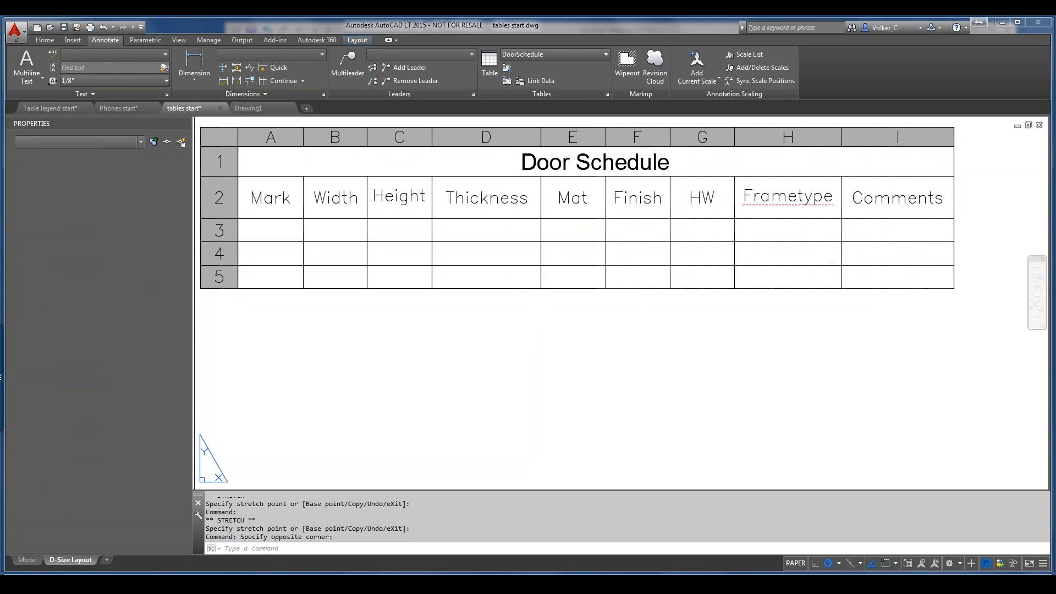
{"action": "left_click", "coordinate": [798, 199]}
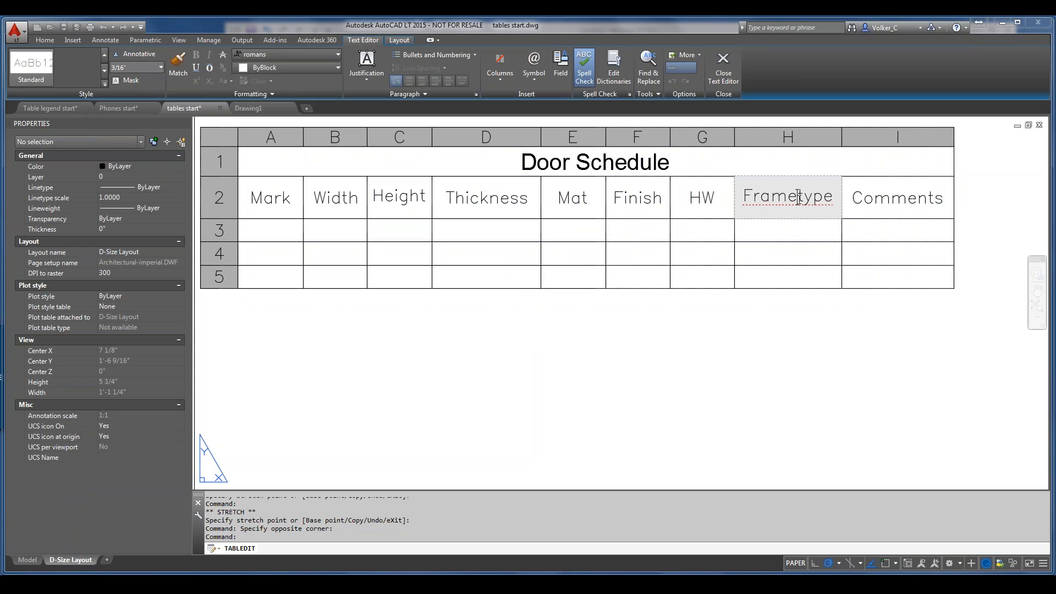
{"action": "left_click", "coordinate": [808, 227]}
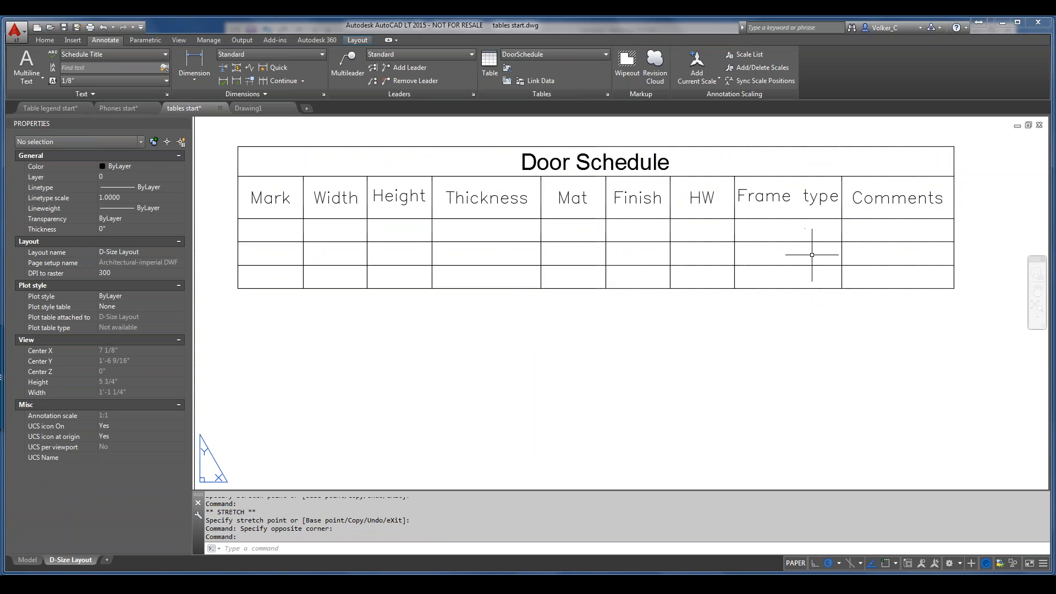
Step: Select the whole table and stretch it from its corner to about 11 7/8" wide and 3 1/2" high
{"action": "left_click", "coordinate": [973, 278]}
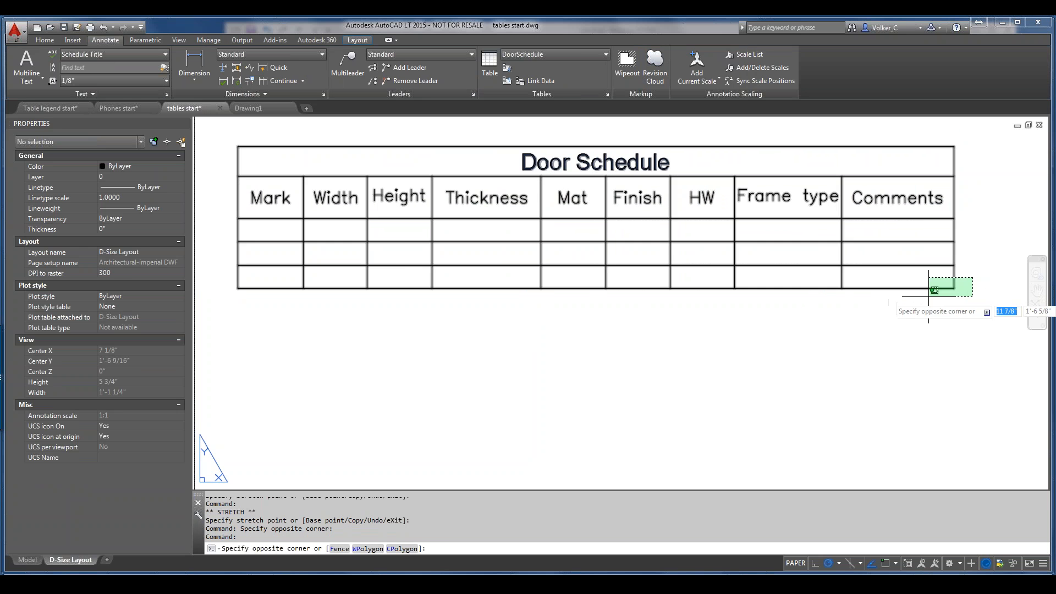
{"action": "left_click", "coordinate": [928, 289]}
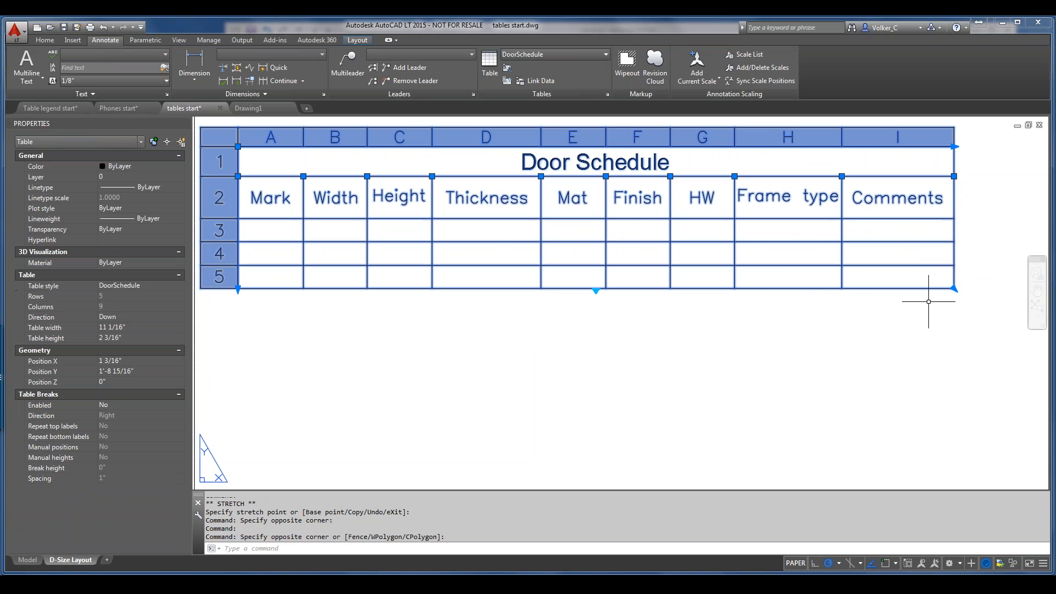
{"action": "left_click", "coordinate": [954, 287]}
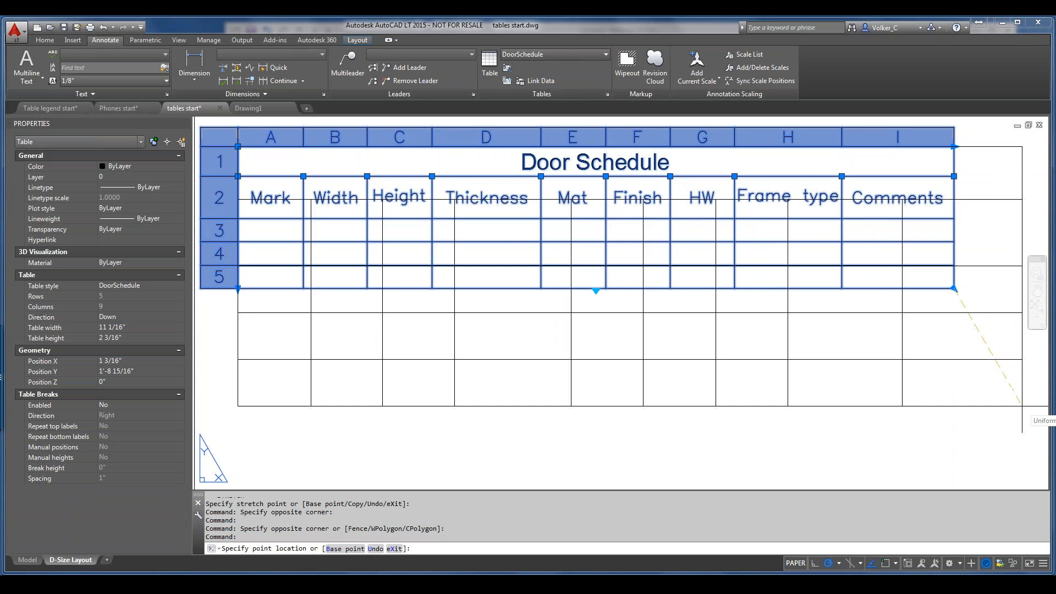
{"action": "left_click", "coordinate": [1005, 371]}
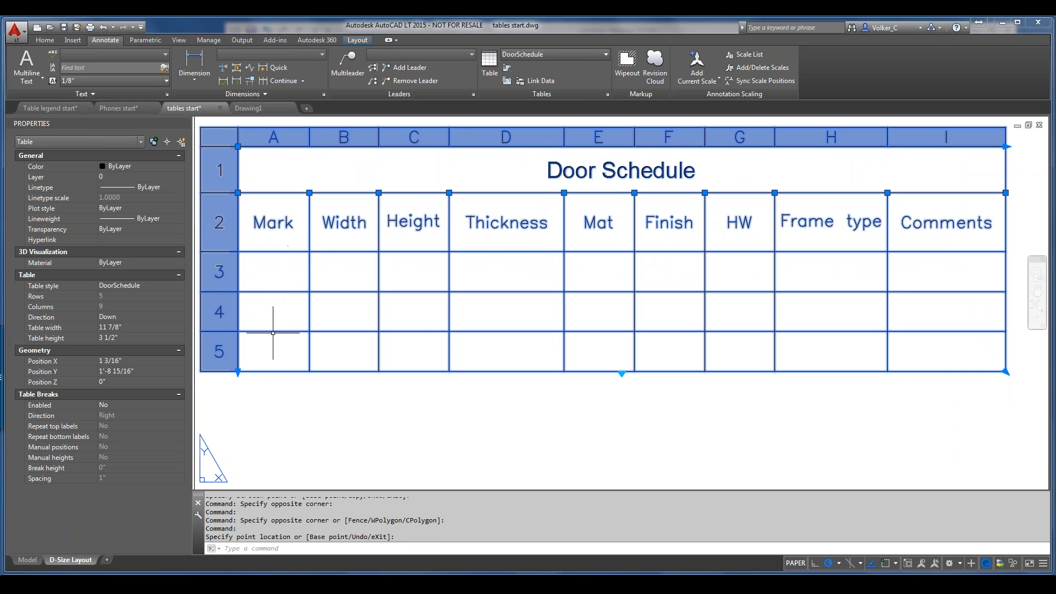
Step: Try stretching the table's height uniformly to about 4 5/8" and undo the last two table stretches
{"action": "left_click", "coordinate": [237, 372]}
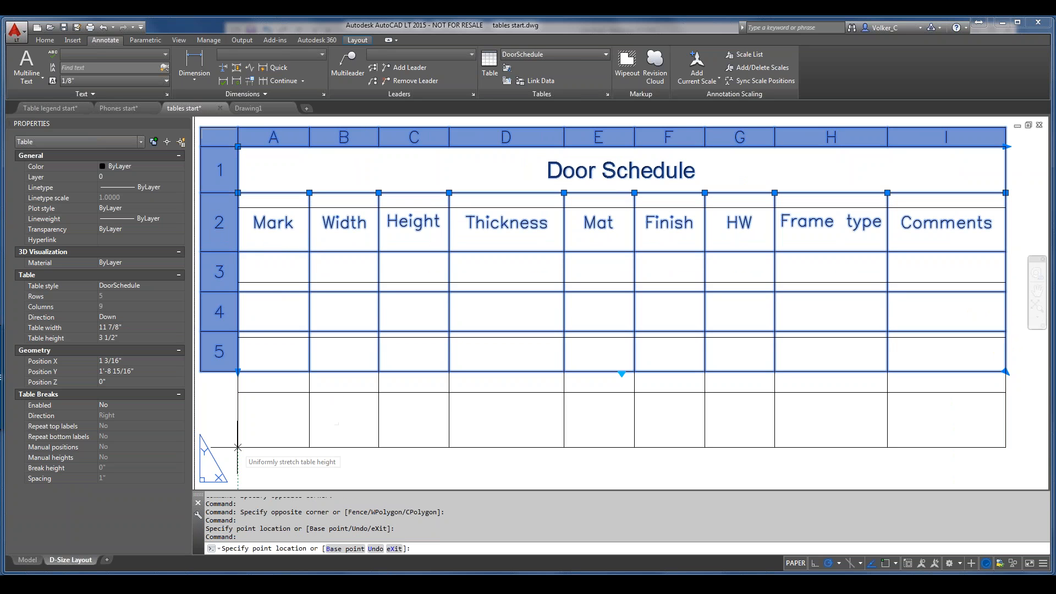
{"action": "left_click", "coordinate": [238, 446]}
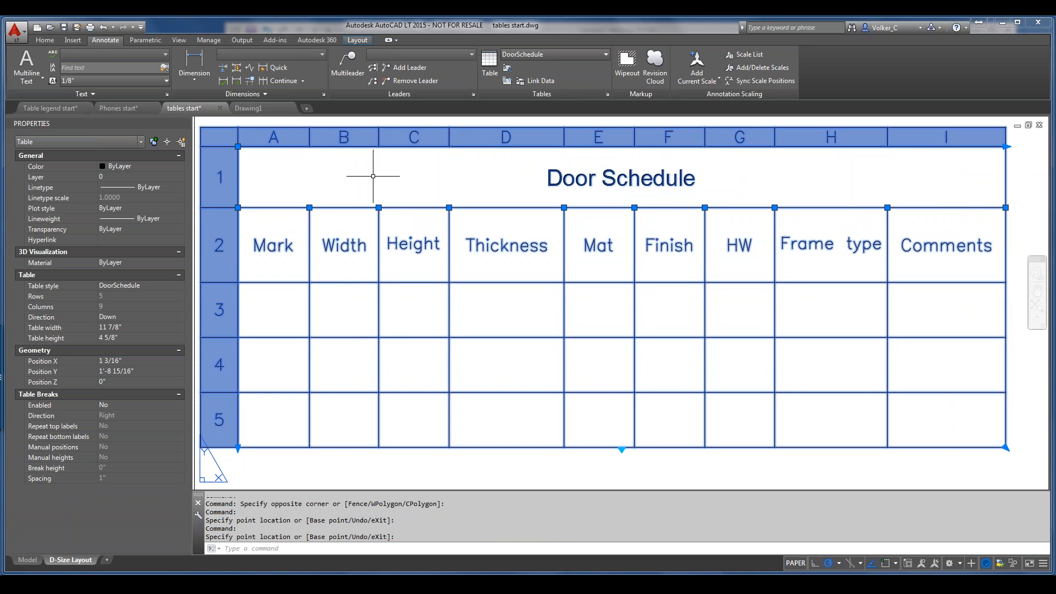
{"action": "left_click", "coordinate": [101, 28]}
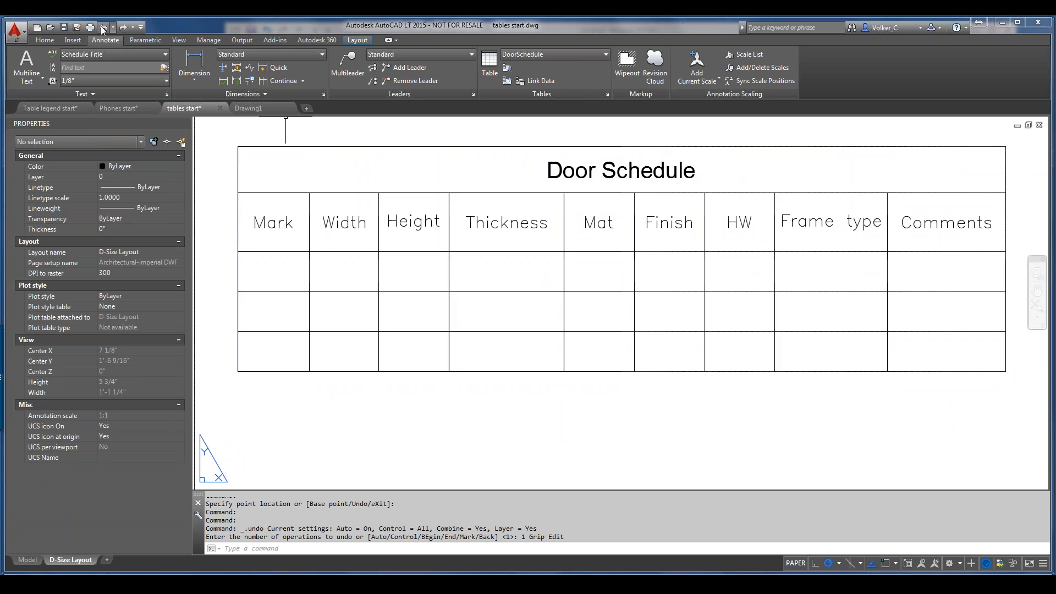
{"action": "left_click", "coordinate": [102, 27]}
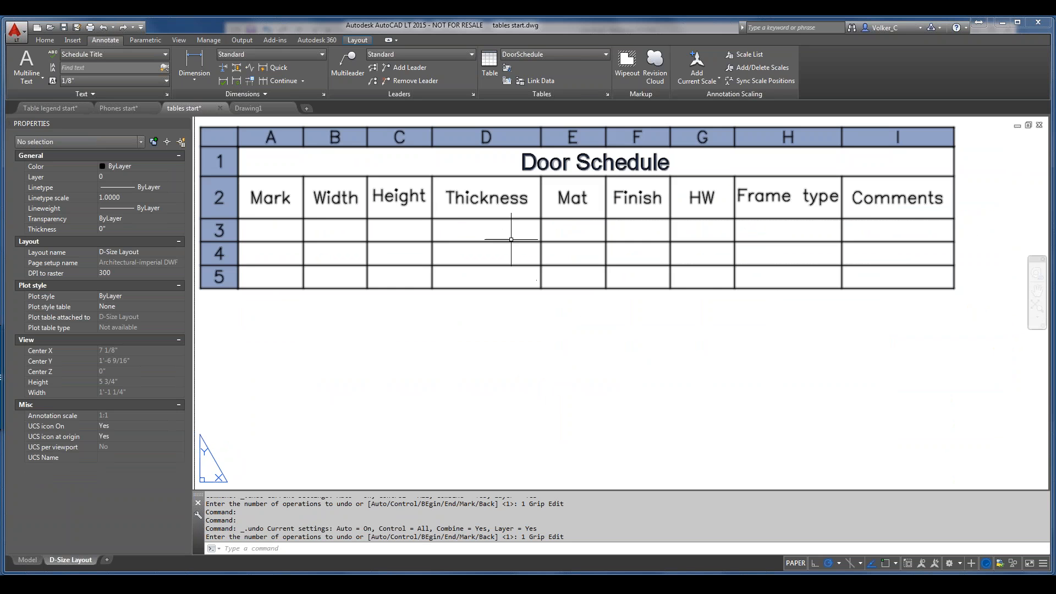
Step: Enter 12 in the Height column of the first data row
{"action": "left_click", "coordinate": [267, 225]}
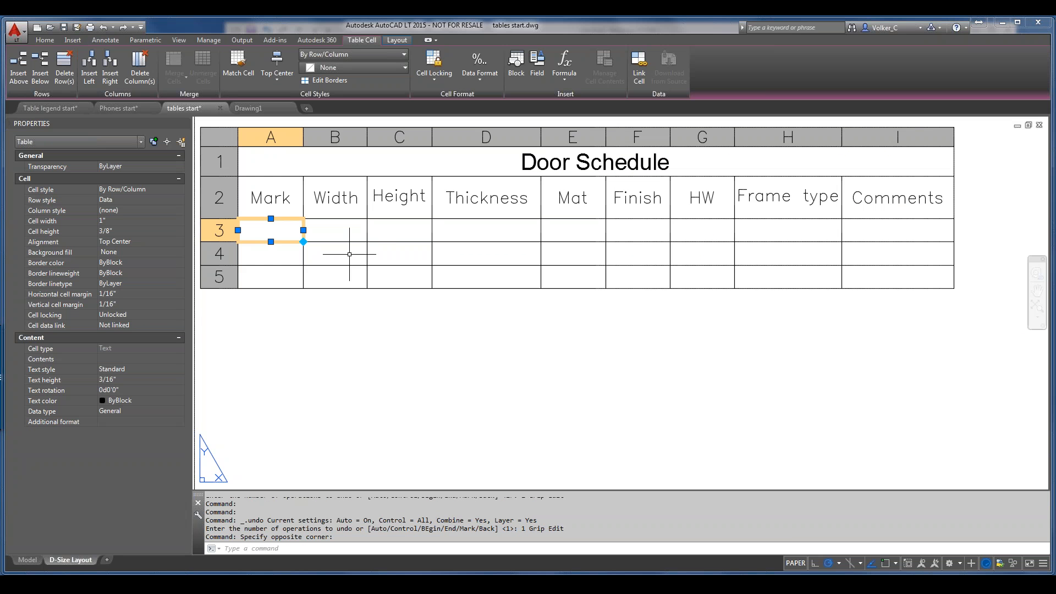
{"action": "left_click", "coordinate": [385, 225]}
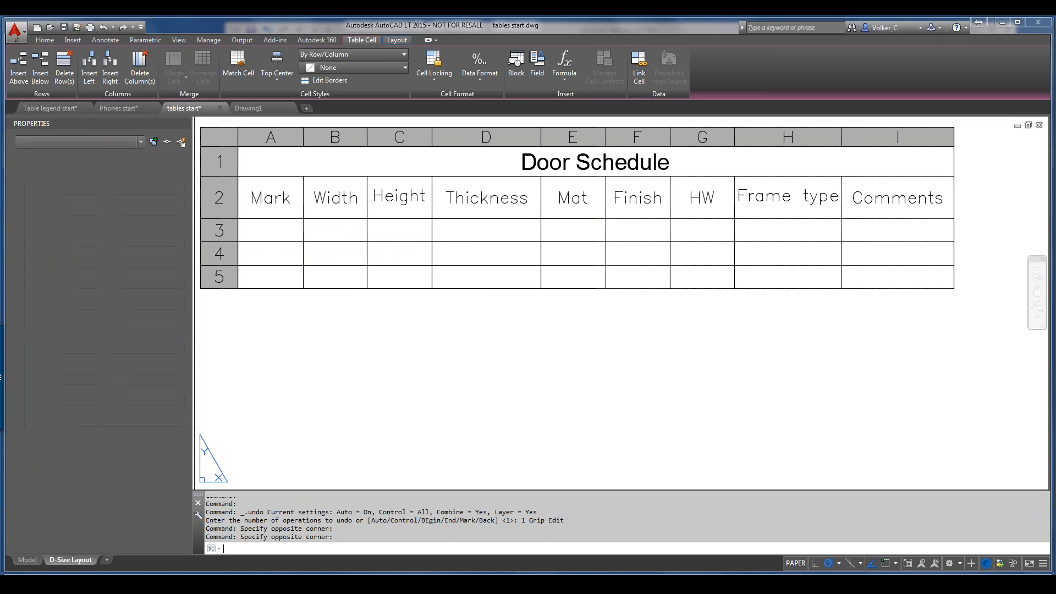
{"action": "type", "text": "12"}
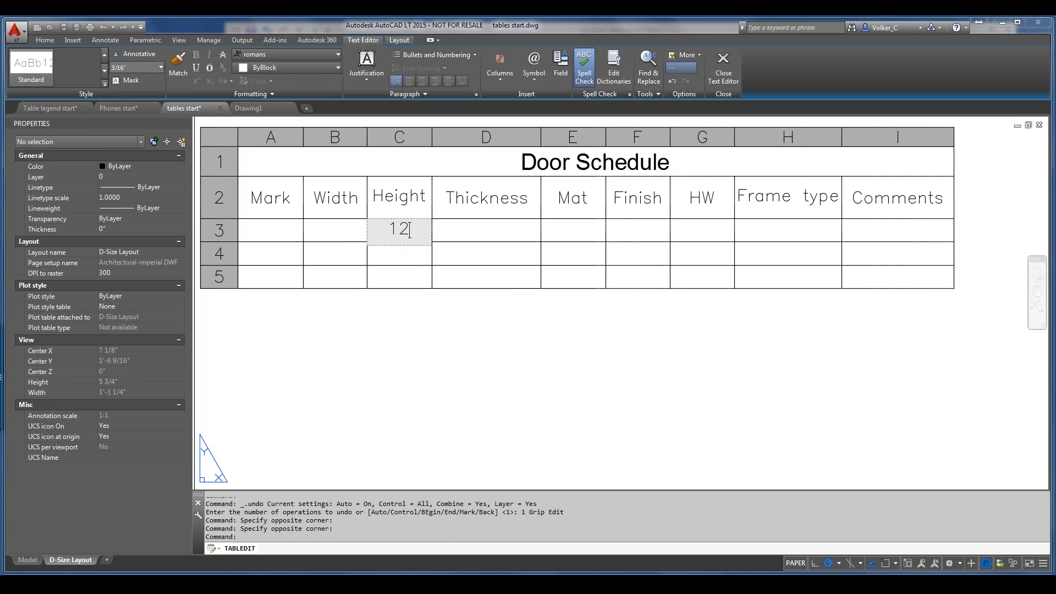
{"action": "key", "text": "Return"}
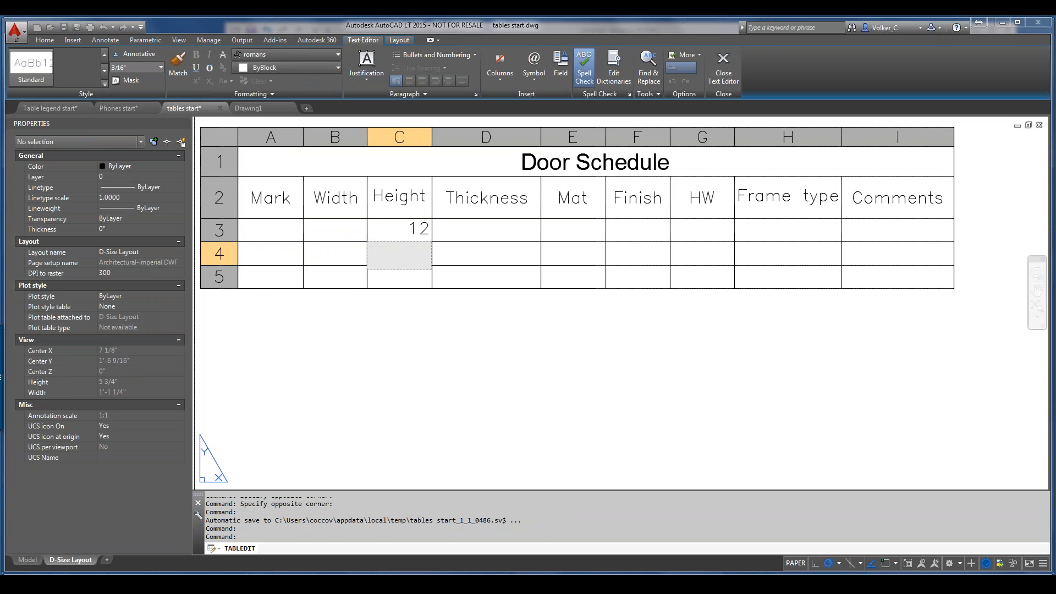
Step: Enter 1,2 in the Height column of the second data row and finish cell editing
{"action": "type", "text": "1,2"}
{"action": "key", "text": "Return"}
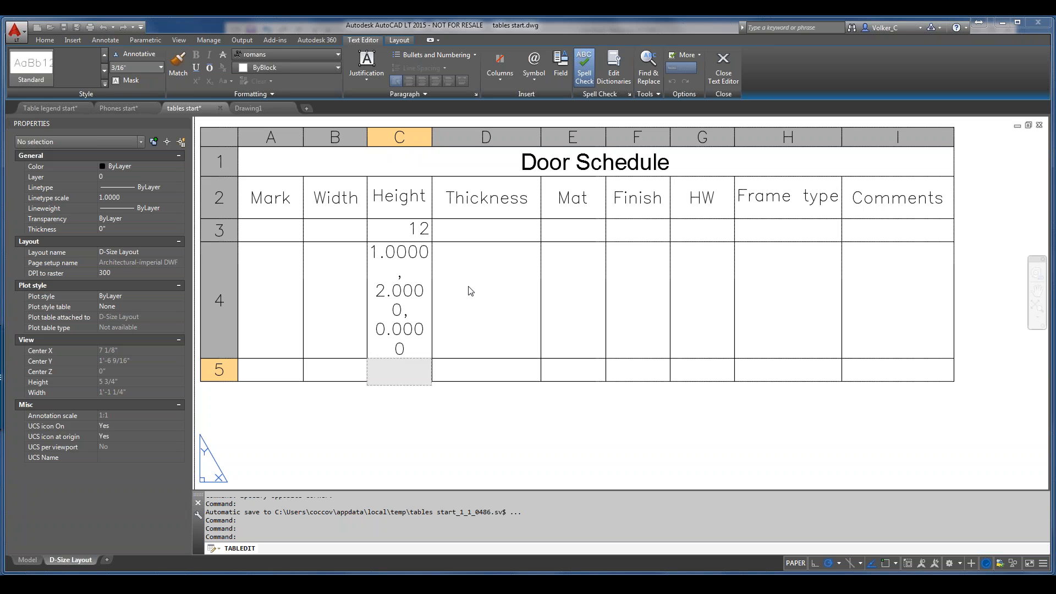
{"action": "key", "text": "Escape"}
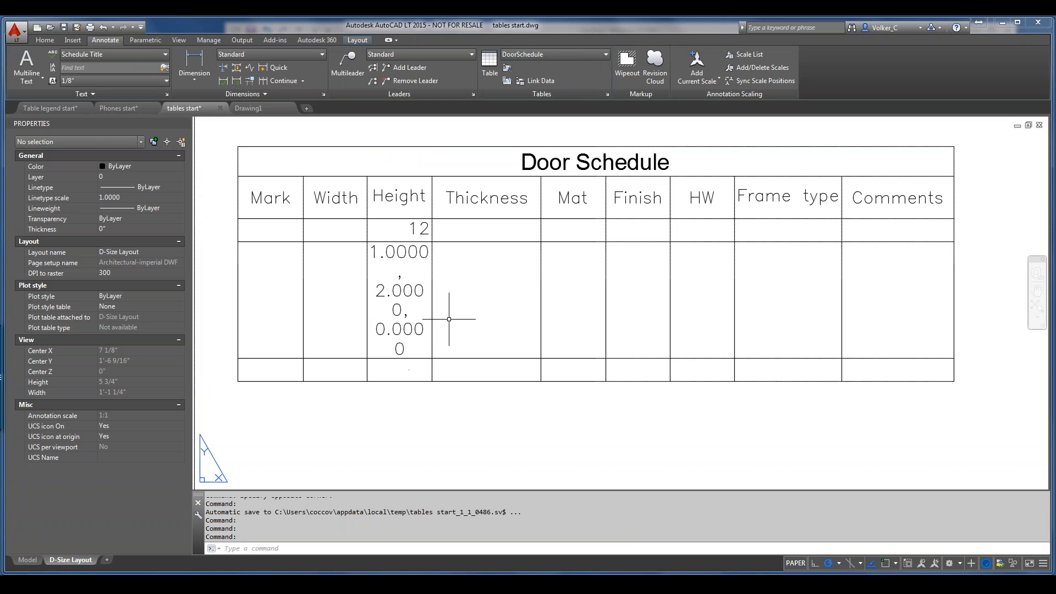
Step: Set the data format of the second data row's Height cell to General and deselect it
{"action": "left_click", "coordinate": [401, 281]}
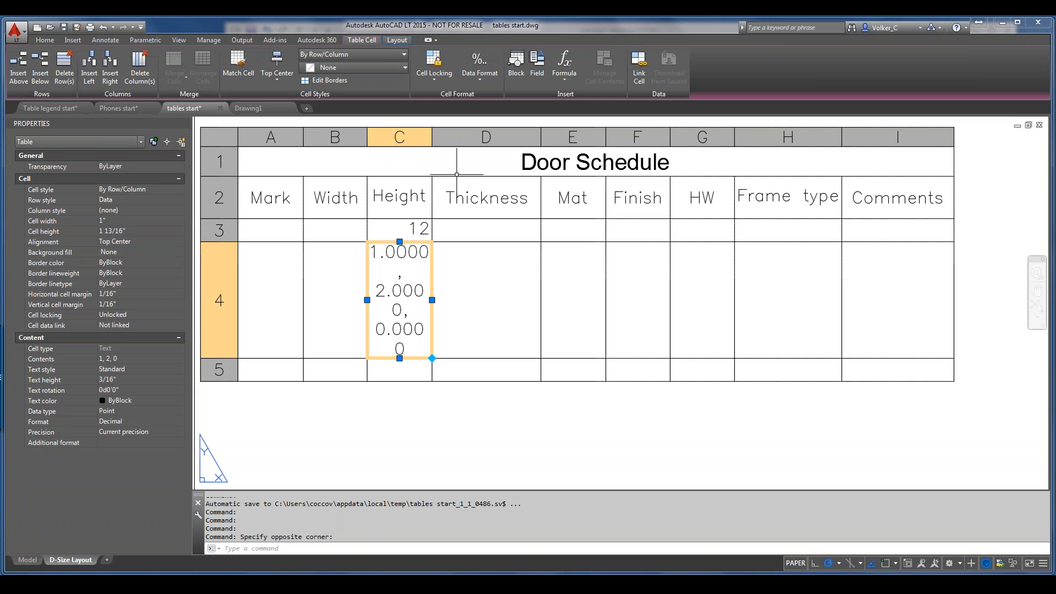
{"action": "left_click", "coordinate": [480, 80]}
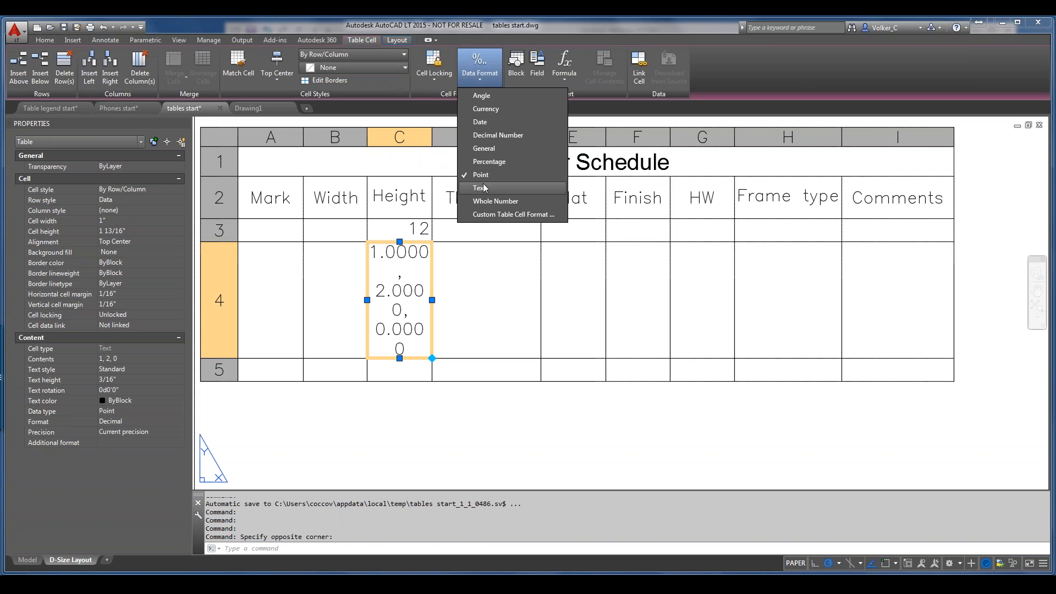
{"action": "left_click", "coordinate": [494, 146]}
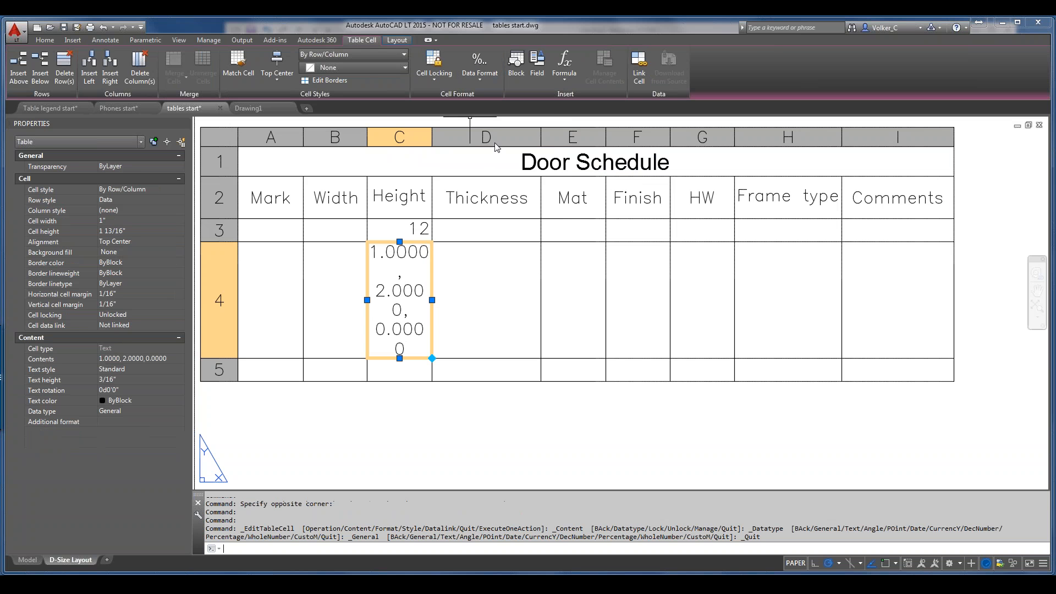
{"action": "key", "text": "Escape"}
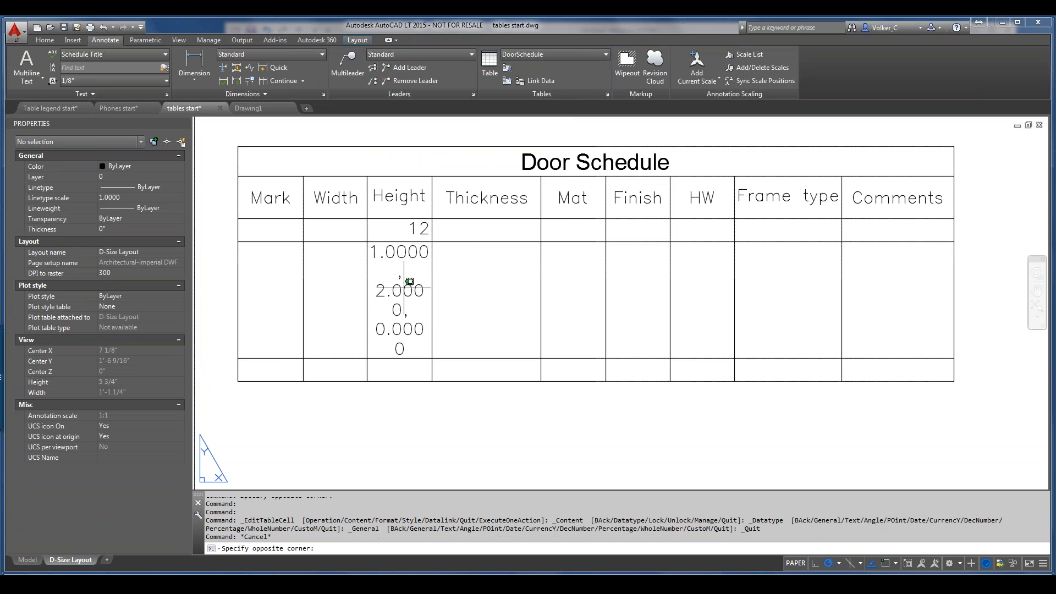
Step: Set the data format of Height cell C4 to Whole Number and accept converting its value
{"action": "left_click", "coordinate": [404, 278]}
{"action": "left_click", "coordinate": [490, 82]}
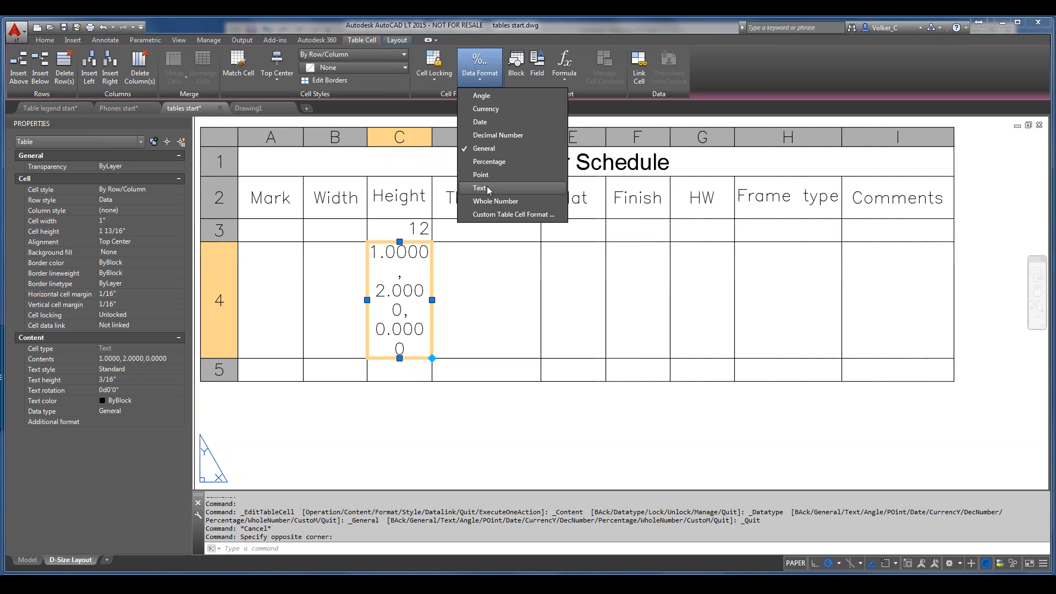
{"action": "left_click", "coordinate": [495, 201]}
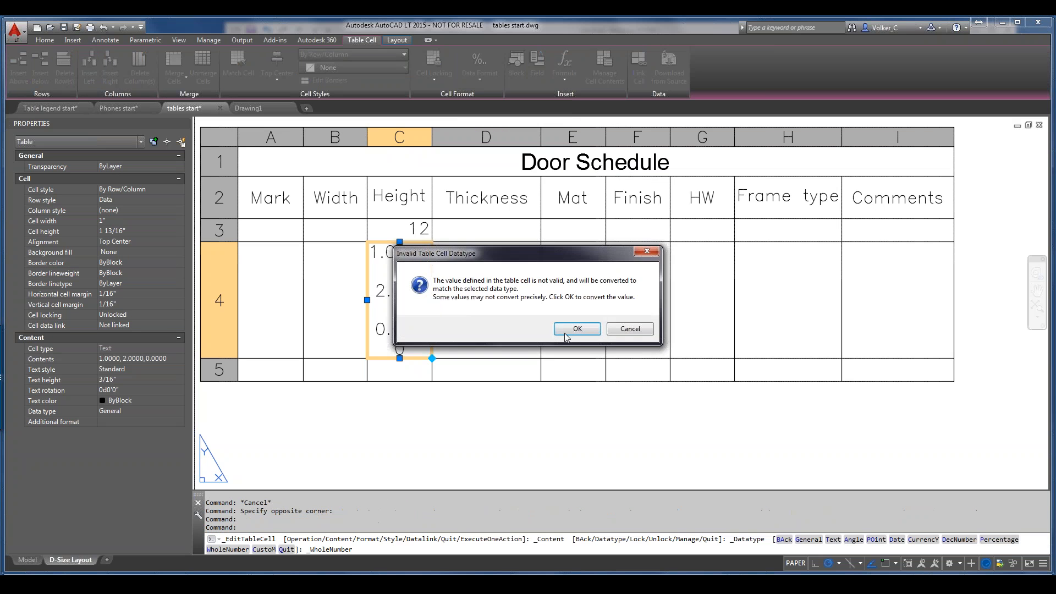
{"action": "left_click", "coordinate": [565, 334]}
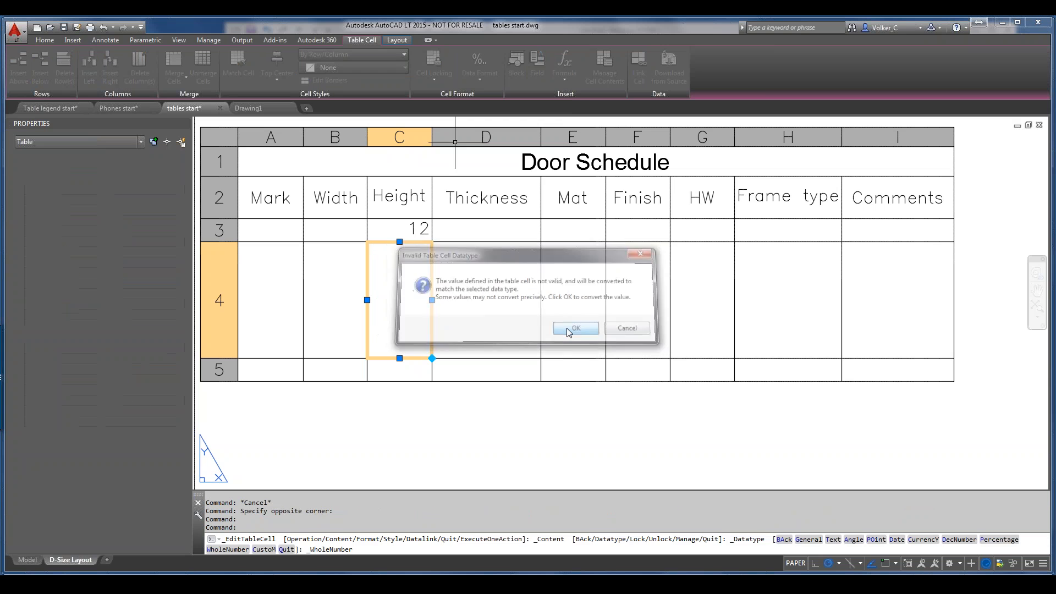
Step: Enter 1,2 in Height cell C4, accept changing its data type to match the value, and finish cell editing
{"action": "left_click", "coordinate": [404, 361]}
{"action": "left_click", "coordinate": [410, 298]}
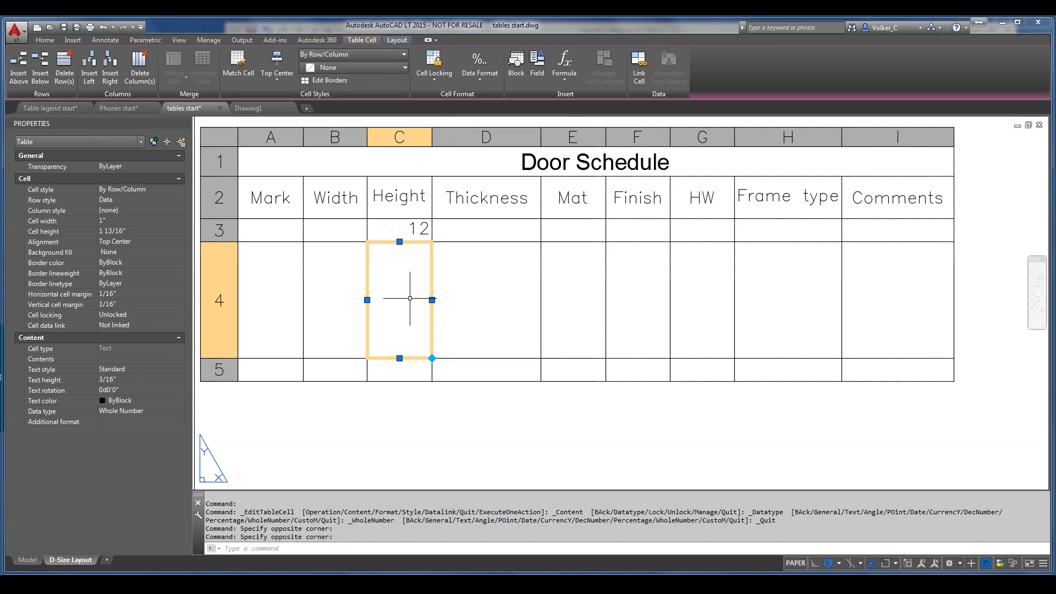
{"action": "type", "text": "1,"}
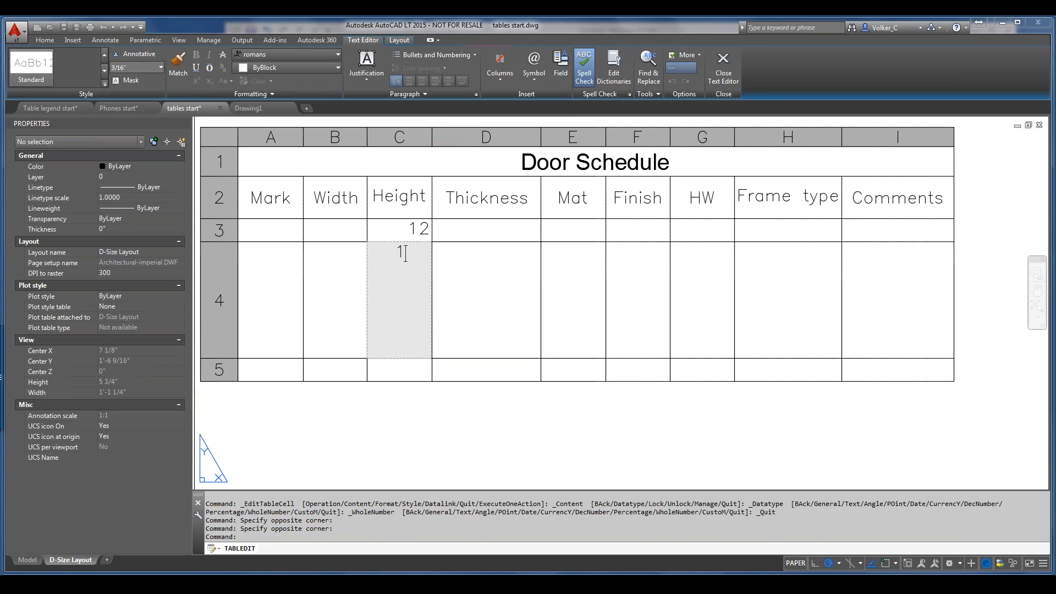
{"action": "type", "text": "2"}
{"action": "key", "text": "Return"}
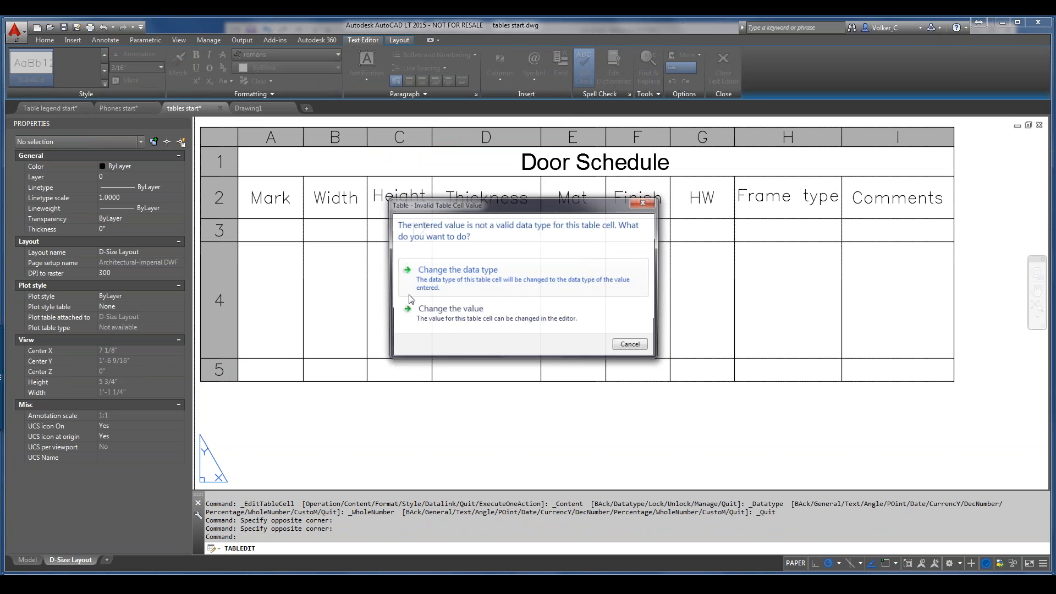
{"action": "left_click", "coordinate": [479, 282]}
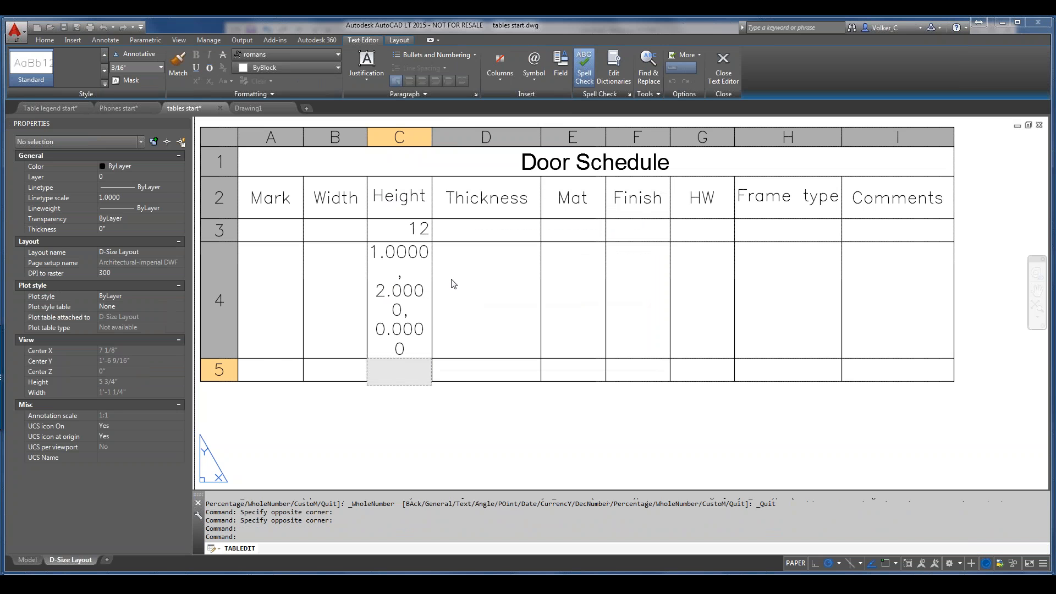
{"action": "key", "text": "Escape"}
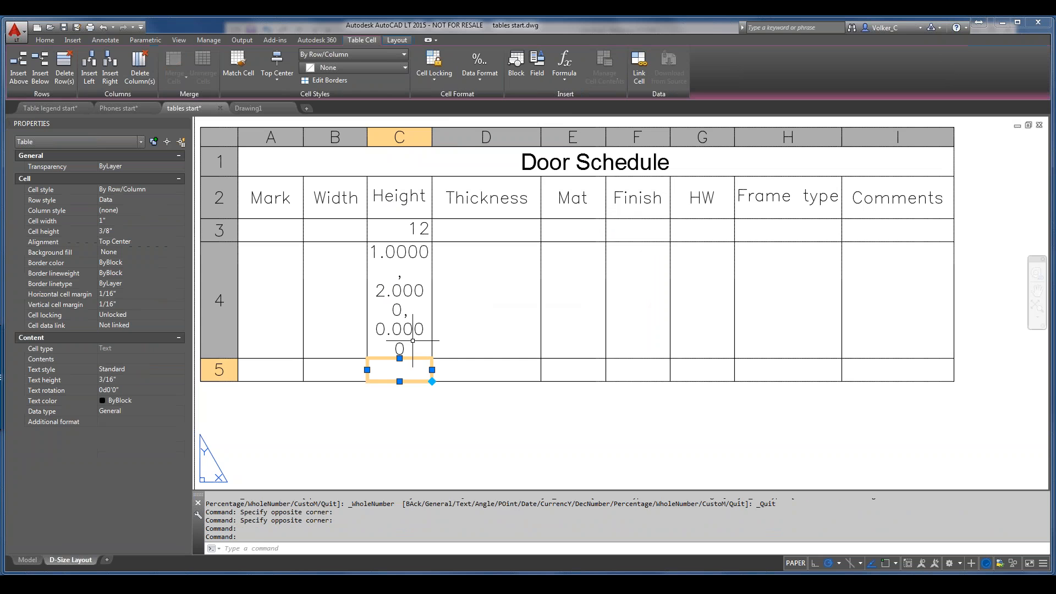
Step: Examine the editing options of Height cell C4 and the data formats available for Thickness cell D4
{"action": "left_click", "coordinate": [411, 341]}
{"action": "right_click", "coordinate": [411, 340]}
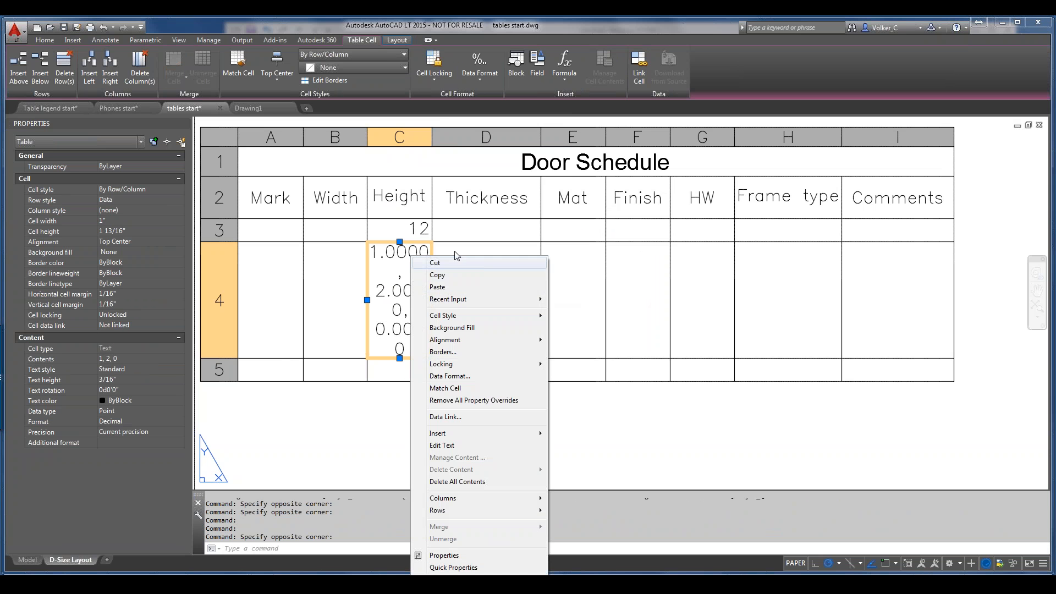
{"action": "left_click", "coordinate": [403, 303]}
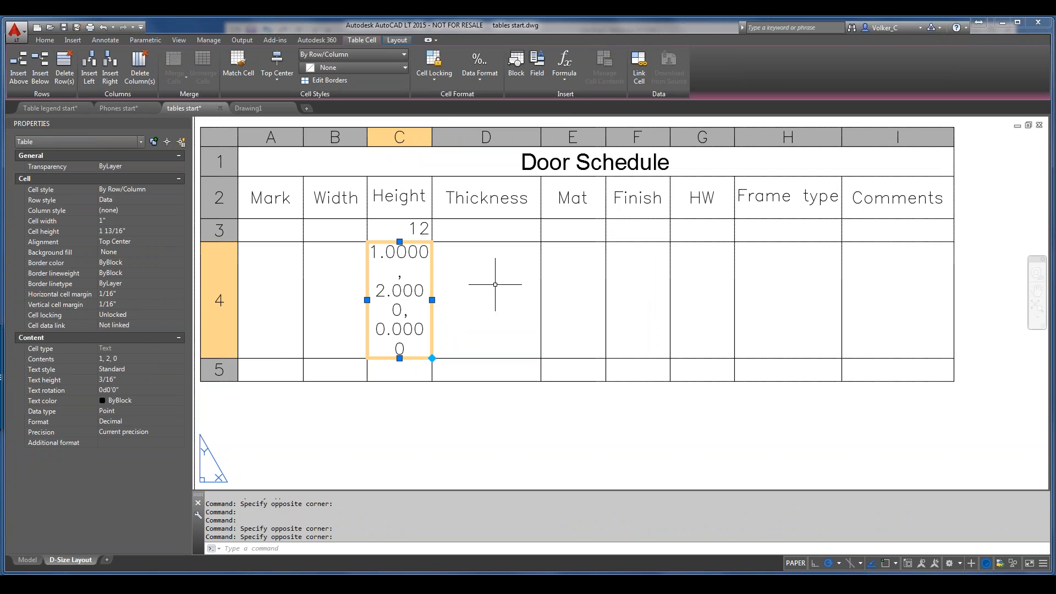
{"action": "left_click", "coordinate": [406, 302]}
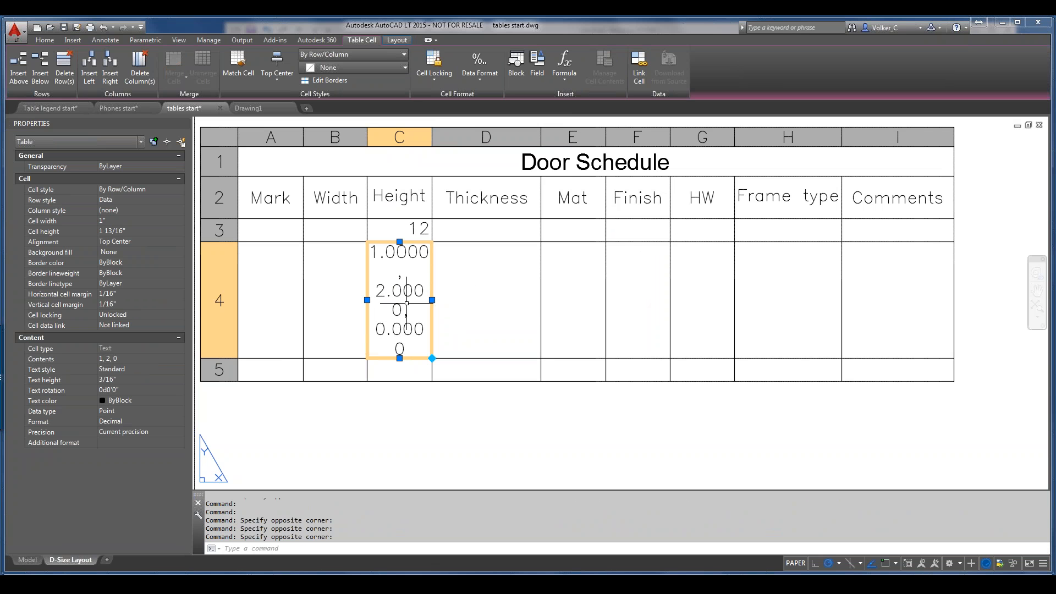
{"action": "left_click", "coordinate": [503, 304]}
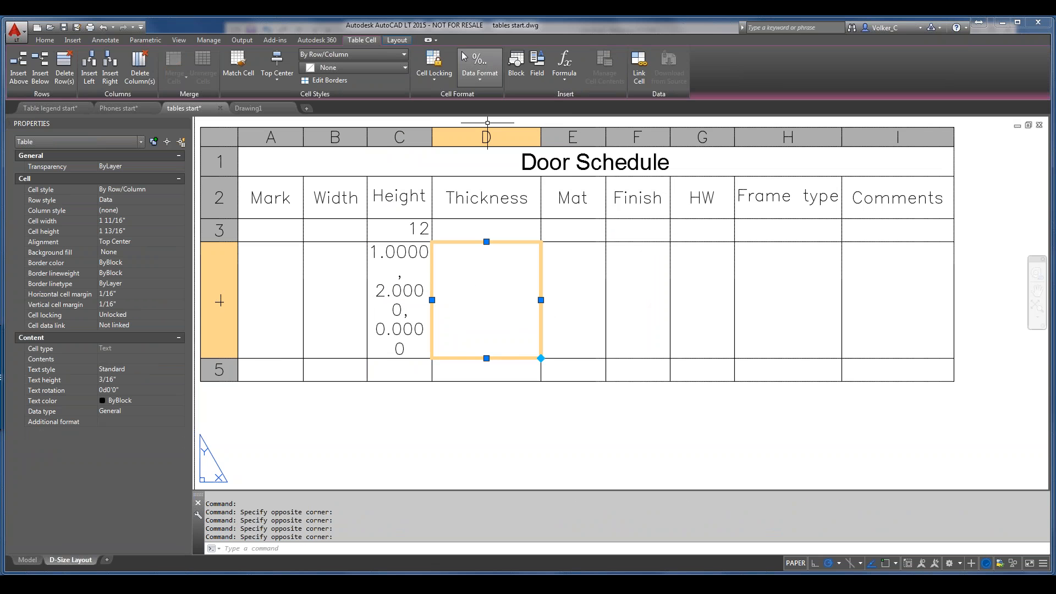
{"action": "left_click", "coordinate": [478, 77]}
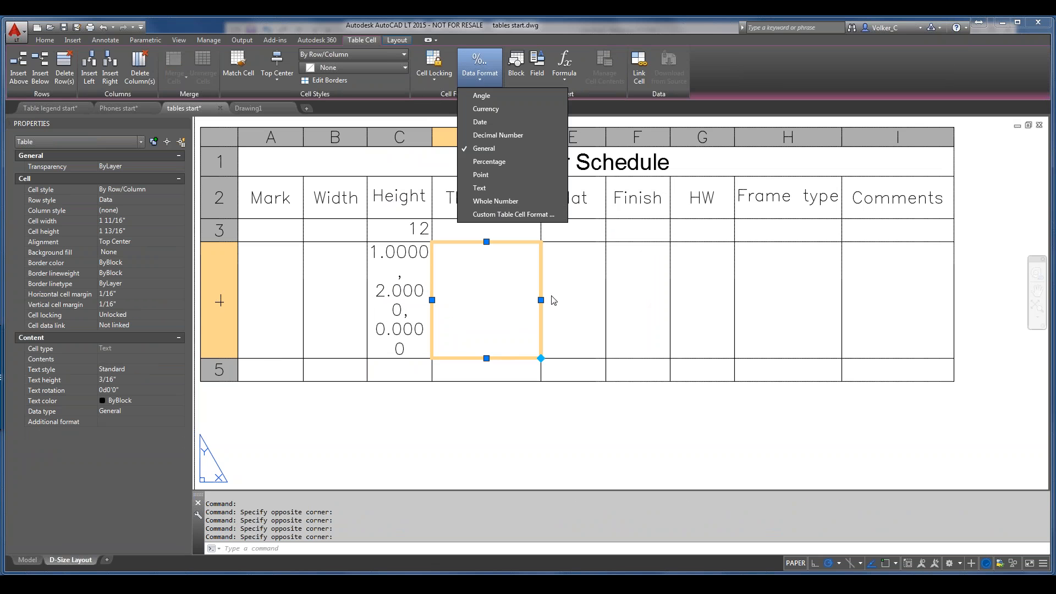
{"action": "left_click", "coordinate": [429, 270]}
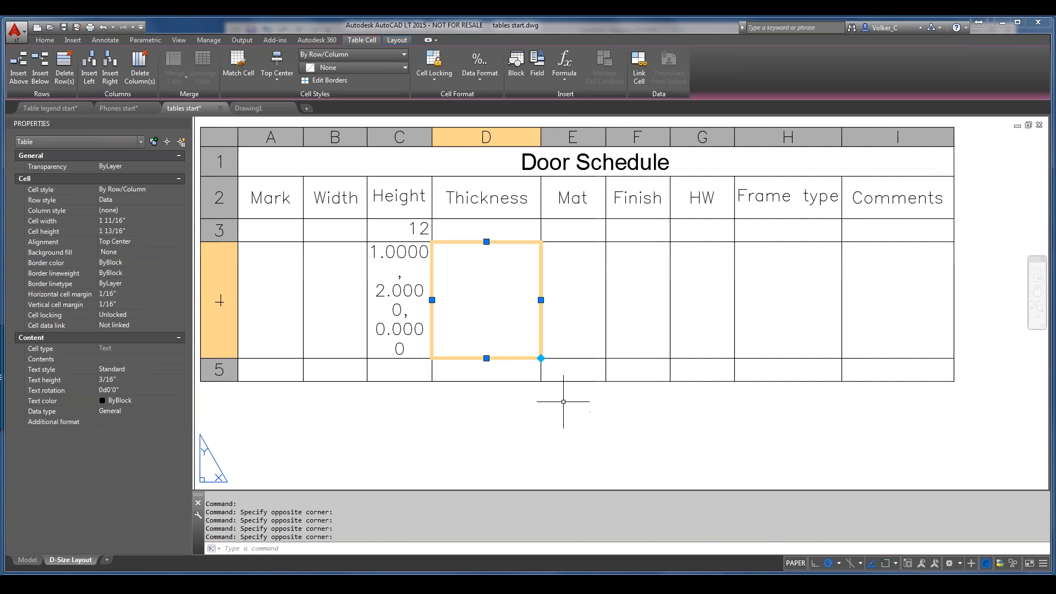
{"action": "key", "text": "Escape"}
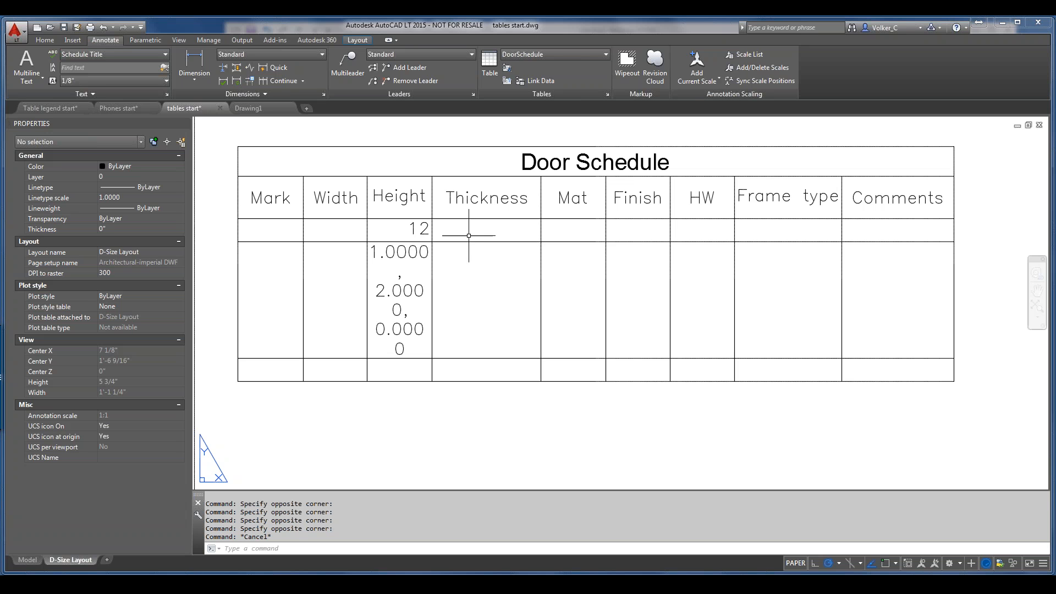
Step: Review the commands available for Height cell C4, including property overrides, insertion and column options, without applying any
{"action": "left_click", "coordinate": [394, 267]}
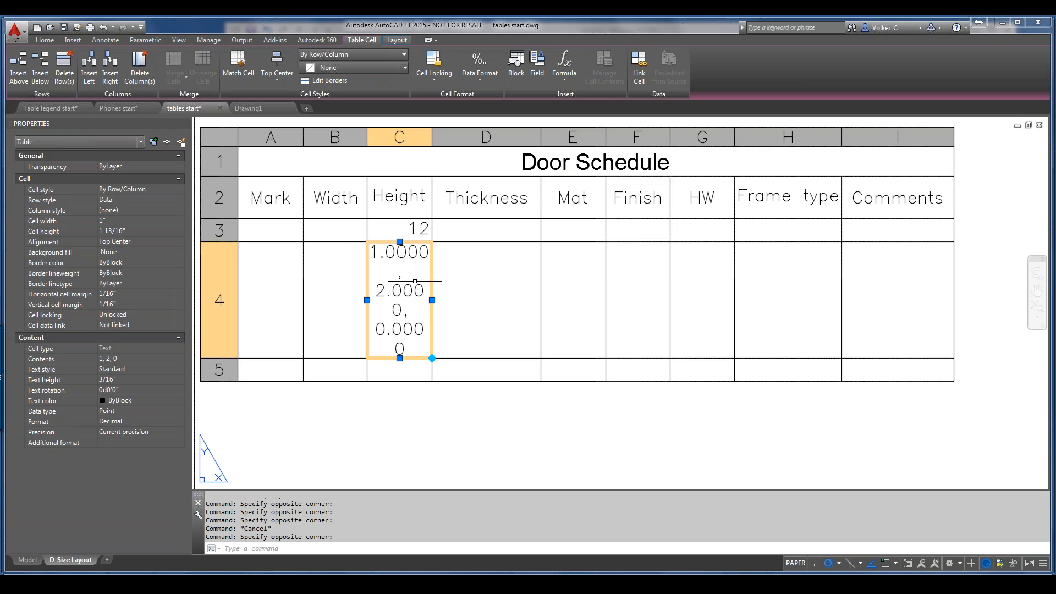
{"action": "right_click", "coordinate": [415, 281]}
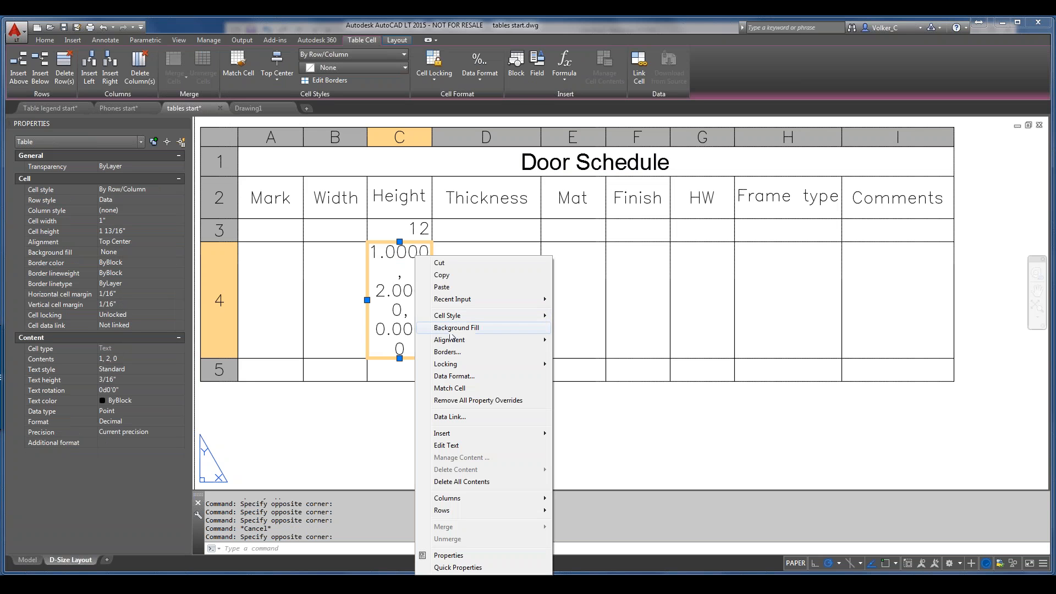
{"action": "mouse_move", "coordinate": [460, 343]}
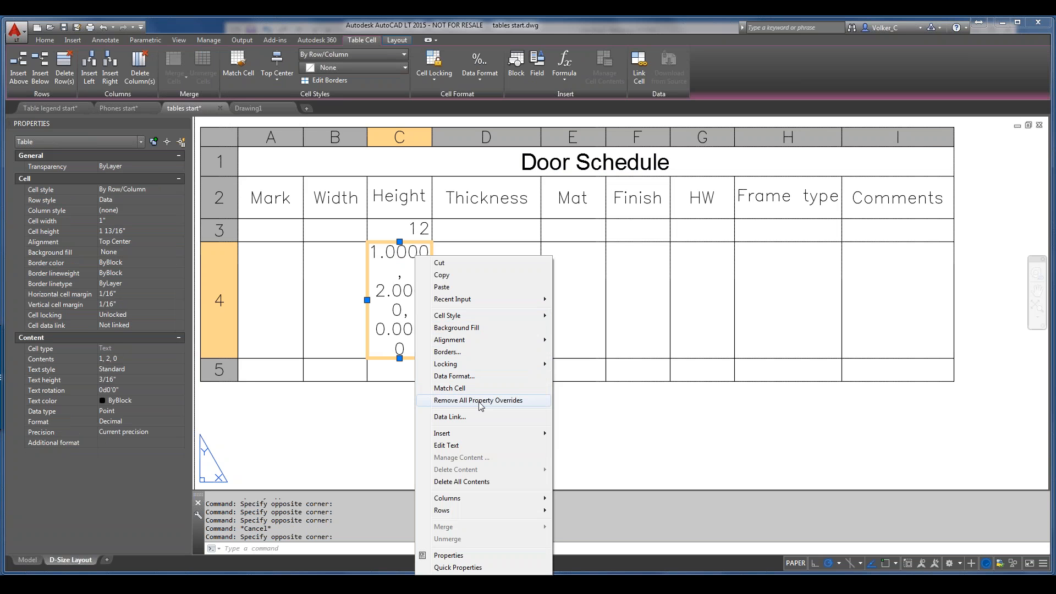
{"action": "mouse_move", "coordinate": [474, 437]}
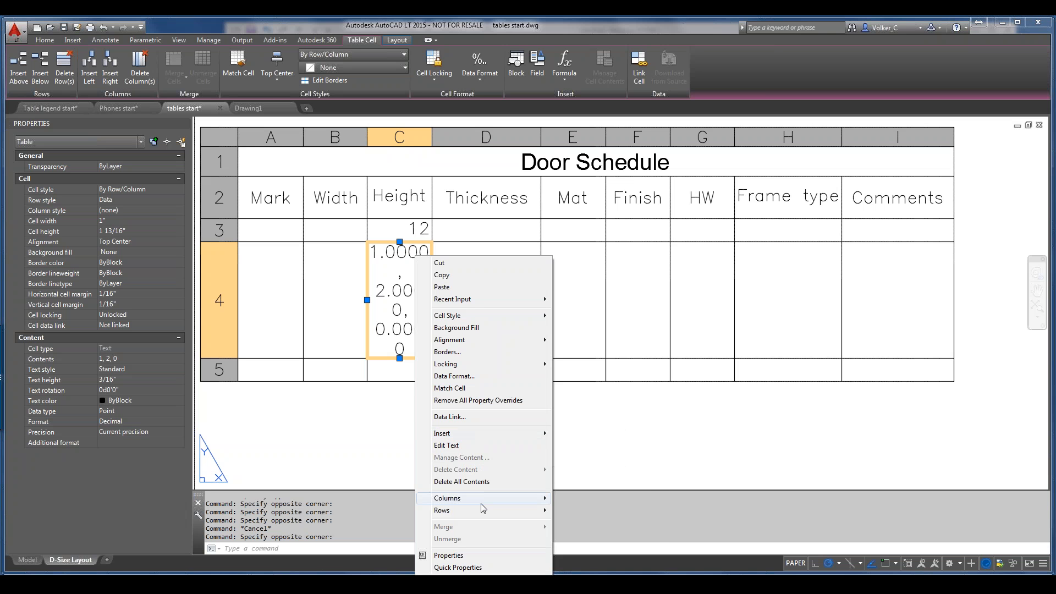
{"action": "mouse_move", "coordinate": [481, 503]}
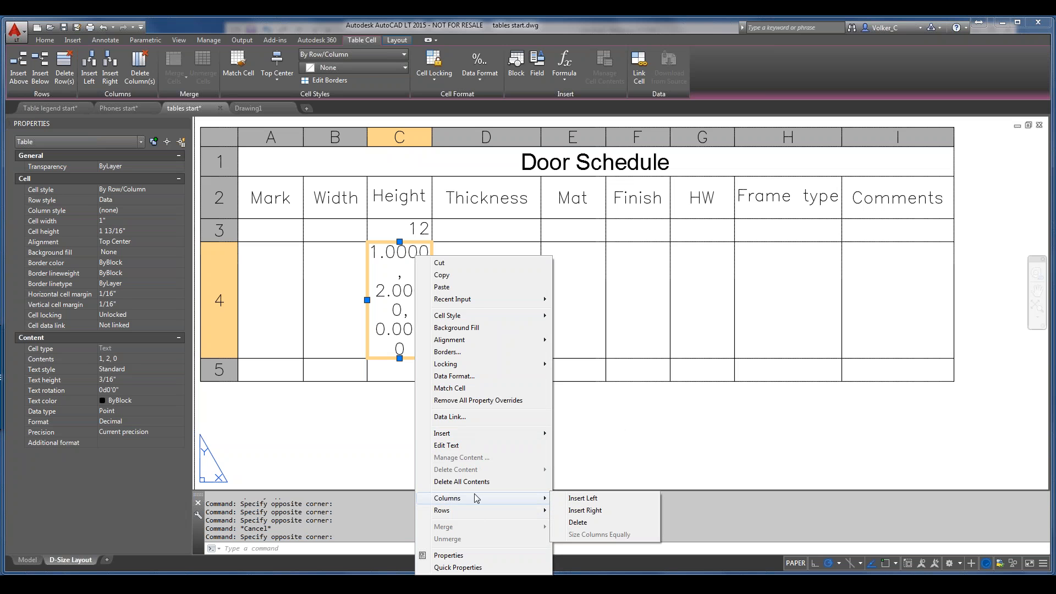
{"action": "left_click", "coordinate": [394, 441]}
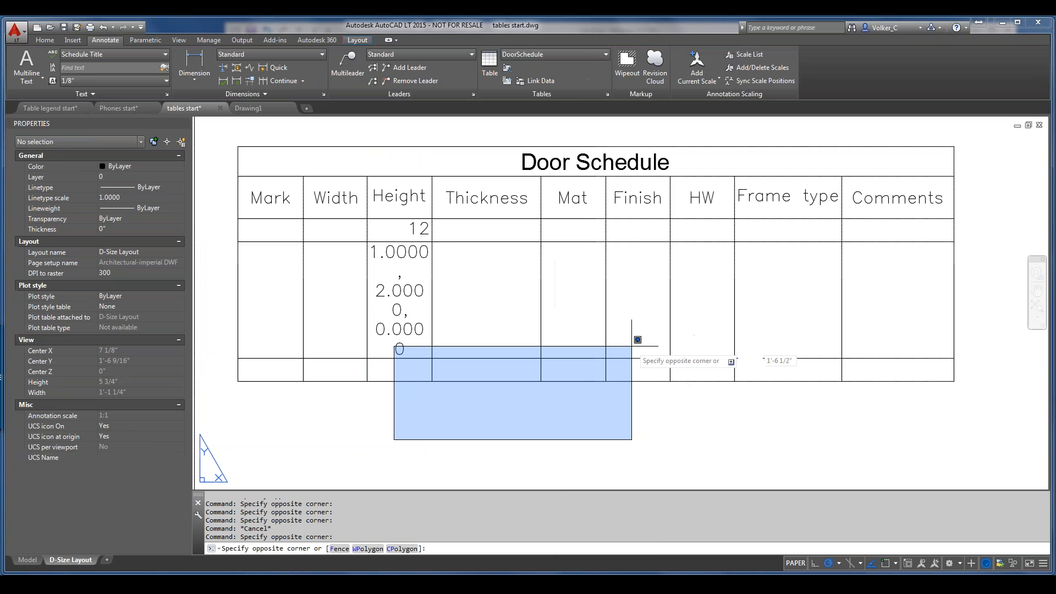
{"action": "left_click", "coordinate": [481, 446]}
Step: Uniformly stretch the Door Schedule table from its lower outer corner to a table width of about 9 11/16"
{"action": "scroll", "coordinate": [524, 367], "scroll_direction": "down", "scroll_amount": 3}
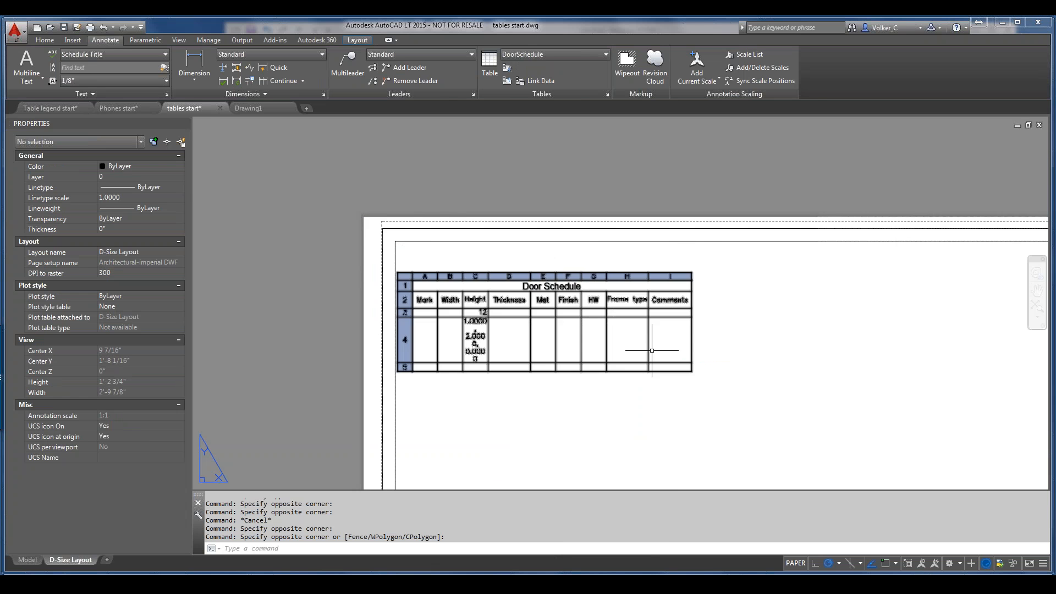
{"action": "middle_click_drag", "start_coordinate": [638, 349], "coordinate": [426, 252]}
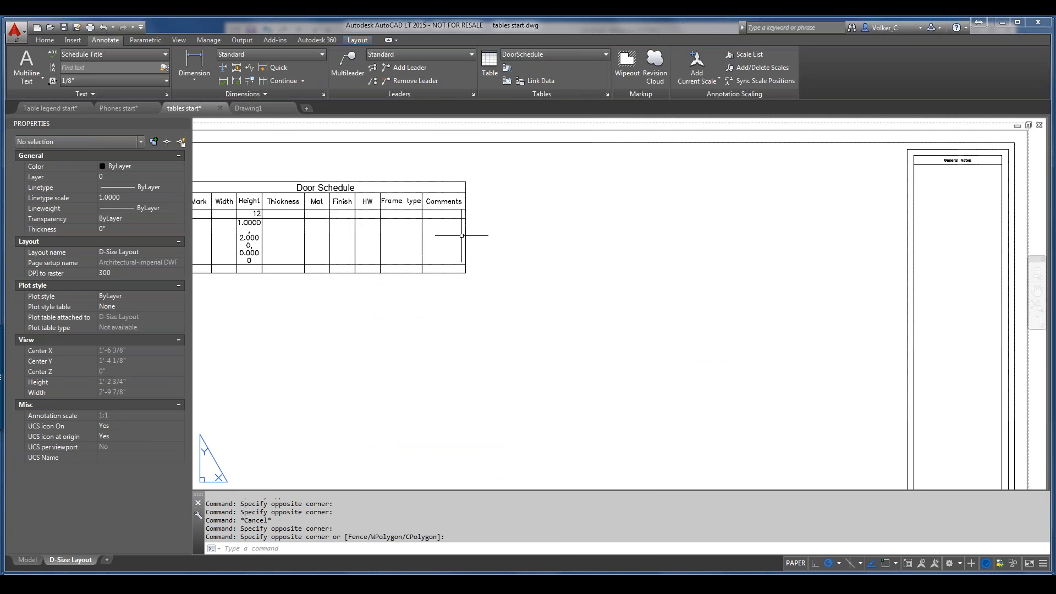
{"action": "left_click", "coordinate": [465, 260]}
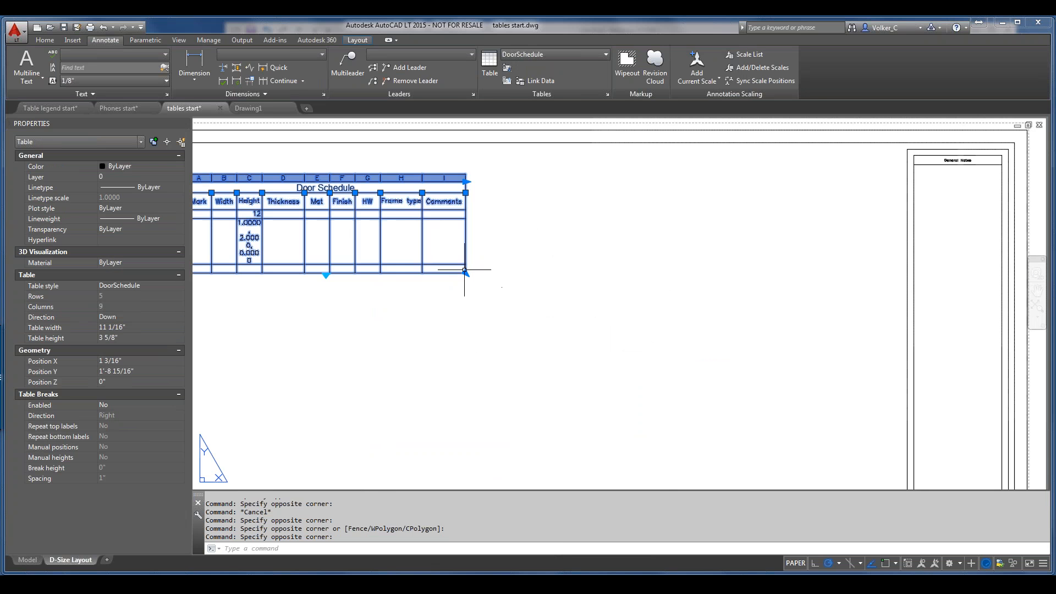
{"action": "left_click", "coordinate": [466, 273]}
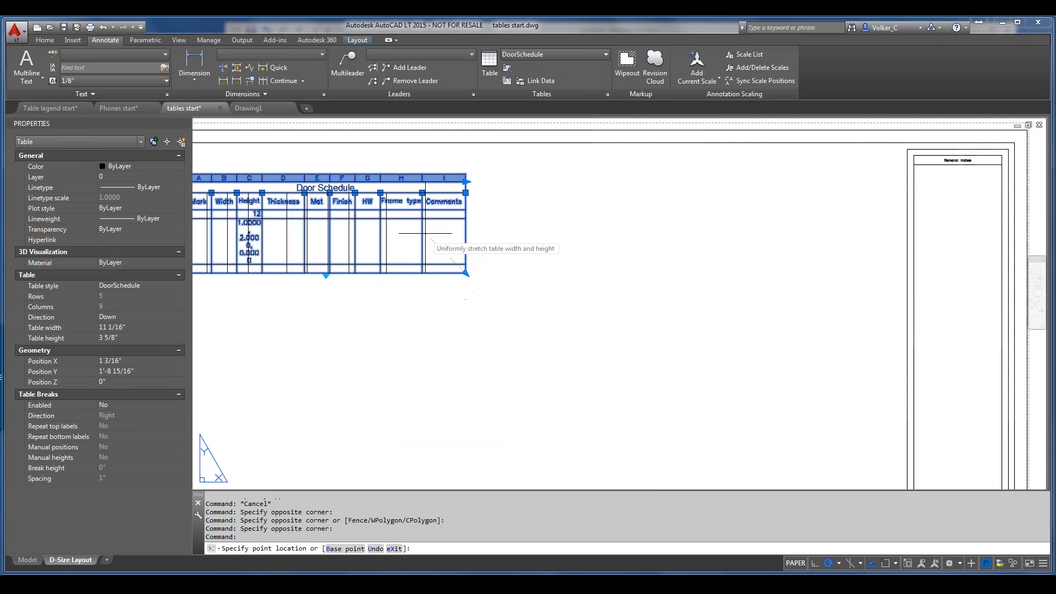
{"action": "left_click", "coordinate": [429, 232]}
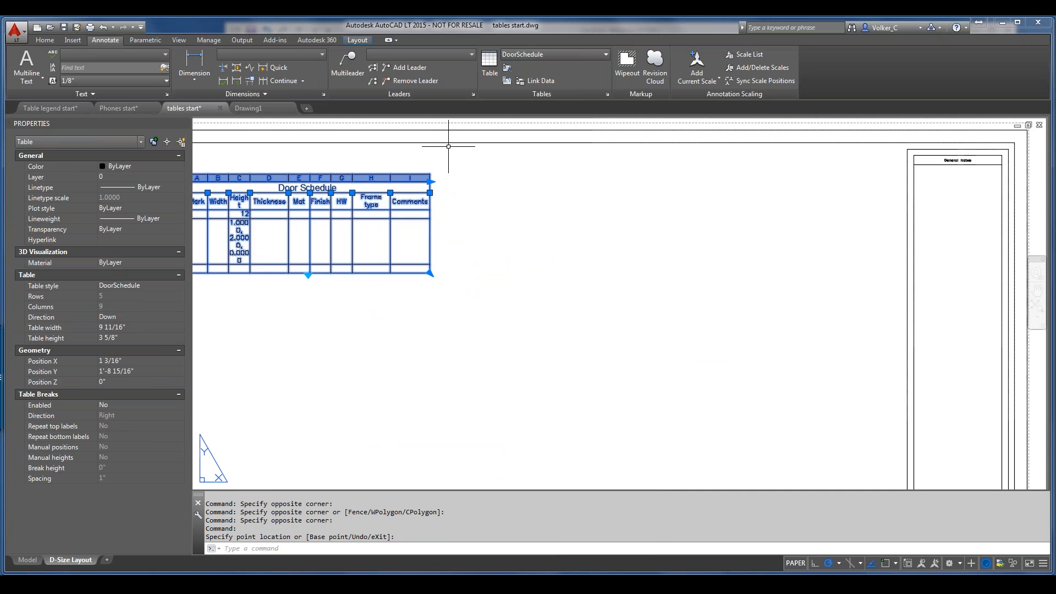
Step: Start inserting a new table based on a data link and launch the Data Link Manager
{"action": "left_click", "coordinate": [490, 74]}
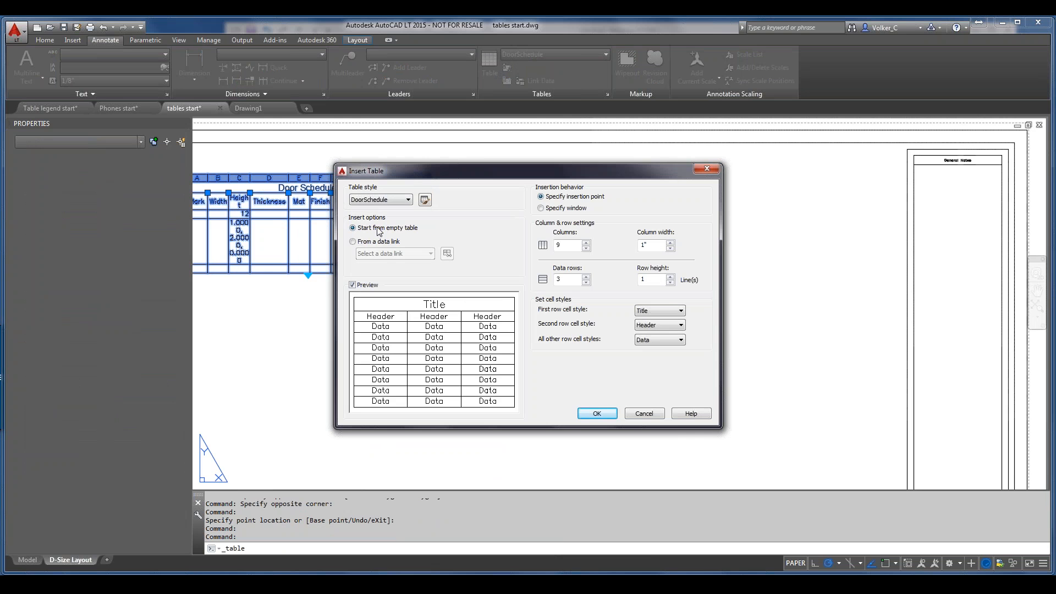
{"action": "left_click", "coordinate": [364, 243]}
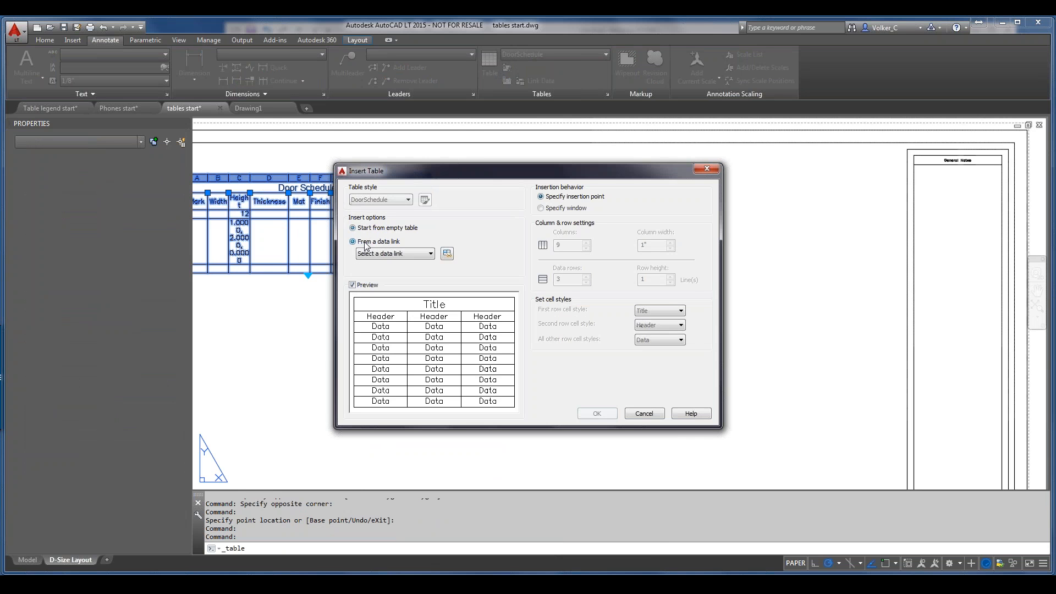
{"action": "left_click", "coordinate": [404, 254]}
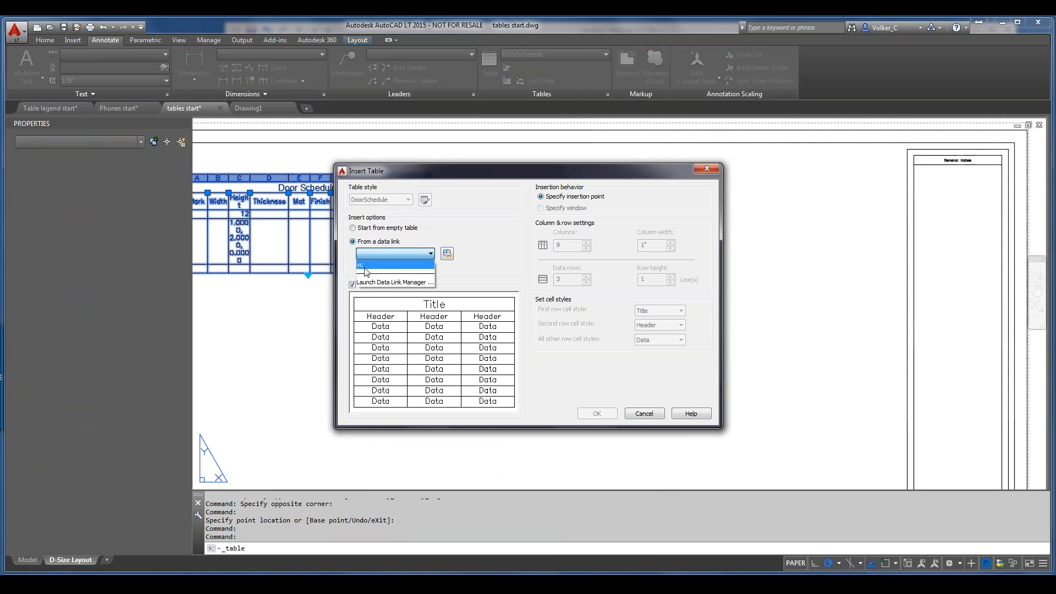
{"action": "left_click", "coordinate": [392, 282]}
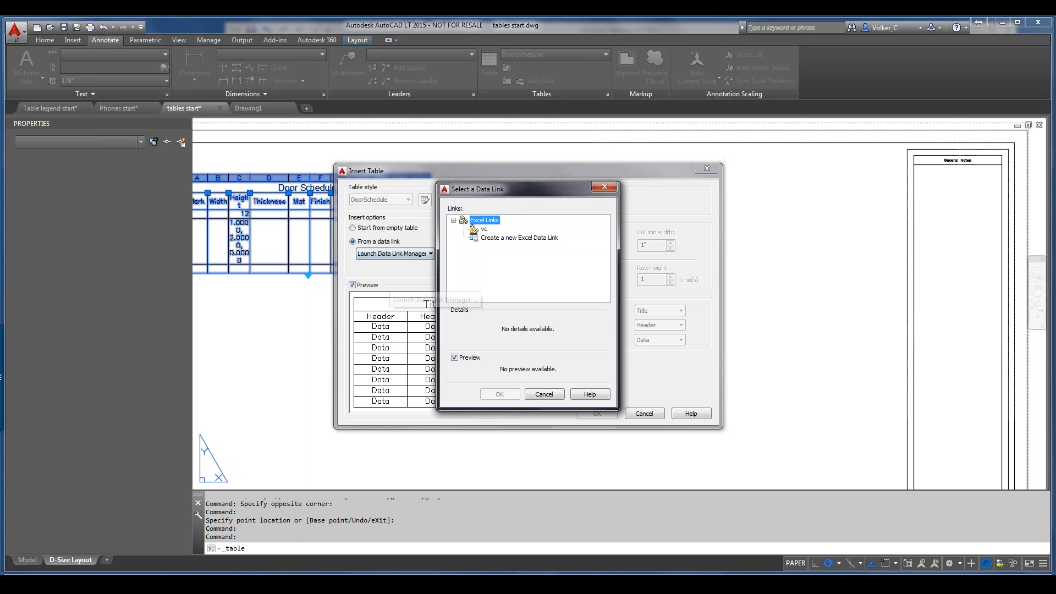
Step: Delete the existing Excel data link named vc
{"action": "left_click", "coordinate": [484, 229]}
{"action": "right_click", "coordinate": [484, 229]}
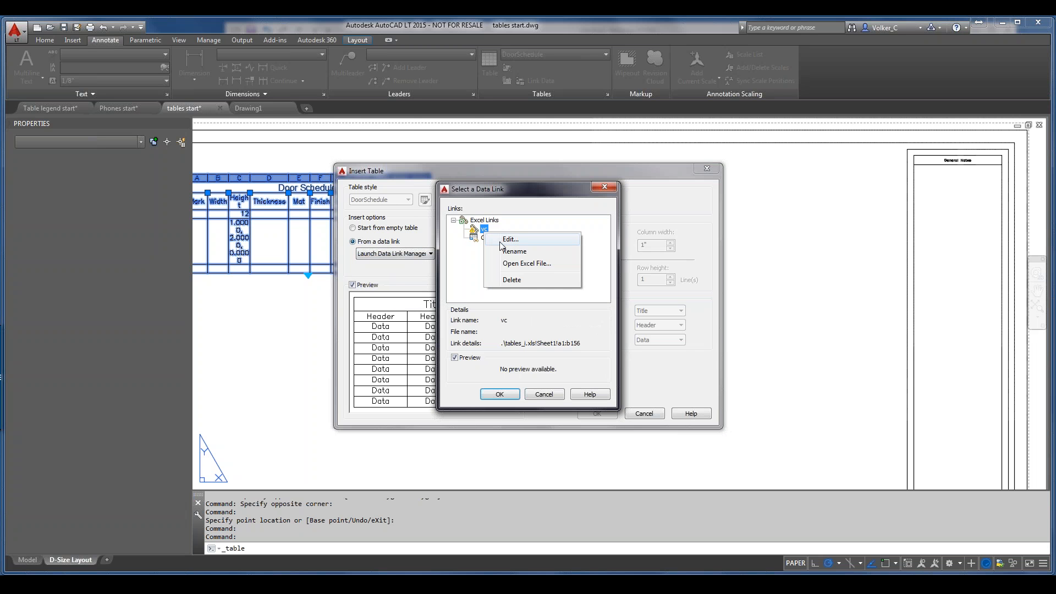
{"action": "left_click", "coordinate": [510, 282]}
{"action": "left_click", "coordinate": [529, 325]}
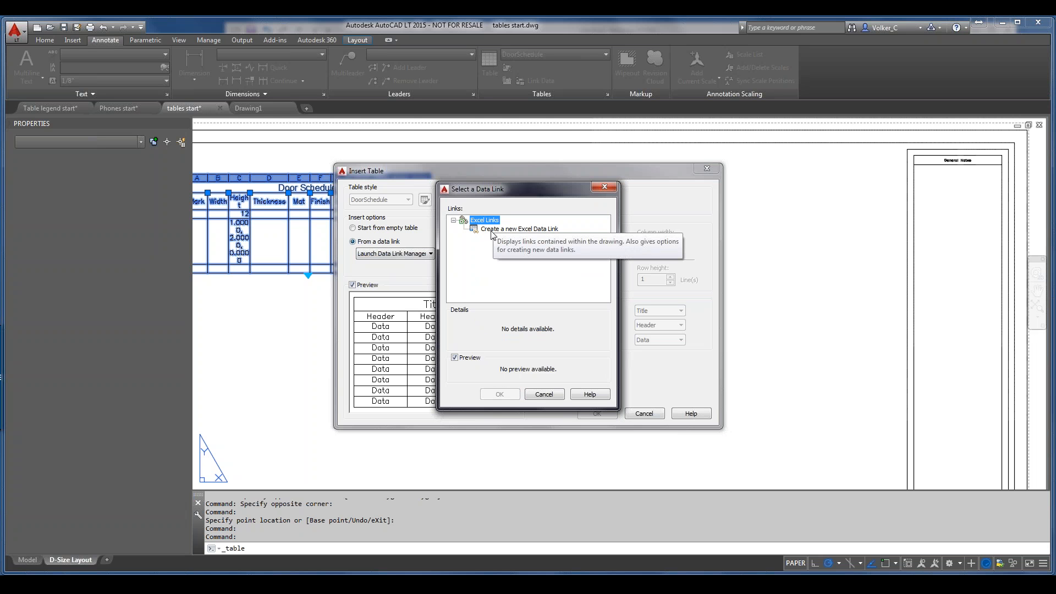
Step: Create a new Excel data link named door and set its path type to No path
{"action": "left_click", "coordinate": [499, 231]}
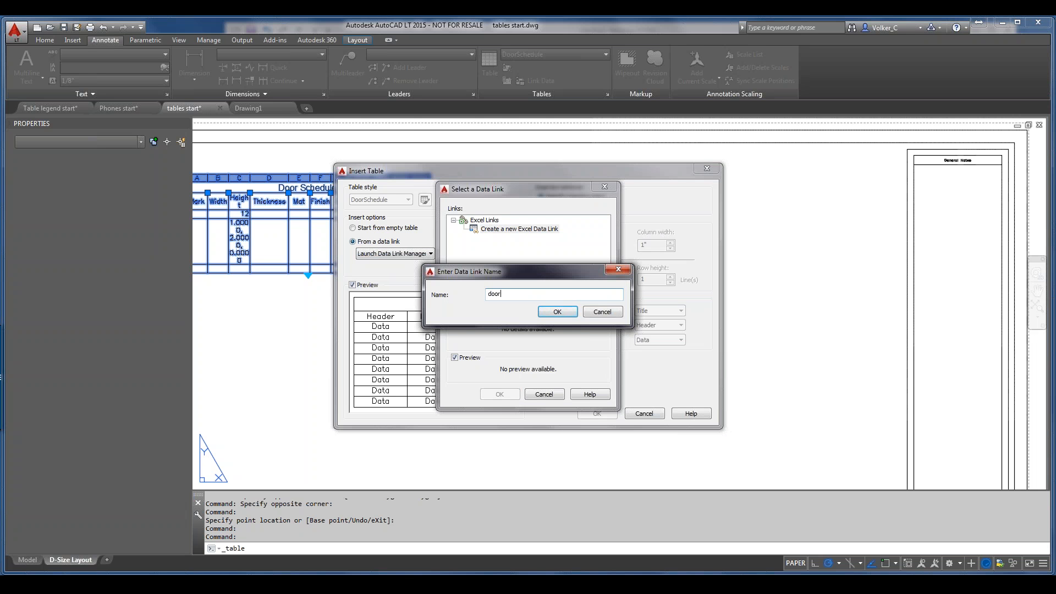
{"action": "left_click", "coordinate": [557, 312]}
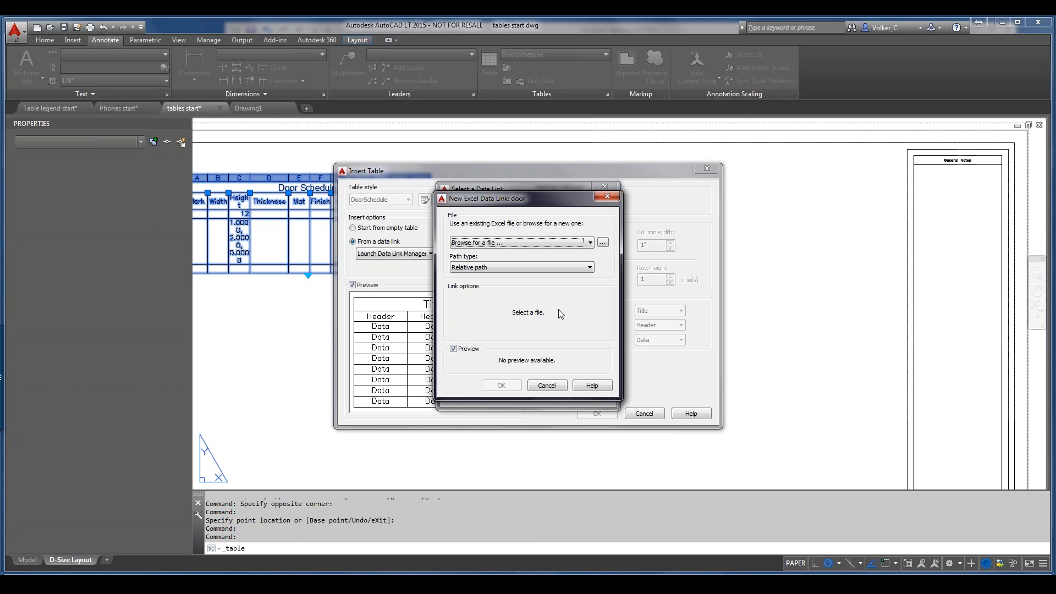
{"action": "left_click", "coordinate": [516, 267]}
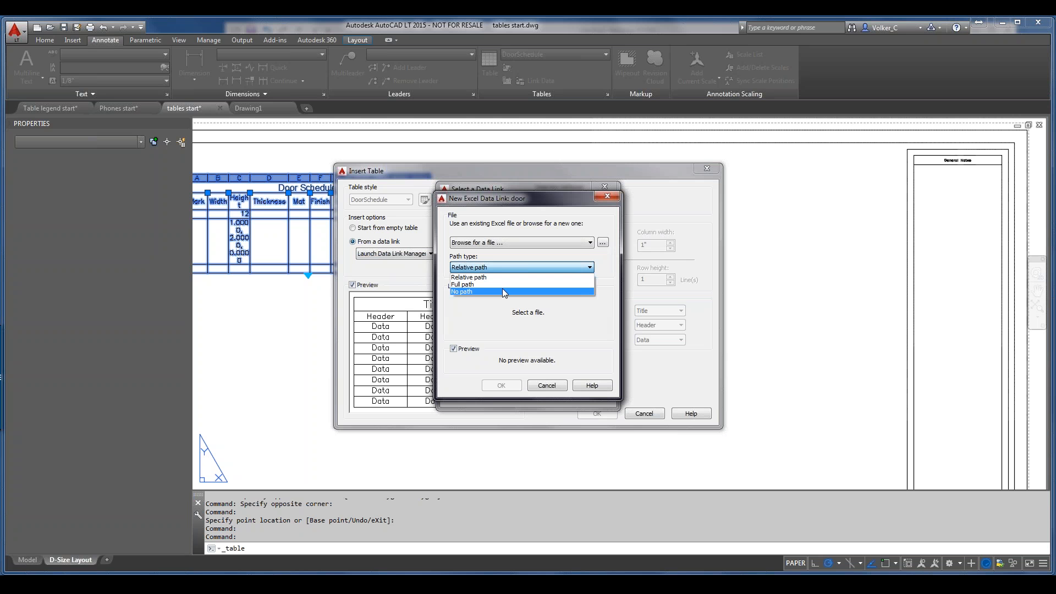
{"action": "left_click", "coordinate": [503, 289]}
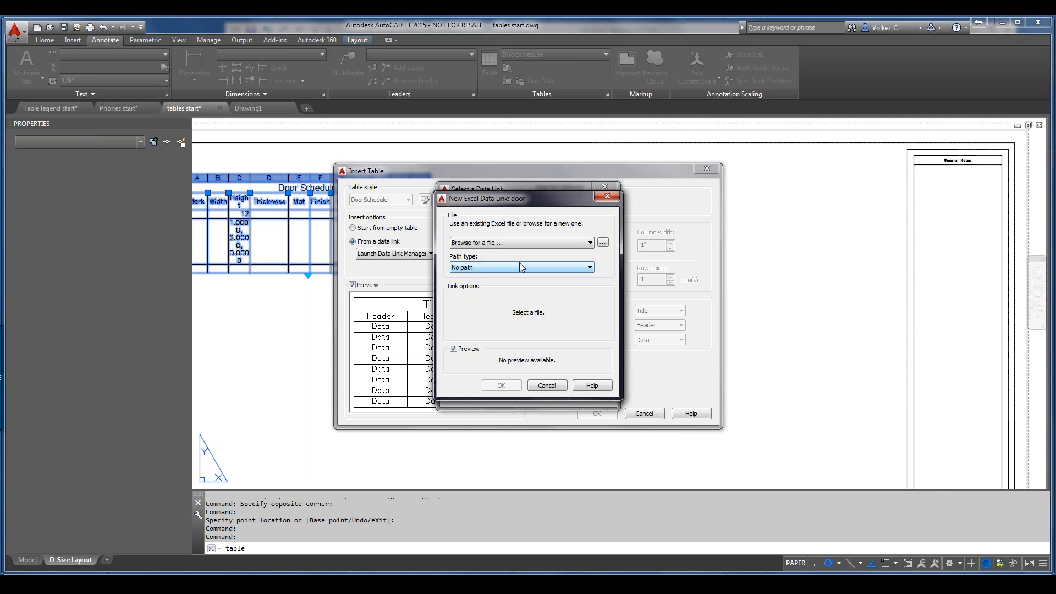
Step: Choose tables.xls as the source of the door data link, linking the entire Sheet1, and confirm the link
{"action": "left_click", "coordinate": [603, 245]}
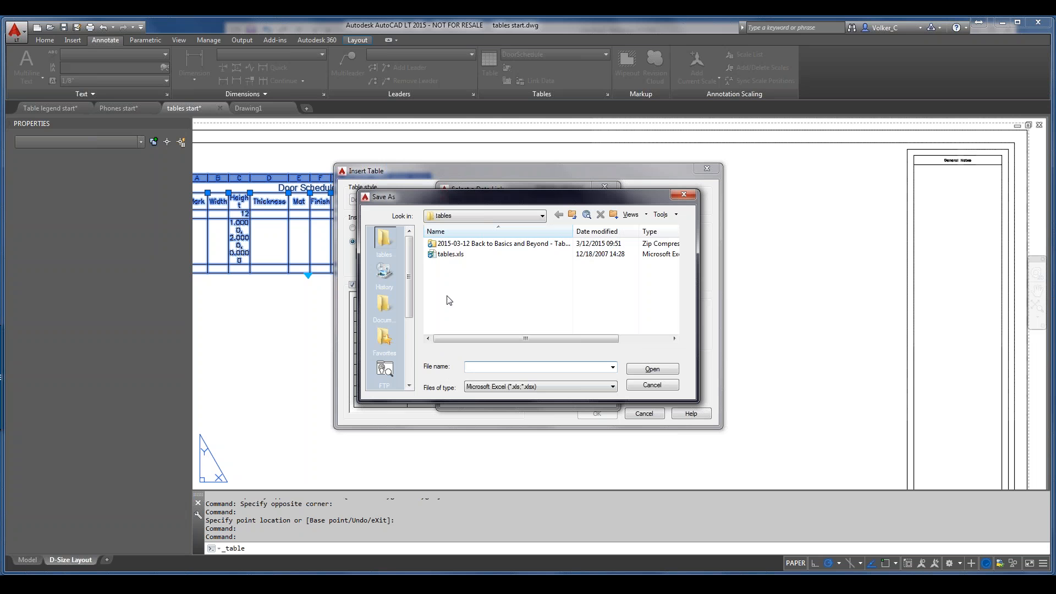
{"action": "left_click", "coordinate": [464, 256]}
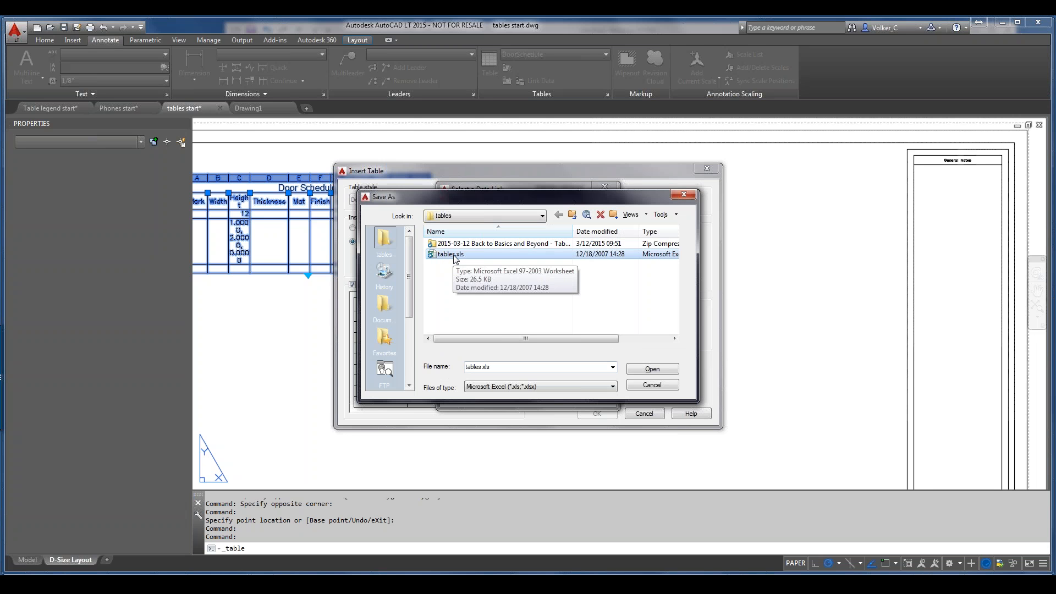
{"action": "left_click", "coordinate": [657, 369]}
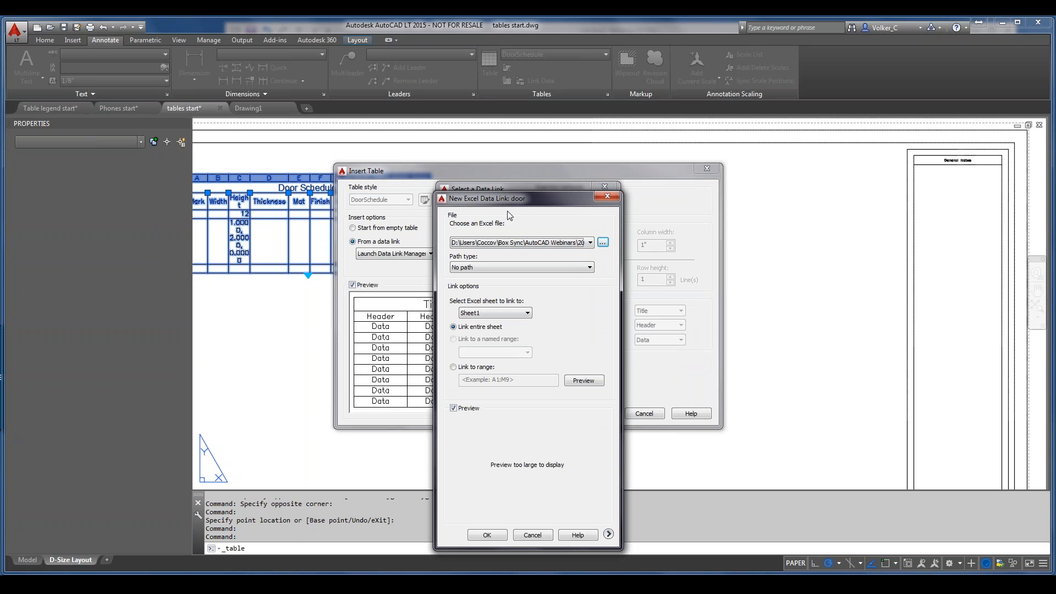
{"action": "left_click", "coordinate": [502, 313]}
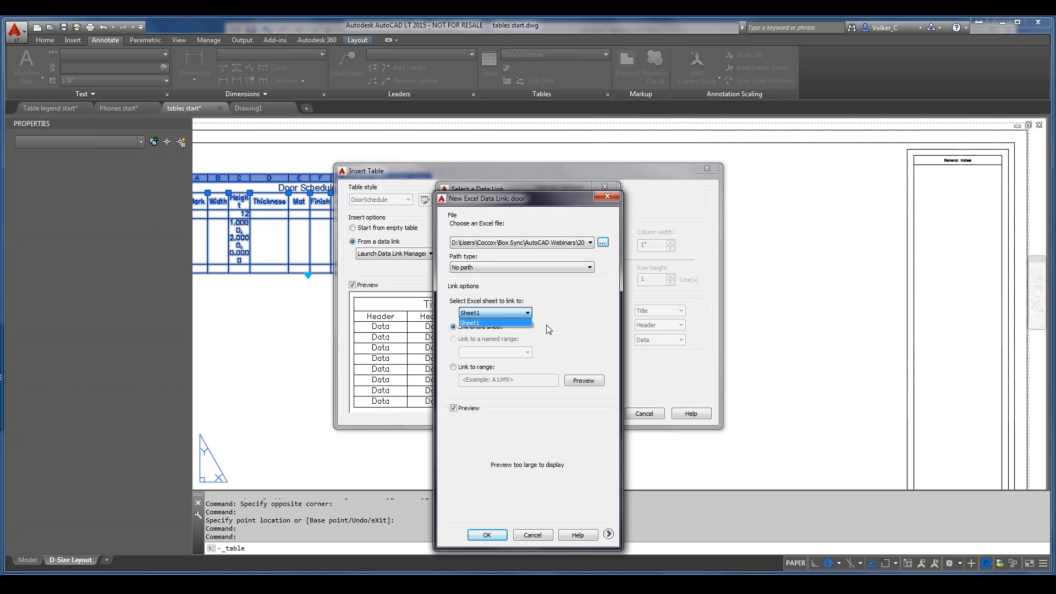
{"action": "left_click", "coordinate": [546, 325]}
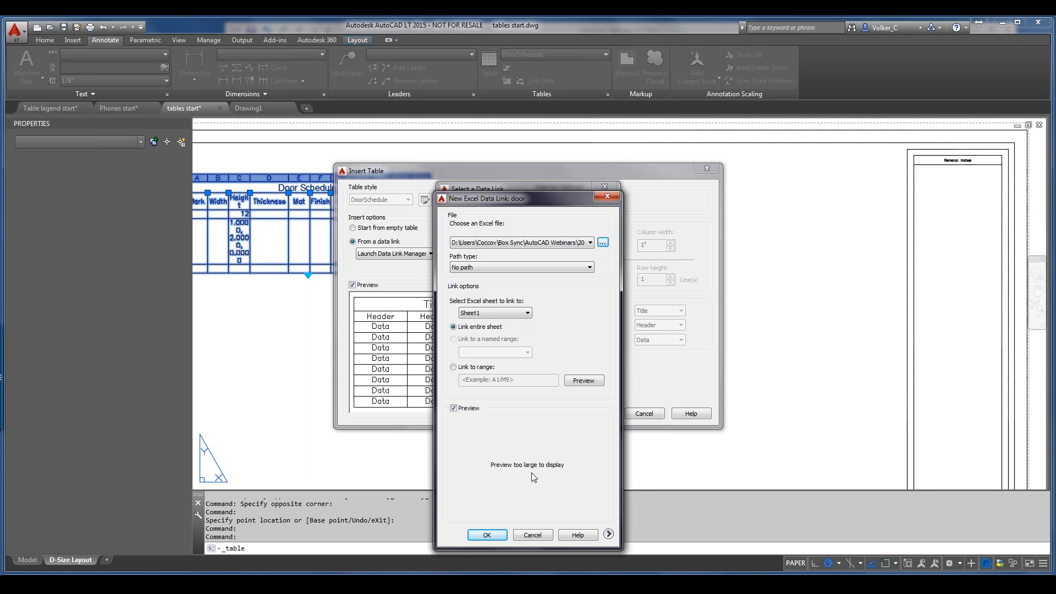
{"action": "left_click", "coordinate": [609, 535]}
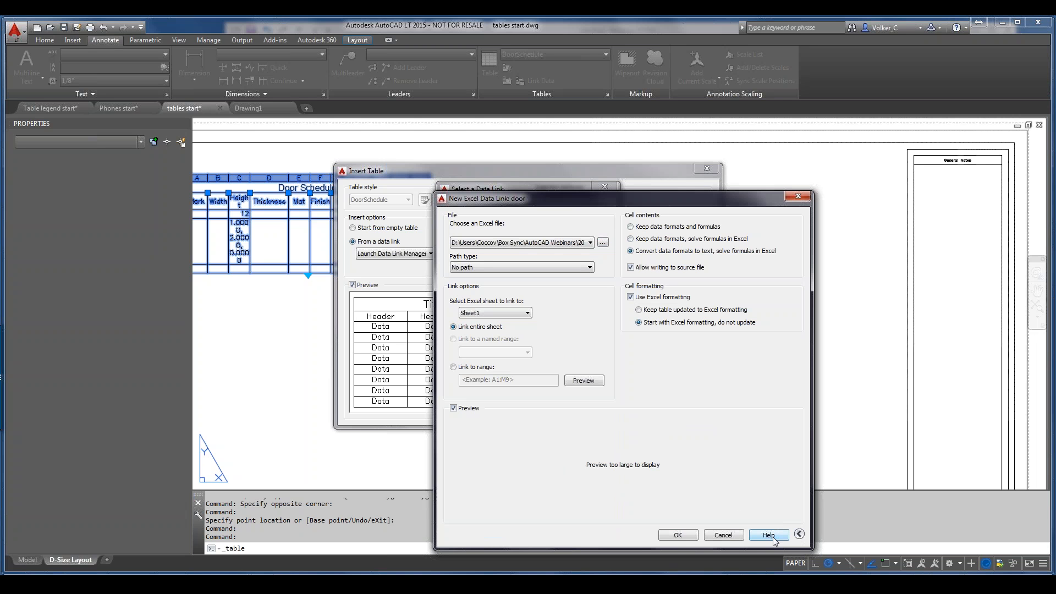
{"action": "left_click", "coordinate": [800, 534]}
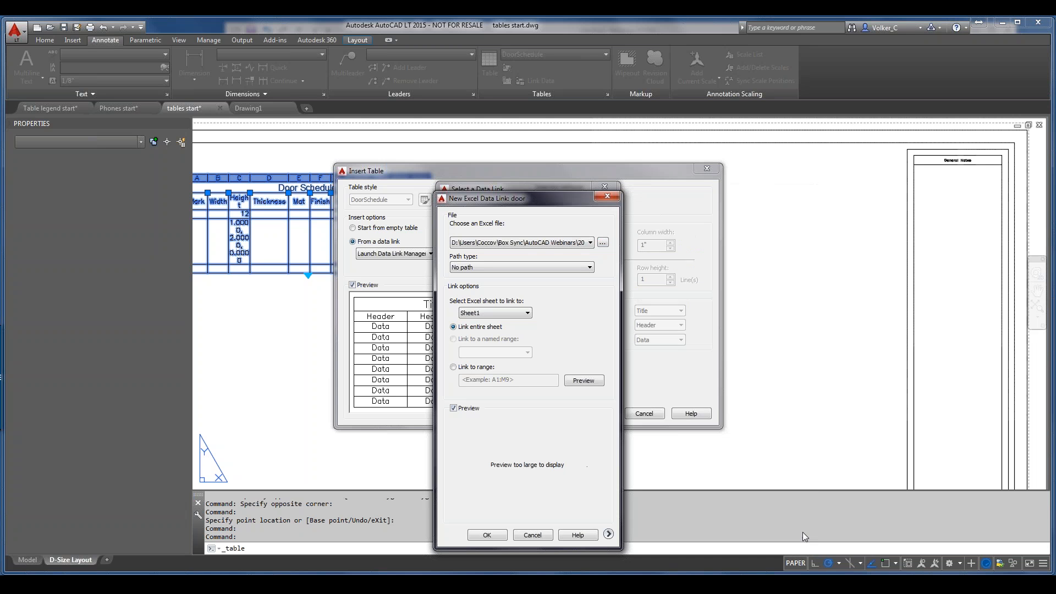
{"action": "left_click", "coordinate": [487, 535]}
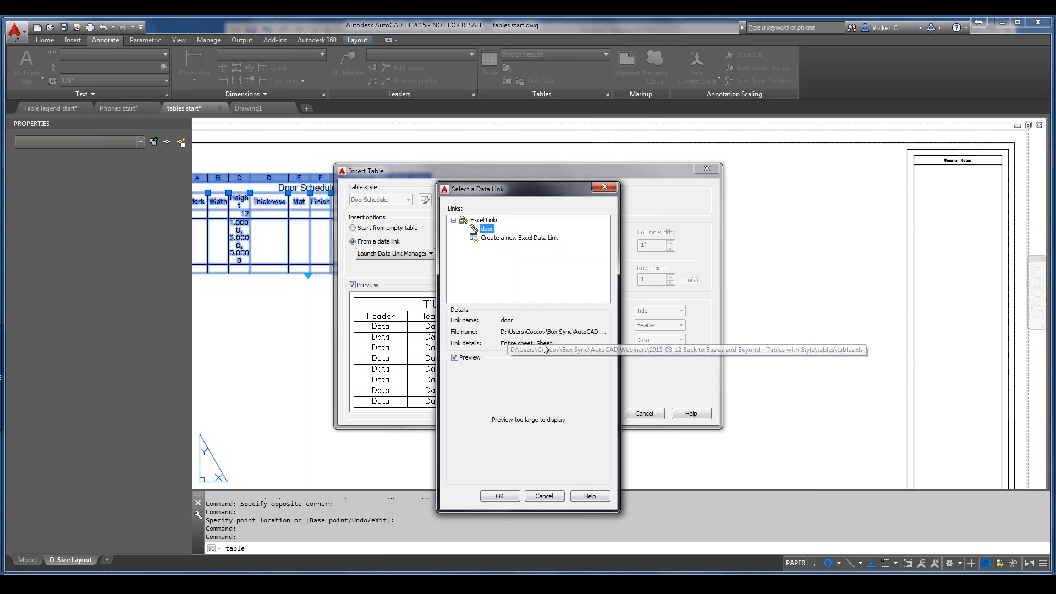
Step: Insert the table based on the door data link just beside the Door Schedule, level with its upper edge
{"action": "left_click", "coordinate": [509, 497]}
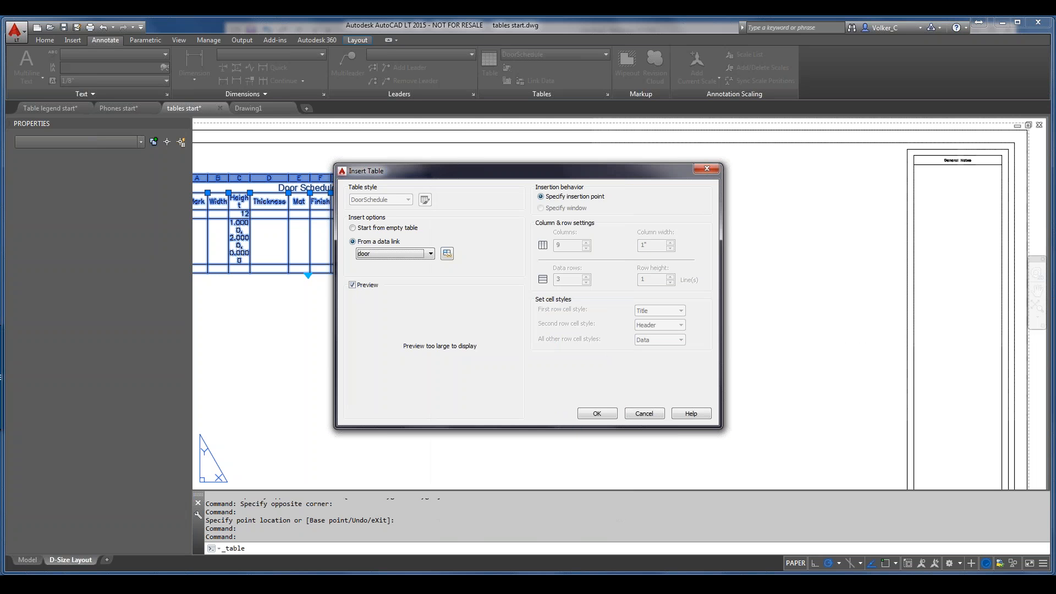
{"action": "left_click", "coordinate": [597, 413]}
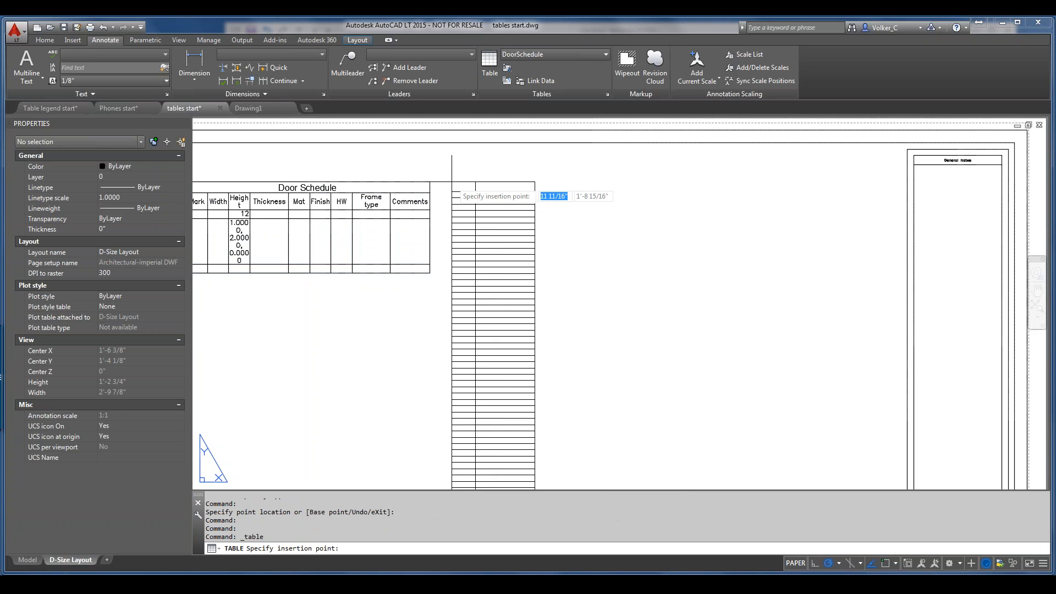
{"action": "left_click", "coordinate": [452, 182]}
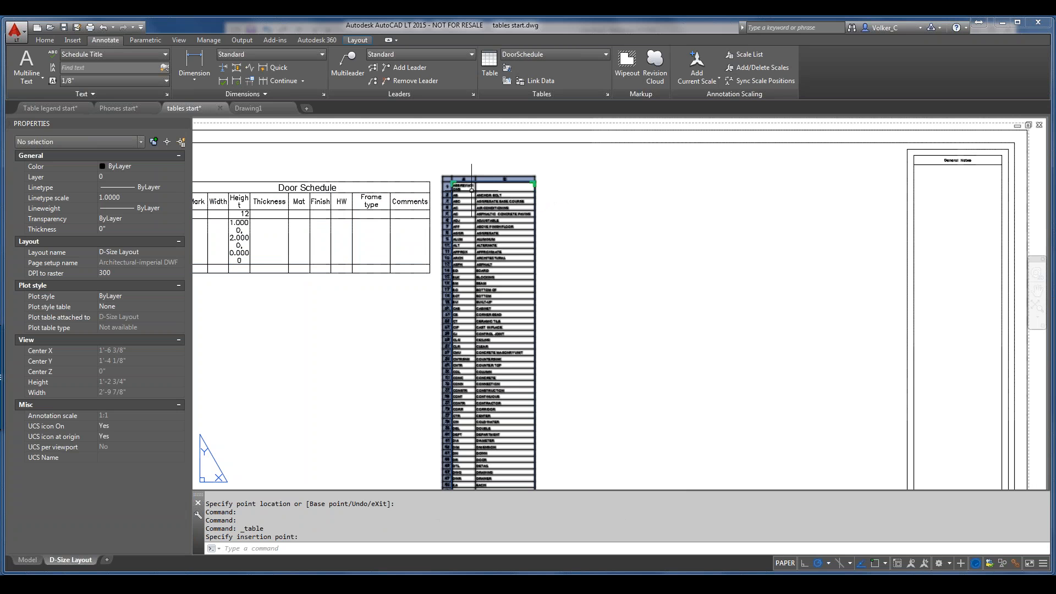
Step: Widen column A of the linked abbreviations table to about 2 7/16" so its heading fits on one line
{"action": "scroll", "coordinate": [470, 195], "scroll_direction": "up", "scroll_amount": 4}
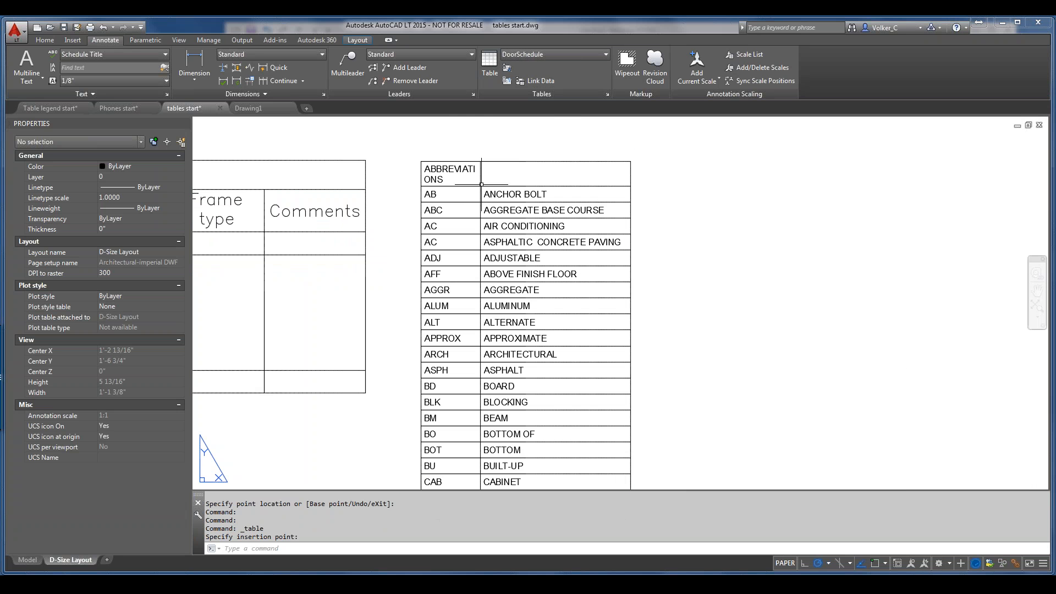
{"action": "left_click", "coordinate": [474, 181]}
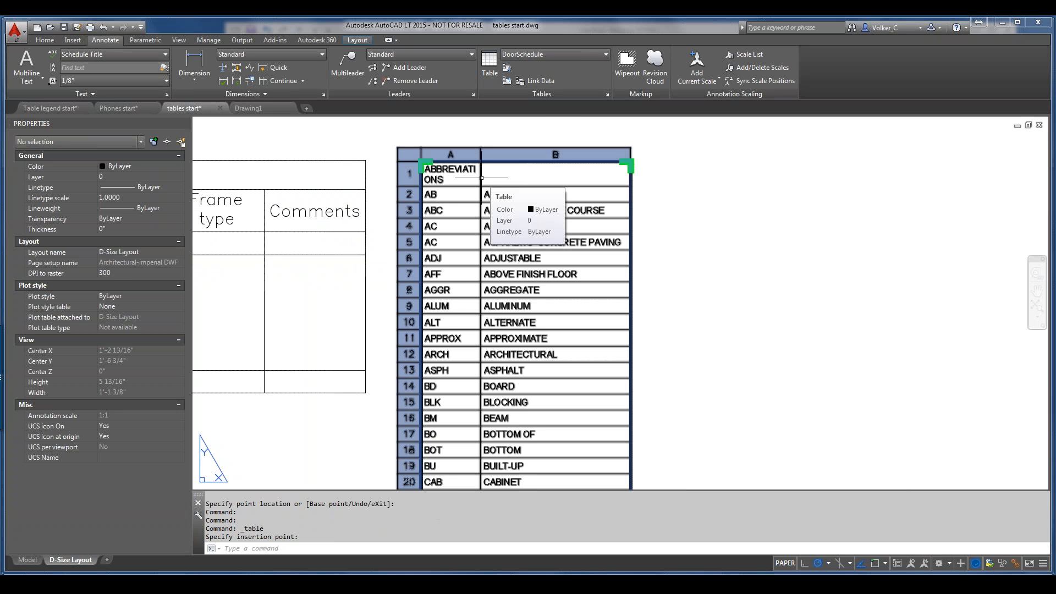
{"action": "left_click", "coordinate": [481, 177]}
{"action": "left_click", "coordinate": [481, 178]}
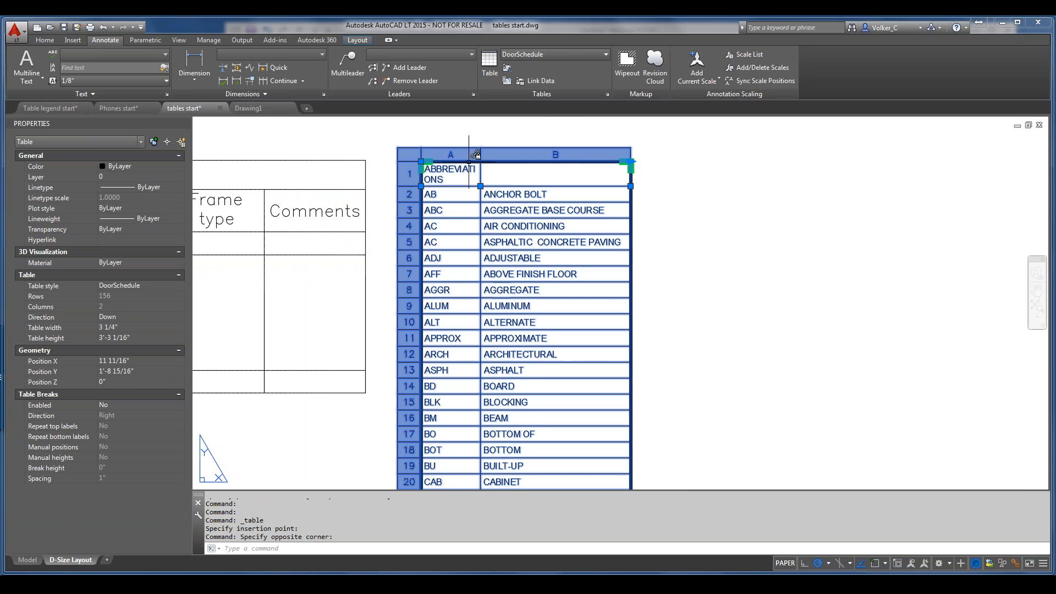
{"action": "mouse_move", "coordinate": [472, 153]}
{"action": "left_click", "coordinate": [480, 186]}
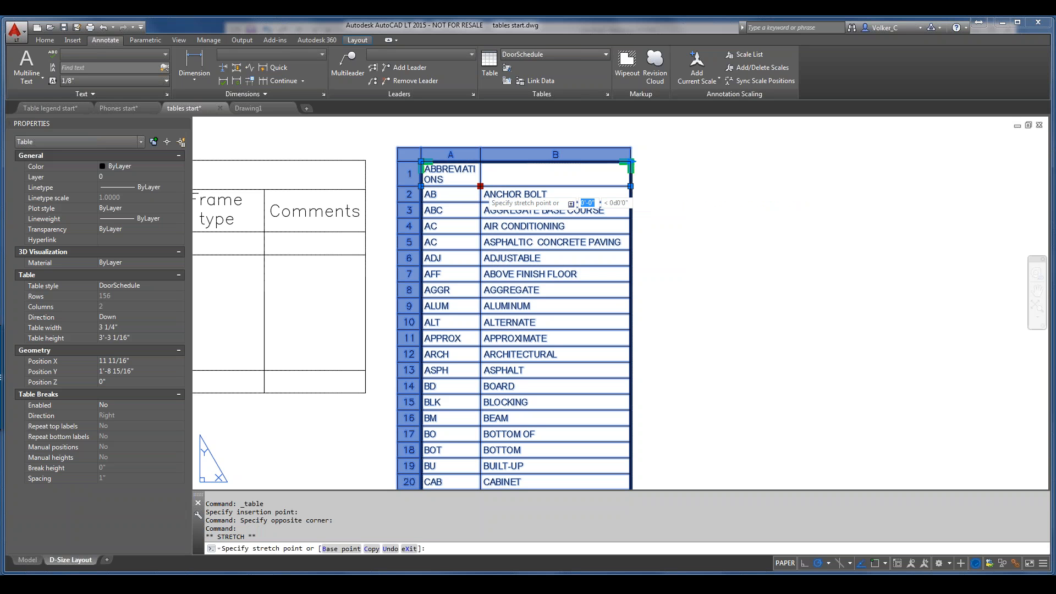
{"action": "left_click", "coordinate": [480, 186]}
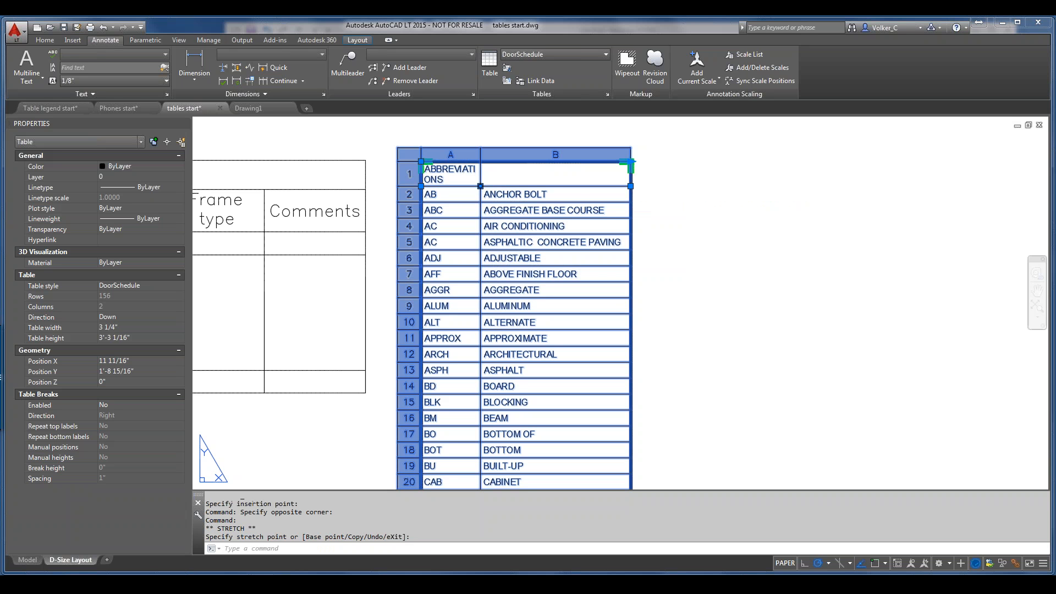
{"action": "left_click", "coordinate": [480, 186]}
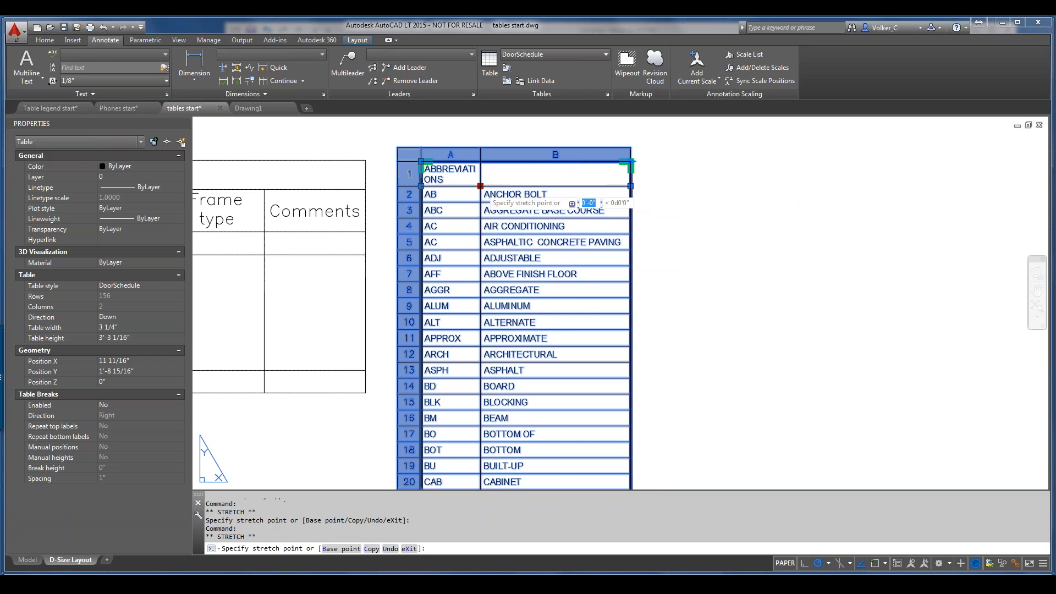
{"action": "left_click", "coordinate": [577, 186]}
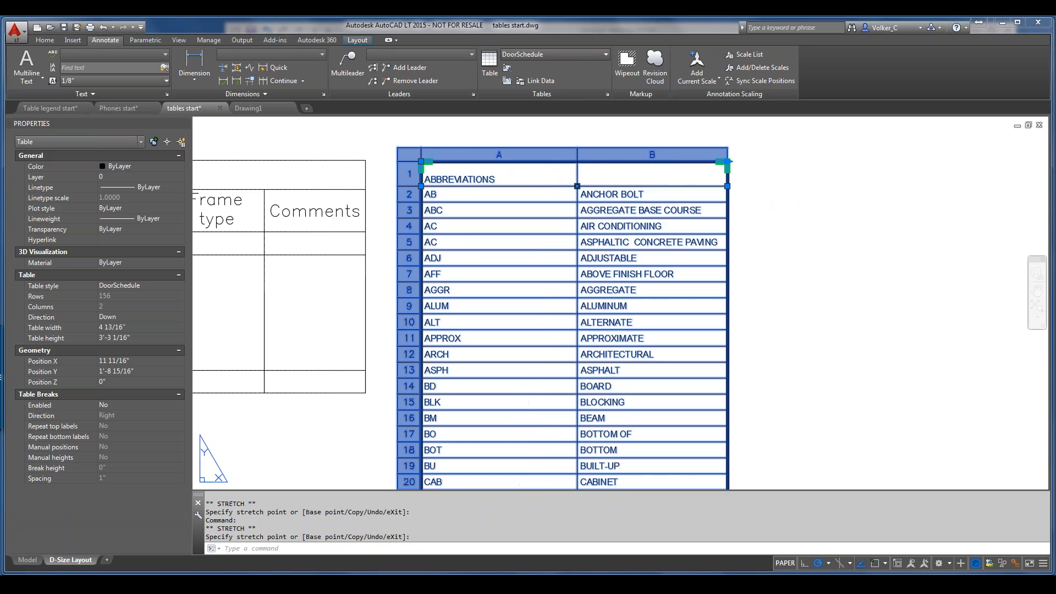
Step: Check the data link details of the ABBREVIATIONS cell and set the row style of row 1 to Header
{"action": "left_click", "coordinate": [520, 178]}
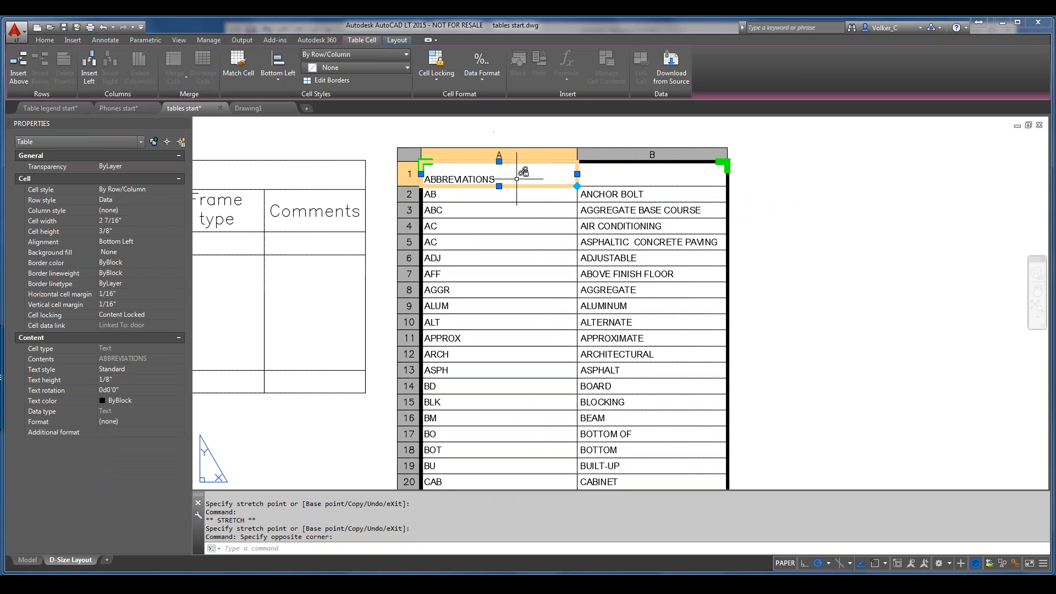
{"action": "mouse_move", "coordinate": [517, 179]}
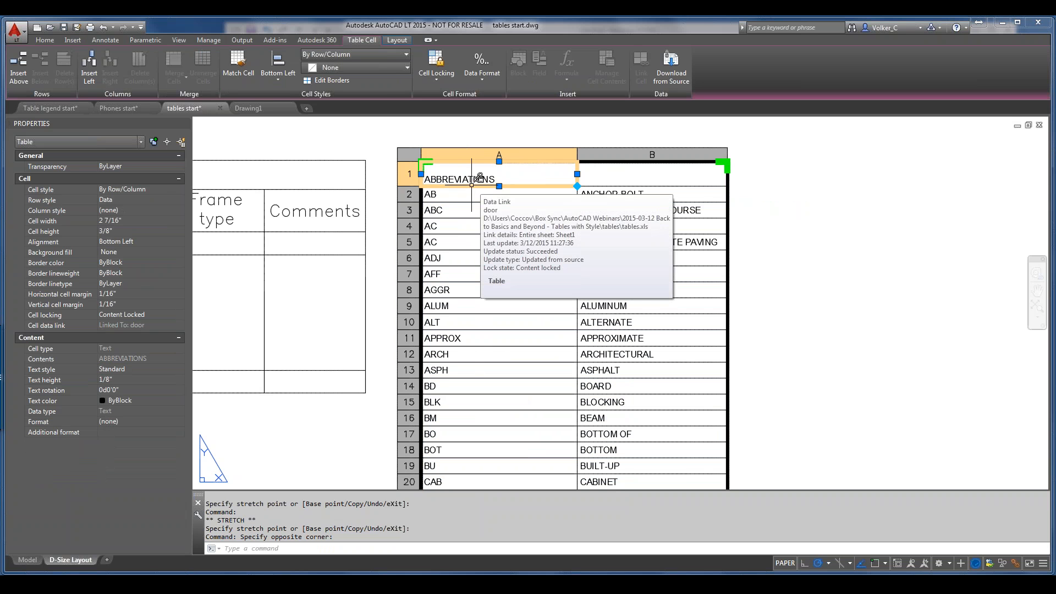
{"action": "left_click", "coordinate": [413, 177]}
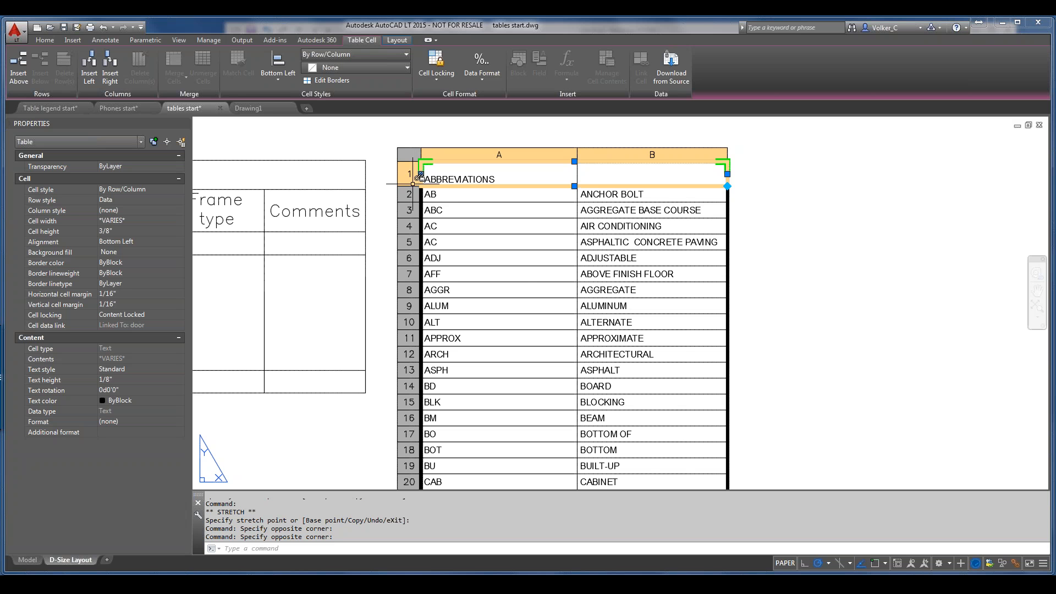
{"action": "mouse_move", "coordinate": [421, 171]}
{"action": "left_click", "coordinate": [130, 200]}
{"action": "left_click", "coordinate": [129, 199]}
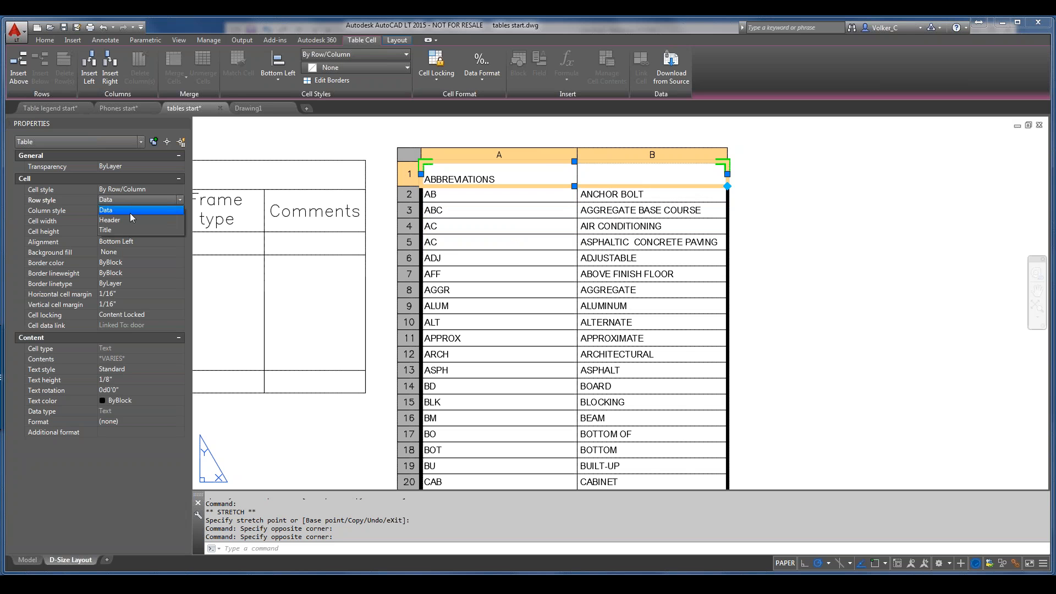
{"action": "left_click", "coordinate": [127, 220]}
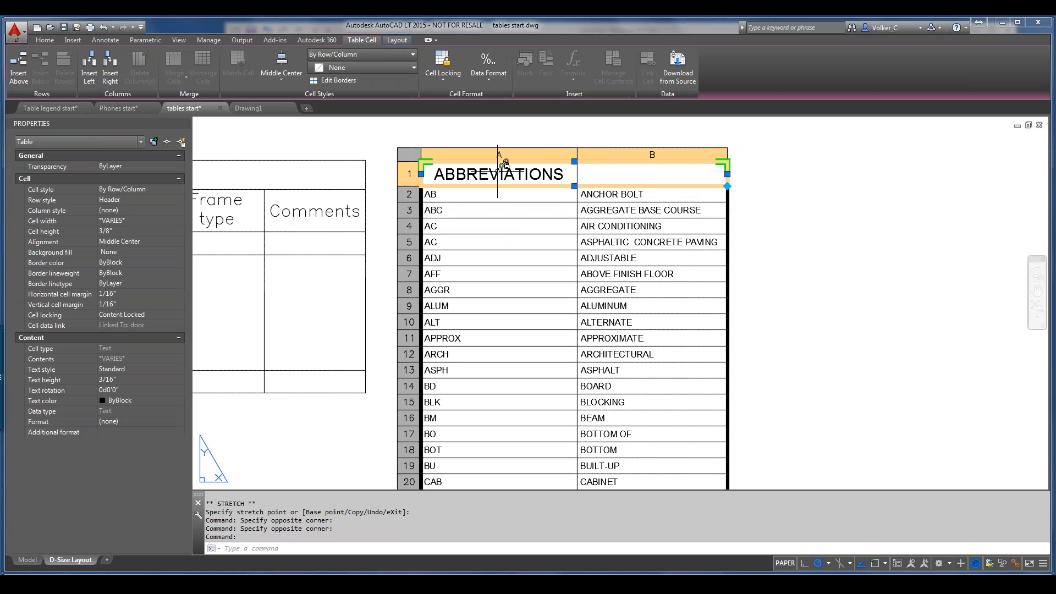
{"action": "mouse_move", "coordinate": [465, 170]}
{"action": "key", "text": "Escape"}
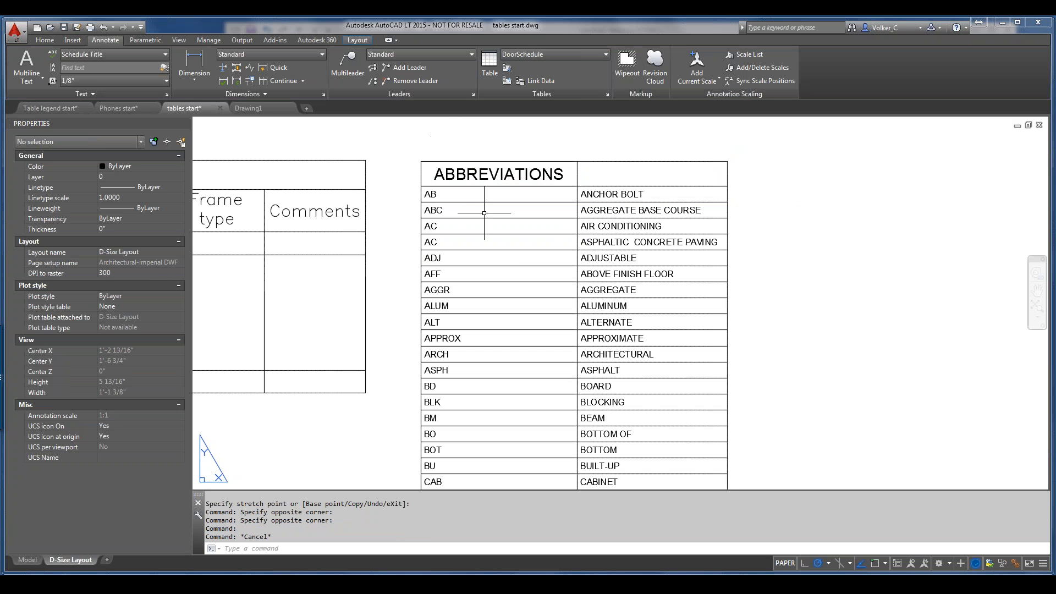
{"action": "left_click", "coordinate": [485, 212]}
{"action": "key", "text": "Escape"}
Step: Break the abbreviations table into side-by-side segments that fit inside the sheet border, with a break height of about 1'-5 7/16"
{"action": "scroll", "coordinate": [648, 178], "scroll_direction": "down", "scroll_amount": 2}
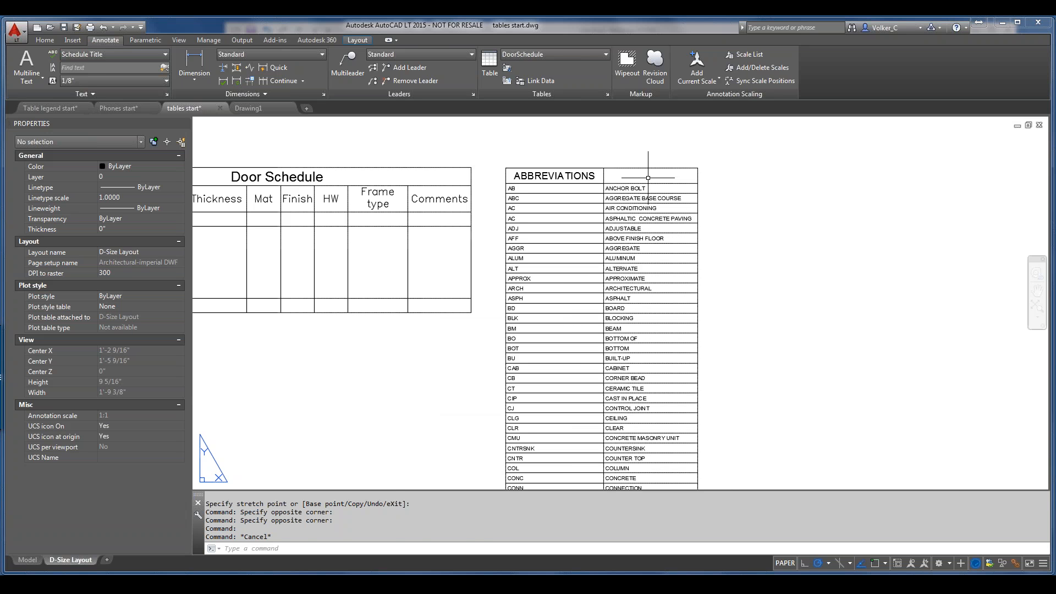
{"action": "scroll", "coordinate": [647, 178], "scroll_direction": "down", "scroll_amount": 4}
{"action": "middle_click", "coordinate": [644, 176]}
{"action": "middle_click", "coordinate": [644, 176]}
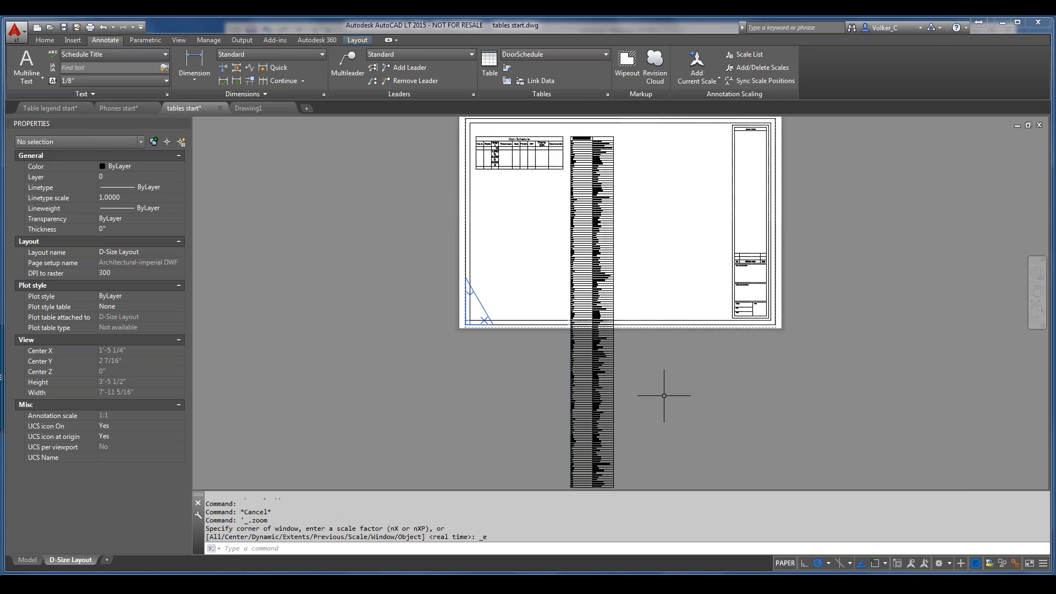
{"action": "scroll", "coordinate": [664, 396], "scroll_direction": "down", "scroll_amount": 2}
{"action": "middle_click_drag", "start_coordinate": [634, 347], "coordinate": [462, 288]}
{"action": "left_click", "coordinate": [474, 370]}
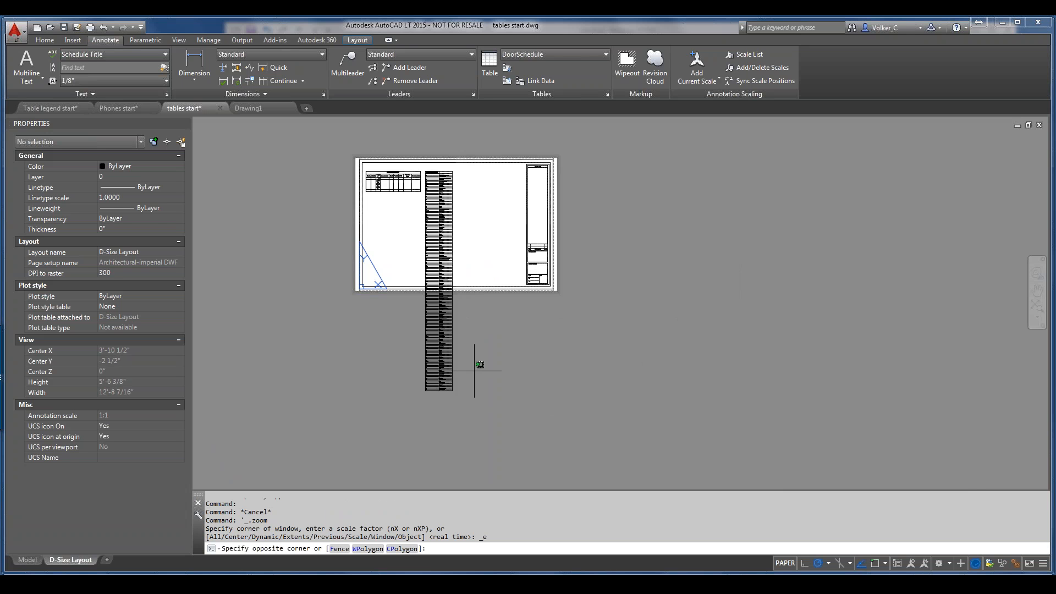
{"action": "left_click", "coordinate": [388, 397]}
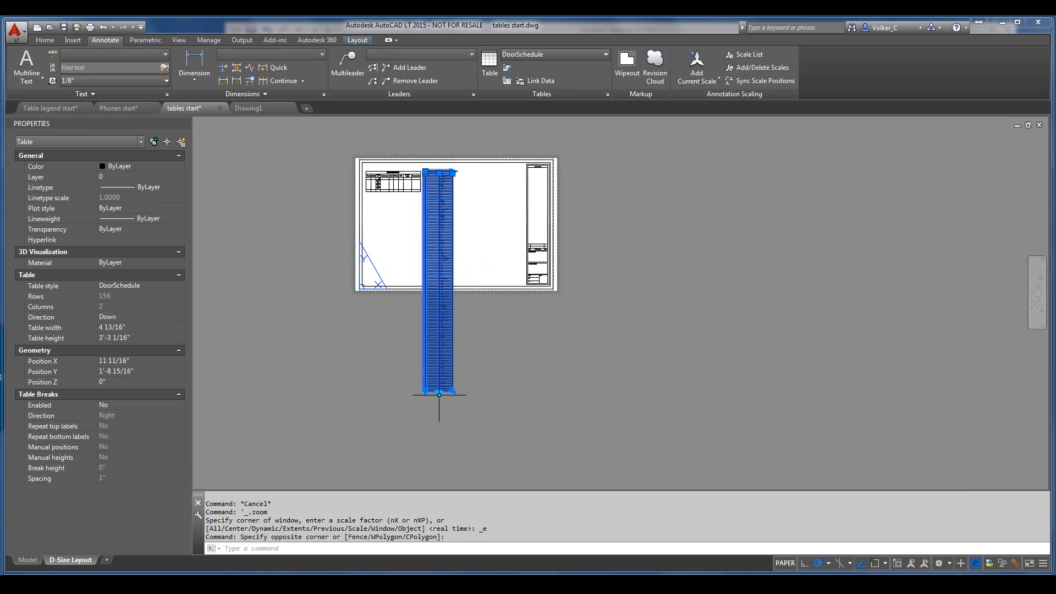
{"action": "scroll", "coordinate": [438, 395], "scroll_direction": "up", "scroll_amount": 5}
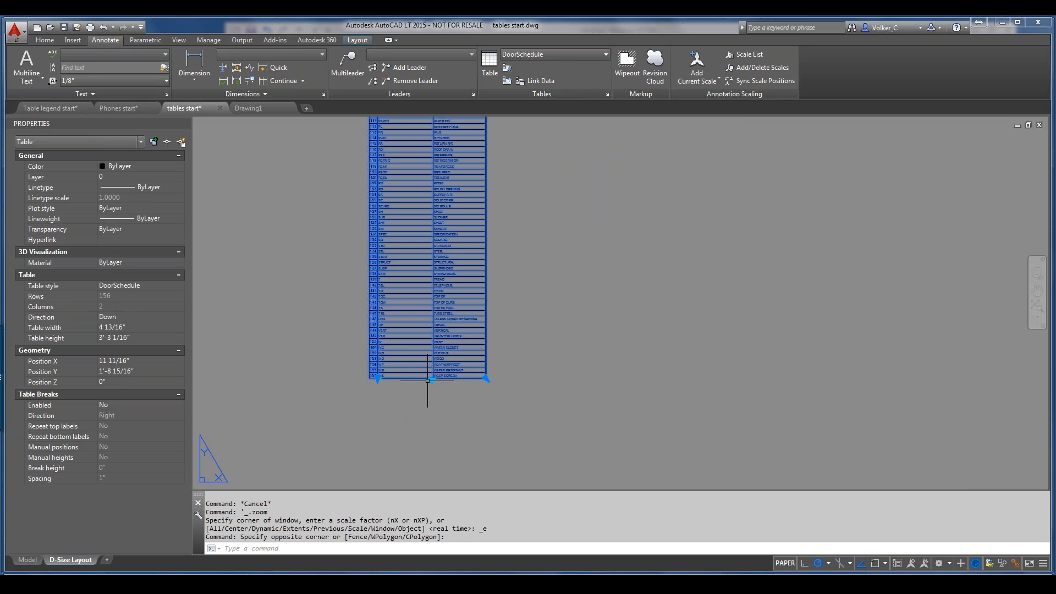
{"action": "left_click", "coordinate": [431, 379]}
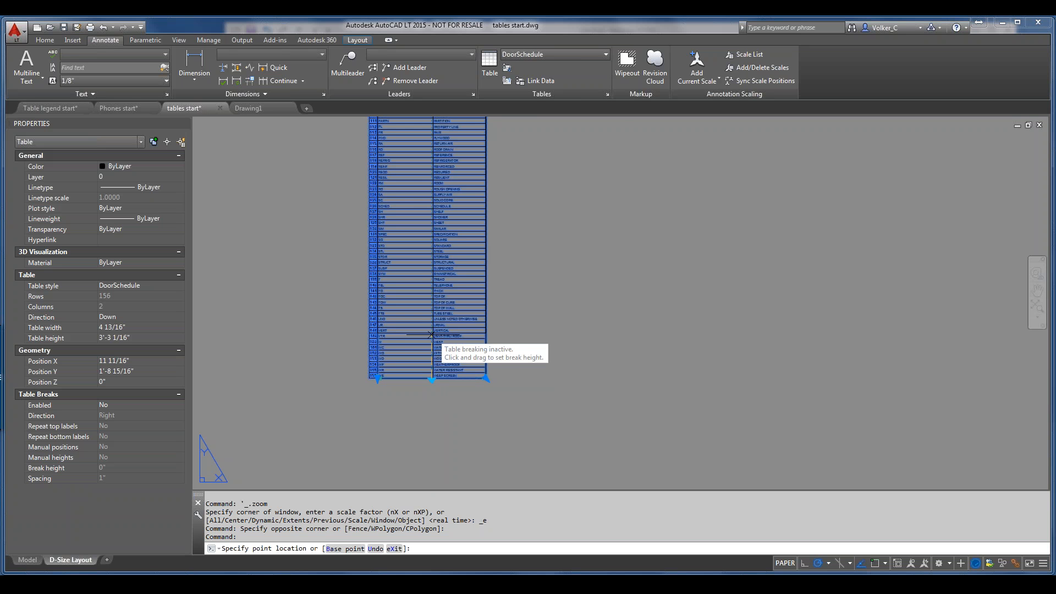
{"action": "scroll", "coordinate": [436, 199], "scroll_direction": "down", "scroll_amount": 4}
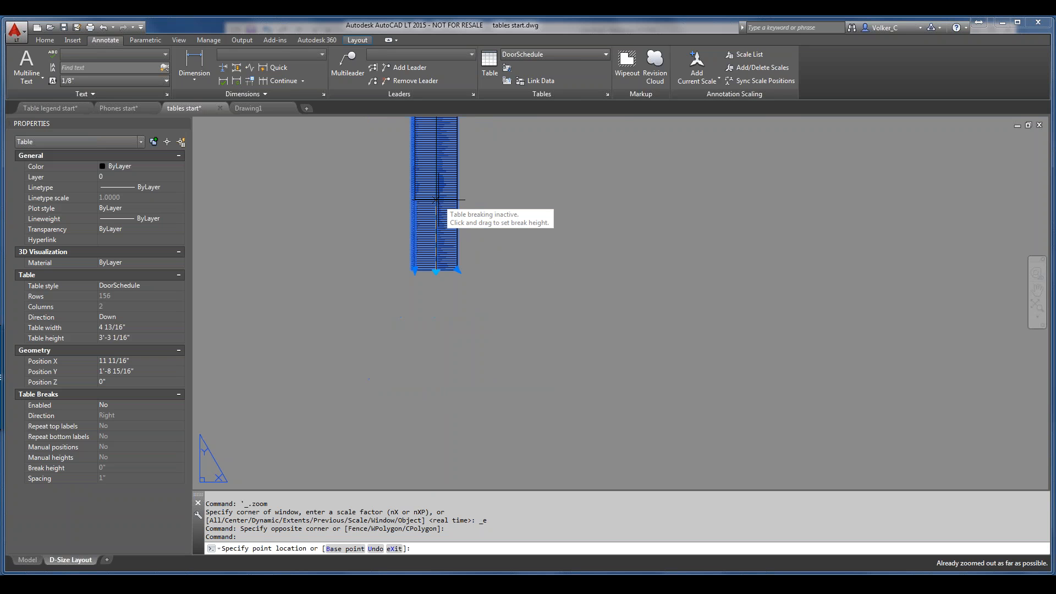
{"action": "middle_click_drag", "start_coordinate": [438, 200], "coordinate": [436, 389]}
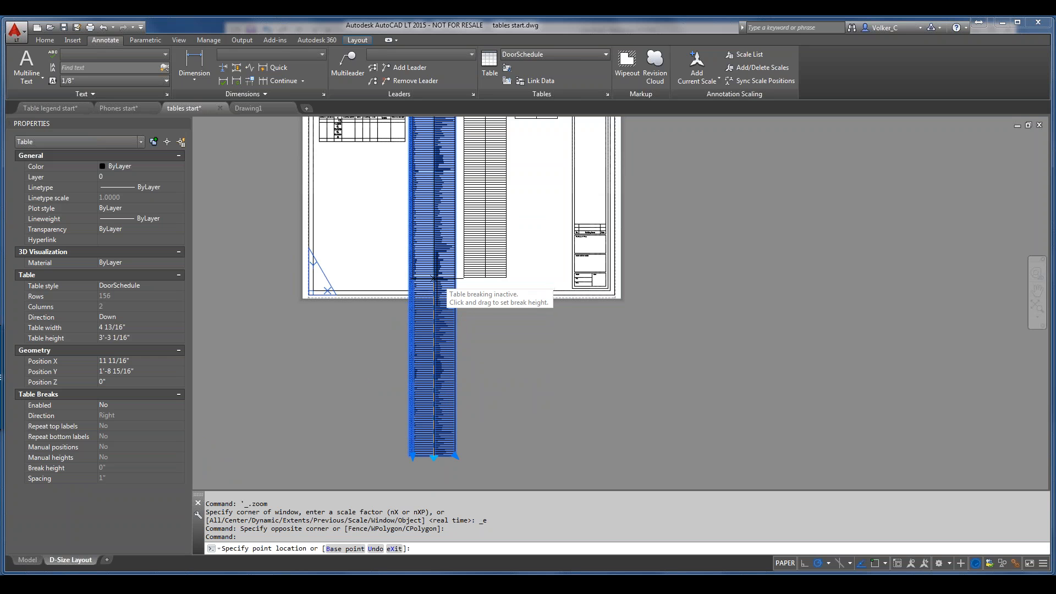
{"action": "middle_click_drag", "start_coordinate": [434, 277], "coordinate": [433, 328]}
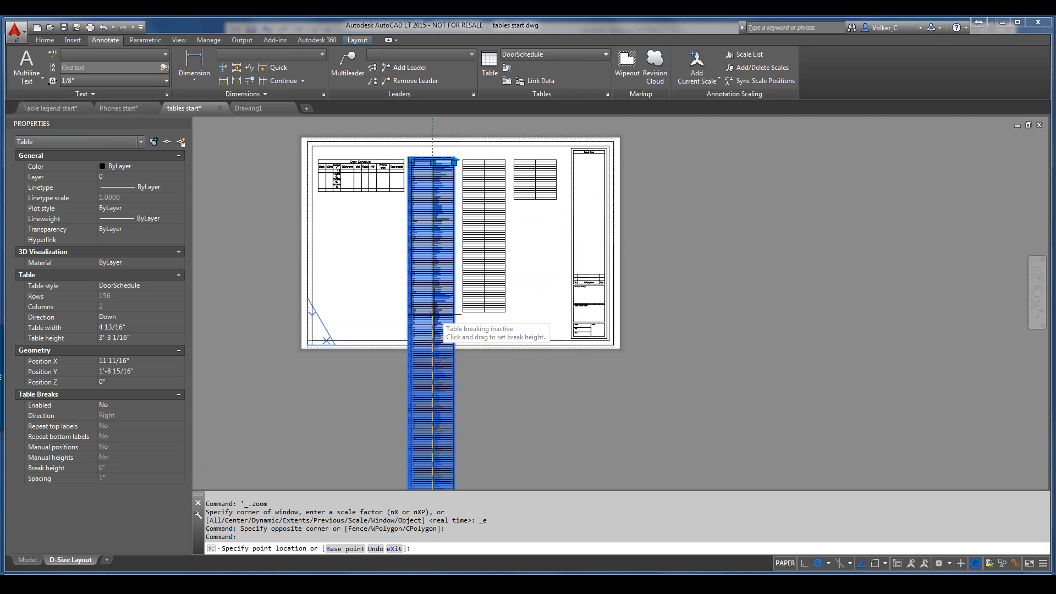
{"action": "left_click", "coordinate": [433, 314]}
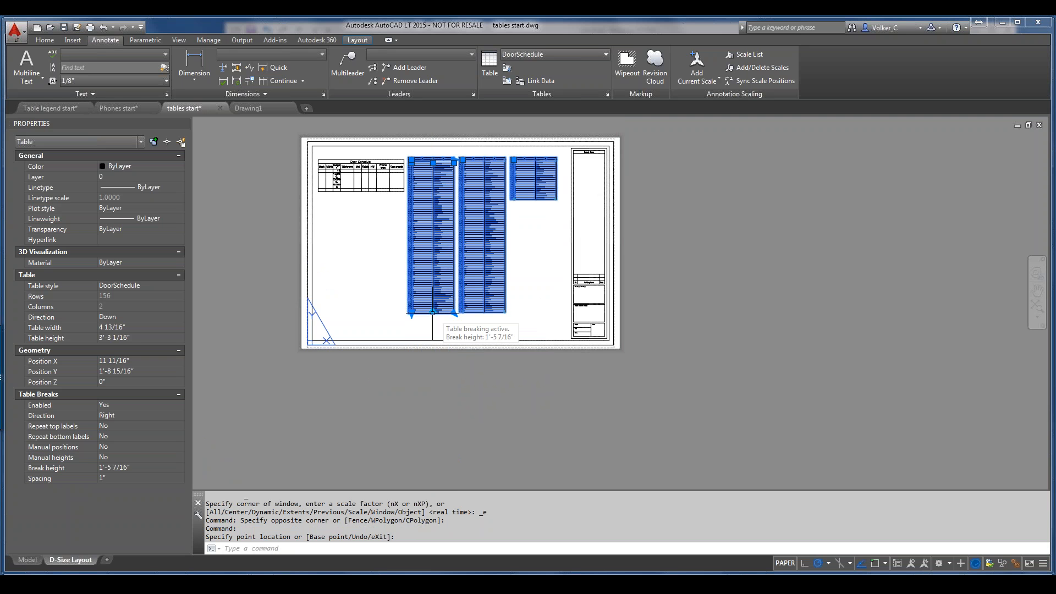
{"action": "key", "text": "Escape"}
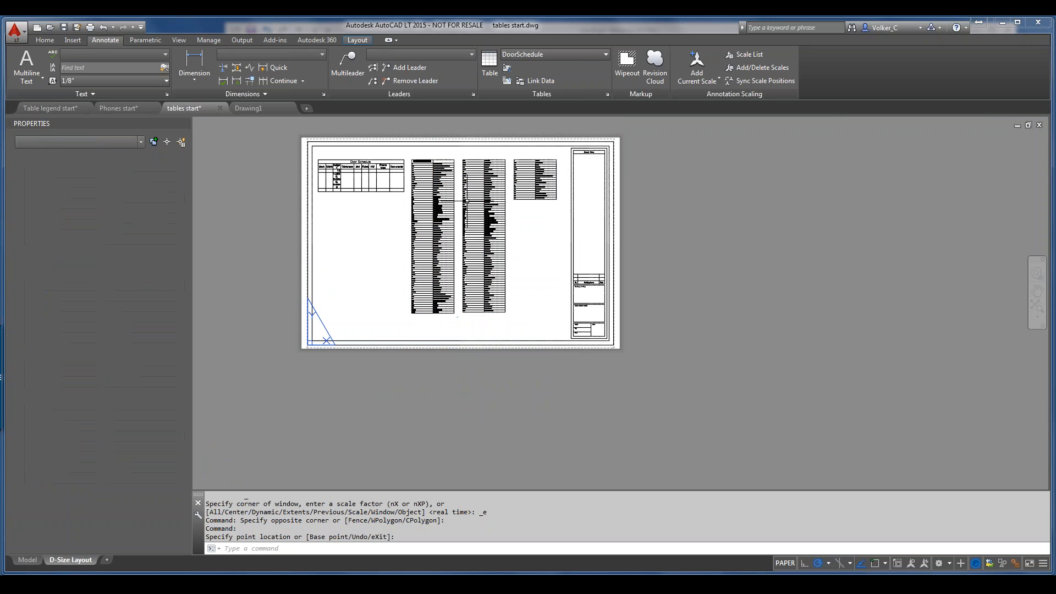
Step: Set the broken abbreviations table to repeat its top labels, so every segment starts with the ABBREVIATIONS heading
{"action": "scroll", "coordinate": [479, 161], "scroll_direction": "up", "scroll_amount": 5}
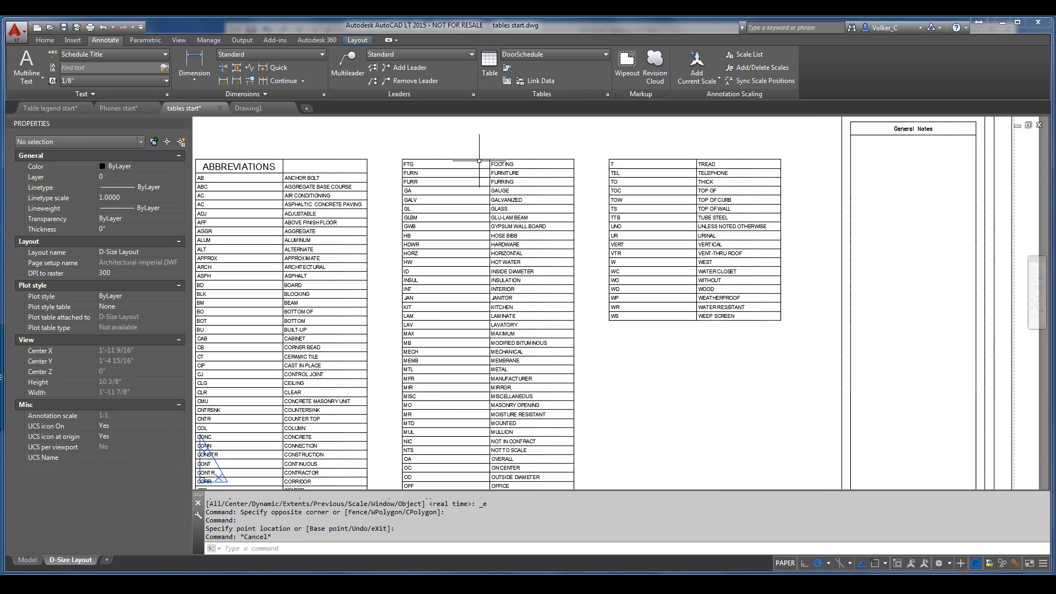
{"action": "scroll", "coordinate": [479, 160], "scroll_direction": "down", "scroll_amount": 4}
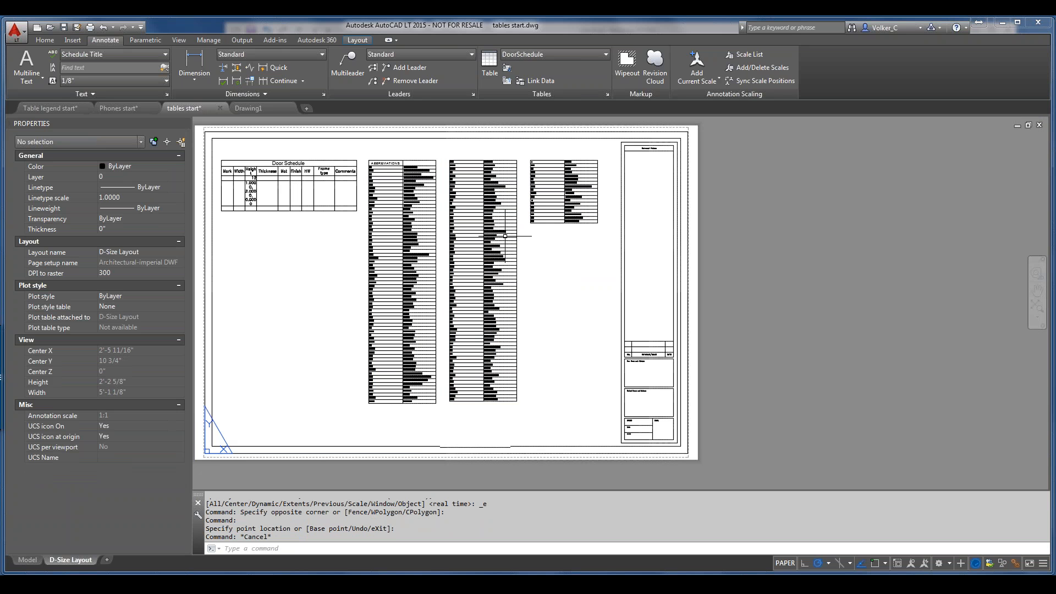
{"action": "scroll", "coordinate": [391, 163], "scroll_direction": "up", "scroll_amount": 5}
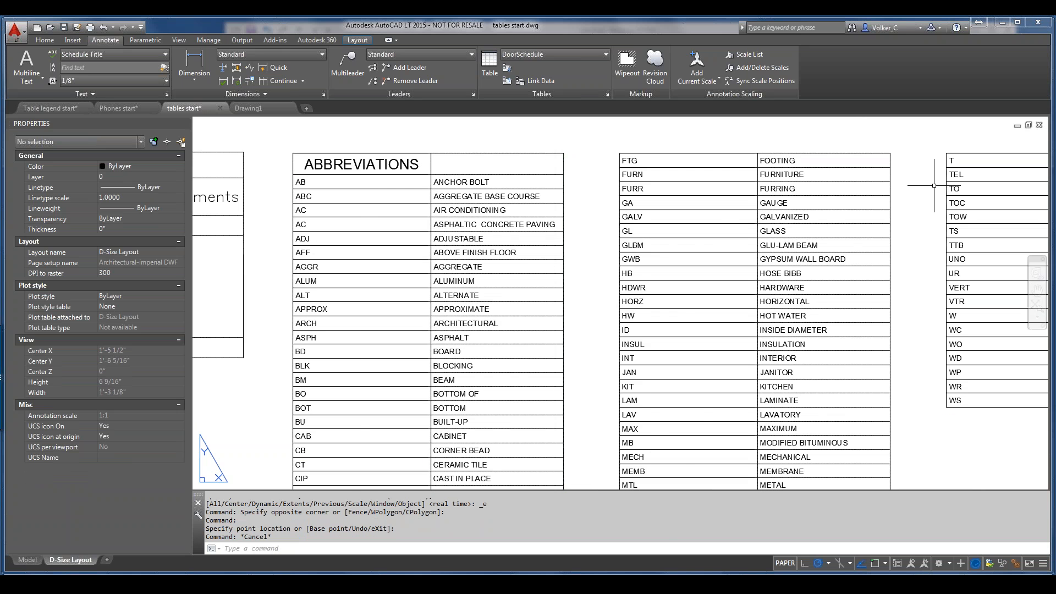
{"action": "scroll", "coordinate": [473, 210], "scroll_direction": "down", "scroll_amount": 4}
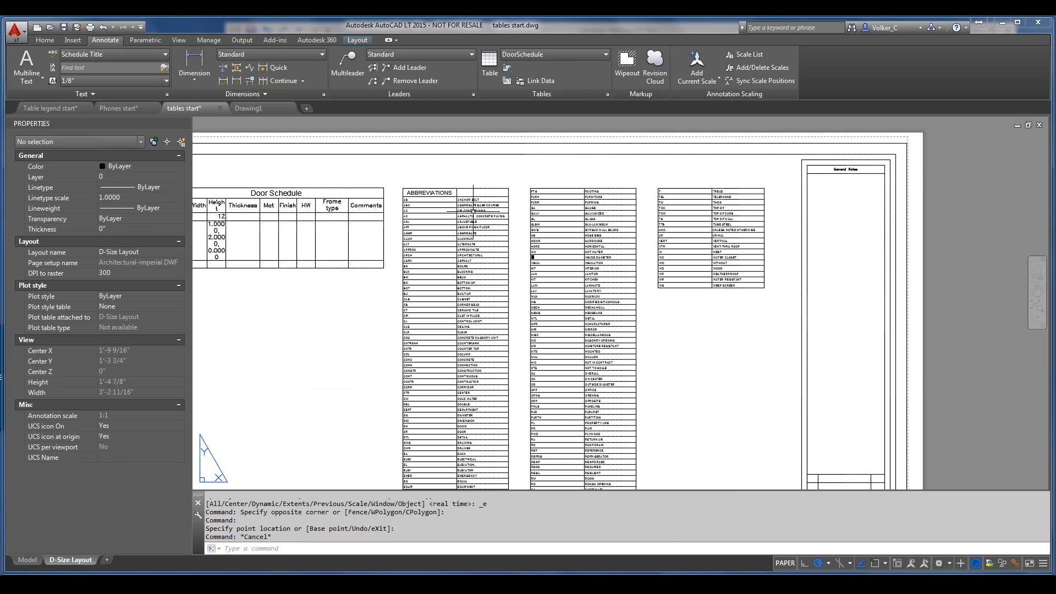
{"action": "left_click", "coordinate": [447, 176]}
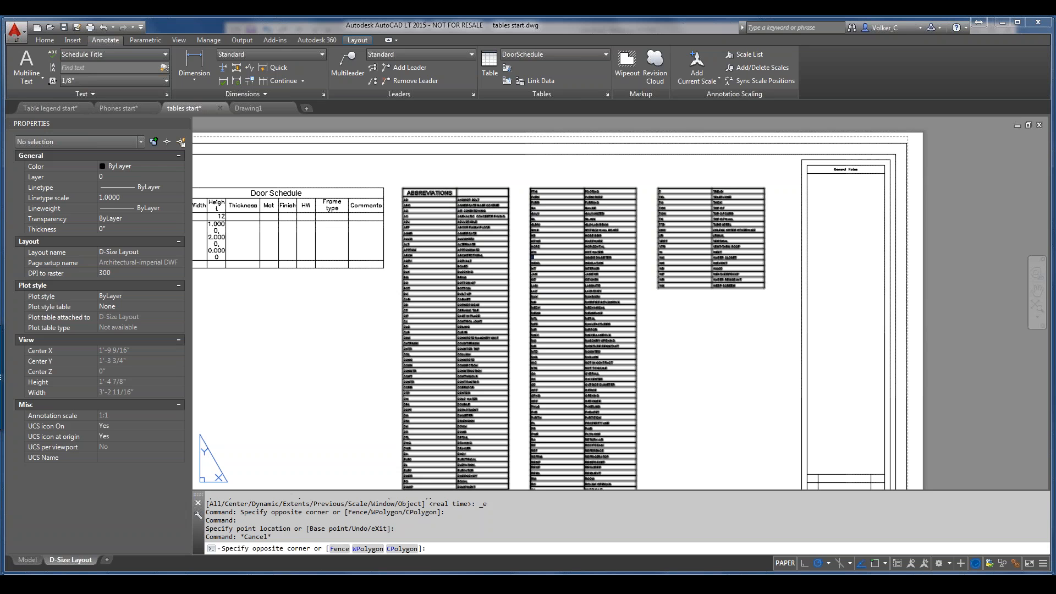
{"action": "left_click", "coordinate": [398, 238]}
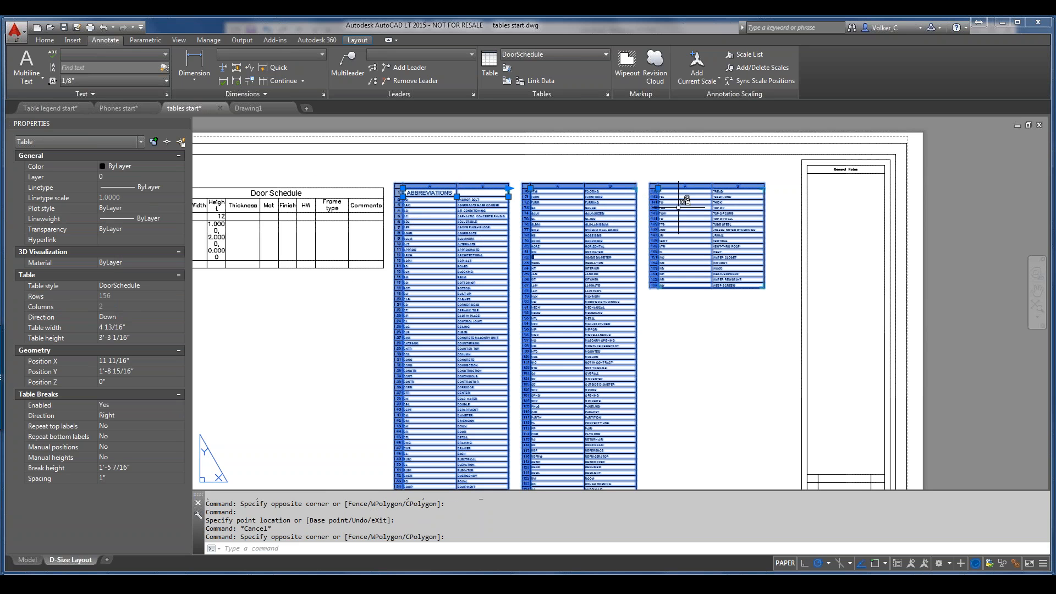
{"action": "left_click", "coordinate": [114, 427]}
{"action": "left_click", "coordinate": [115, 427]}
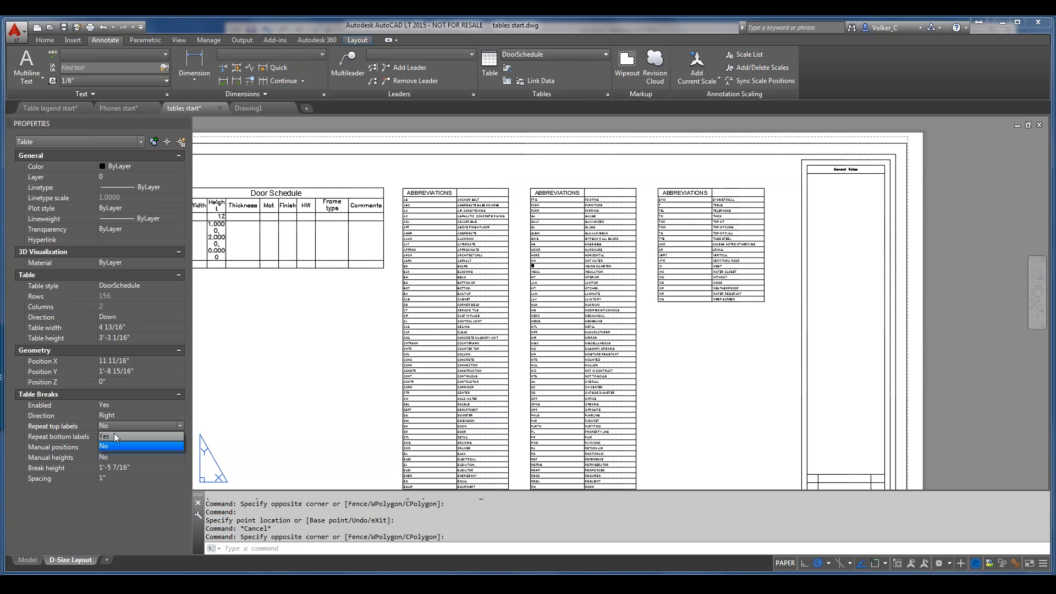
{"action": "left_click", "coordinate": [114, 436]}
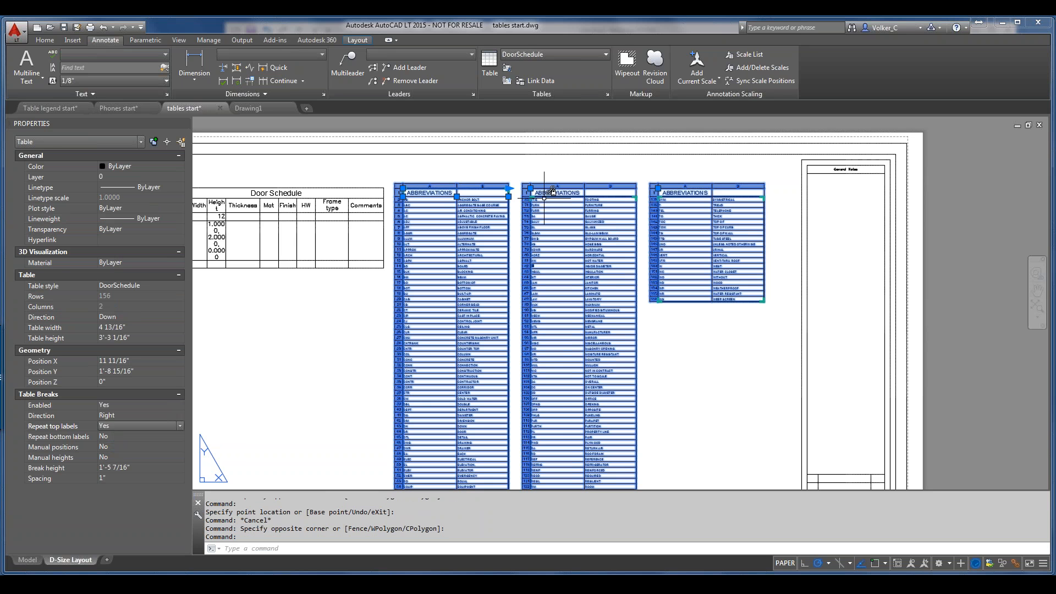
{"action": "key", "text": "Escape"}
{"action": "scroll", "coordinate": [557, 187], "scroll_direction": "up", "scroll_amount": 4}
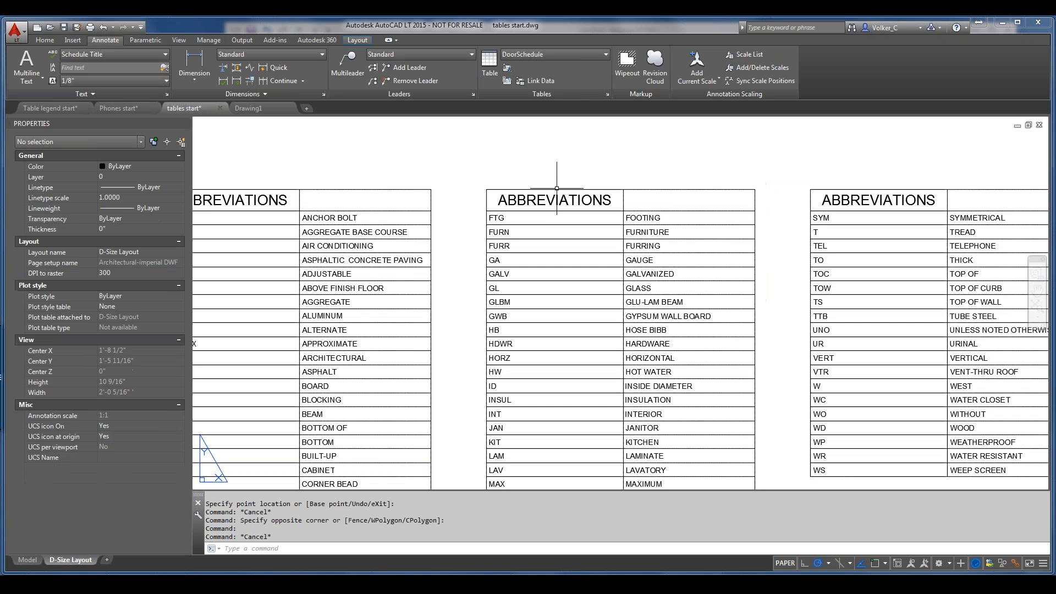
{"action": "scroll", "coordinate": [557, 188], "scroll_direction": "down", "scroll_amount": 2}
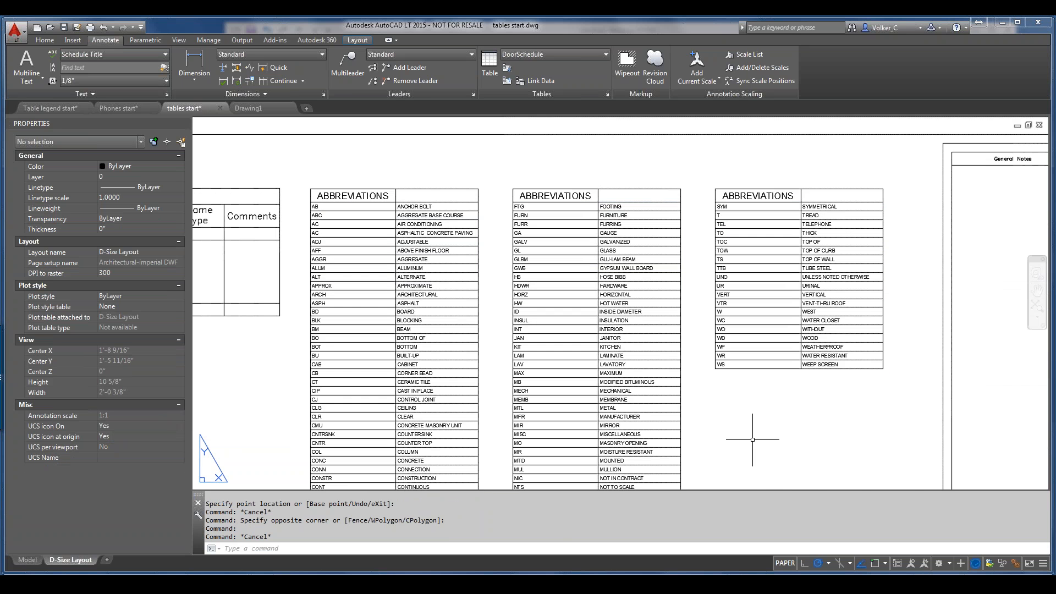
Step: Enable manual positions for the segments of the broken abbreviations table
{"action": "scroll", "coordinate": [806, 326], "scroll_direction": "down", "scroll_amount": 4}
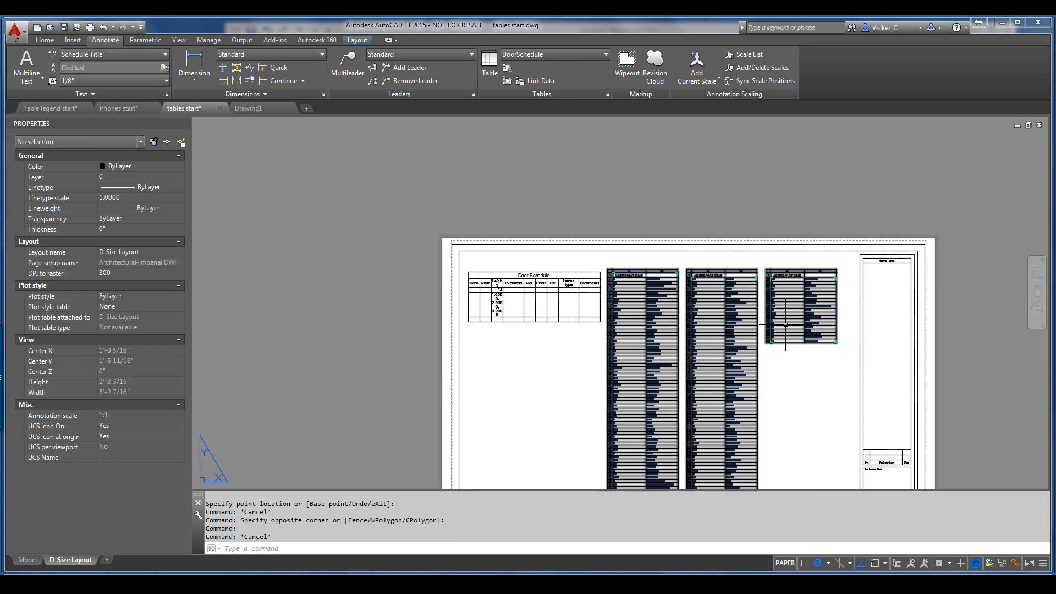
{"action": "middle_click_drag", "start_coordinate": [677, 290], "coordinate": [538, 205]}
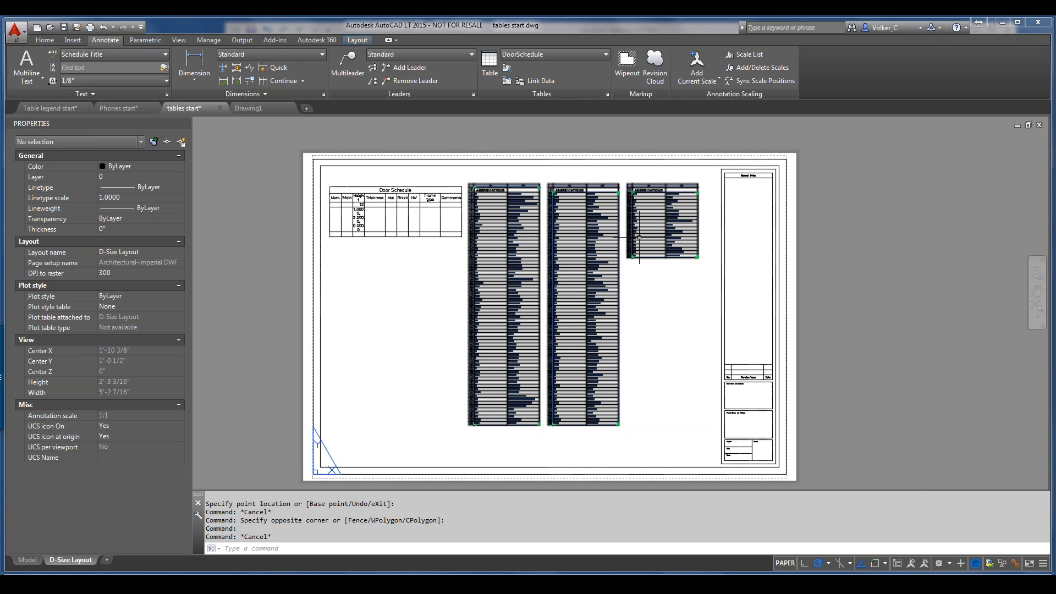
{"action": "left_click", "coordinate": [669, 177]}
{"action": "left_click", "coordinate": [650, 199]}
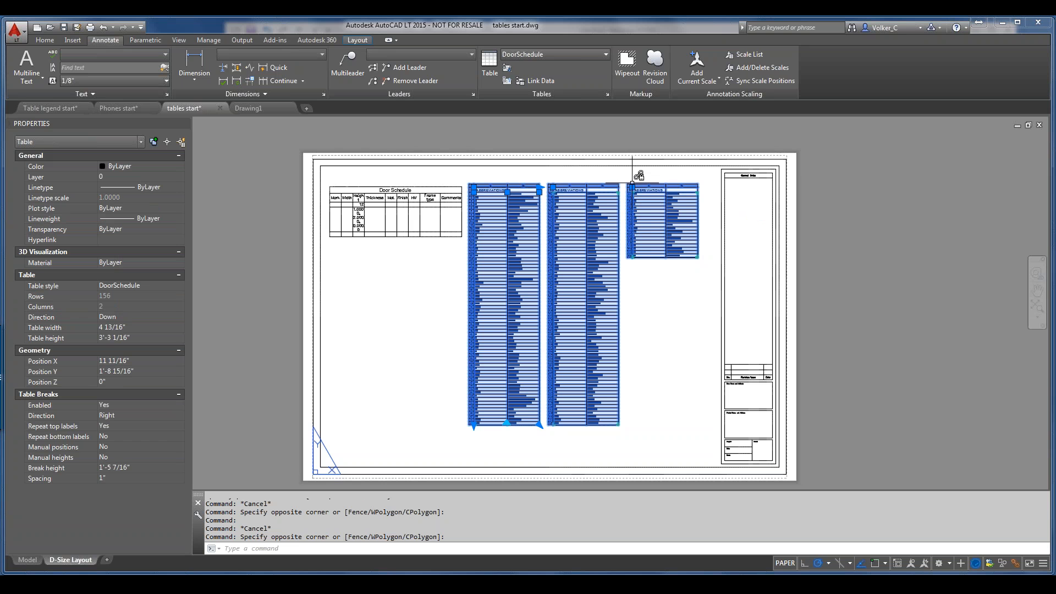
{"action": "mouse_move", "coordinate": [632, 183]}
{"action": "left_click", "coordinate": [143, 446]}
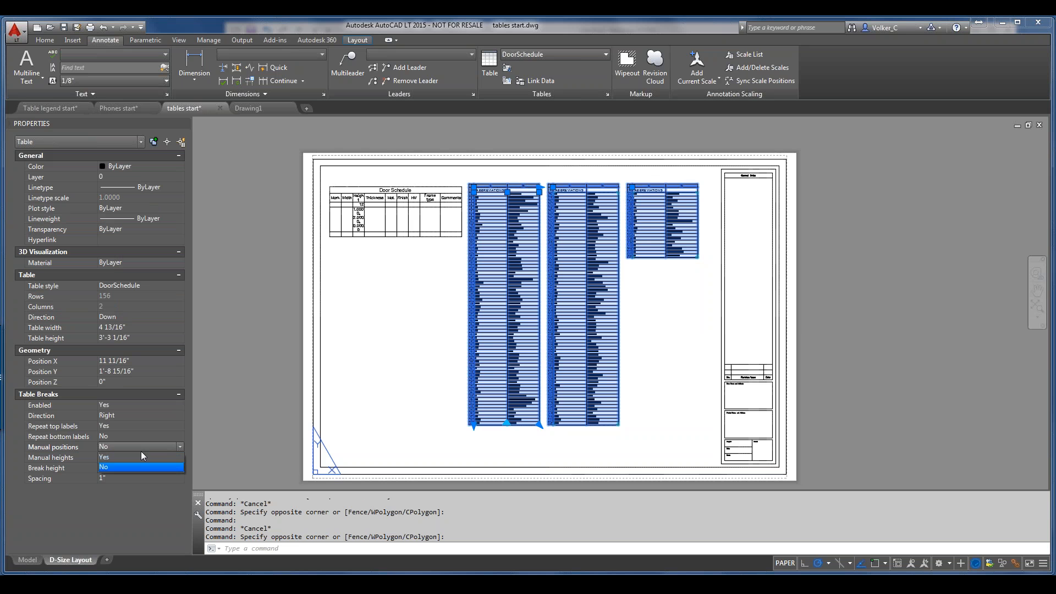
{"action": "left_click", "coordinate": [137, 457]}
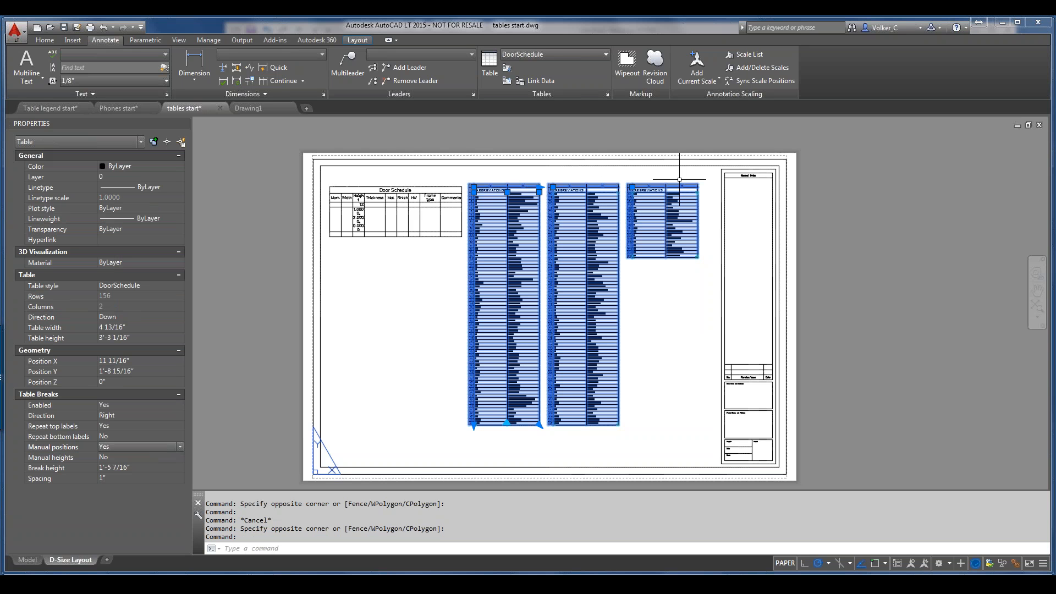
Step: Move the short third segment of the abbreviations table down by about 6 5/16", between the second segment and the title block
{"action": "scroll", "coordinate": [680, 179], "scroll_direction": "up", "scroll_amount": 2}
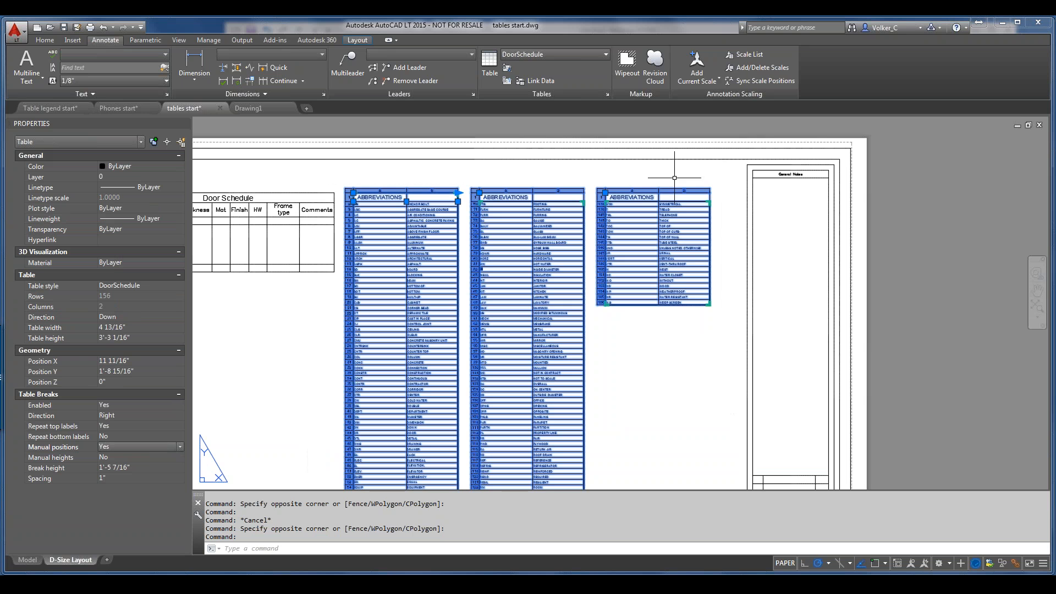
{"action": "left_click", "coordinate": [605, 193]}
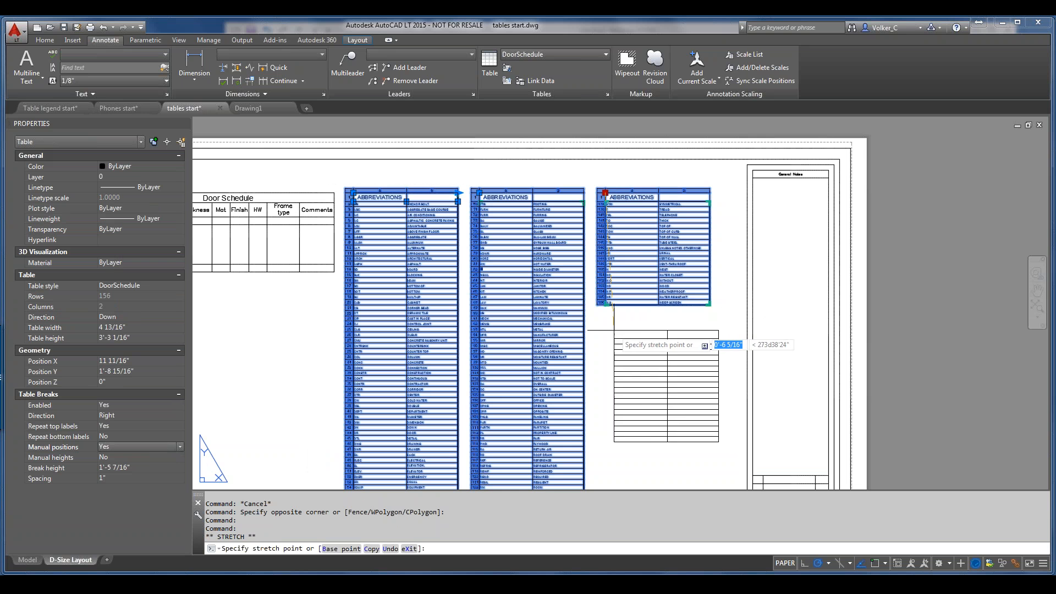
{"action": "left_click", "coordinate": [614, 330]}
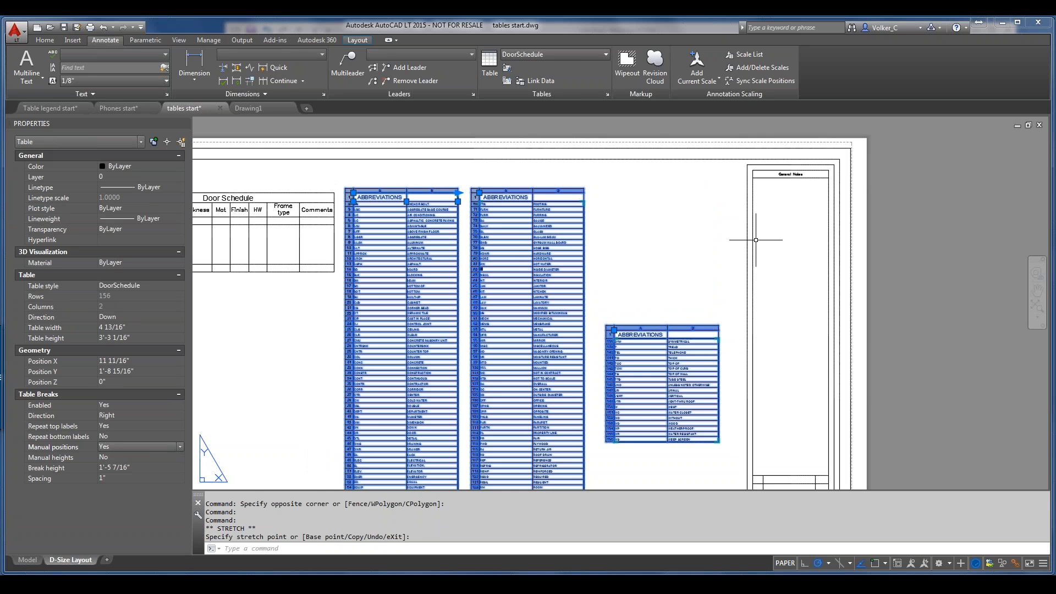
{"action": "scroll", "coordinate": [704, 315], "scroll_direction": "up", "scroll_amount": 2}
{"action": "scroll", "coordinate": [704, 315], "scroll_direction": "down", "scroll_amount": 5}
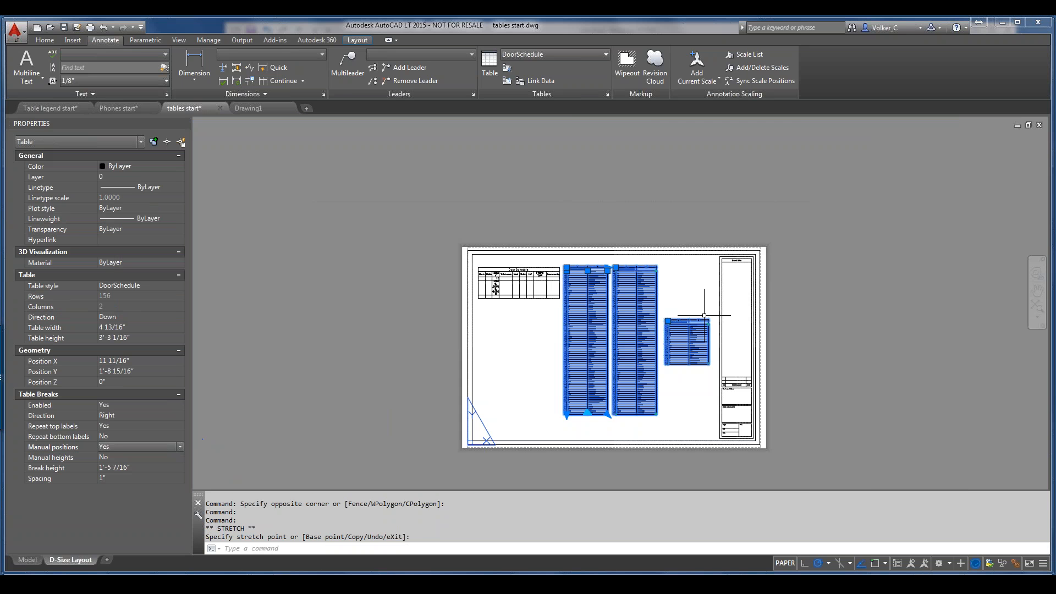
{"action": "middle_click_drag", "start_coordinate": [704, 313], "coordinate": [703, 239]}
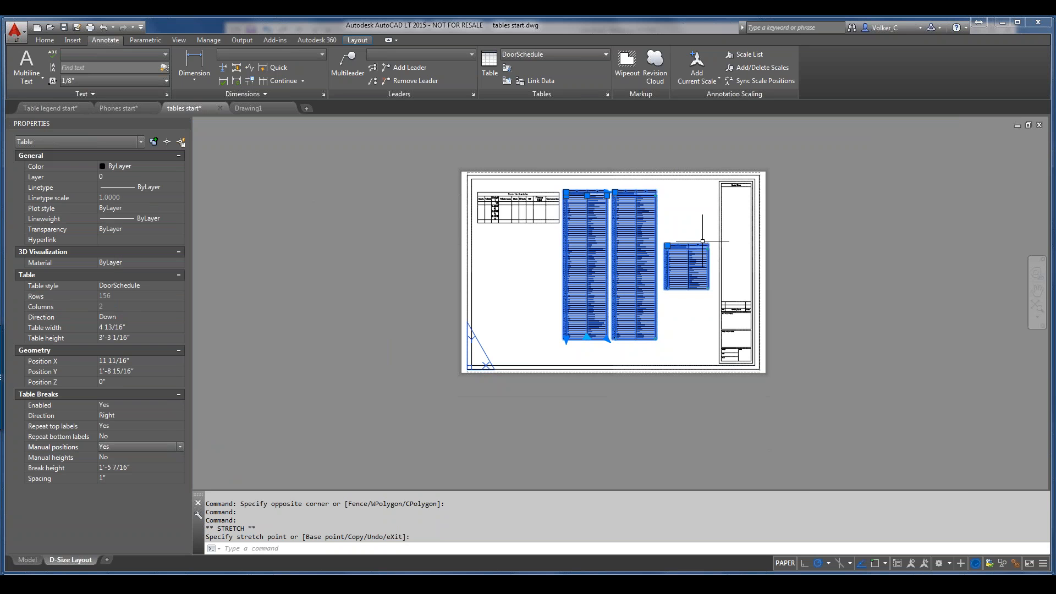
{"action": "key", "text": "Escape"}
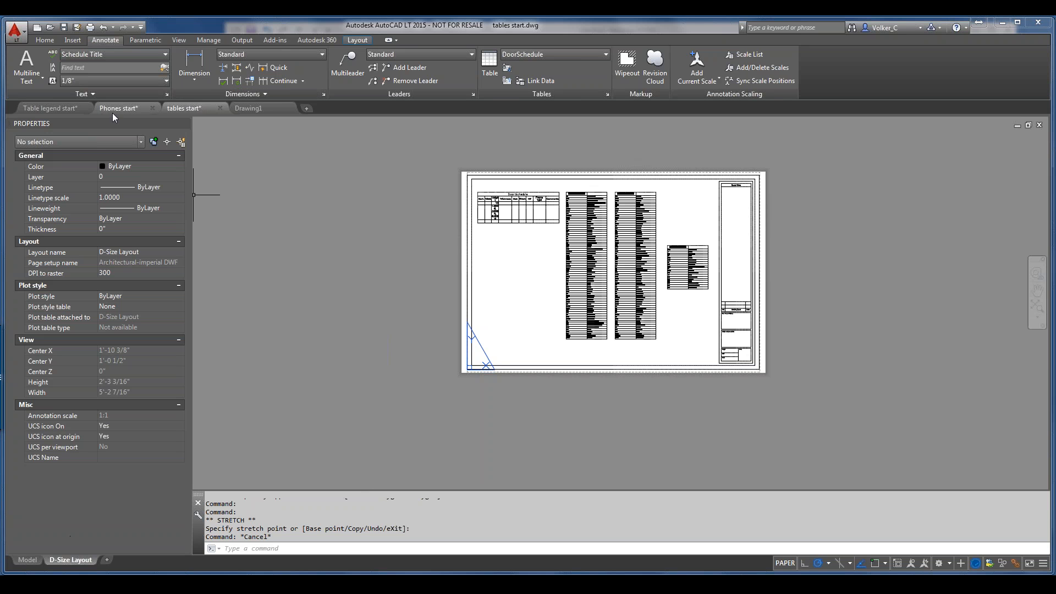
Step: Switch to the Table legend start drawing and inspect the properties of the LIMIT SWITCH HOLD OPEN text in the legend
{"action": "left_click", "coordinate": [37, 108]}
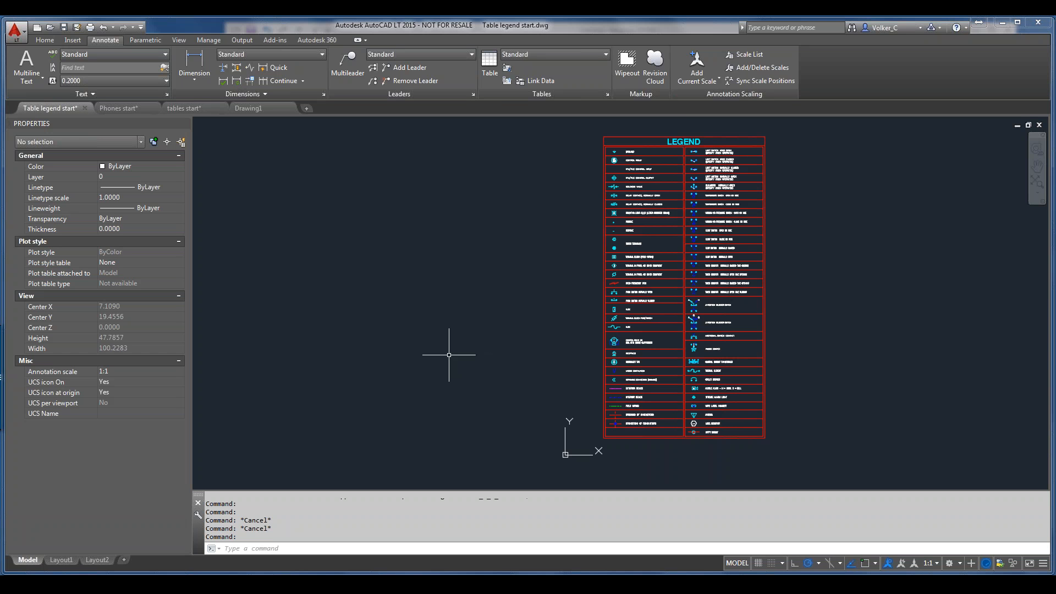
{"action": "scroll", "coordinate": [684, 139], "scroll_direction": "up", "scroll_amount": 3}
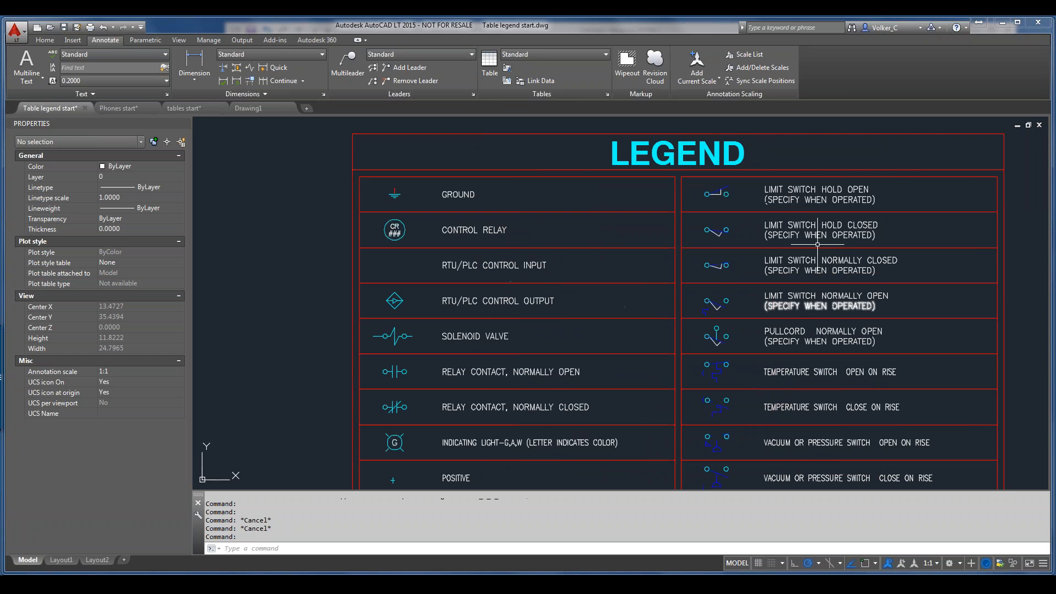
{"action": "left_click", "coordinate": [807, 190]}
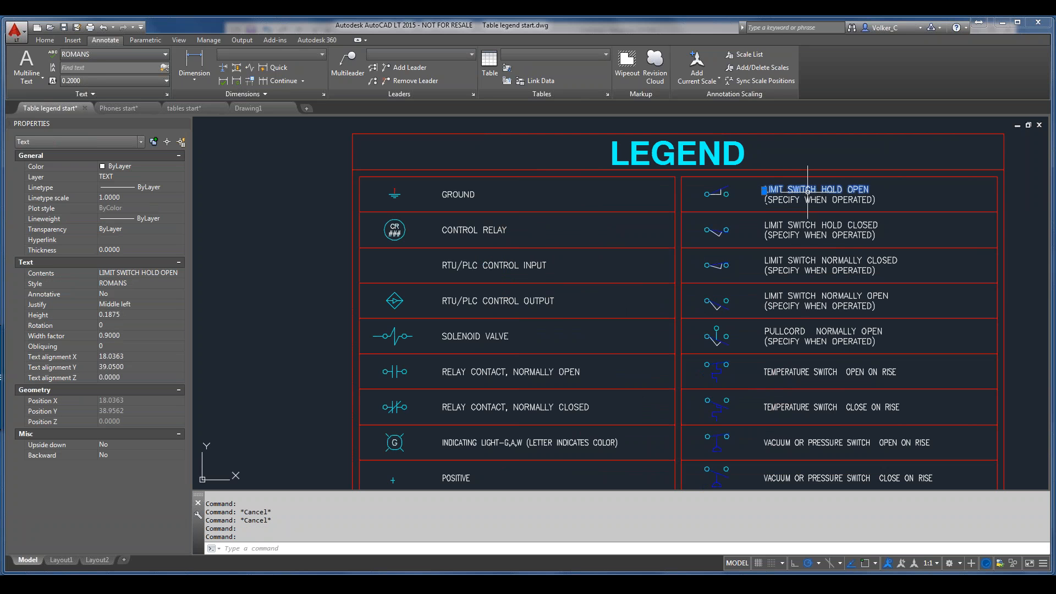
Step: Check the properties of the red line above the LIMIT SWITCH HOLD OPEN row and clear the selection
{"action": "left_click", "coordinate": [773, 176]}
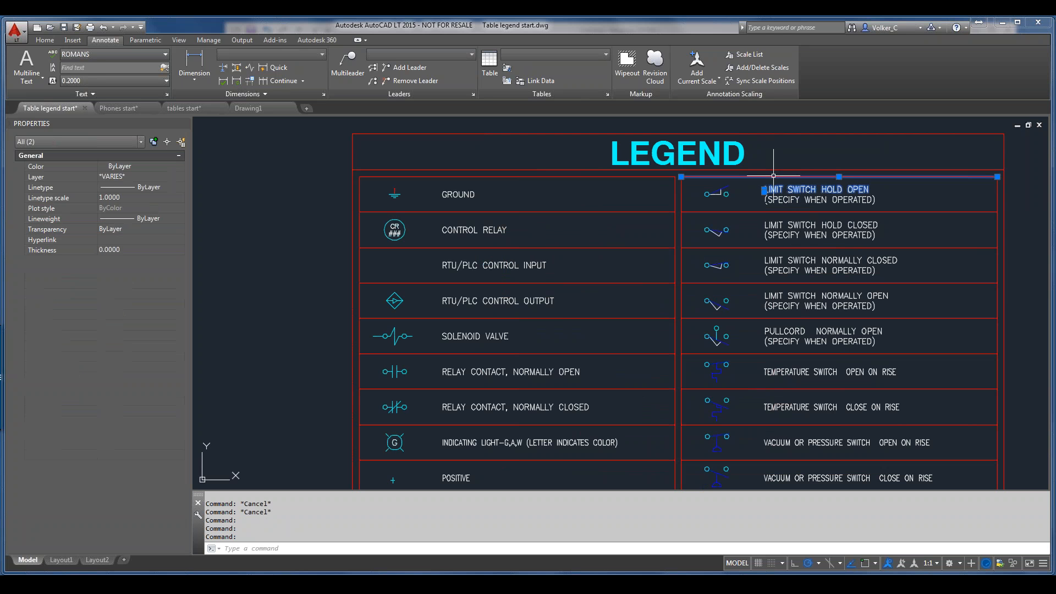
{"action": "key", "text": "Escape"}
{"action": "scroll", "coordinate": [681, 259], "scroll_direction": "down", "scroll_amount": 2}
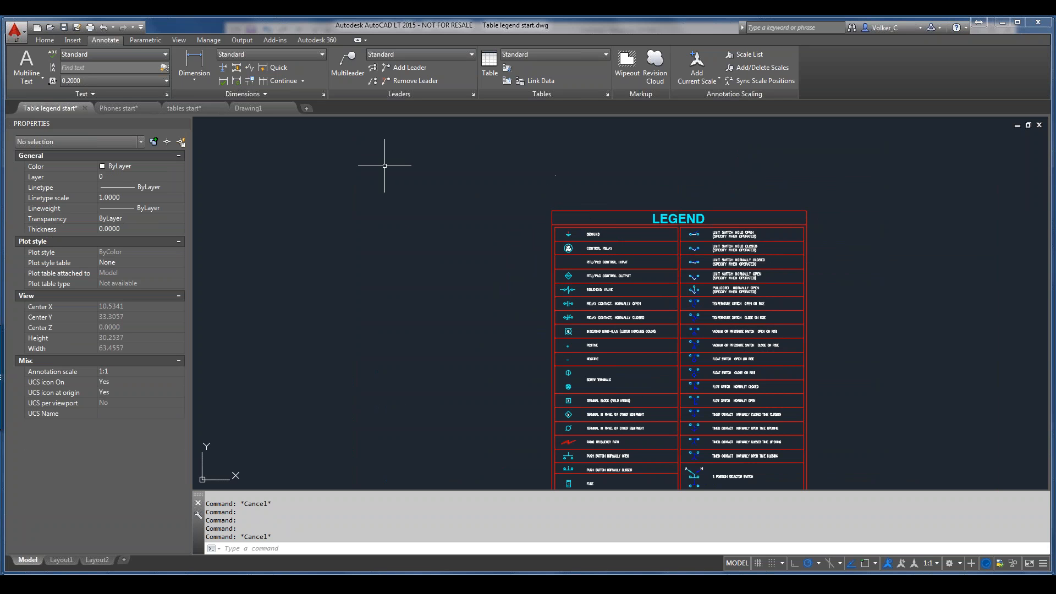
Step: Create a new table style named Legend, starting from the Standard style
{"action": "left_click", "coordinate": [607, 95]}
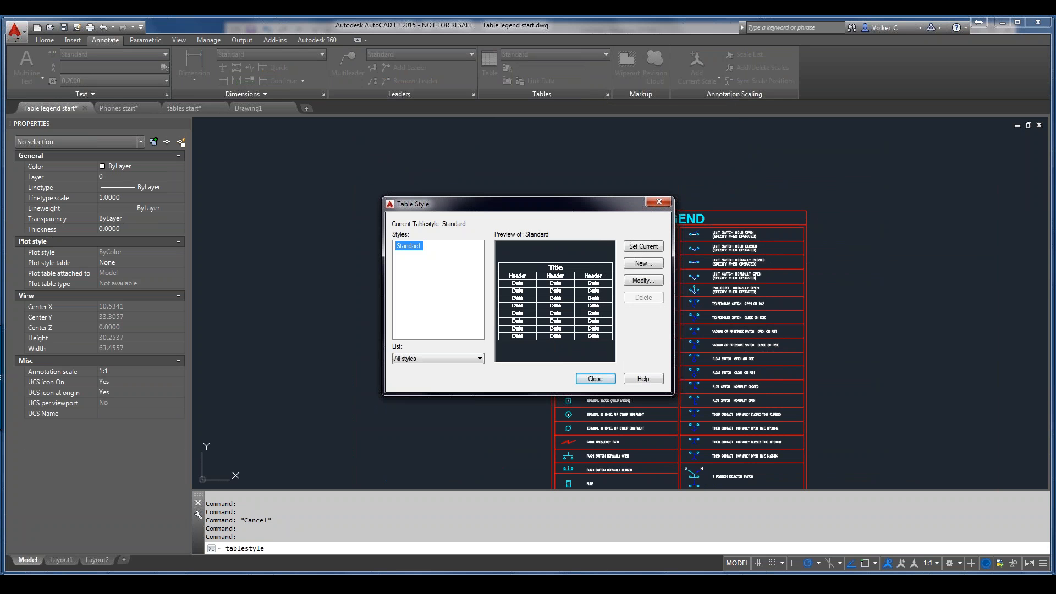
{"action": "left_click", "coordinate": [656, 268]}
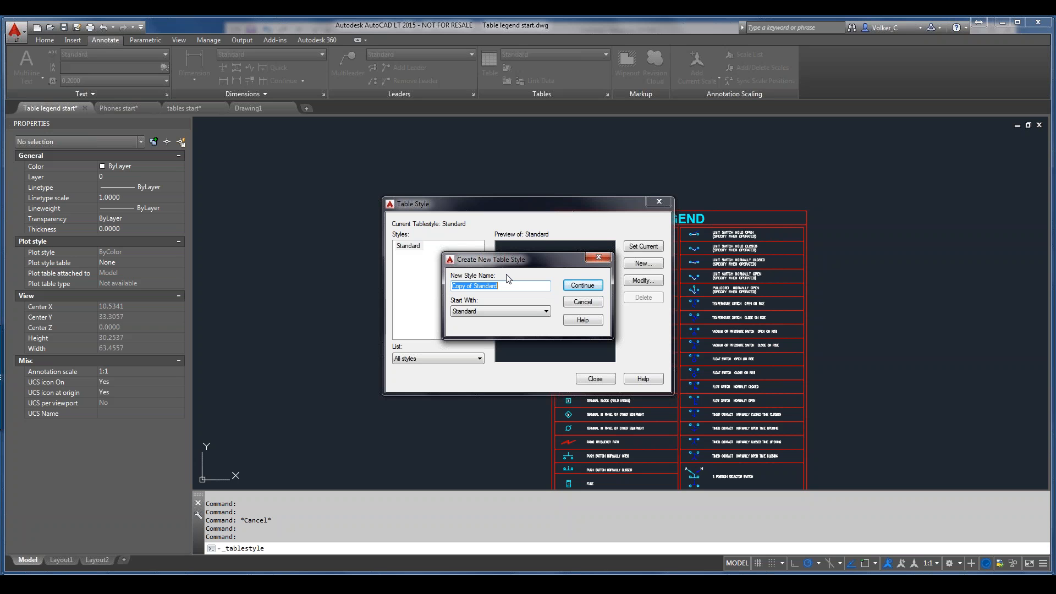
{"action": "type", "text": "Legend"}
{"action": "left_click", "coordinate": [582, 286]}
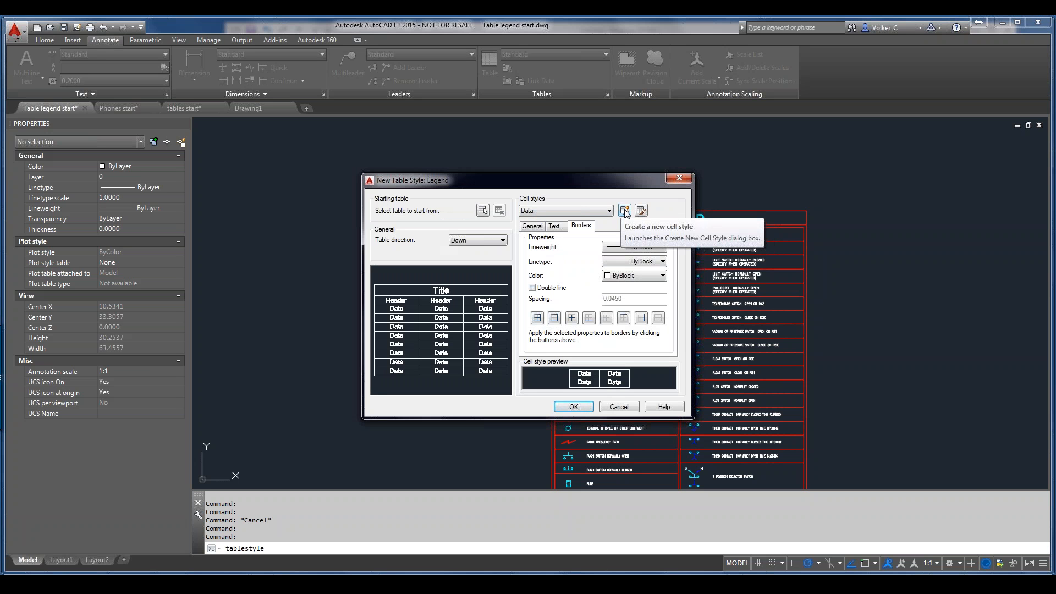
Step: Set the horizontal and vertical margins of the Legend style's Data cells to 0.1
{"action": "left_click", "coordinate": [532, 227]}
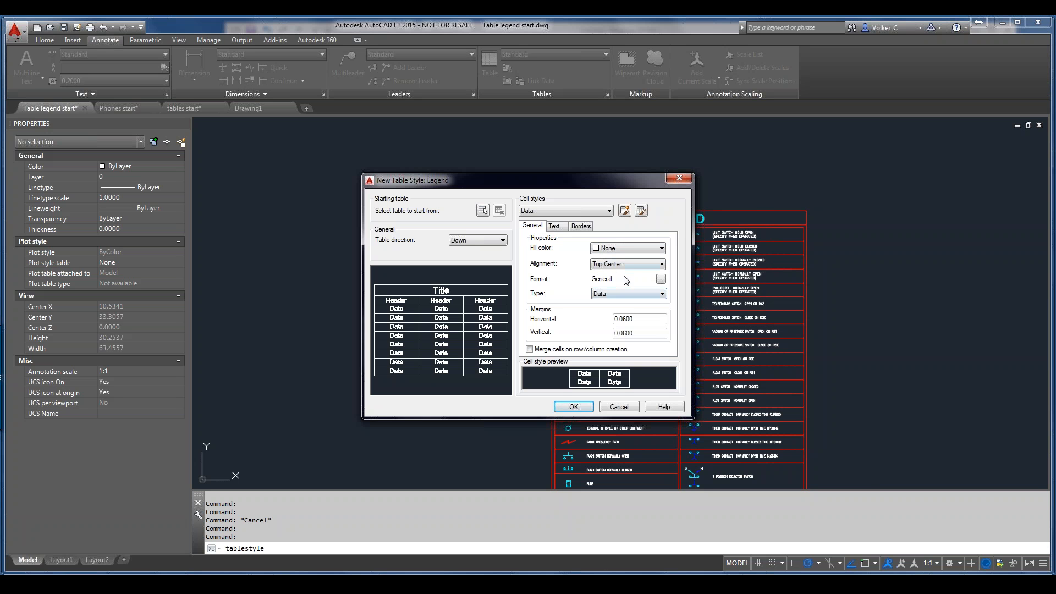
{"action": "left_click", "coordinate": [627, 266]}
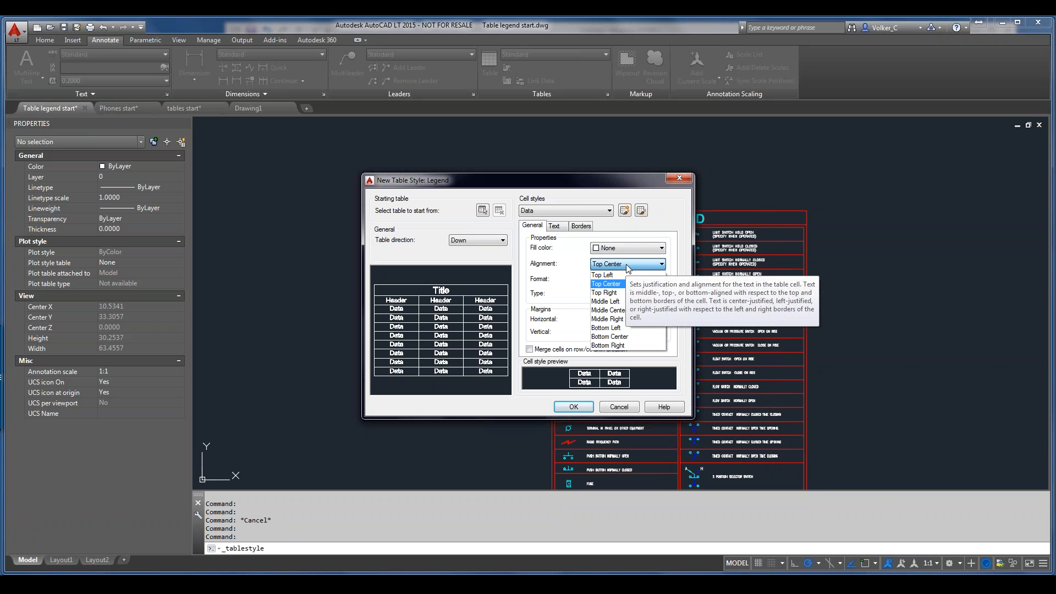
{"action": "left_click", "coordinate": [572, 281]}
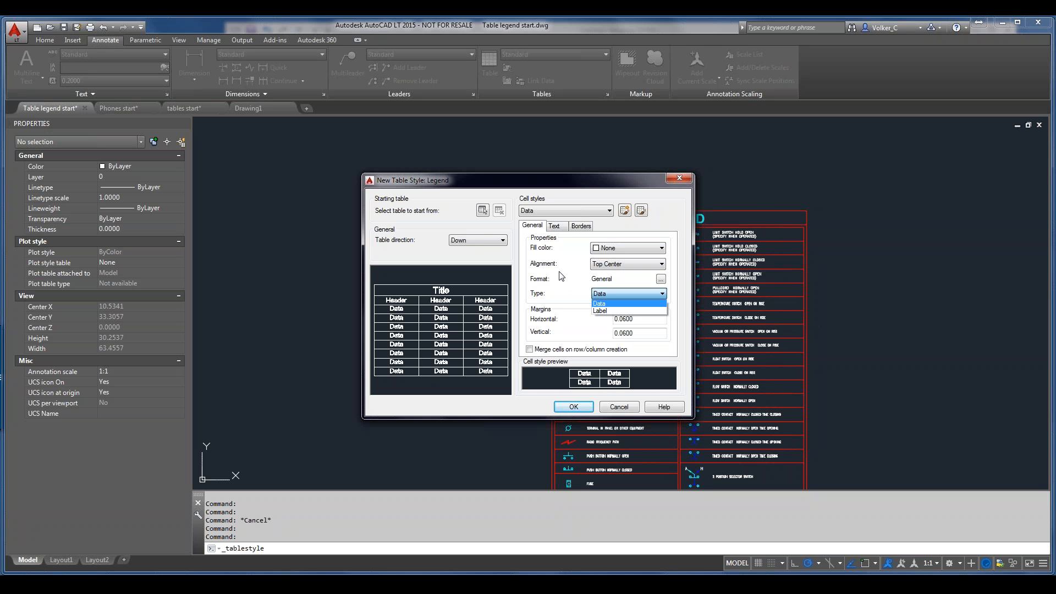
{"action": "left_click", "coordinate": [561, 285]}
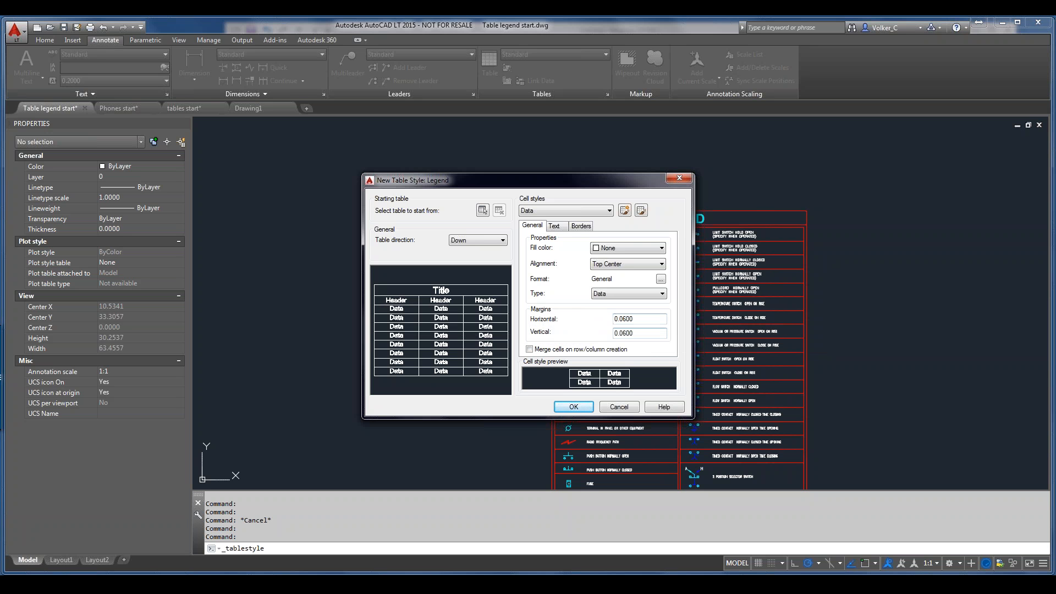
{"action": "left_click_drag", "start_coordinate": [641, 319], "coordinate": [623, 322]}
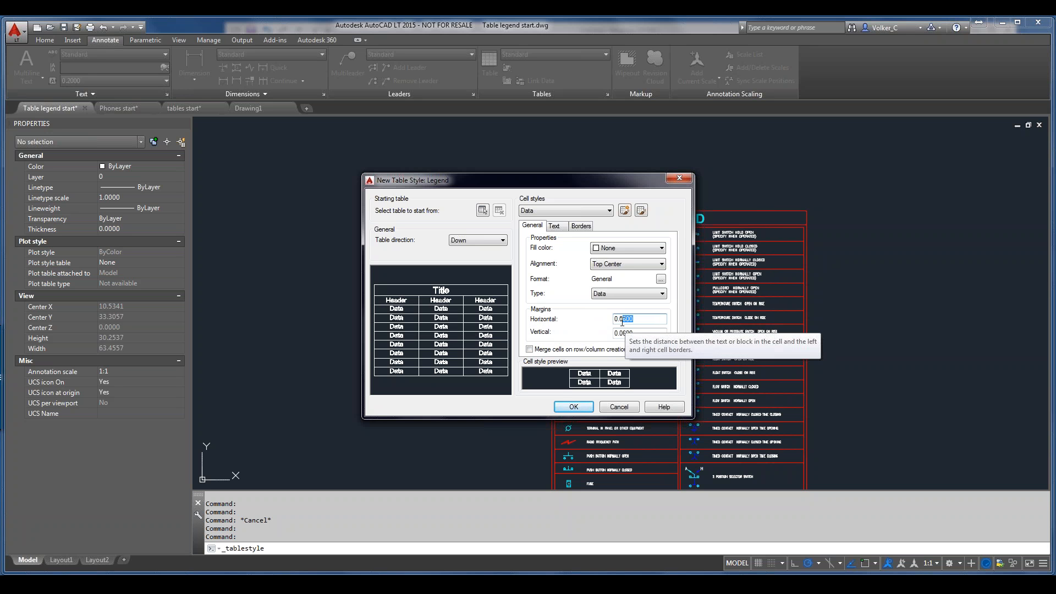
{"action": "type", "text": "1000"}
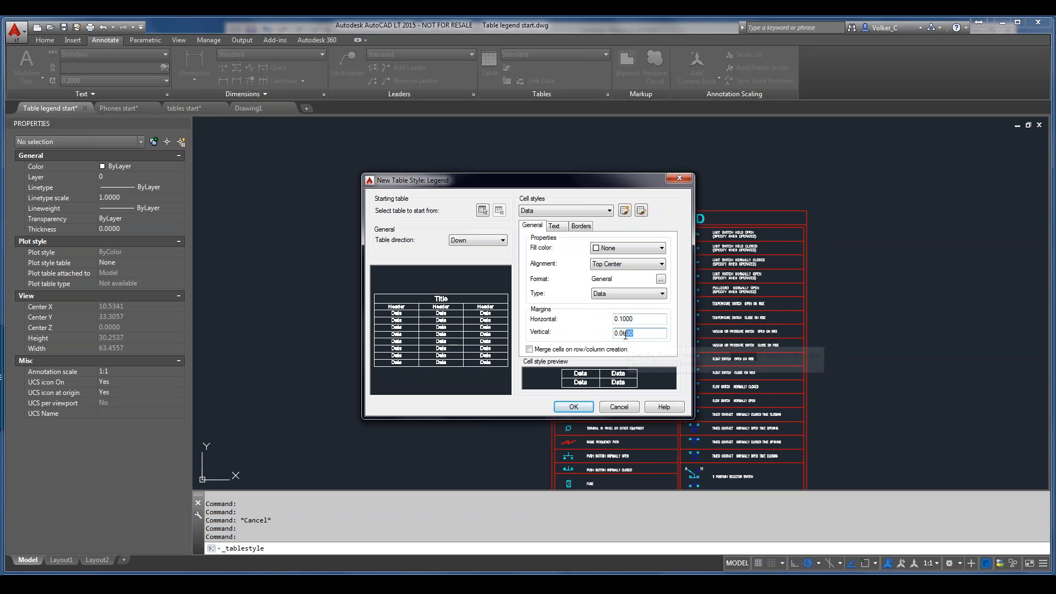
{"action": "left_click_drag", "start_coordinate": [642, 334], "coordinate": [621, 334]}
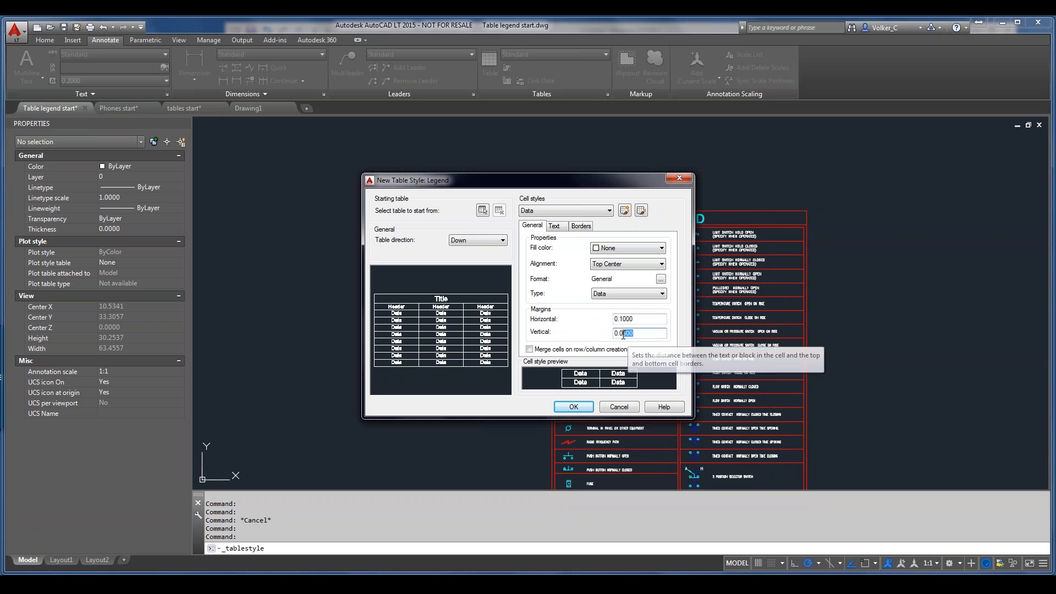
{"action": "type", "text": "1"}
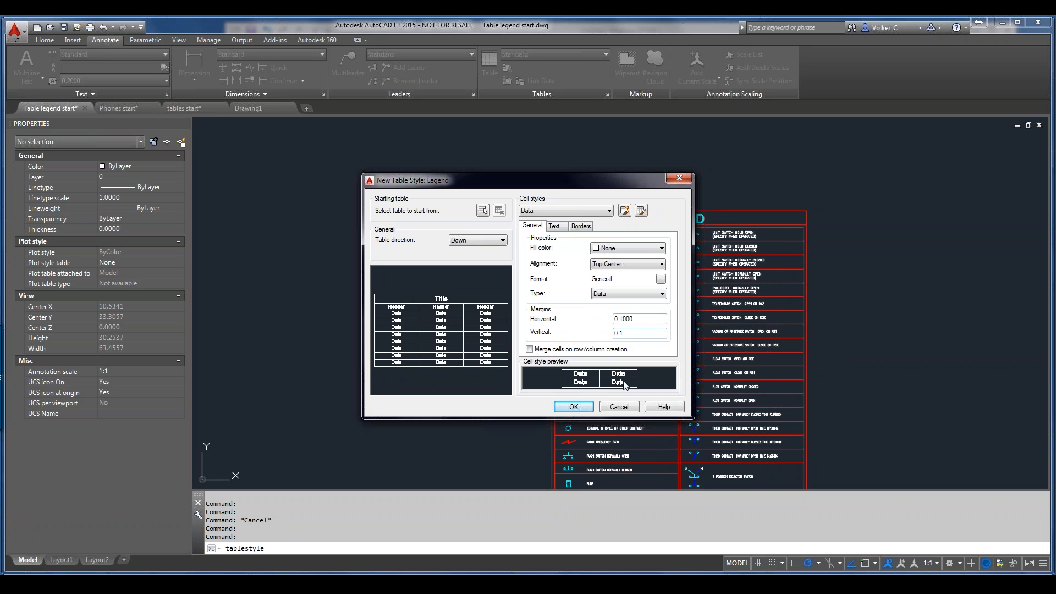
Step: Assign the acme data text style to the Data cells of the Legend table style
{"action": "left_click", "coordinate": [555, 229]}
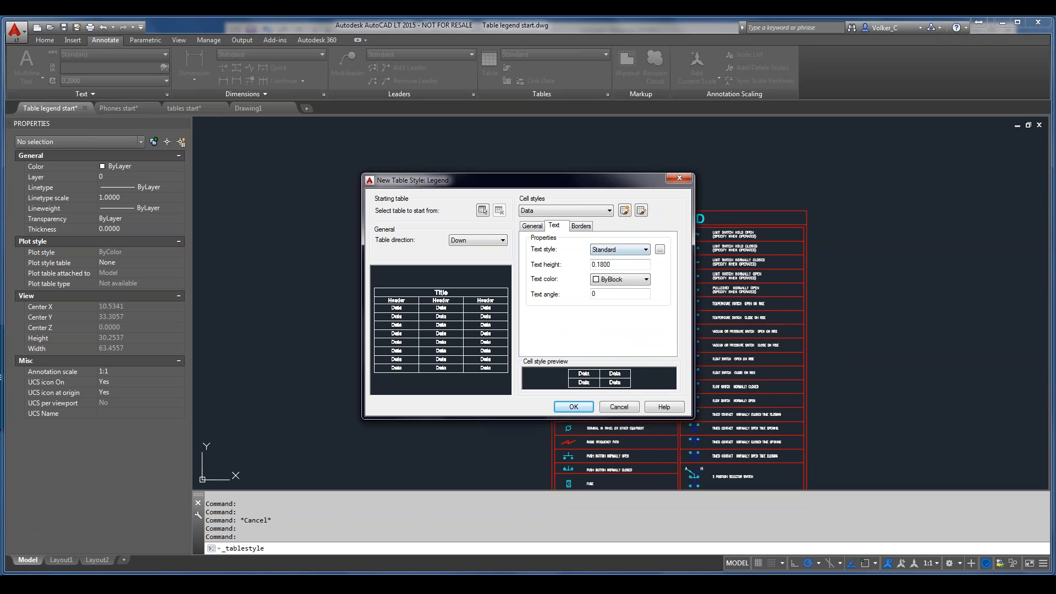
{"action": "left_click", "coordinate": [647, 250]}
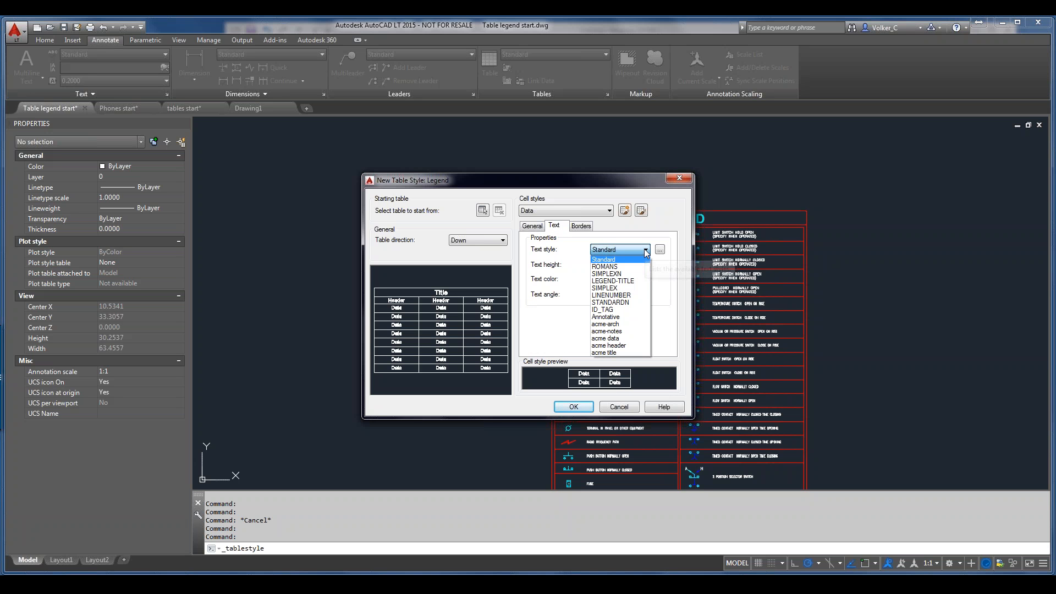
{"action": "left_click", "coordinate": [620, 338]}
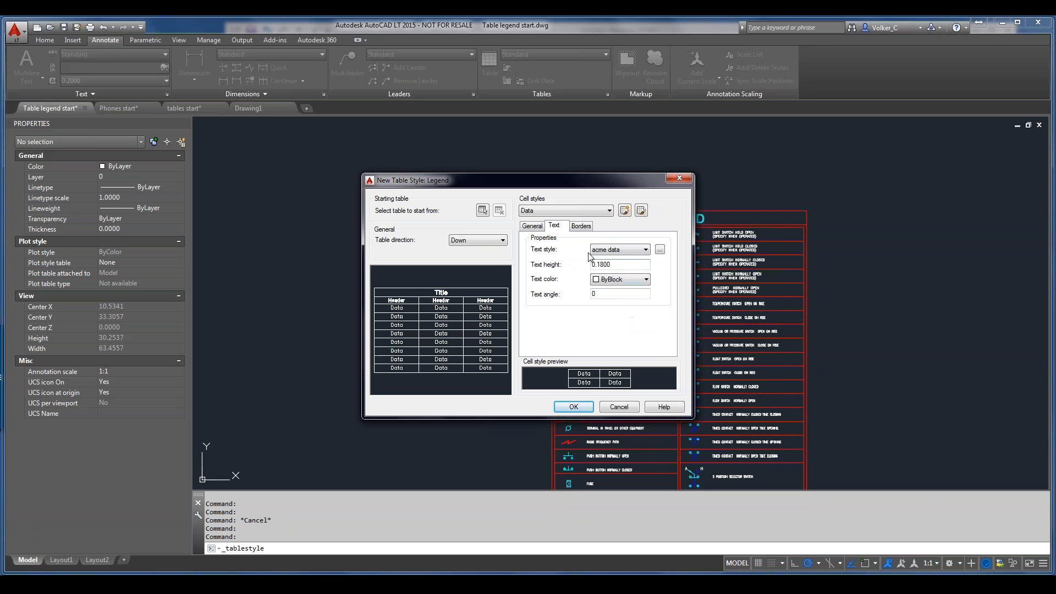
{"action": "left_click_drag", "start_coordinate": [612, 265], "coordinate": [604, 263]}
Step: Apply red double lines to all borders of the Data cells in the Legend table style
{"action": "left_click", "coordinate": [580, 227]}
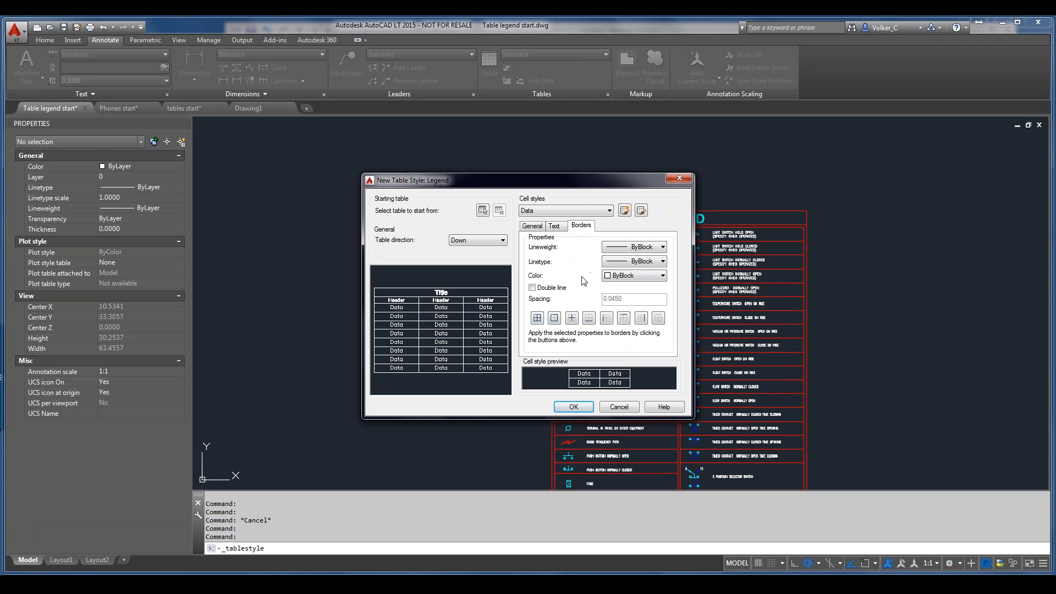
{"action": "left_click", "coordinate": [636, 280]}
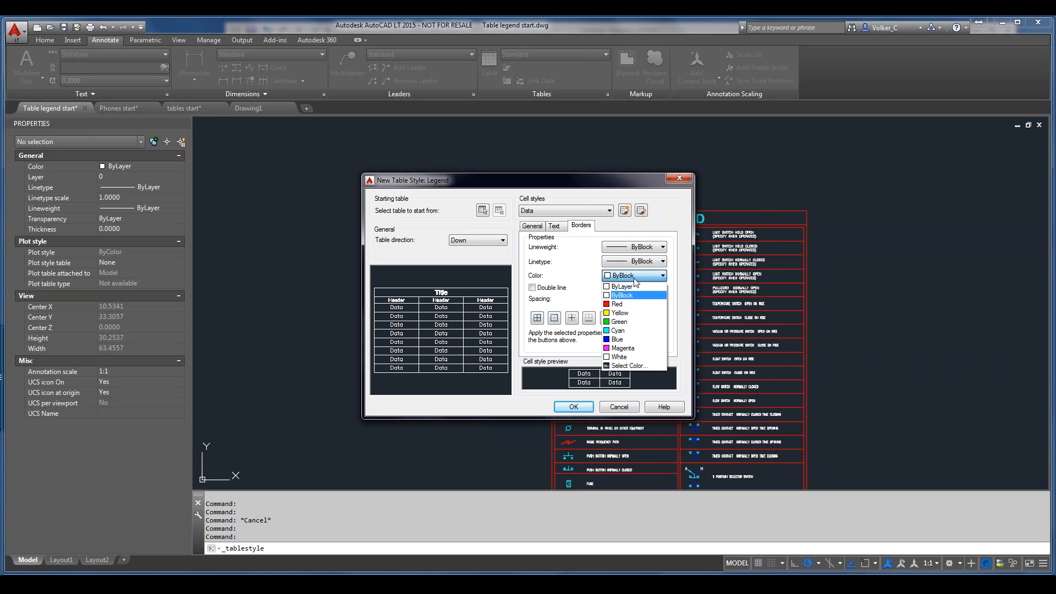
{"action": "left_click", "coordinate": [622, 304]}
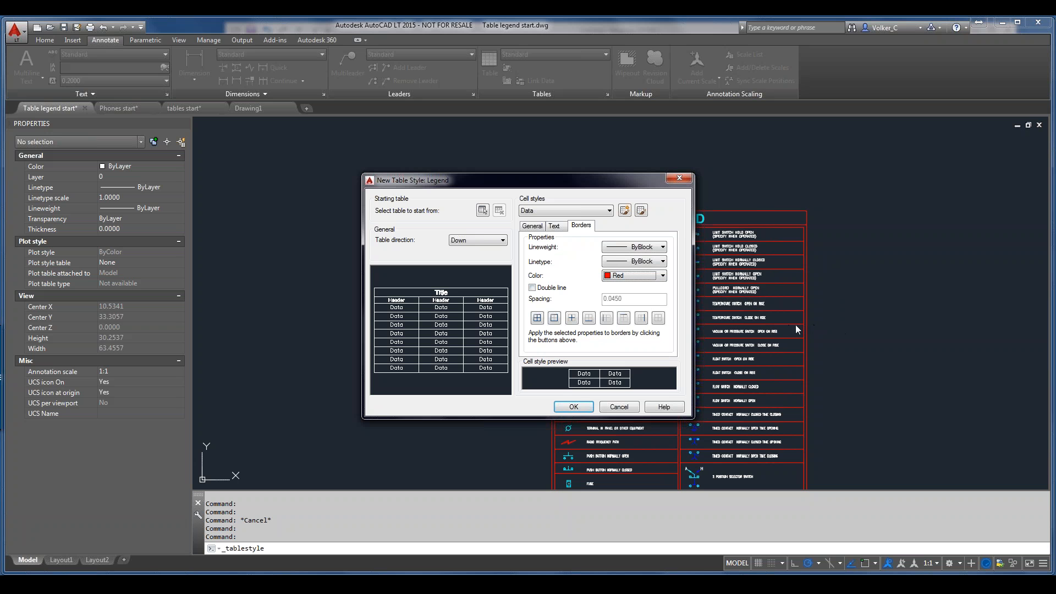
{"action": "left_click", "coordinate": [533, 288]}
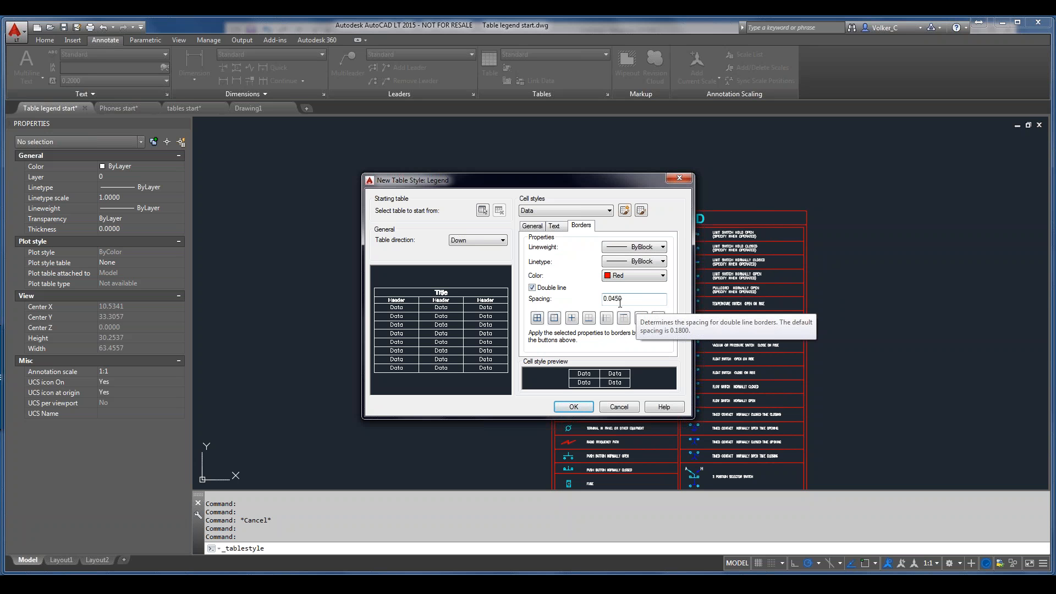
{"action": "left_click", "coordinate": [538, 318]}
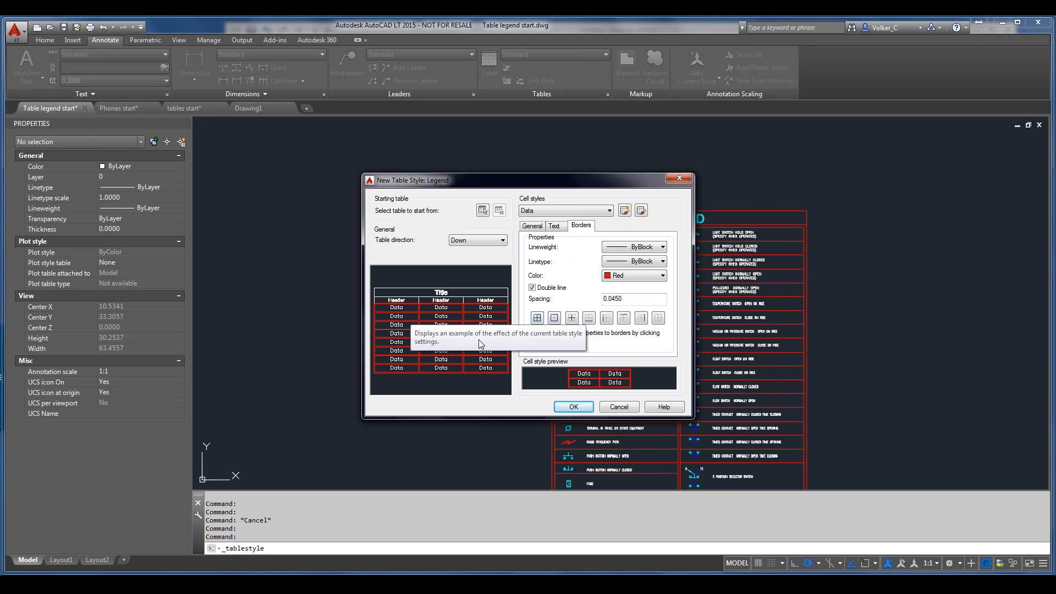
Step: Switch to the Header cell style and apply red double lines to its inside and outside borders
{"action": "left_click", "coordinate": [557, 212]}
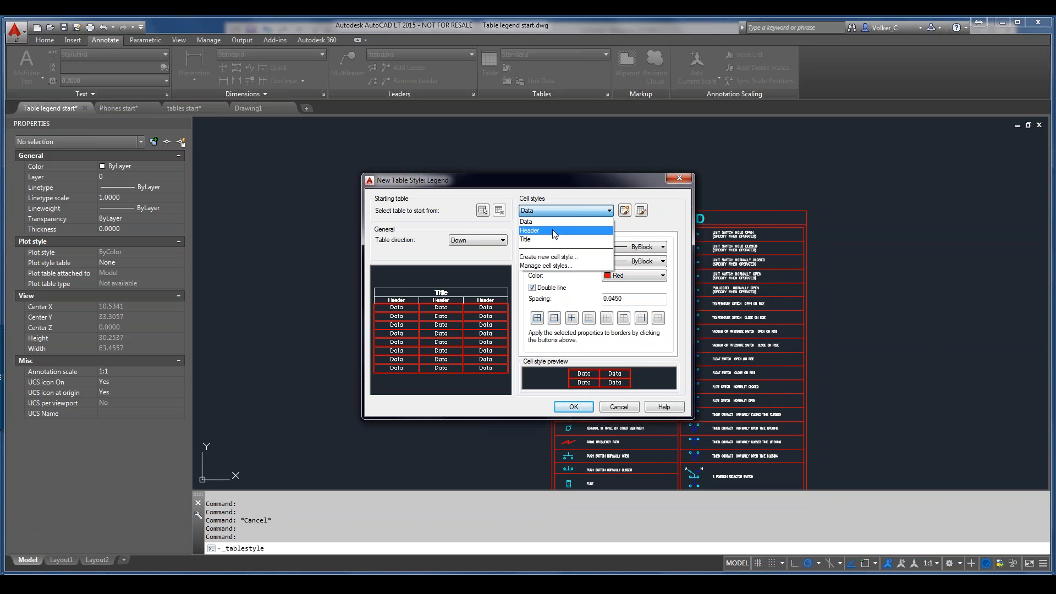
{"action": "left_click", "coordinate": [553, 231]}
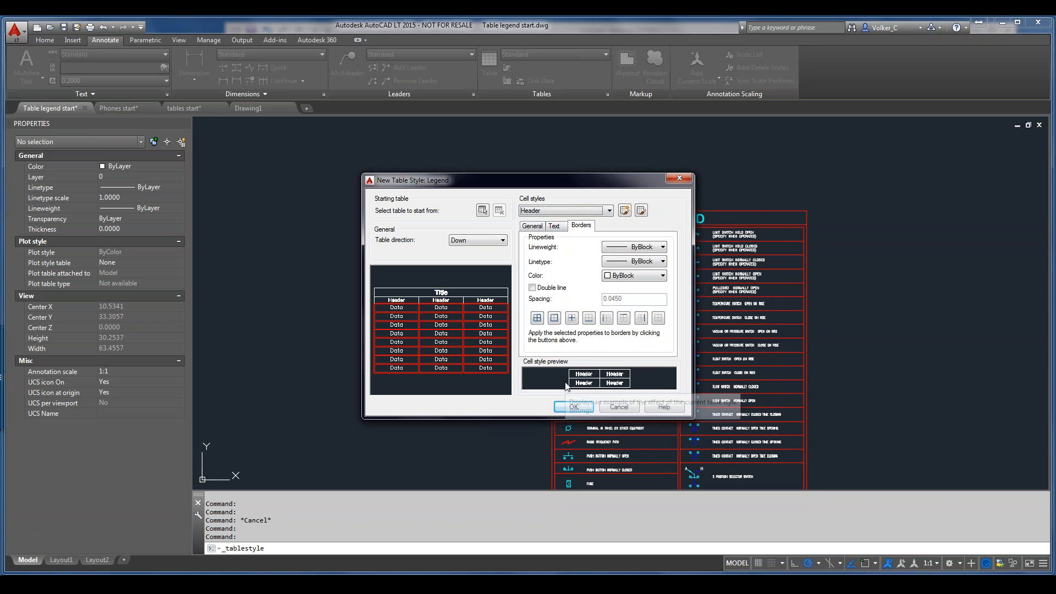
{"action": "left_click", "coordinate": [640, 276]}
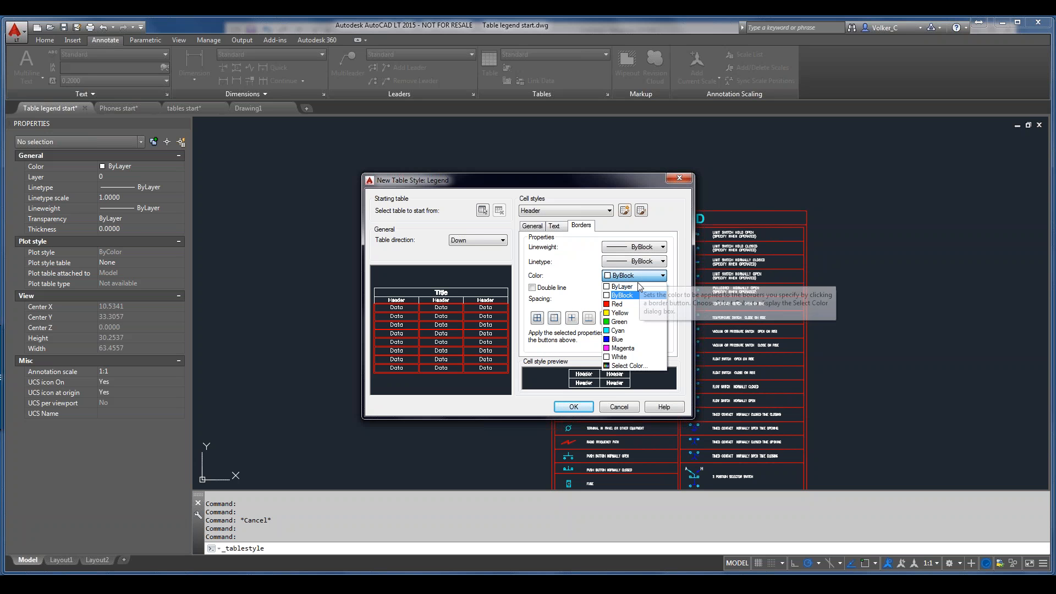
{"action": "left_click", "coordinate": [624, 306]}
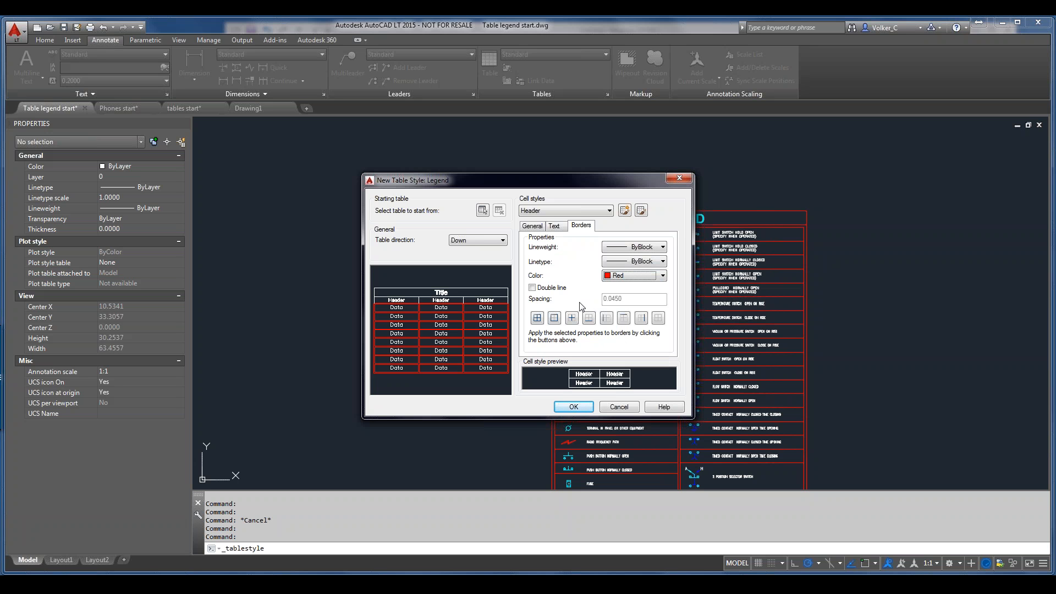
{"action": "left_click", "coordinate": [554, 318]}
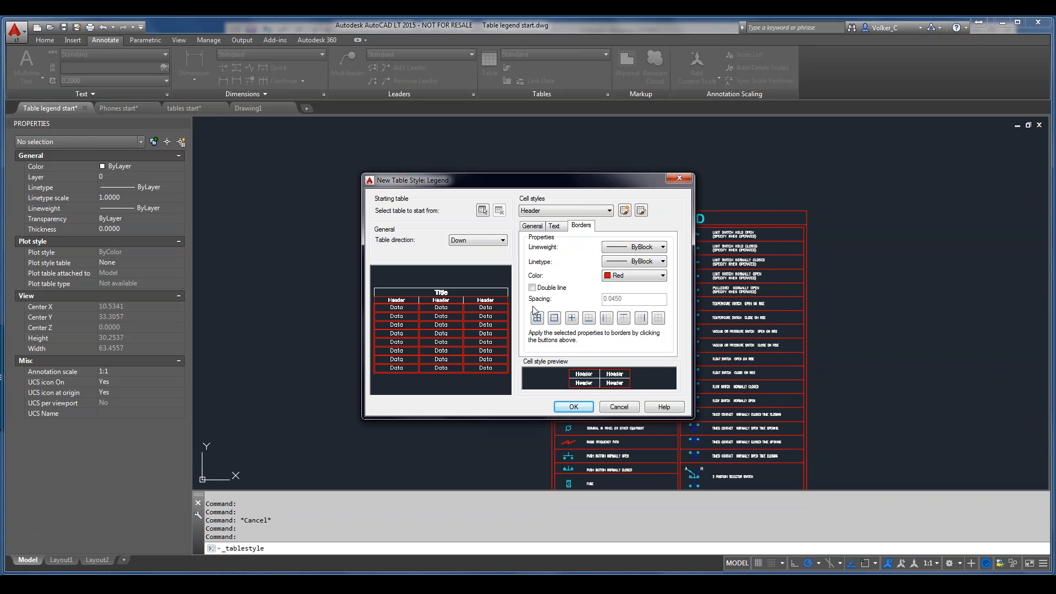
{"action": "left_click", "coordinate": [575, 322]}
{"action": "left_click", "coordinate": [532, 288]}
{"action": "left_click", "coordinate": [572, 318]}
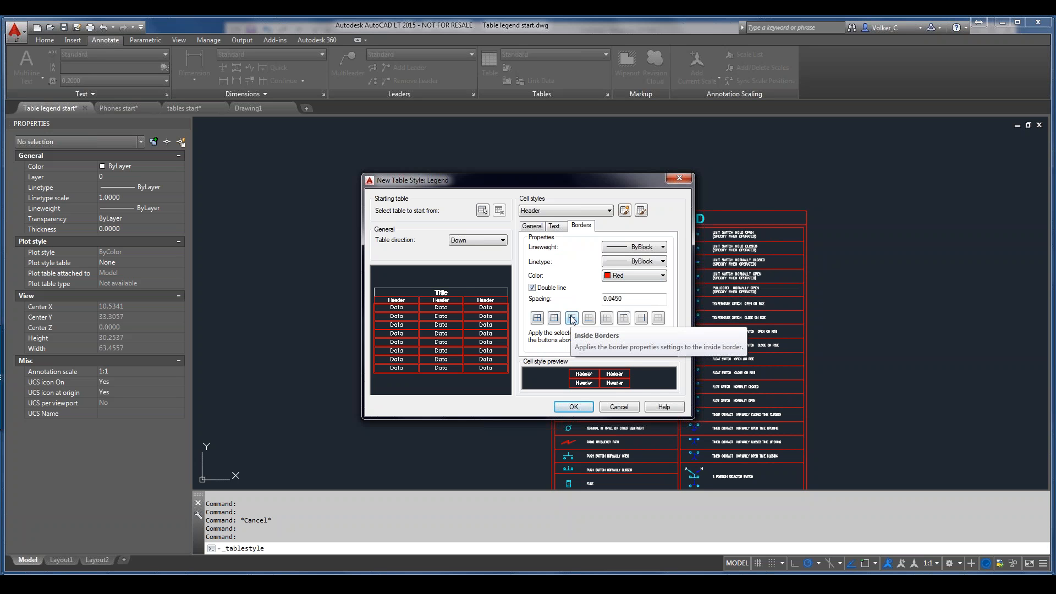
{"action": "left_click", "coordinate": [555, 318]}
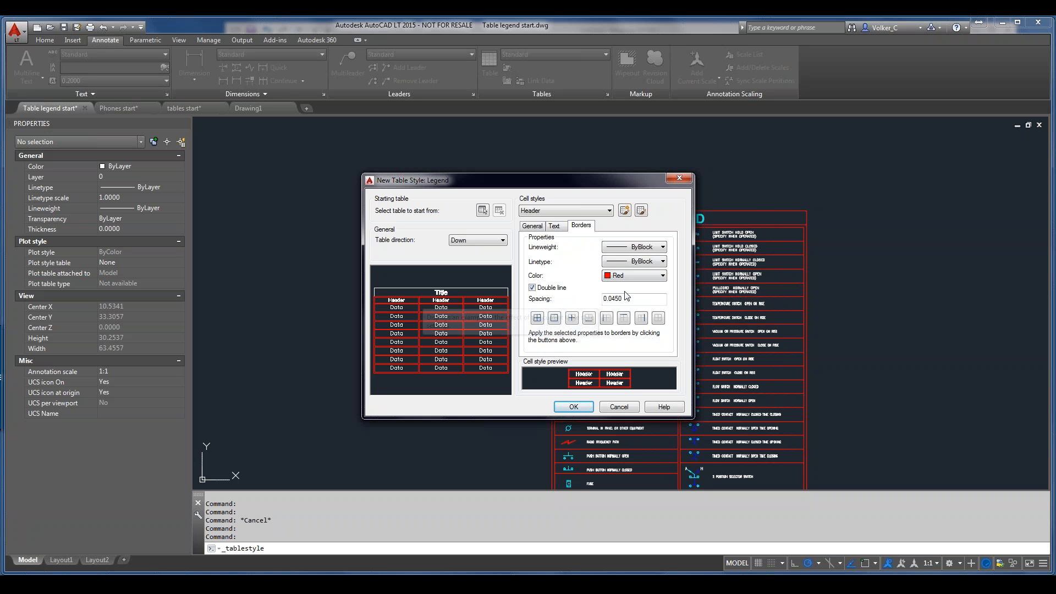
Step: Set the Header cell style's text height to 0.1875 and its text color to Cyan
{"action": "left_click", "coordinate": [556, 226]}
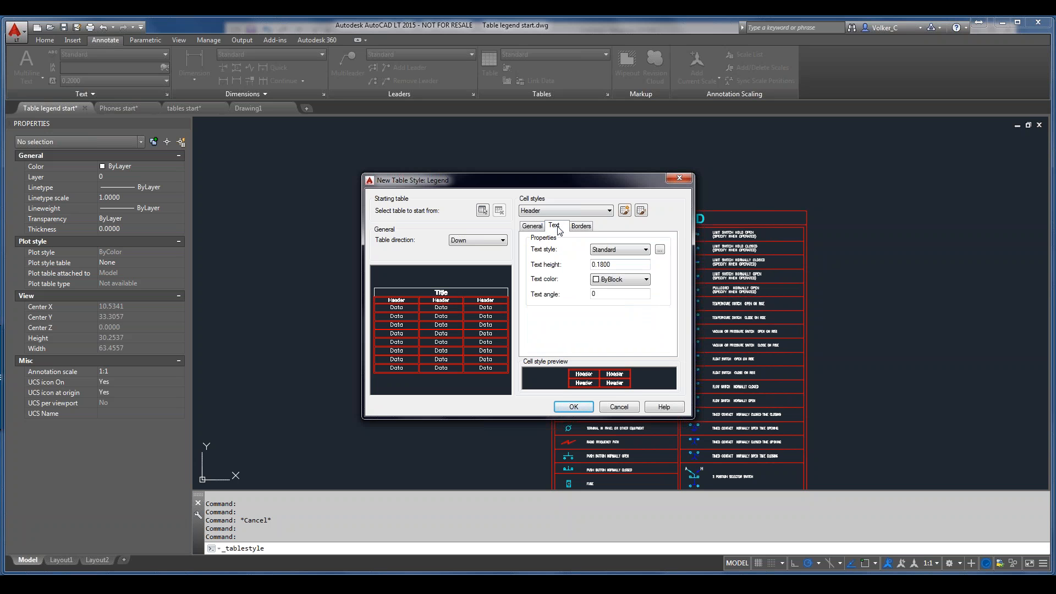
{"action": "left_click_drag", "start_coordinate": [612, 266], "coordinate": [603, 266]}
{"action": "key", "text": "Tab"}
{"action": "left_click", "coordinate": [605, 294]}
{"action": "left_click", "coordinate": [646, 279]}
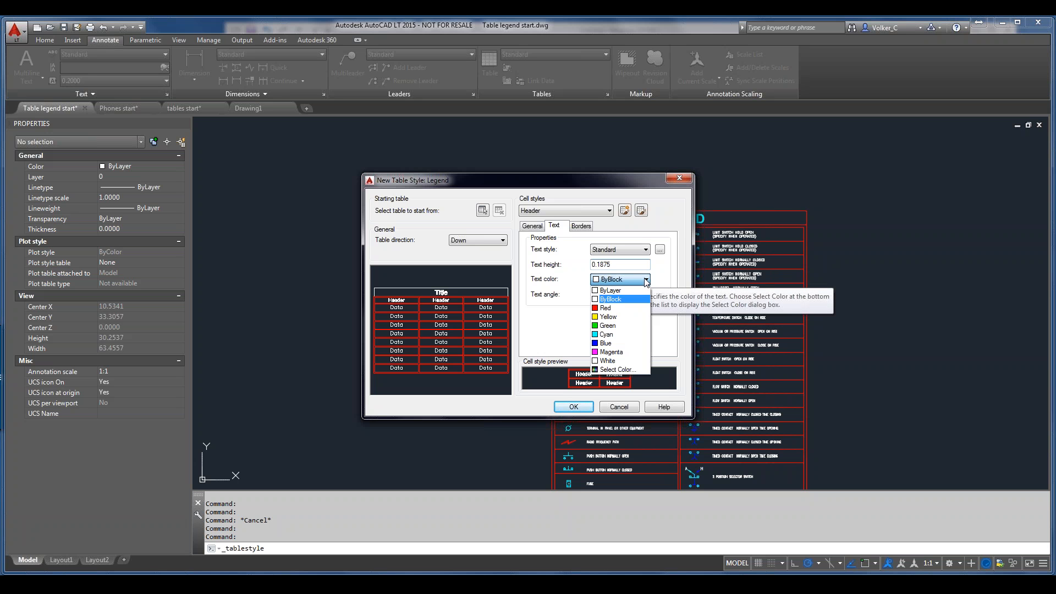
{"action": "left_click", "coordinate": [626, 335]}
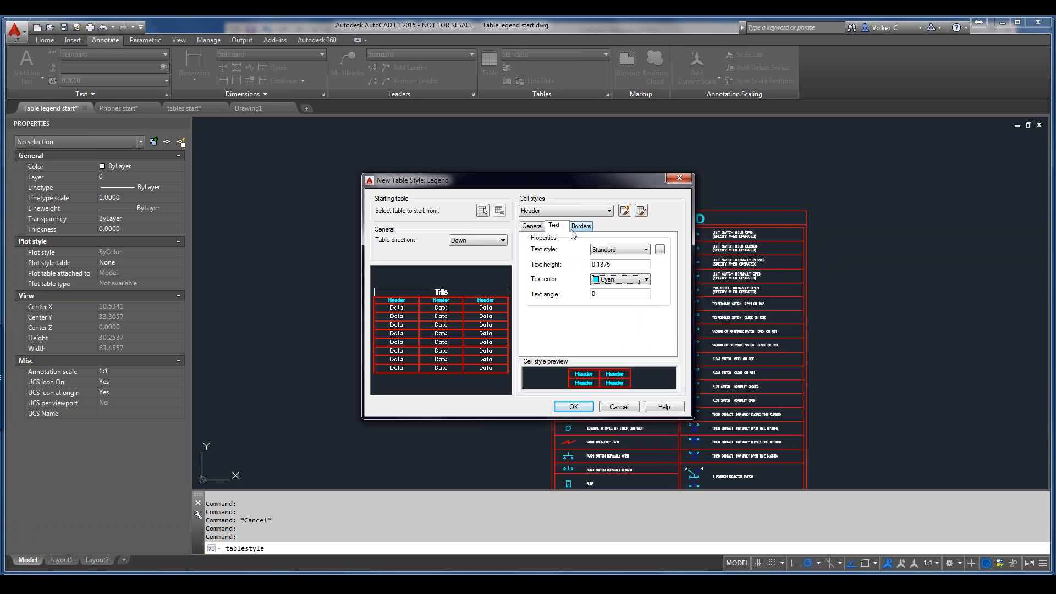
Step: Set the Header cell style's horizontal and vertical margins to 0.1
{"action": "left_click", "coordinate": [533, 226]}
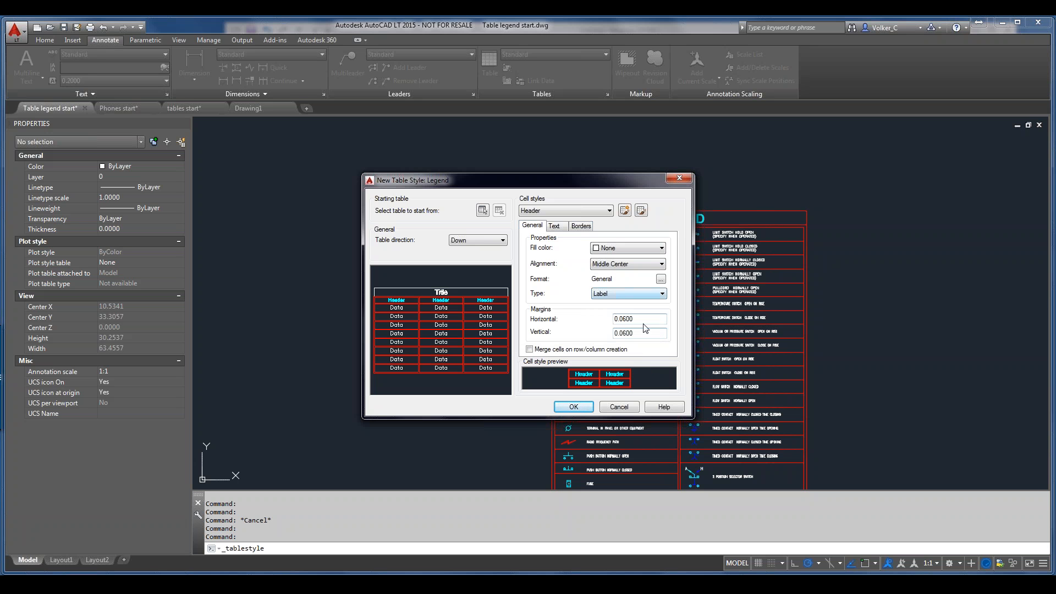
{"action": "left_click_drag", "start_coordinate": [637, 318], "coordinate": [624, 323]}
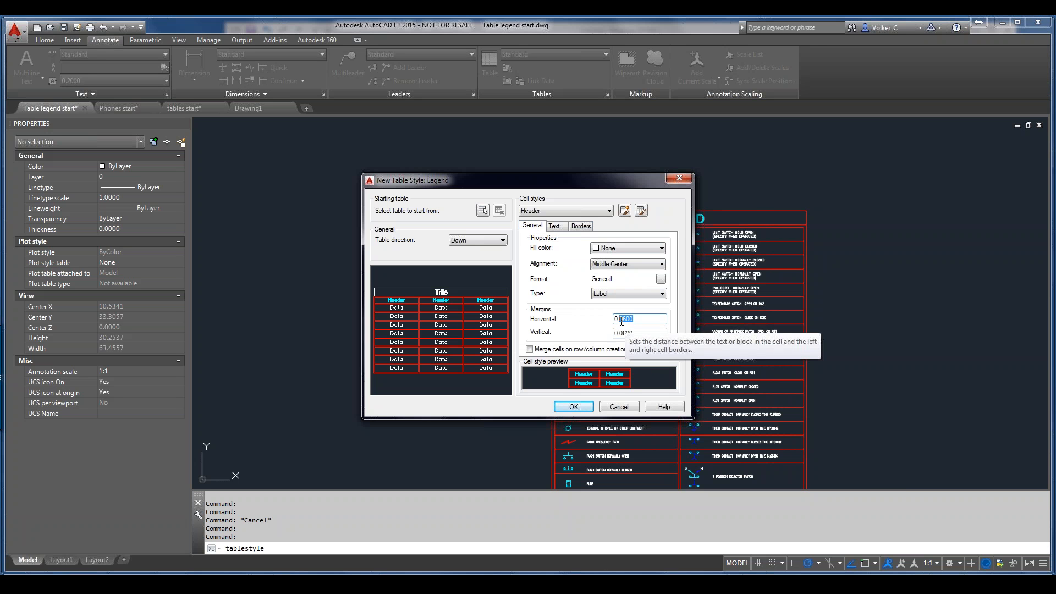
{"action": "type", "text": "1"}
{"action": "key", "text": "Tab"}
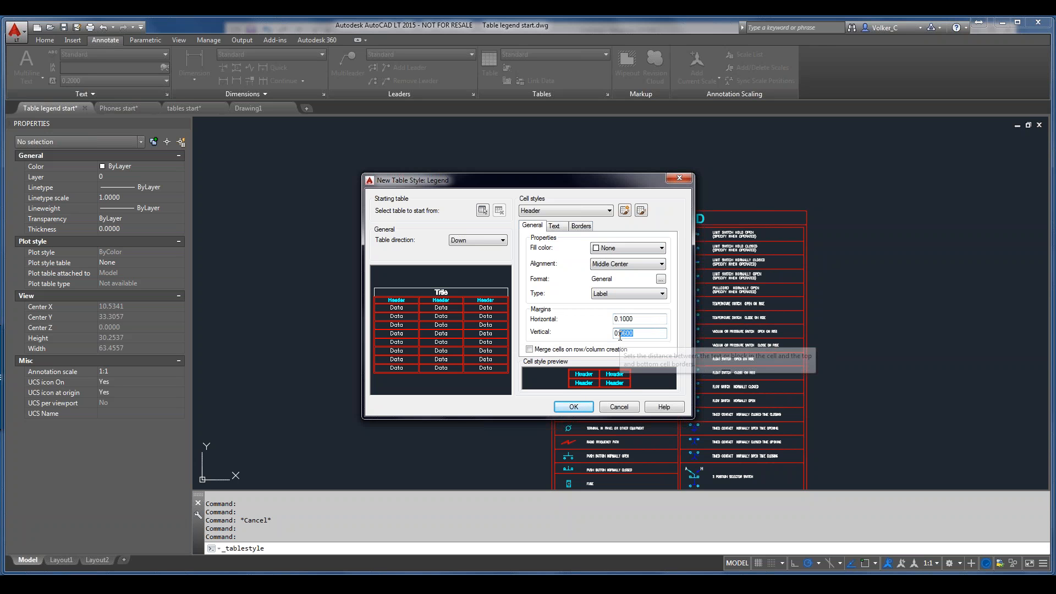
{"action": "type", "text": "0.1"}
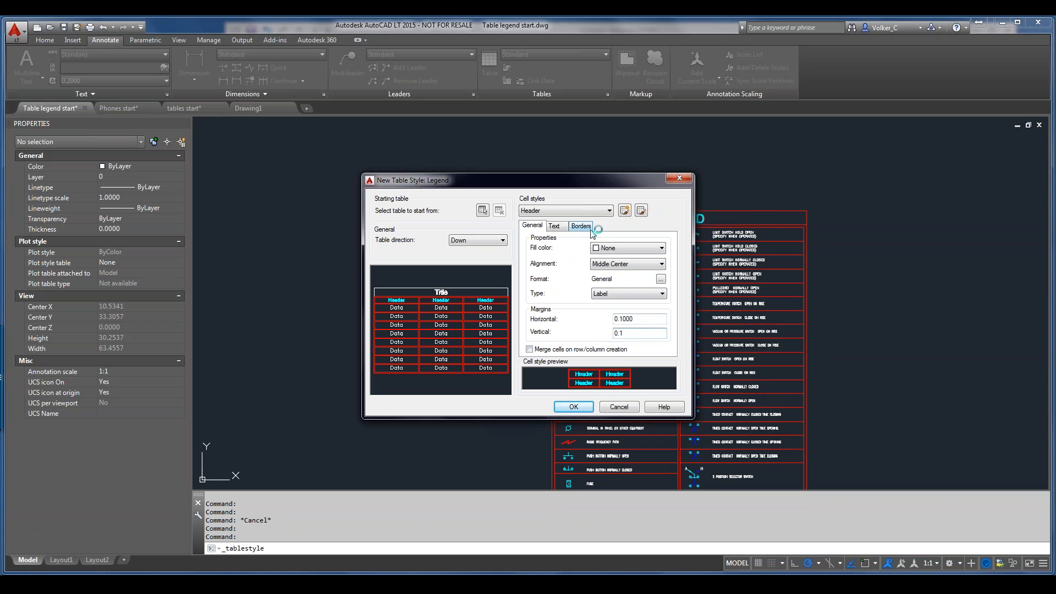
Step: Switch to the Title cell style and set its horizontal and vertical margins to 0.1
{"action": "left_click", "coordinate": [578, 211]}
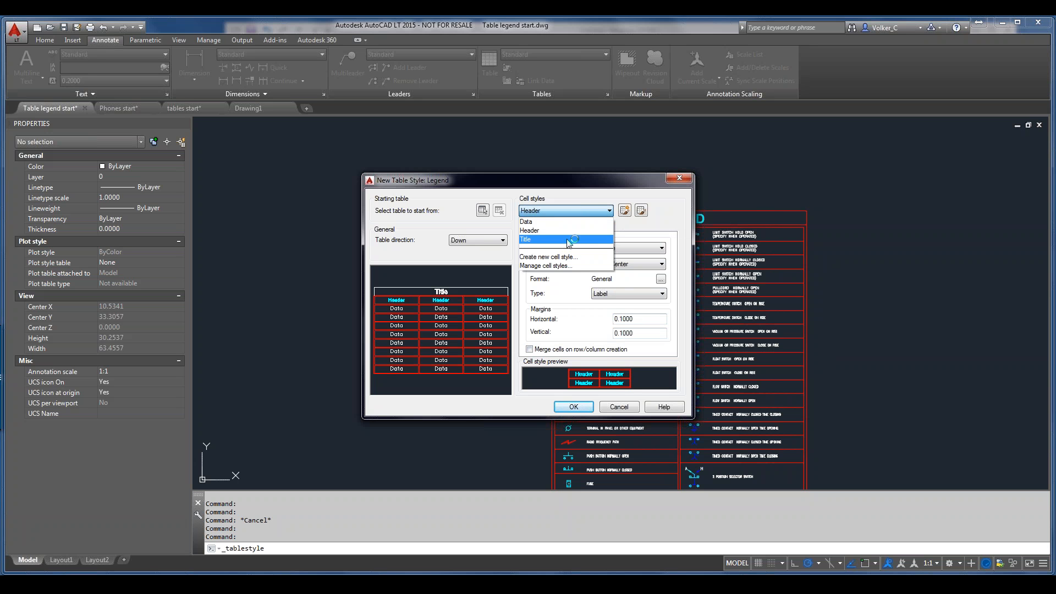
{"action": "left_click", "coordinate": [572, 239]}
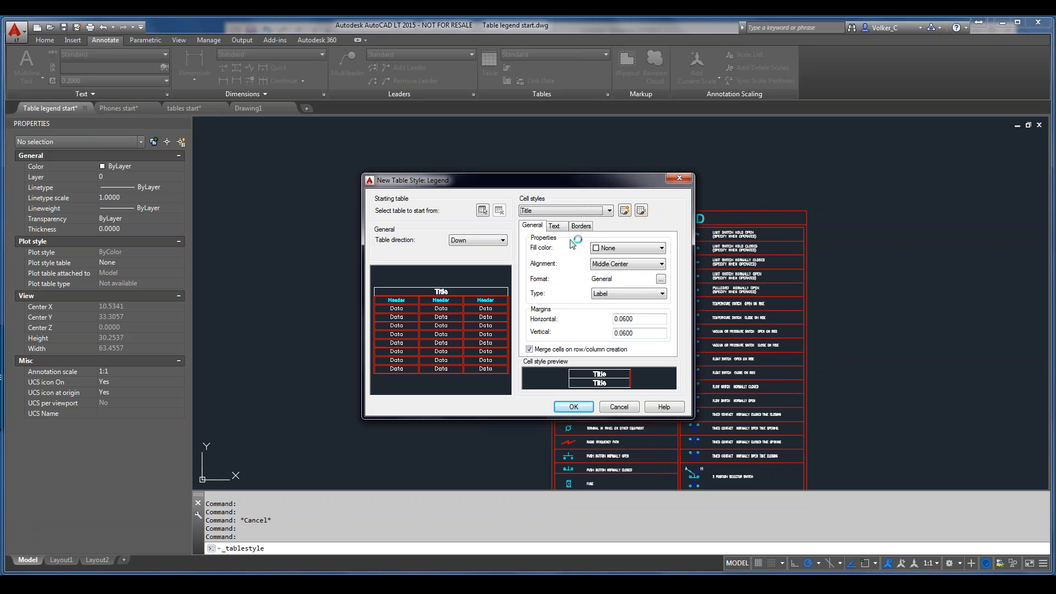
{"action": "mouse_move", "coordinate": [635, 319]}
{"action": "left_mouse_down"}
{"action": "mouse_move", "coordinate": [620, 318]}
{"action": "mouse_move", "coordinate": [622, 333]}
{"action": "left_mouse_up"}
{"action": "type", "text": "1000"}
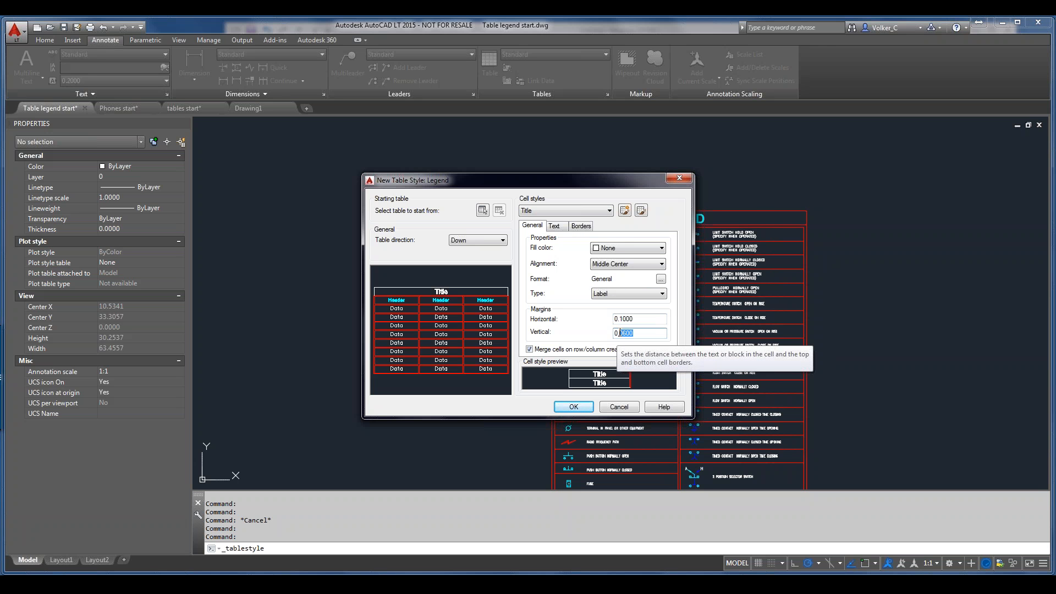
{"action": "type", "text": "1"}
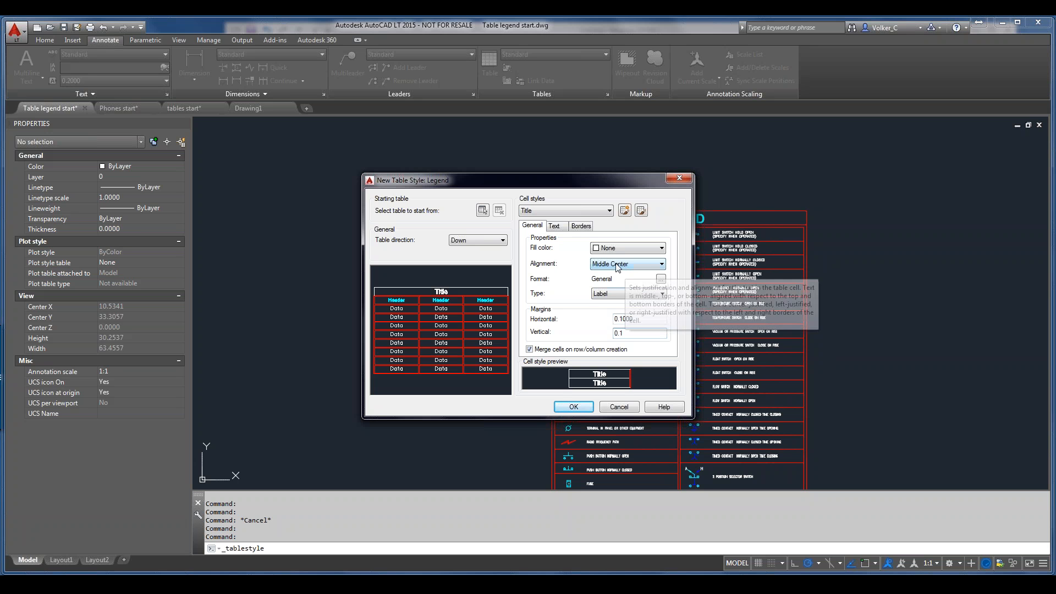
Step: Give the Title cell style the acme title text style, a text height of 0.75 and Cyan text color
{"action": "left_click", "coordinate": [559, 226]}
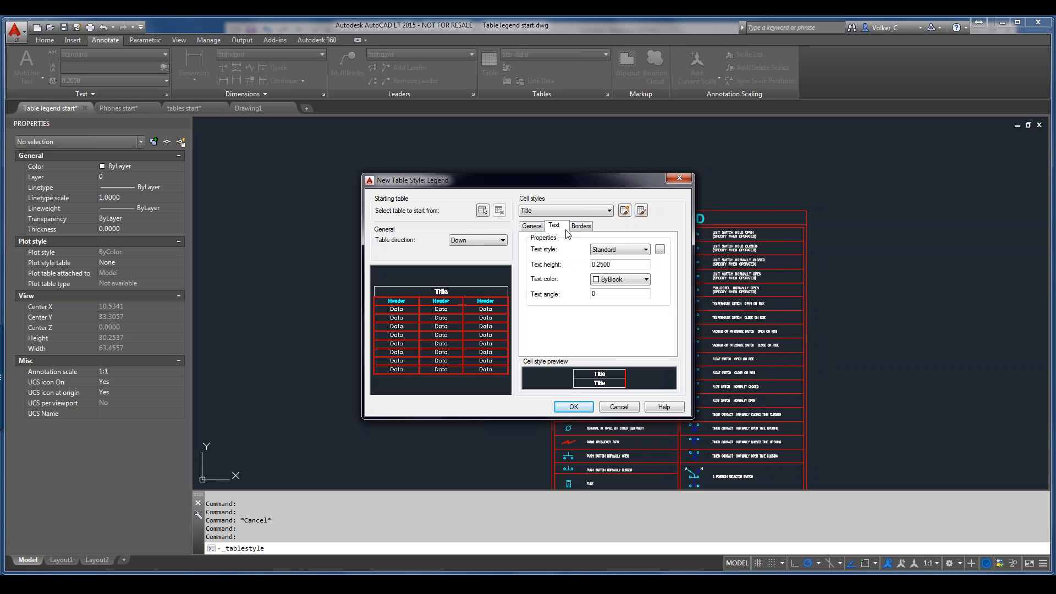
{"action": "left_click", "coordinate": [618, 251]}
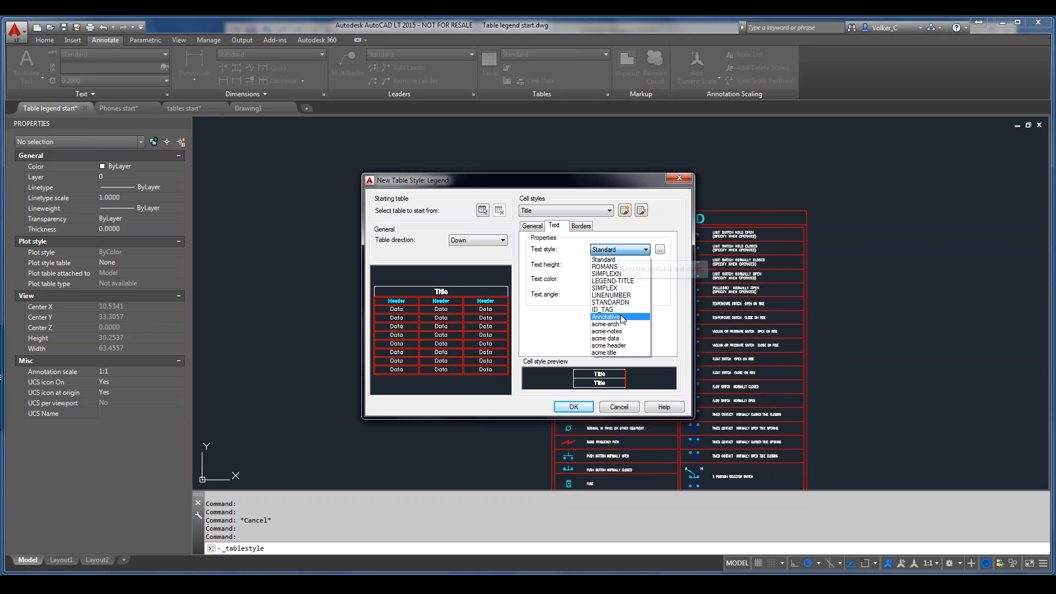
{"action": "left_click", "coordinate": [620, 352]}
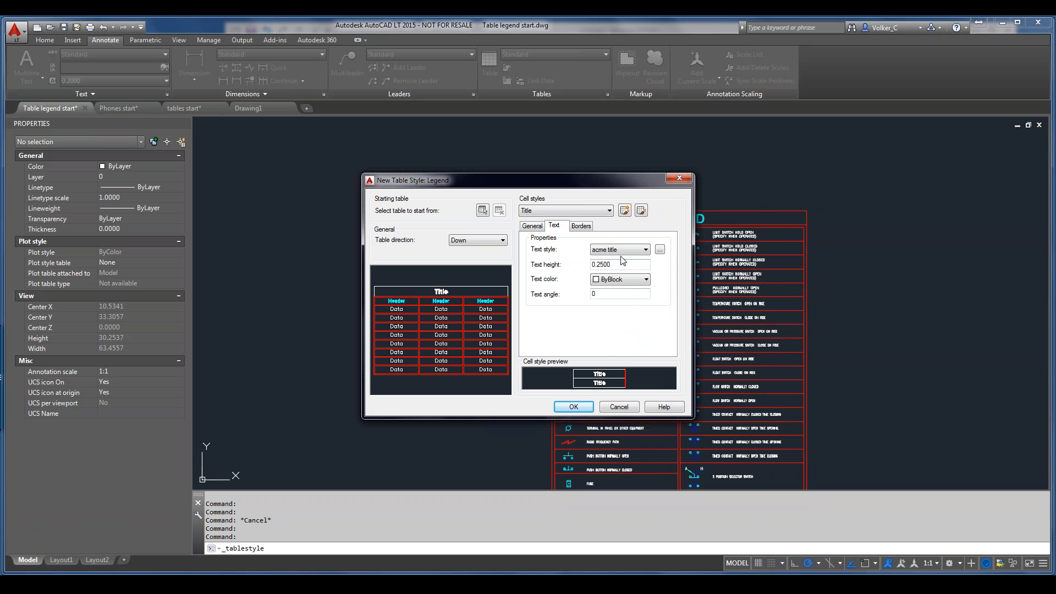
{"action": "left_click_drag", "start_coordinate": [612, 265], "coordinate": [598, 265]}
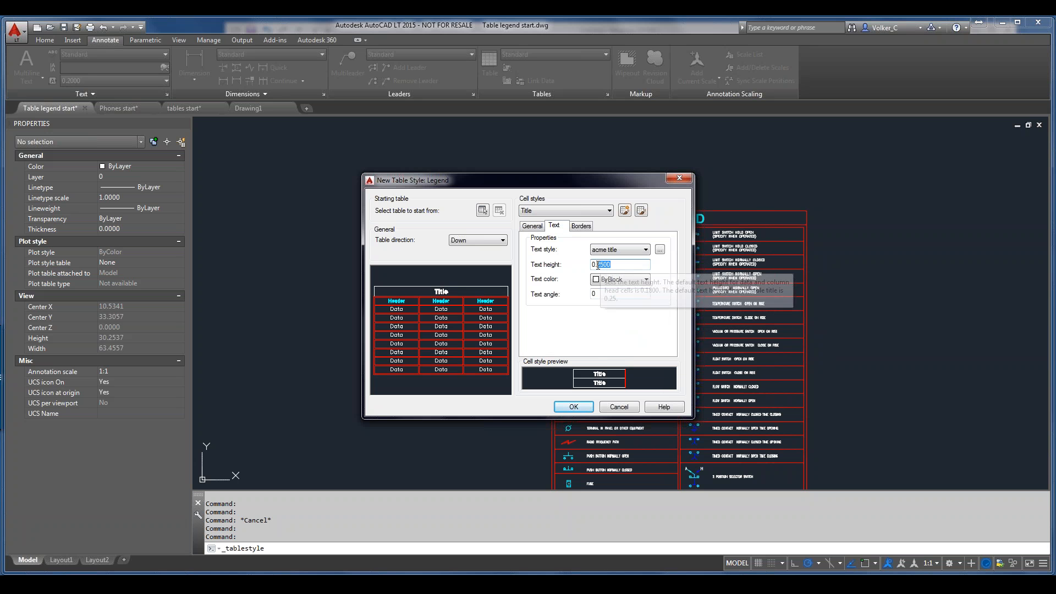
{"action": "key", "text": "BackSpace"}
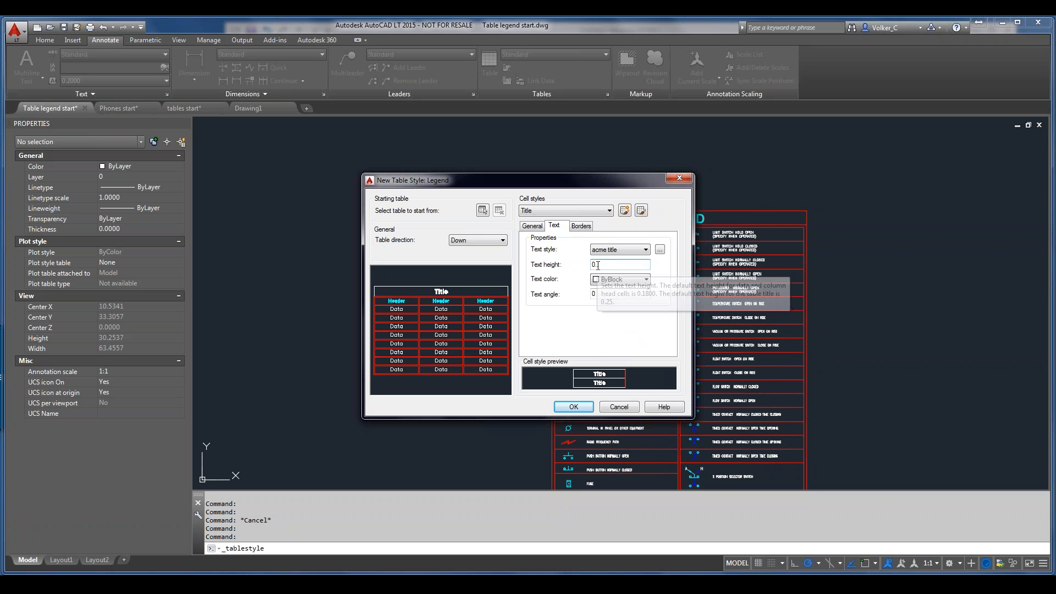
{"action": "type", "text": "75"}
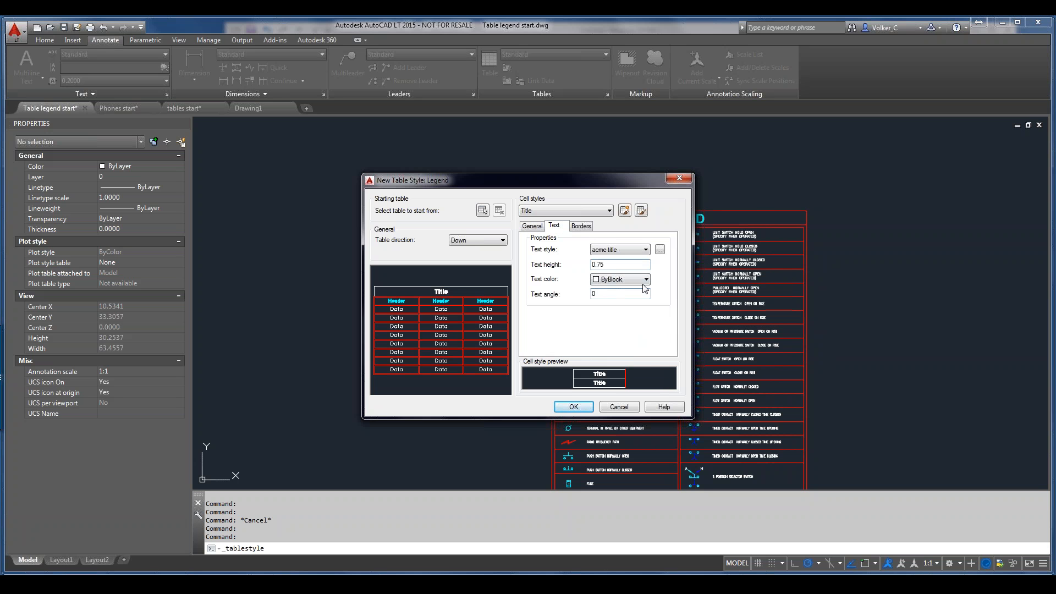
{"action": "left_click", "coordinate": [621, 279]}
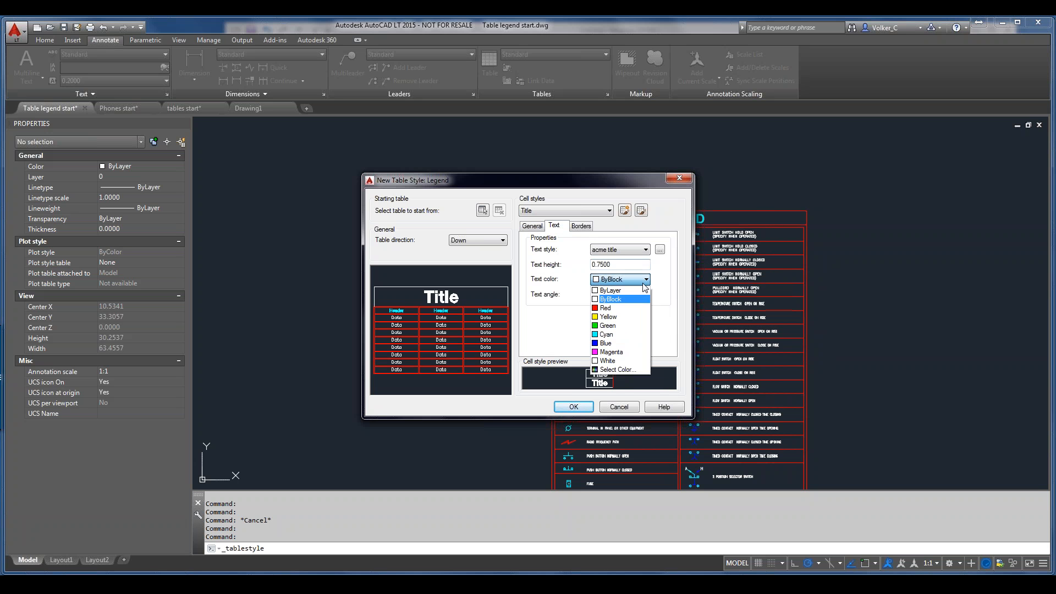
{"action": "left_click", "coordinate": [618, 335]}
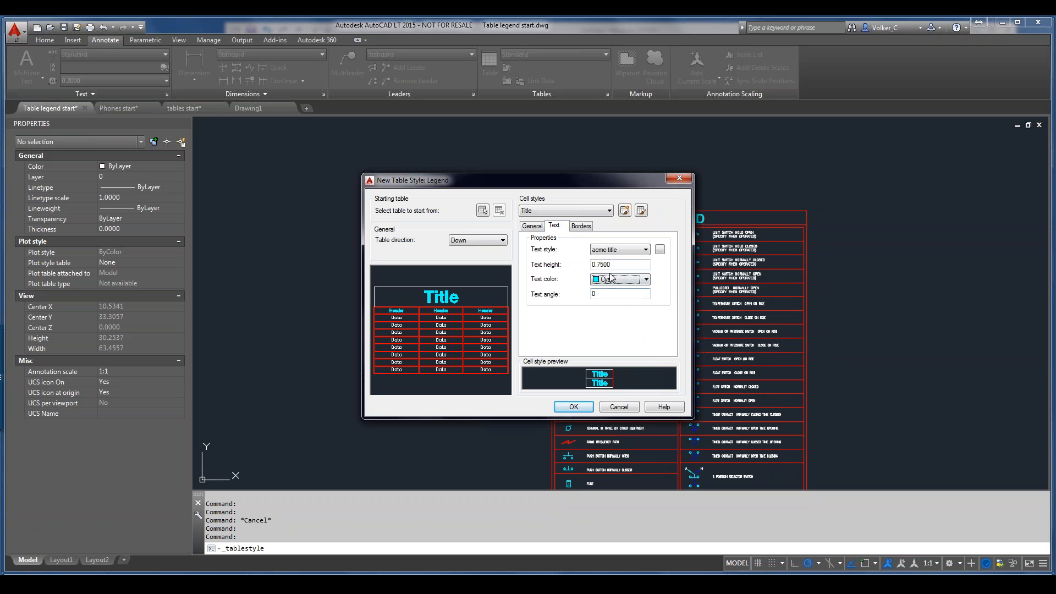
Step: Give the Legend table style's Title cells red double-line outside borders, and save the style
{"action": "left_click", "coordinate": [581, 226]}
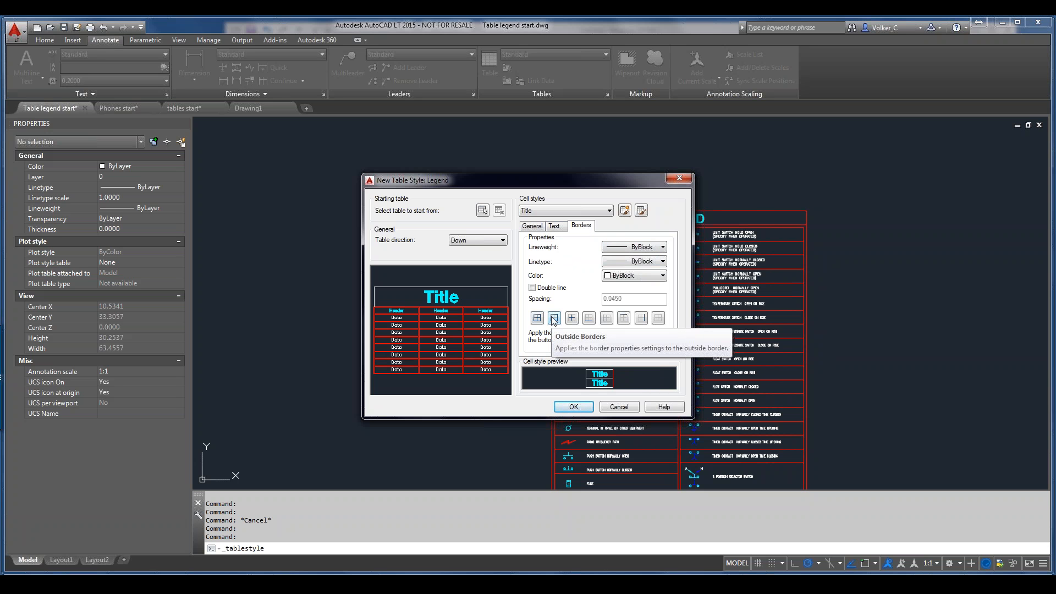
{"action": "left_click", "coordinate": [537, 288]}
{"action": "left_click", "coordinate": [608, 275]}
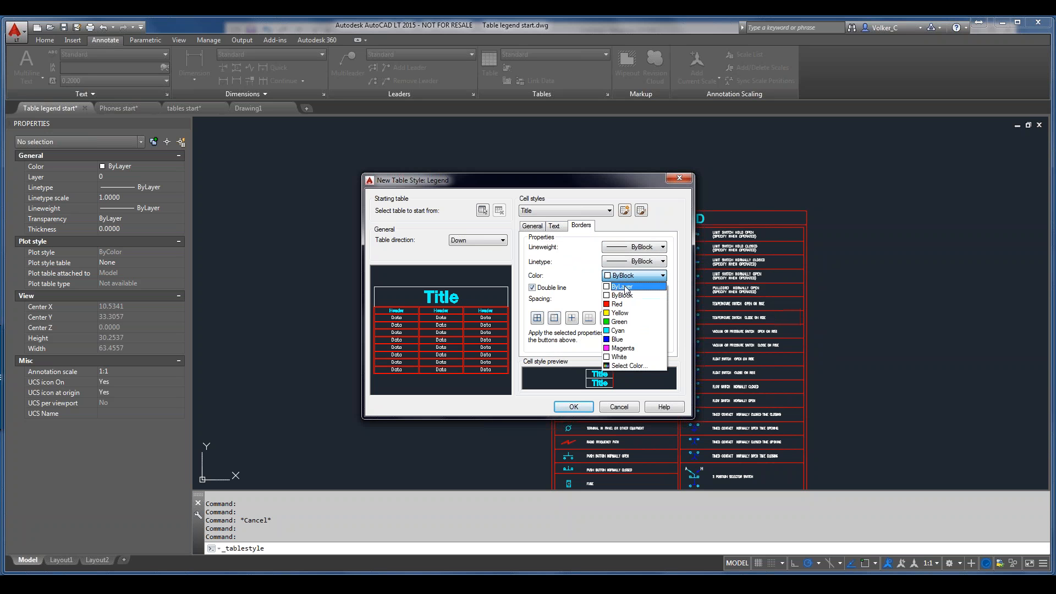
{"action": "left_click", "coordinate": [621, 302]}
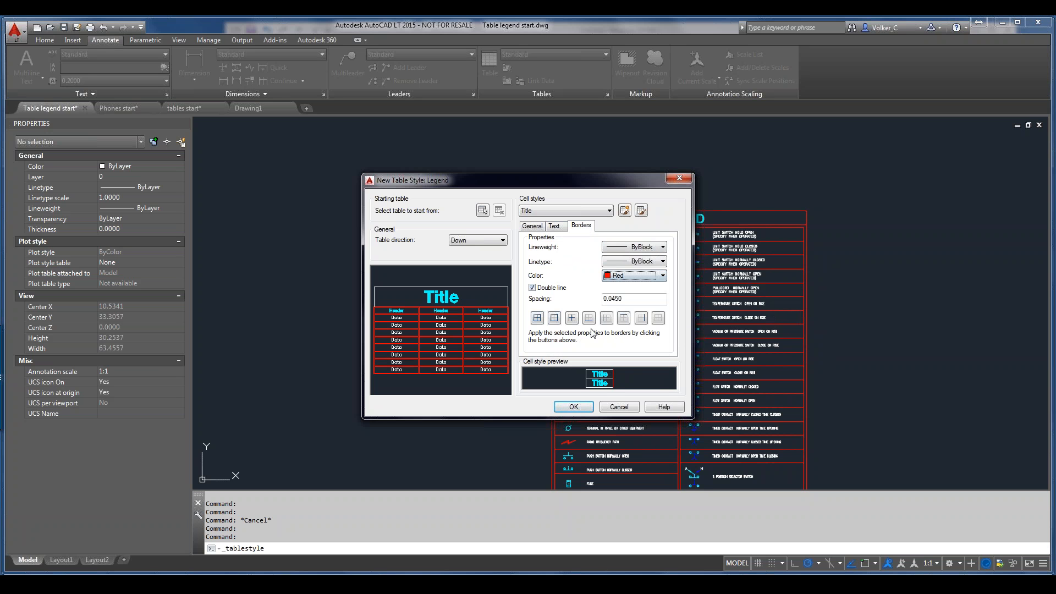
{"action": "left_click", "coordinate": [558, 318]}
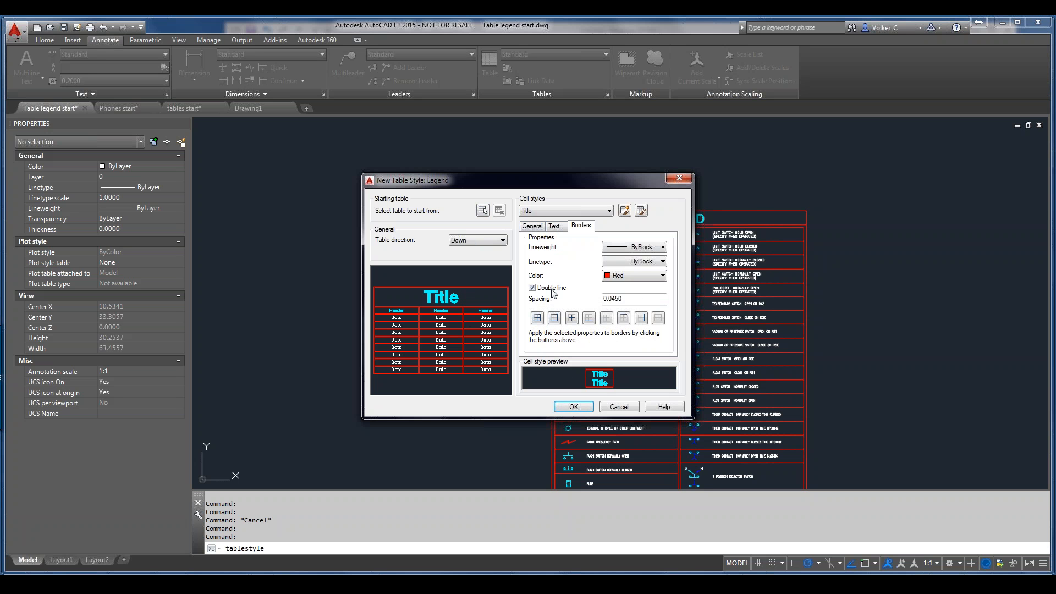
{"action": "left_click", "coordinate": [574, 407]}
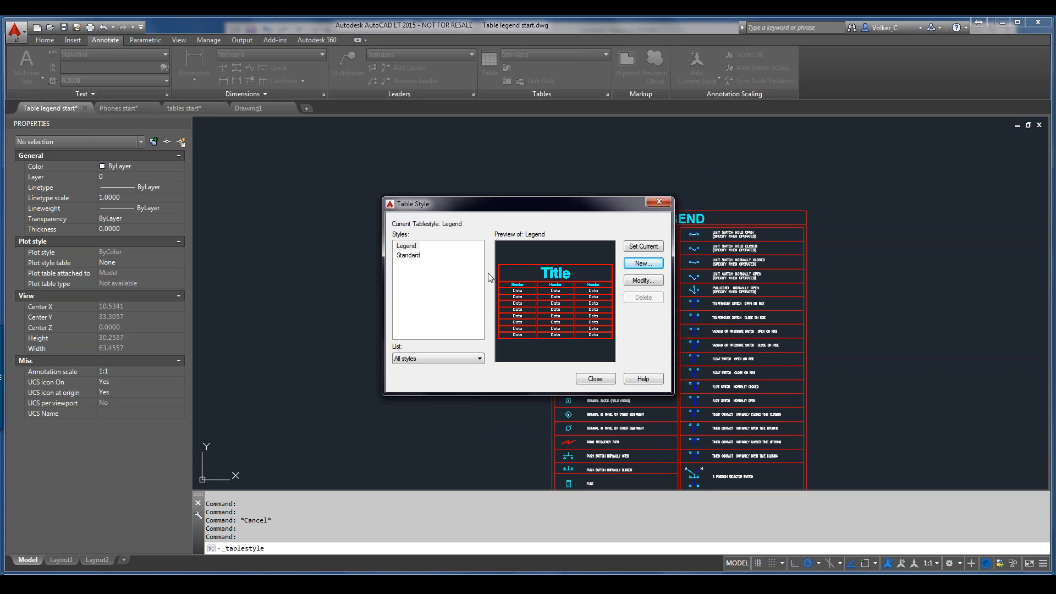
{"action": "left_click", "coordinate": [591, 379]}
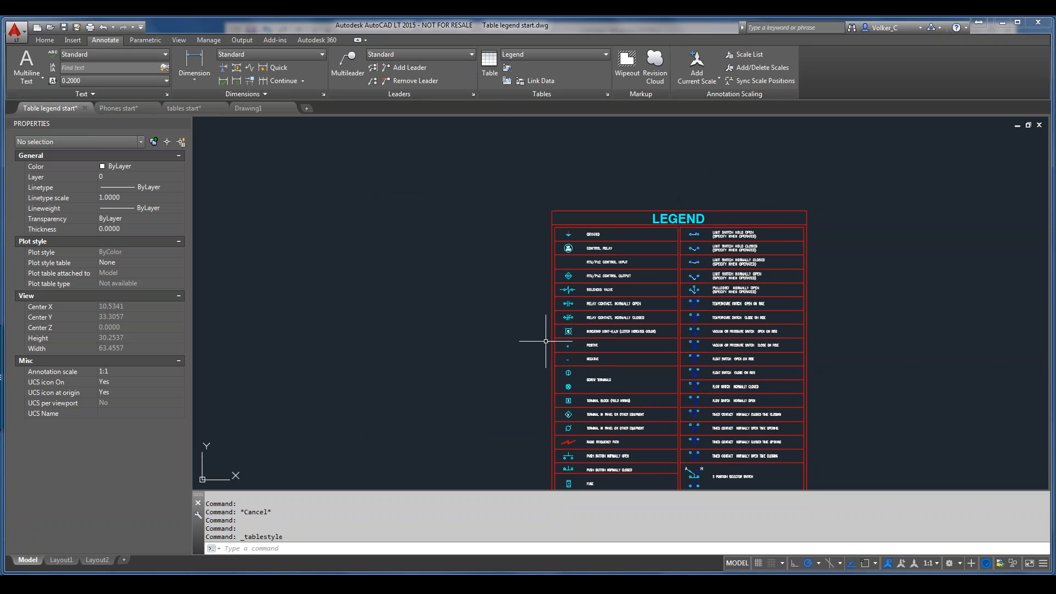
Step: Insert an empty Legend-style table with 4 columns, 5 data rows and column width 4.5 in the blank area beside the existing legend
{"action": "left_click", "coordinate": [478, 67]}
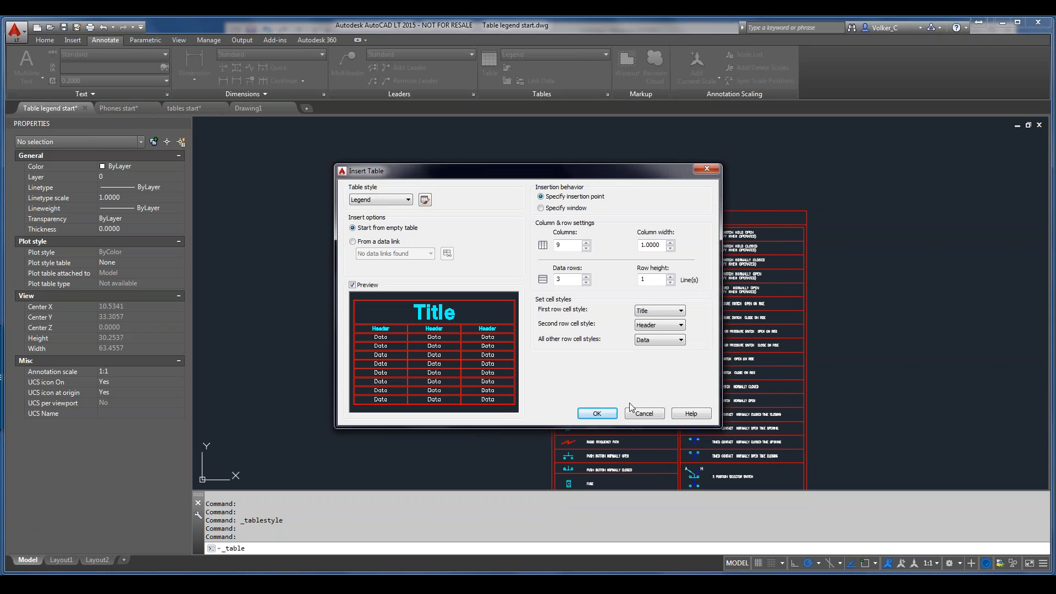
{"action": "left_click", "coordinate": [564, 246]}
{"action": "double_click", "coordinate": [563, 247]}
{"action": "type", "text": "2"}
{"action": "type", "text": "4"}
{"action": "double_click", "coordinate": [555, 280]}
{"action": "double_click", "coordinate": [660, 244]}
{"action": "type", "text": "4"}
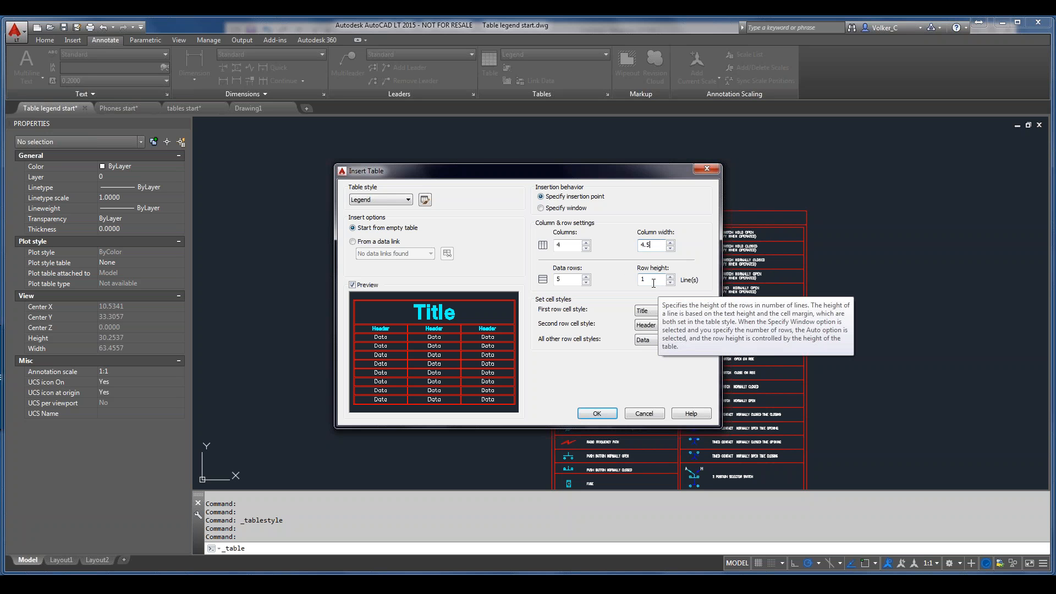
{"action": "left_click", "coordinate": [597, 413]}
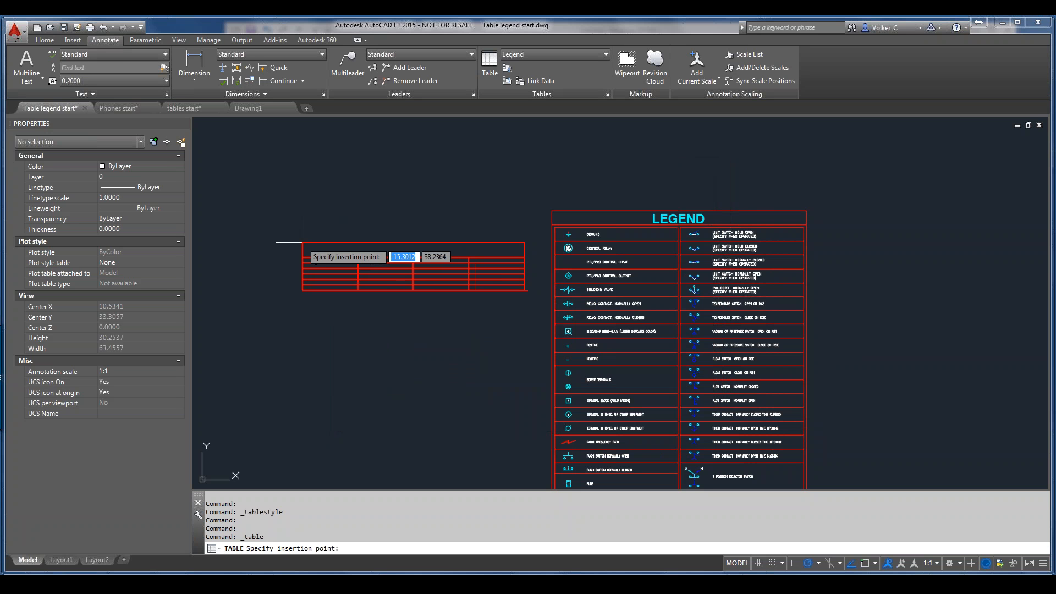
{"action": "left_click", "coordinate": [302, 241]}
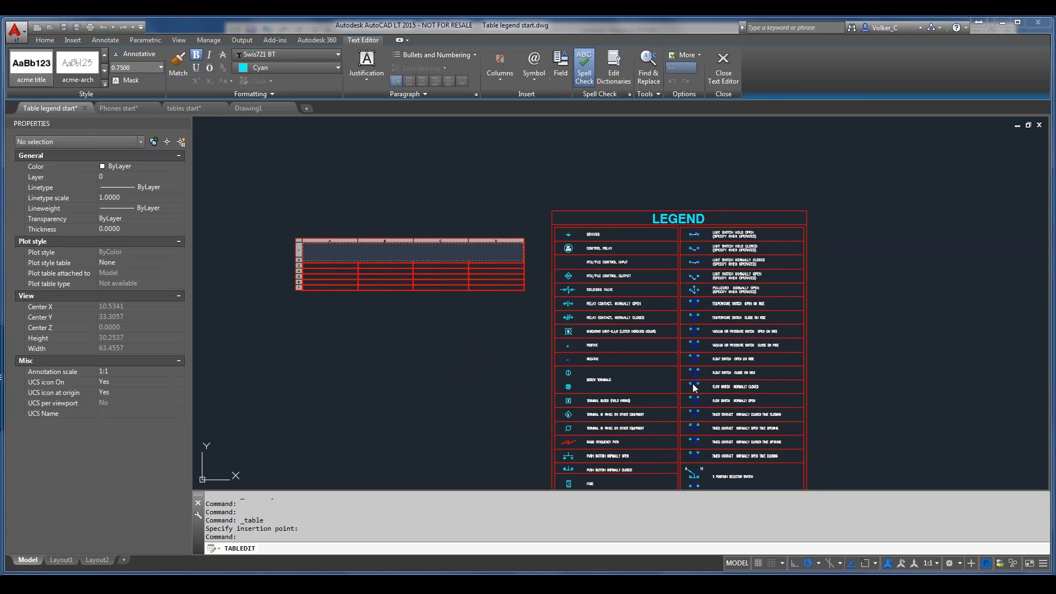
Step: Enter LEGEND in capitals as the new table's title and finish the text editing
{"action": "type", "text": "Lege"}
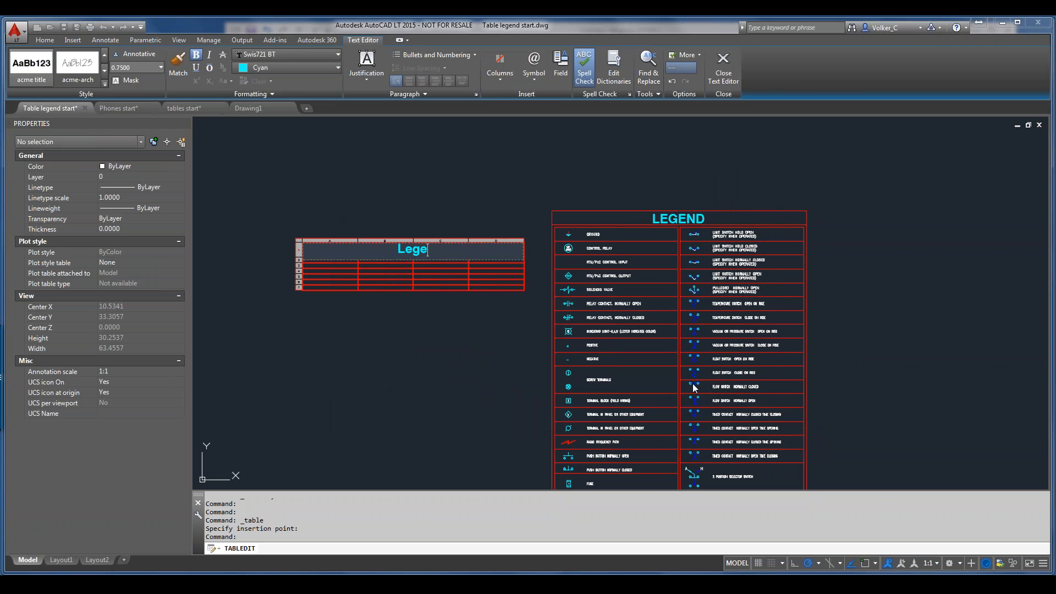
{"action": "key", "text": "BackSpace"}
{"action": "key", "text": "BackSpace"}
{"action": "key", "text": "BackSpace"}
{"action": "type", "text": "EGEND"}
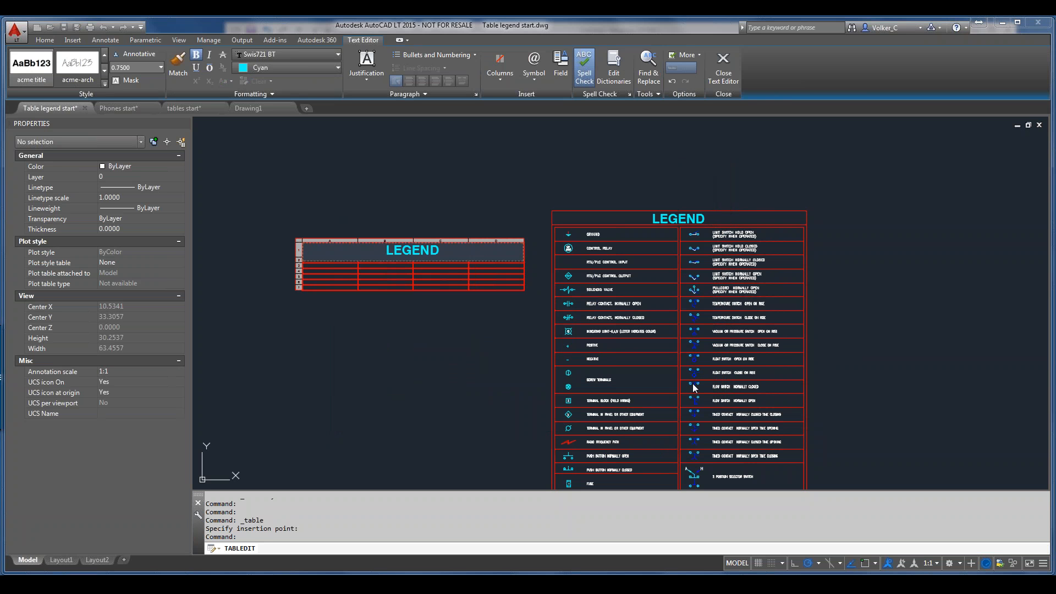
{"action": "key", "text": "Tab"}
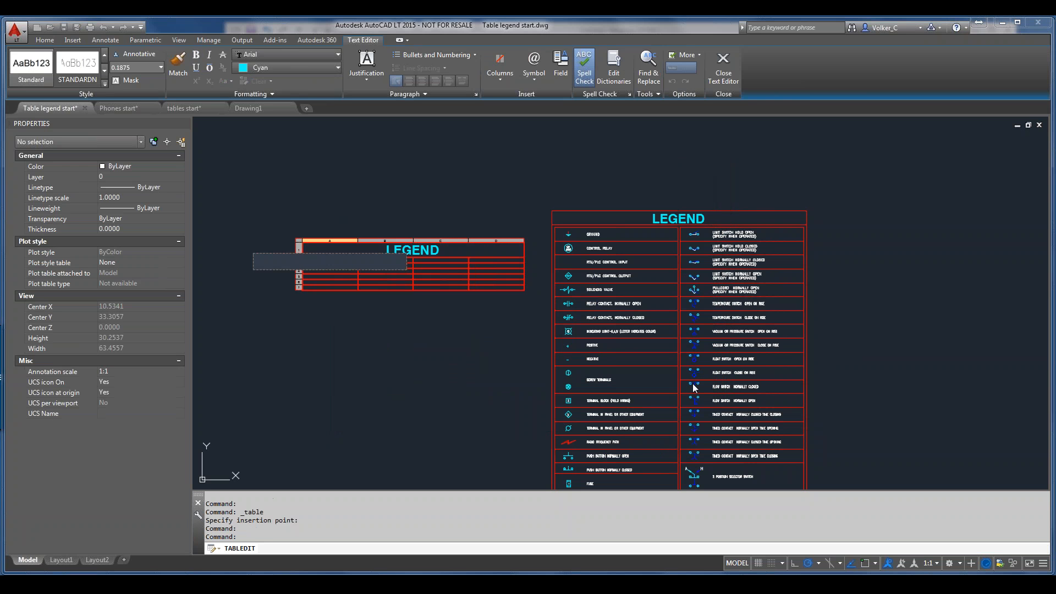
{"action": "left_click", "coordinate": [340, 230]}
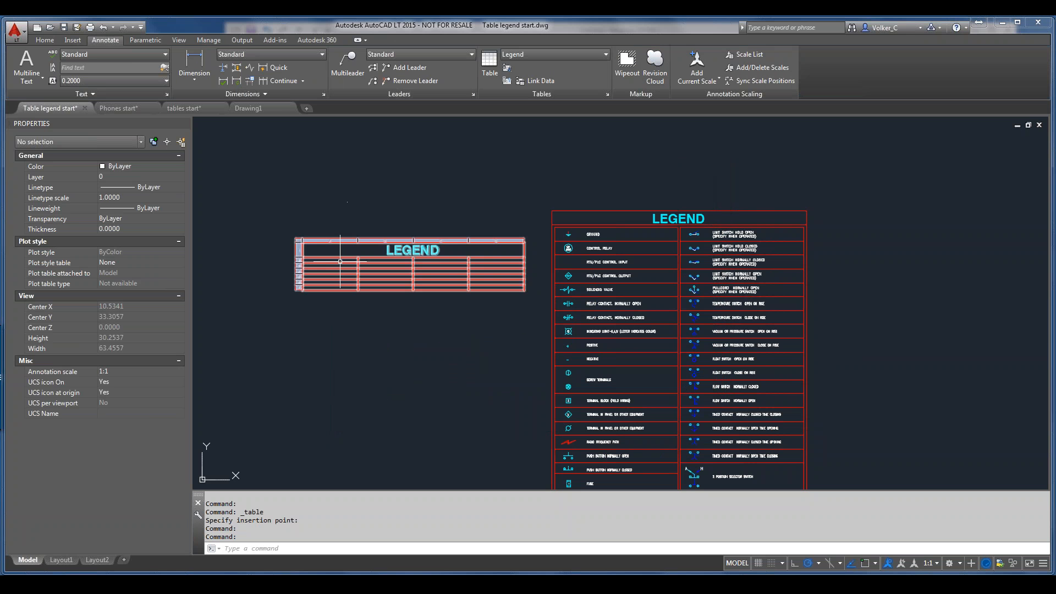
Step: Examine the new table's empty cells and the GROUND symbol block in the existing legend's first row
{"action": "scroll", "coordinate": [342, 261], "scroll_direction": "up", "scroll_amount": 6}
{"action": "middle_click_drag", "start_coordinate": [401, 214], "coordinate": [622, 285]}
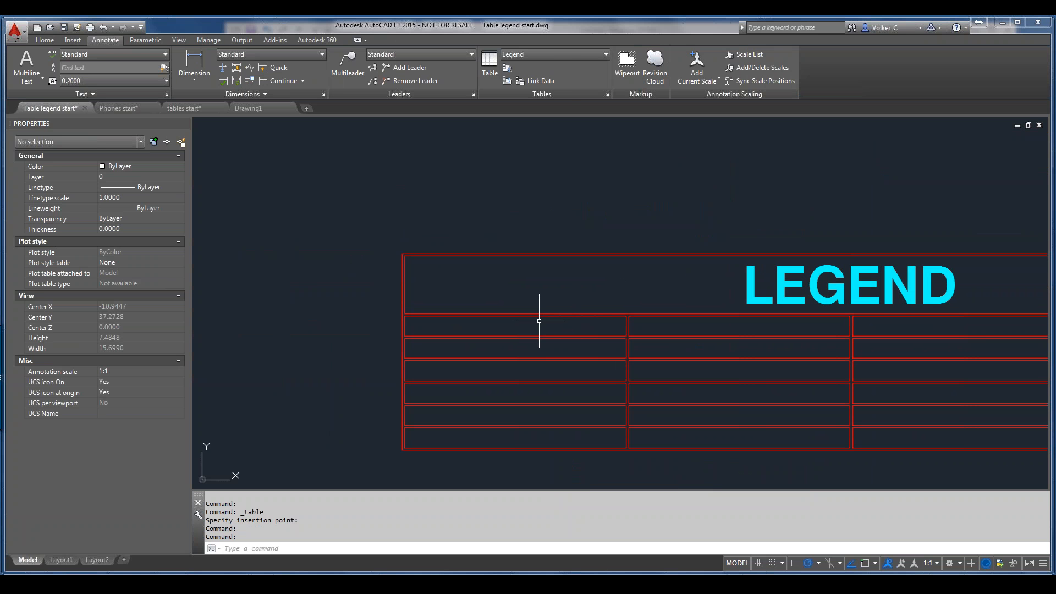
{"action": "left_click", "coordinate": [535, 322]}
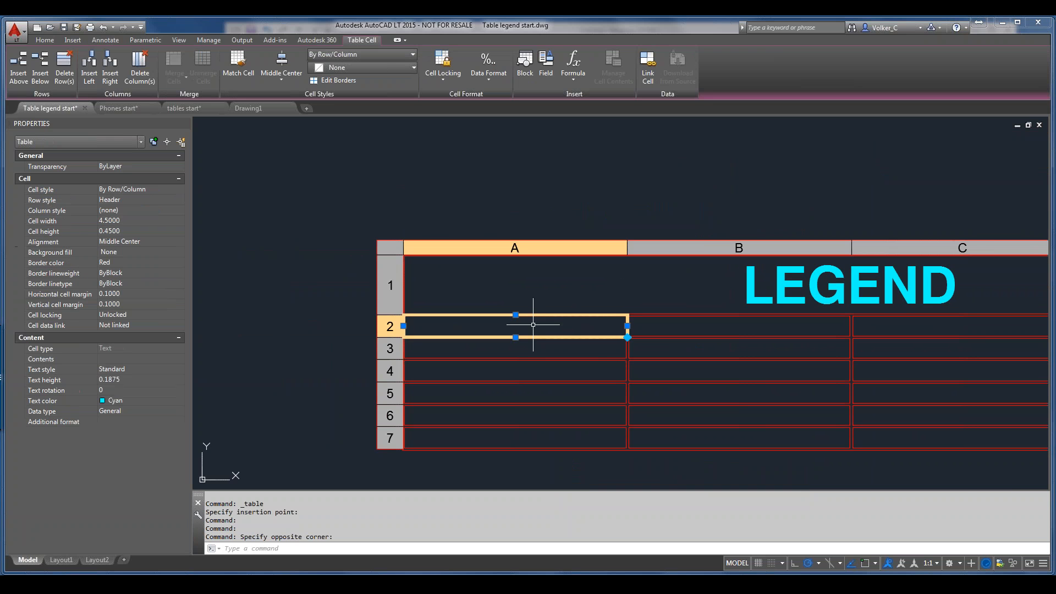
{"action": "scroll", "coordinate": [929, 190], "scroll_direction": "down", "scroll_amount": 4}
{"action": "middle_click_drag", "start_coordinate": [938, 183], "coordinate": [515, 288]}
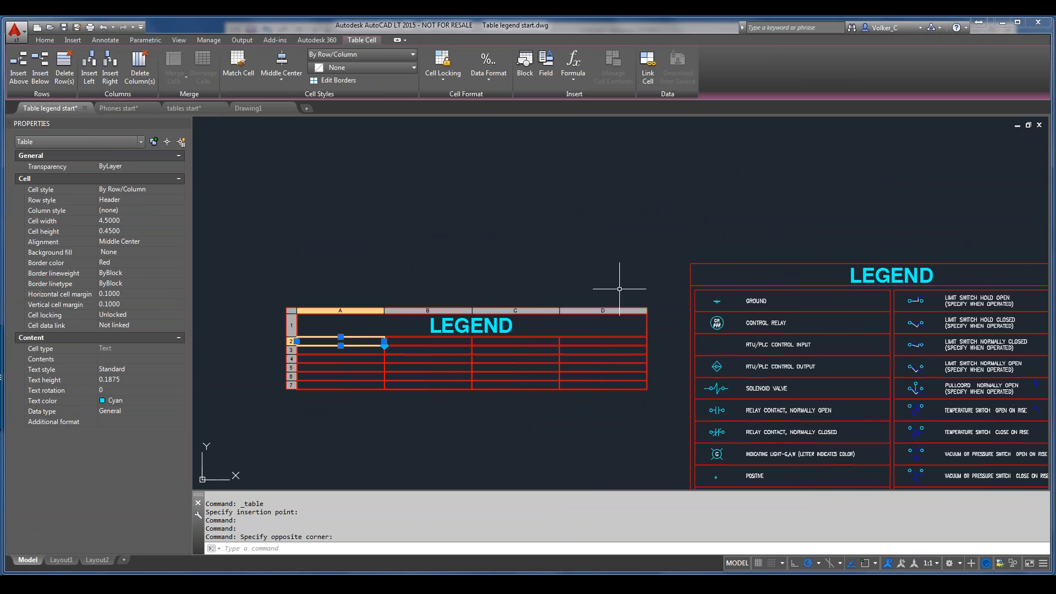
{"action": "scroll", "coordinate": [716, 301], "scroll_direction": "up", "scroll_amount": 5}
{"action": "left_click", "coordinate": [716, 299]}
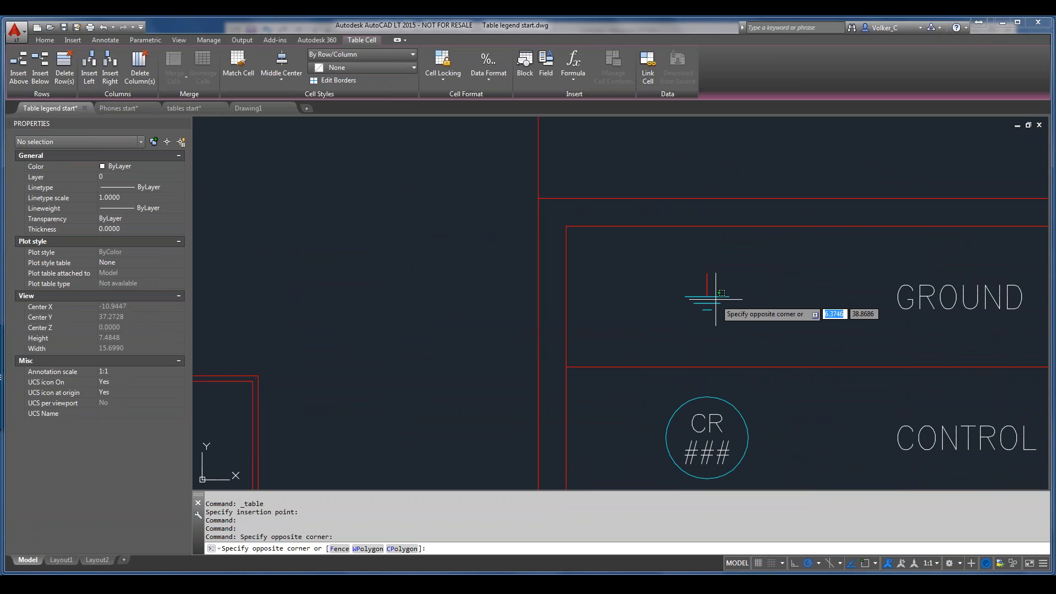
{"action": "left_click", "coordinate": [707, 296]}
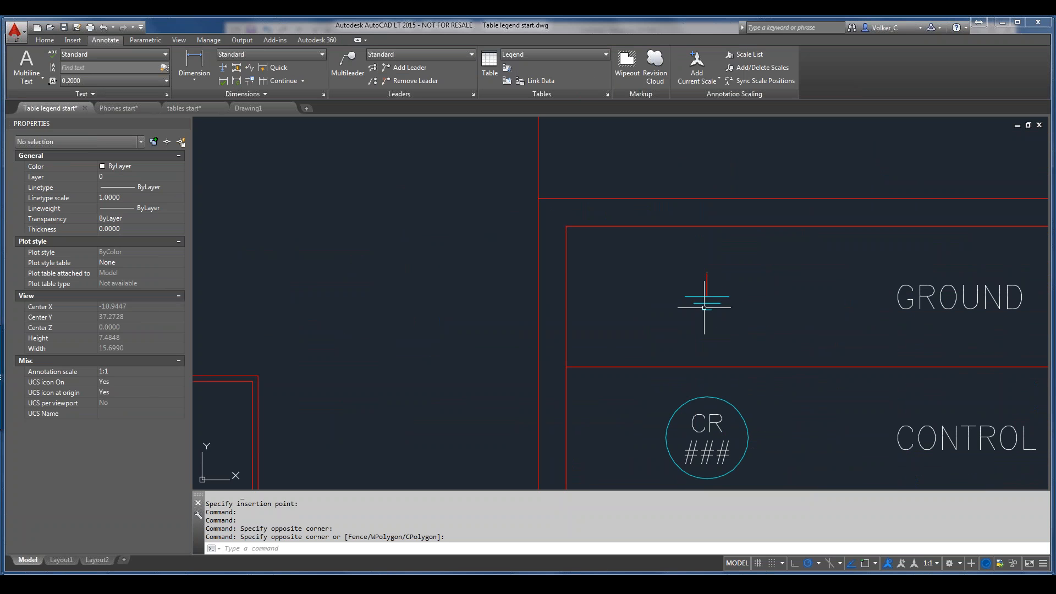
{"action": "left_click", "coordinate": [704, 307]}
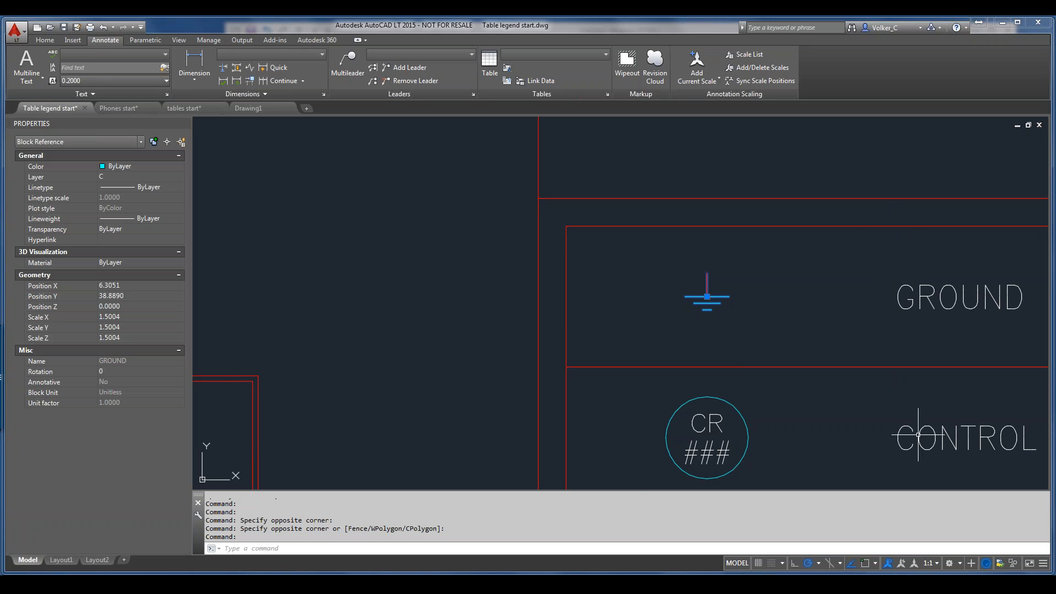
{"action": "scroll", "coordinate": [890, 273], "scroll_direction": "down", "scroll_amount": 2}
{"action": "mouse_move", "coordinate": [598, 276]}
{"action": "middle_mouse_down"}
{"action": "mouse_move", "coordinate": [759, 238]}
{"action": "mouse_move", "coordinate": [830, 207]}
{"action": "middle_mouse_up"}
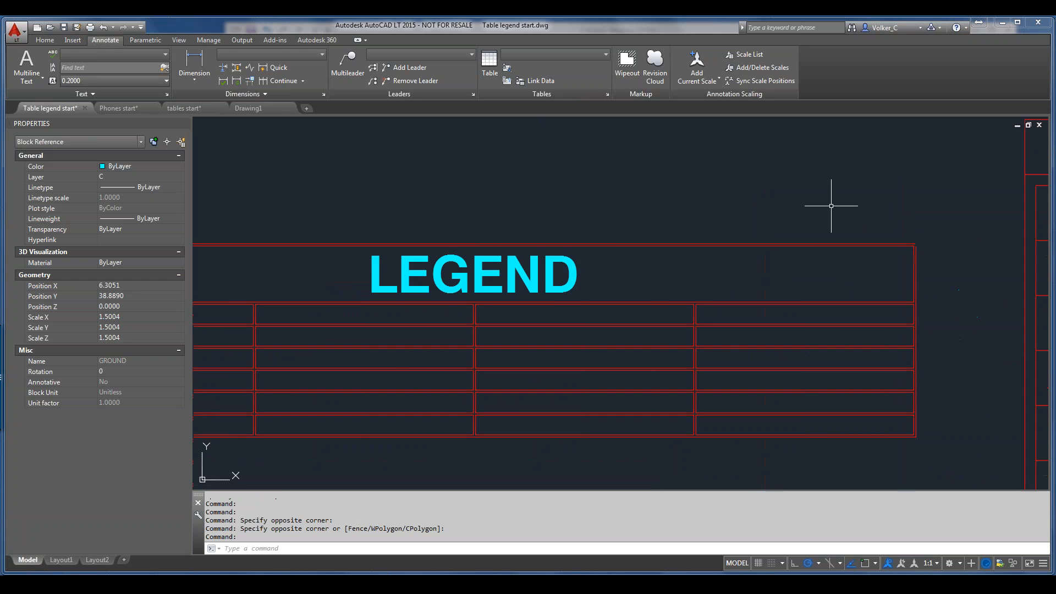
{"action": "mouse_move", "coordinate": [321, 225]}
{"action": "middle_mouse_down"}
{"action": "mouse_move", "coordinate": [358, 232]}
{"action": "mouse_move", "coordinate": [704, 188]}
{"action": "middle_mouse_up"}
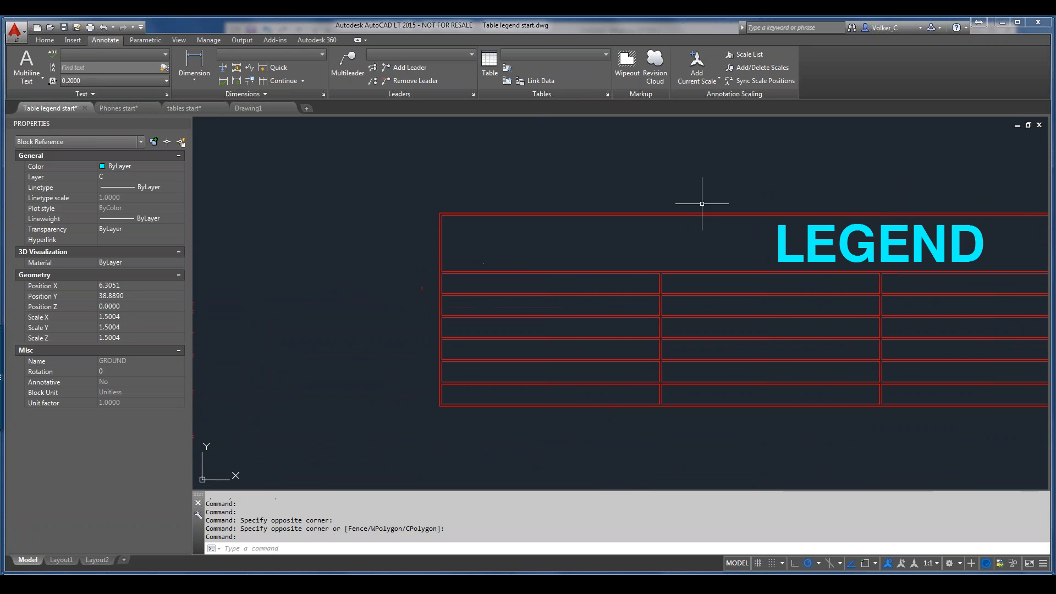
Step: Insert the TST block into cell A2 of the new table with AutoFit on and Middle Center alignment
{"action": "left_click", "coordinate": [513, 281]}
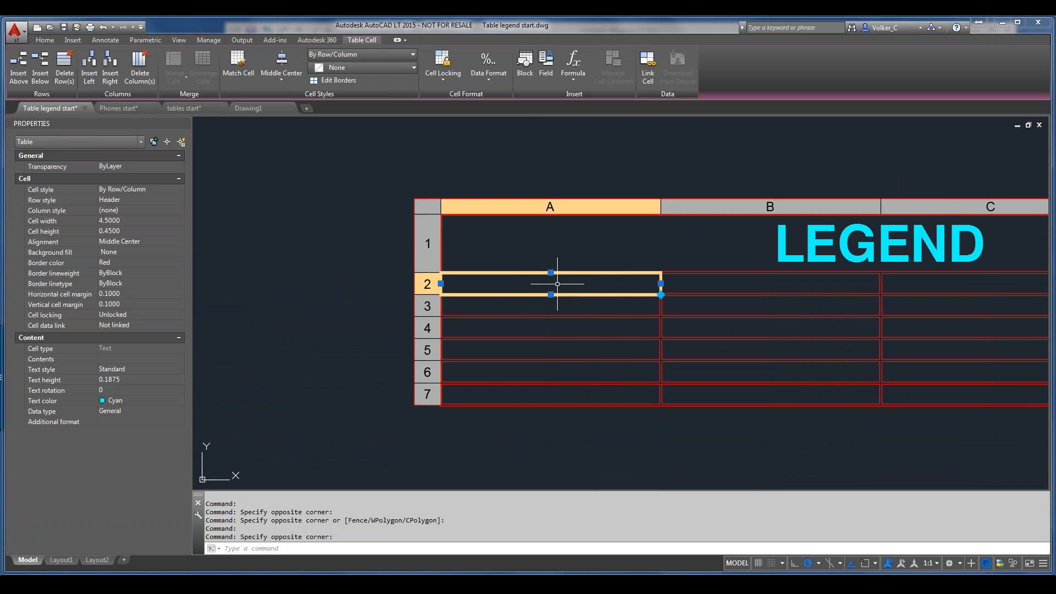
{"action": "double_click", "coordinate": [557, 284]}
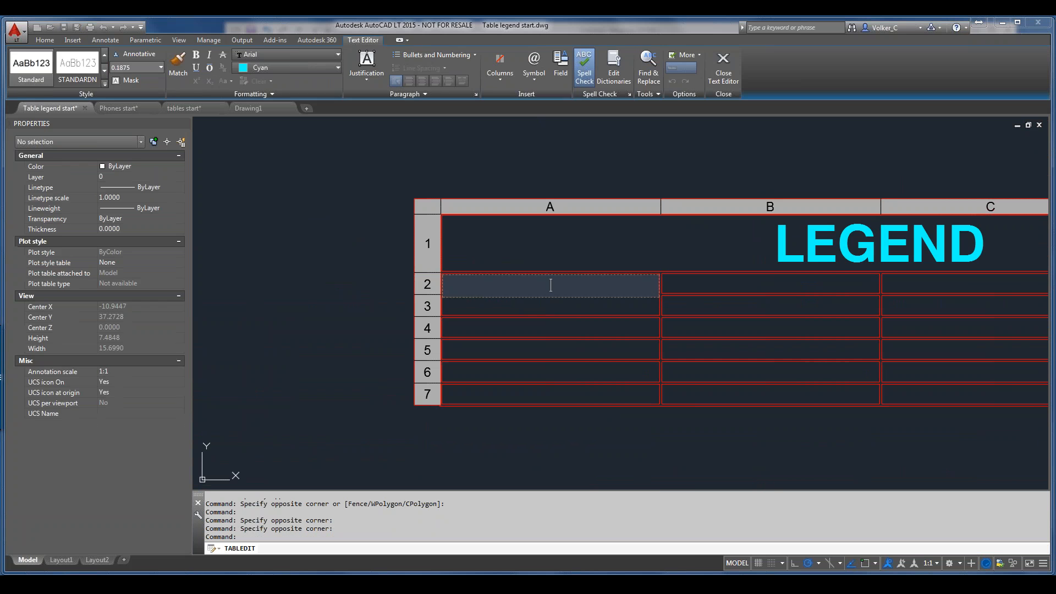
{"action": "key", "text": "Escape"}
{"action": "right_click", "coordinate": [554, 286]}
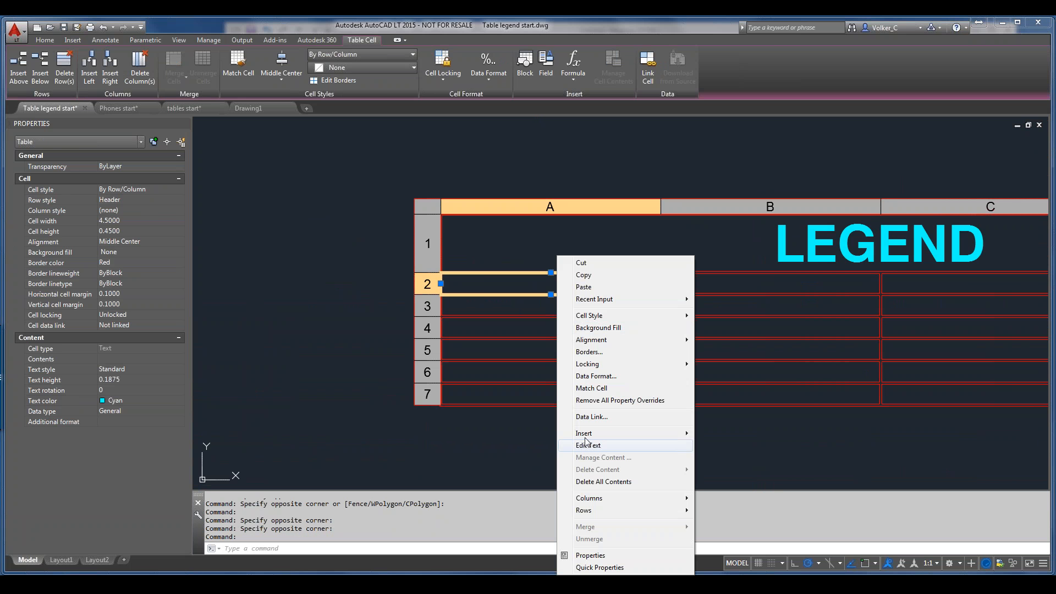
{"action": "mouse_move", "coordinate": [585, 435]}
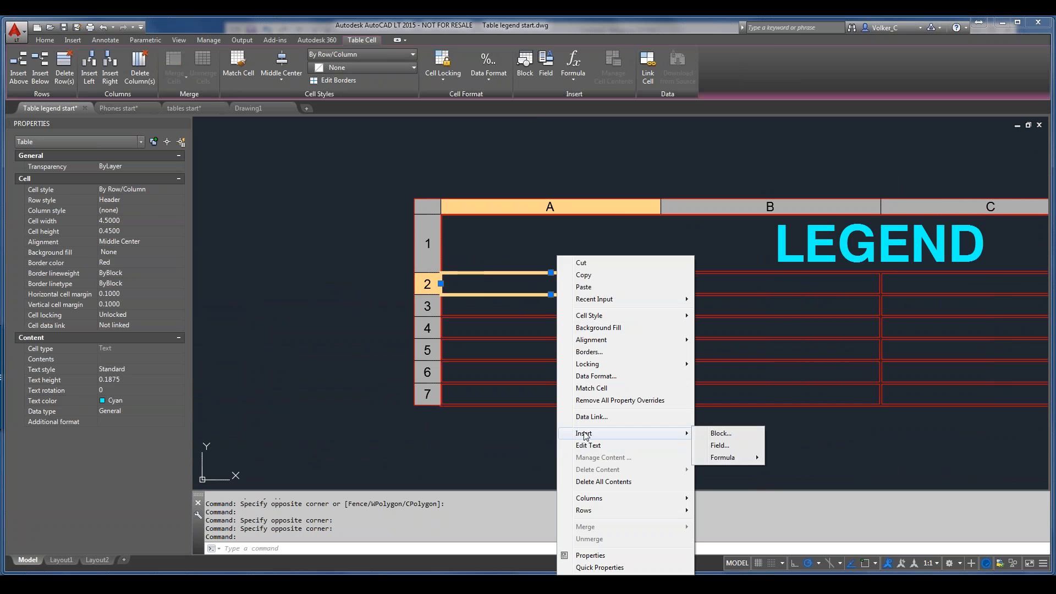
{"action": "left_click", "coordinate": [718, 434]}
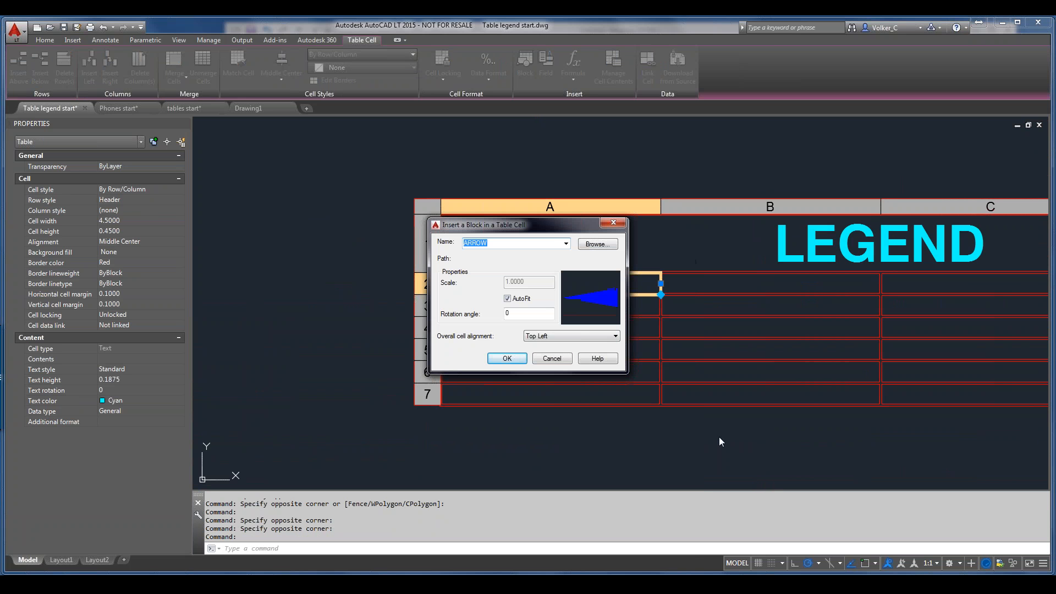
{"action": "left_click", "coordinate": [565, 243]}
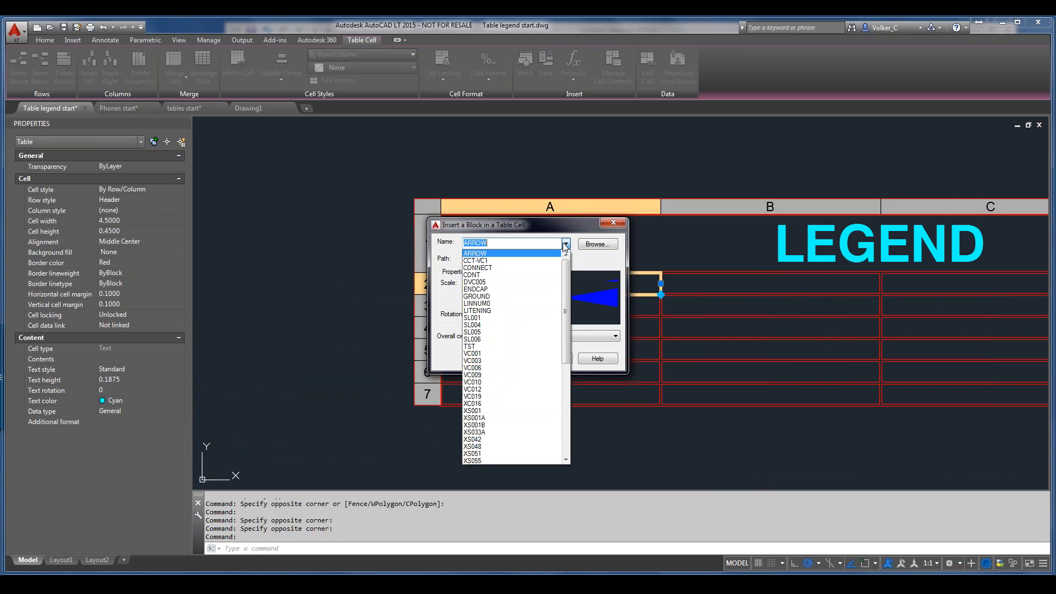
{"action": "left_click", "coordinate": [475, 347]}
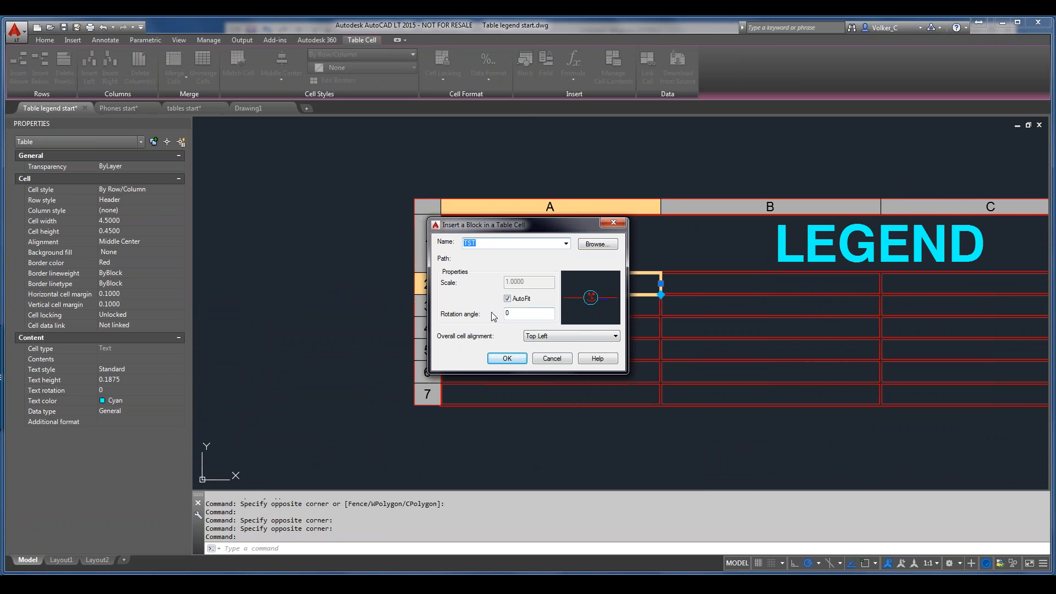
{"action": "left_click", "coordinate": [543, 337]}
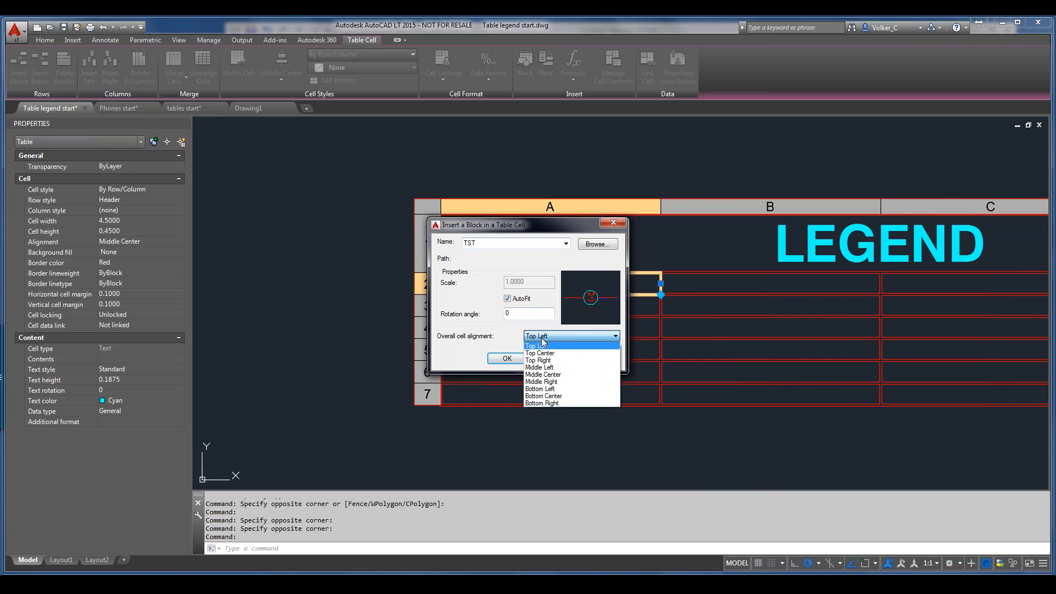
{"action": "left_click", "coordinate": [535, 376]}
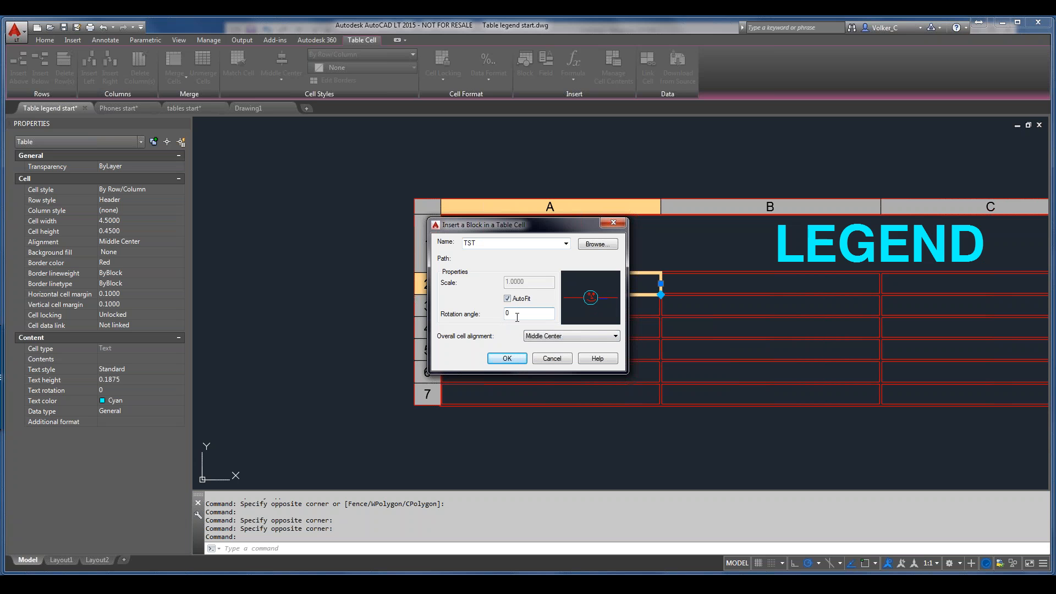
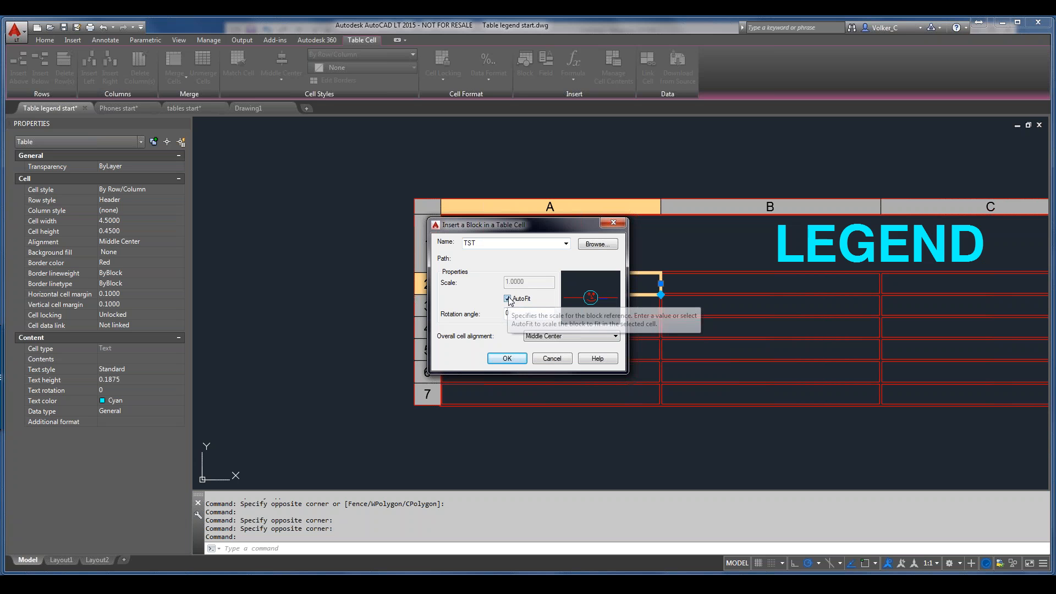
{"action": "left_click", "coordinate": [506, 358]}
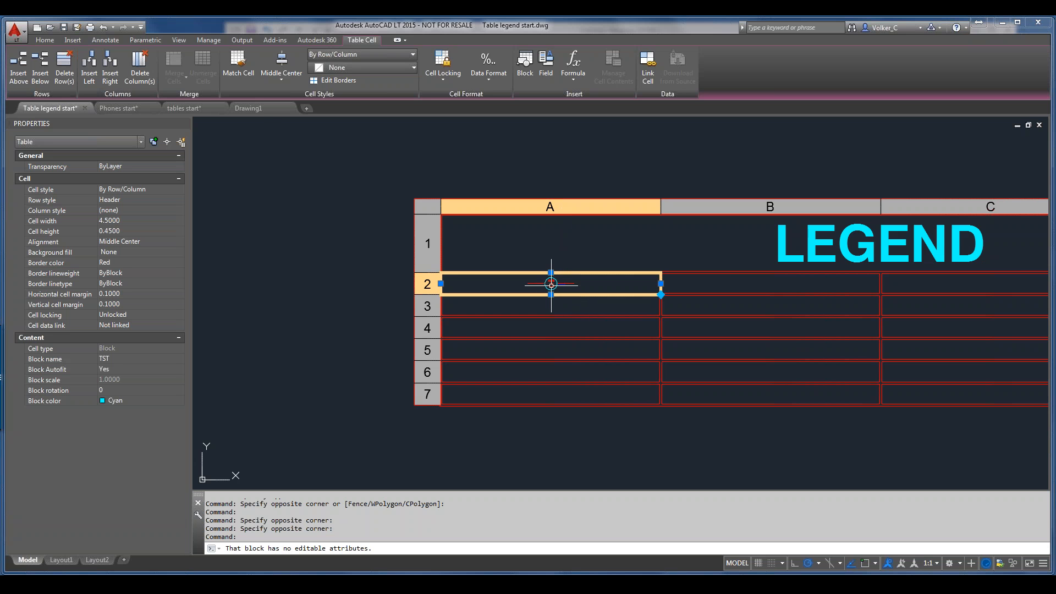
Step: Stretch row 2 of the new table downward to a height of about 0.80 and inspect the TST block
{"action": "scroll", "coordinate": [551, 279], "scroll_direction": "up", "scroll_amount": 2}
{"action": "scroll", "coordinate": [551, 279], "scroll_direction": "up", "scroll_amount": 2}
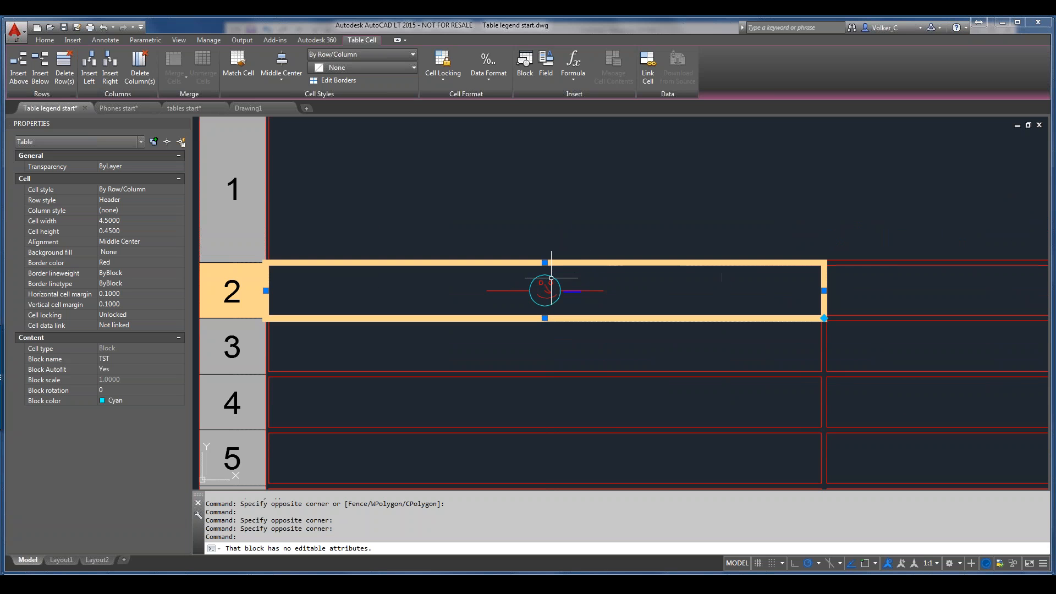
{"action": "left_click", "coordinate": [544, 317]}
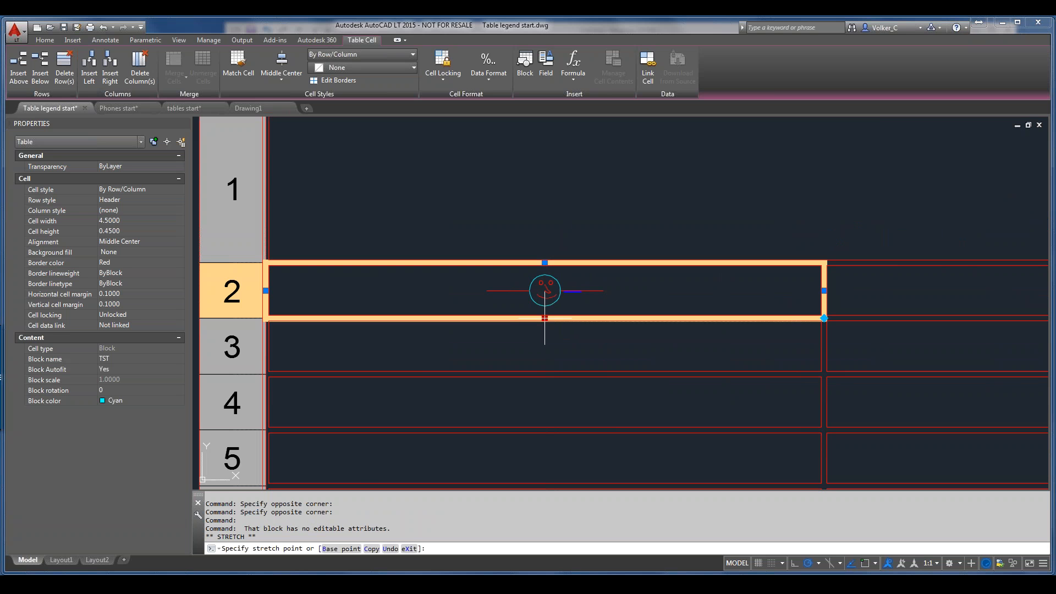
{"action": "left_click", "coordinate": [545, 362]}
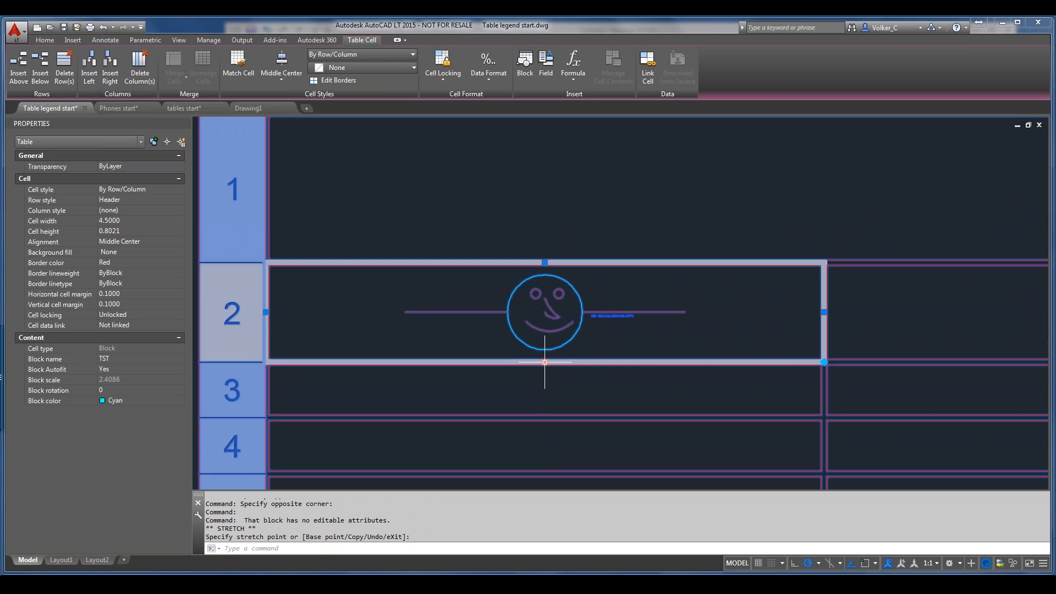
{"action": "key", "text": "Escape"}
{"action": "scroll", "coordinate": [545, 295], "scroll_direction": "down", "scroll_amount": 5}
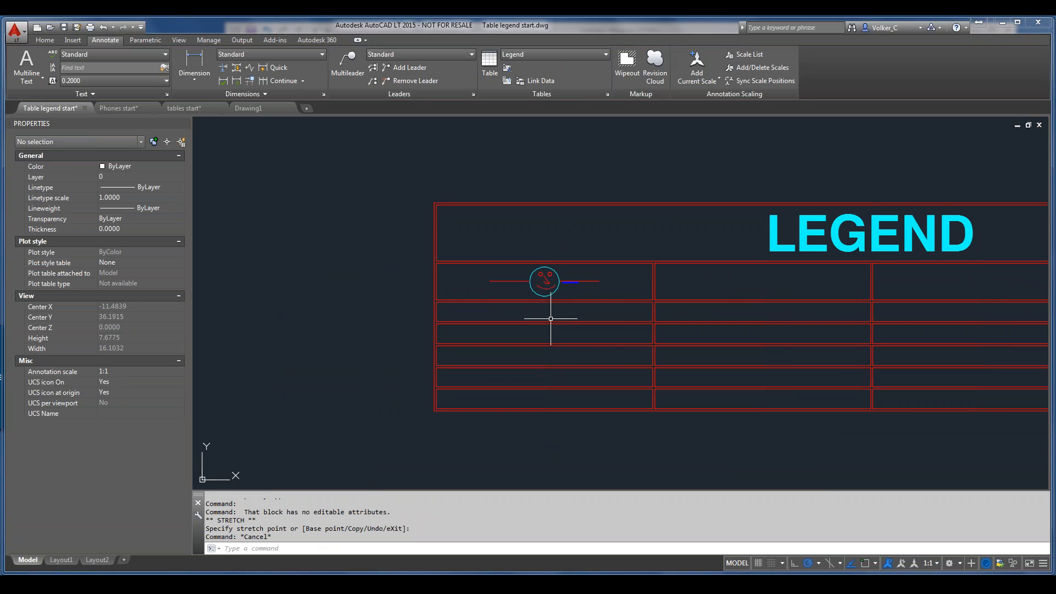
{"action": "scroll", "coordinate": [567, 278], "scroll_direction": "up", "scroll_amount": 4}
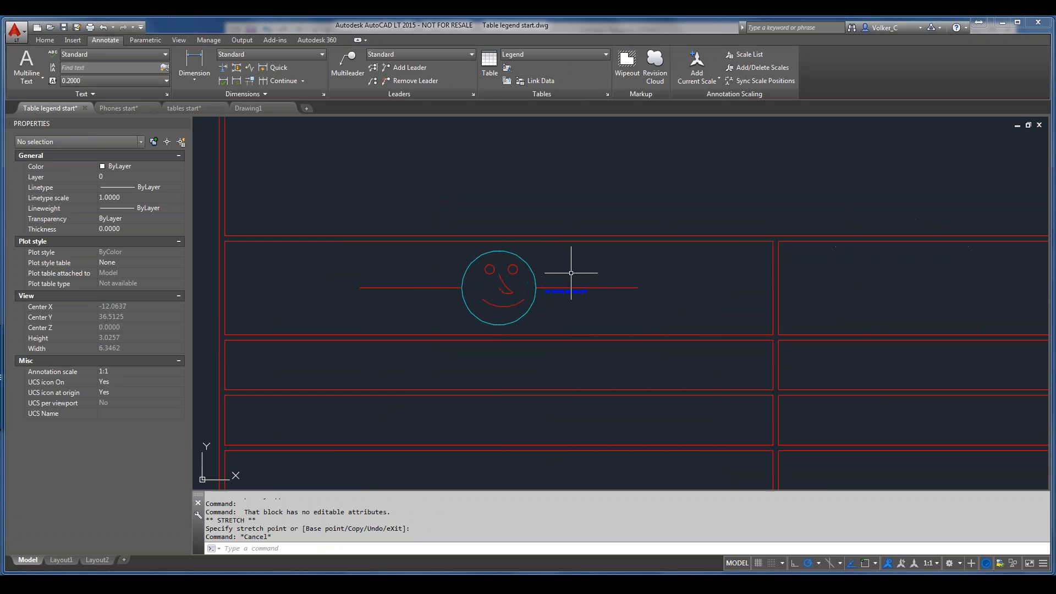
{"action": "scroll", "coordinate": [568, 278], "scroll_direction": "up", "scroll_amount": 6}
{"action": "scroll", "coordinate": [568, 278], "scroll_direction": "down", "scroll_amount": 5}
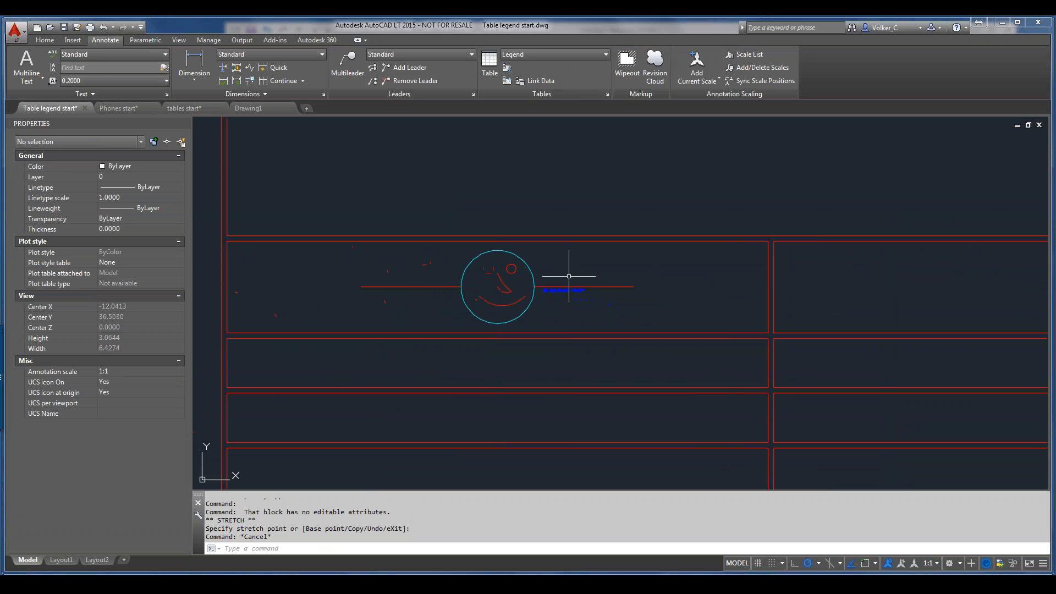
Step: Enter Happy Circuit as the description in cell B2, beside the TST block
{"action": "middle_click_drag", "start_coordinate": [792, 243], "coordinate": [415, 237]}
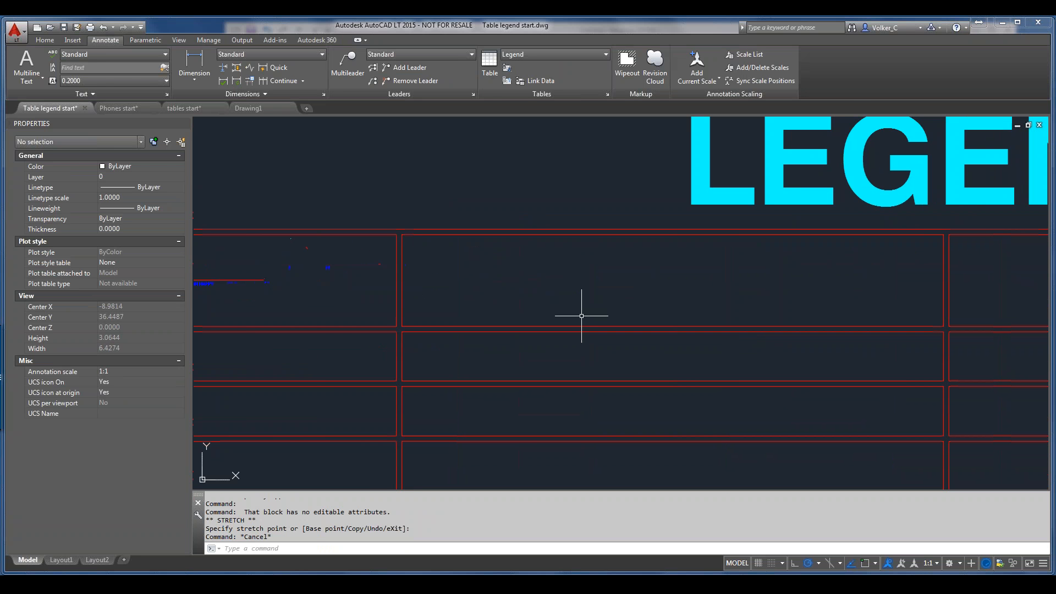
{"action": "left_click", "coordinate": [604, 264]}
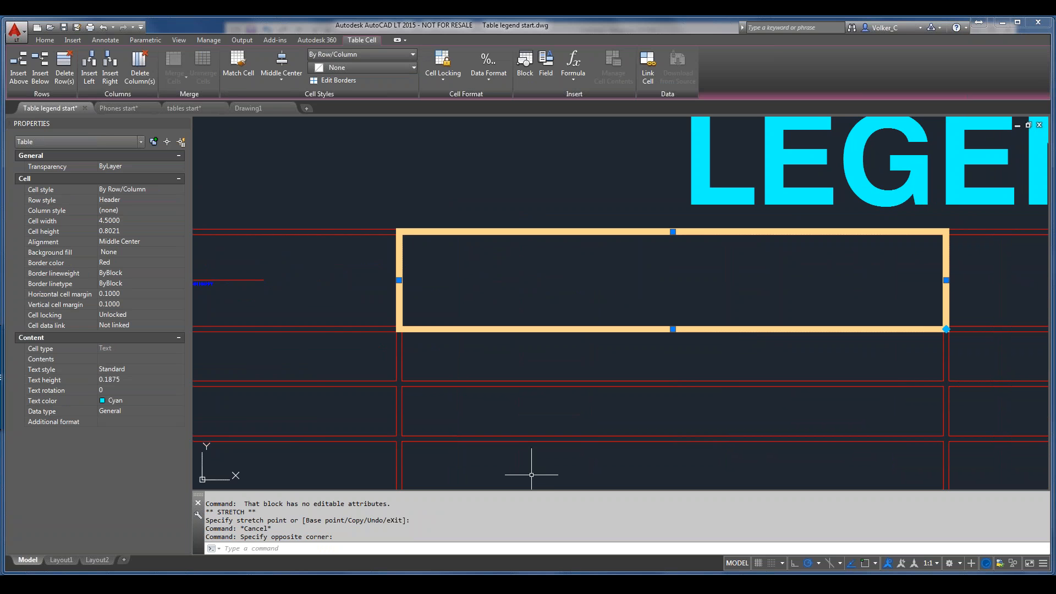
{"action": "type", "text": "Ha"}
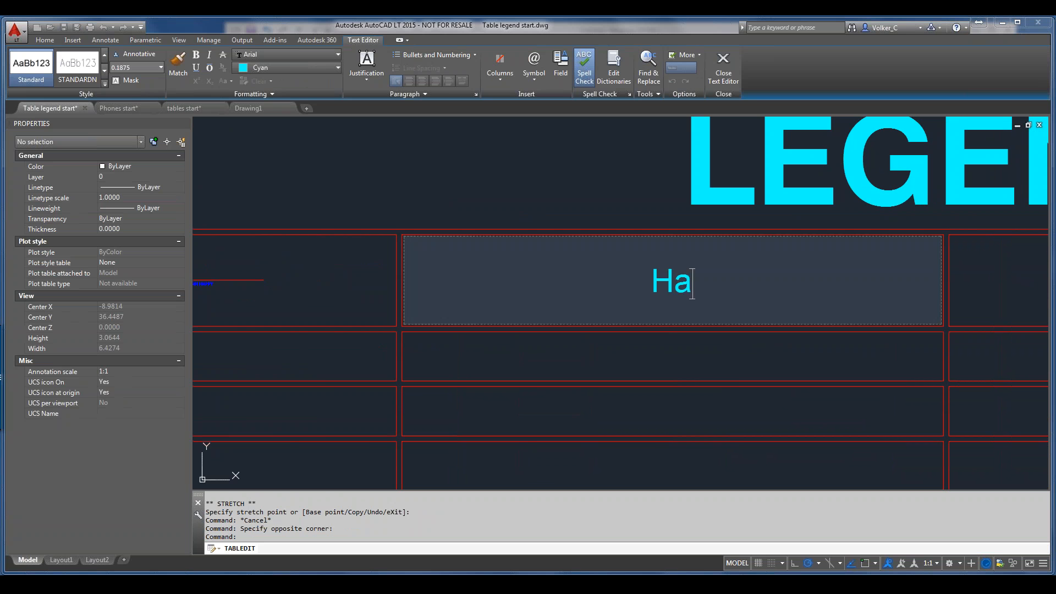
{"action": "type", "text": "ppy C"}
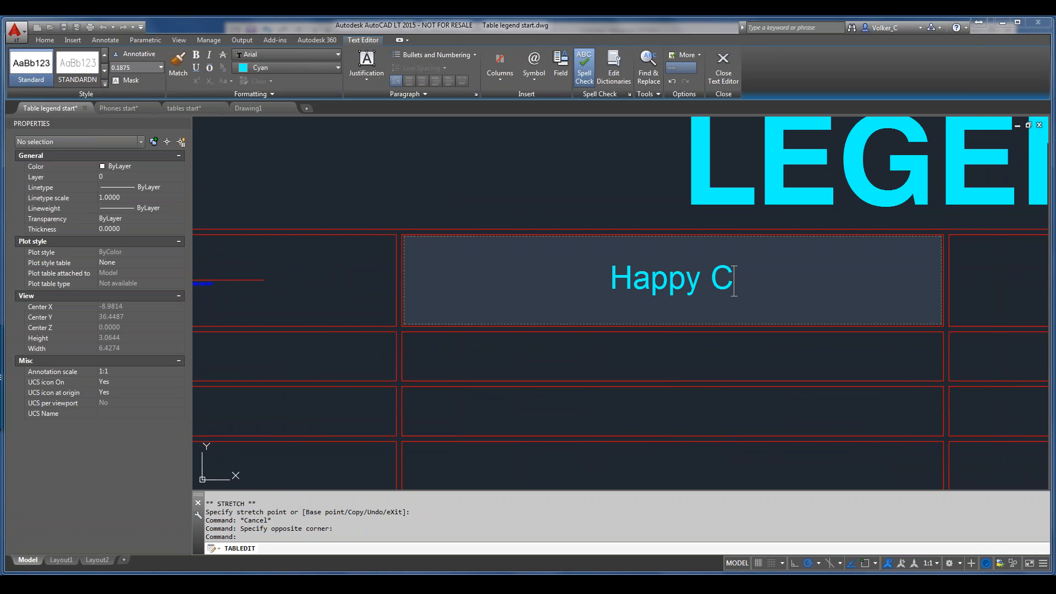
{"action": "type", "text": "ircuit"}
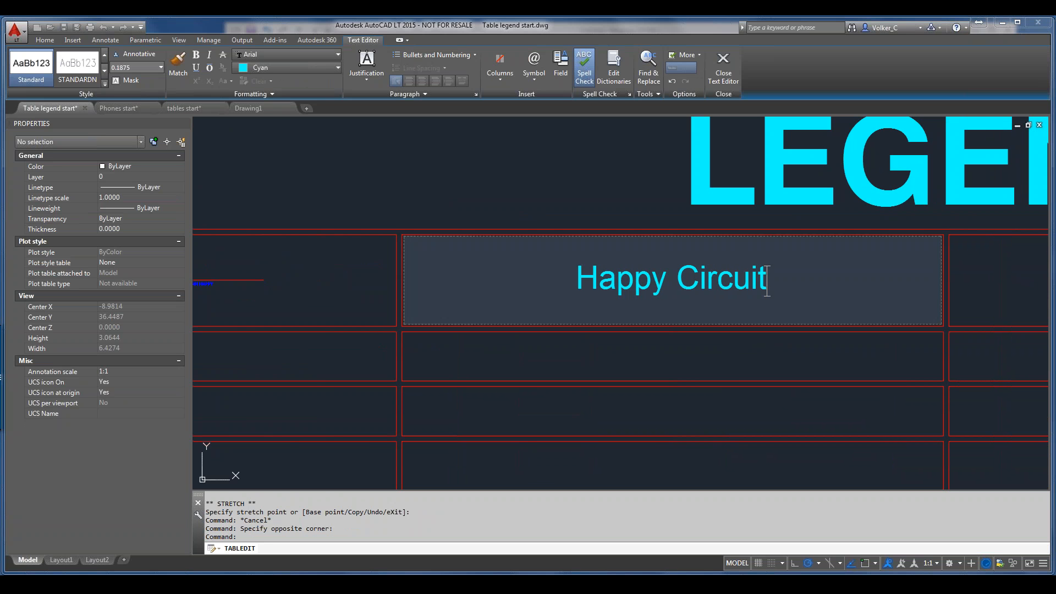
{"action": "key", "text": "Return"}
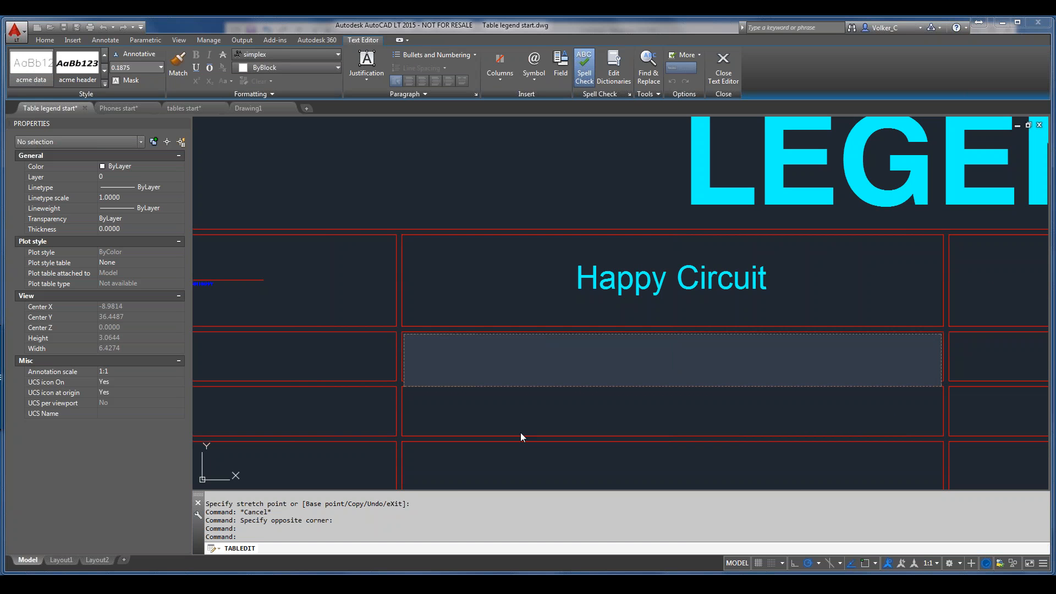
Step: Start a block insertion for cell A3 and choose XS074 as the block
{"action": "scroll", "coordinate": [551, 389], "scroll_direction": "down", "scroll_amount": 1}
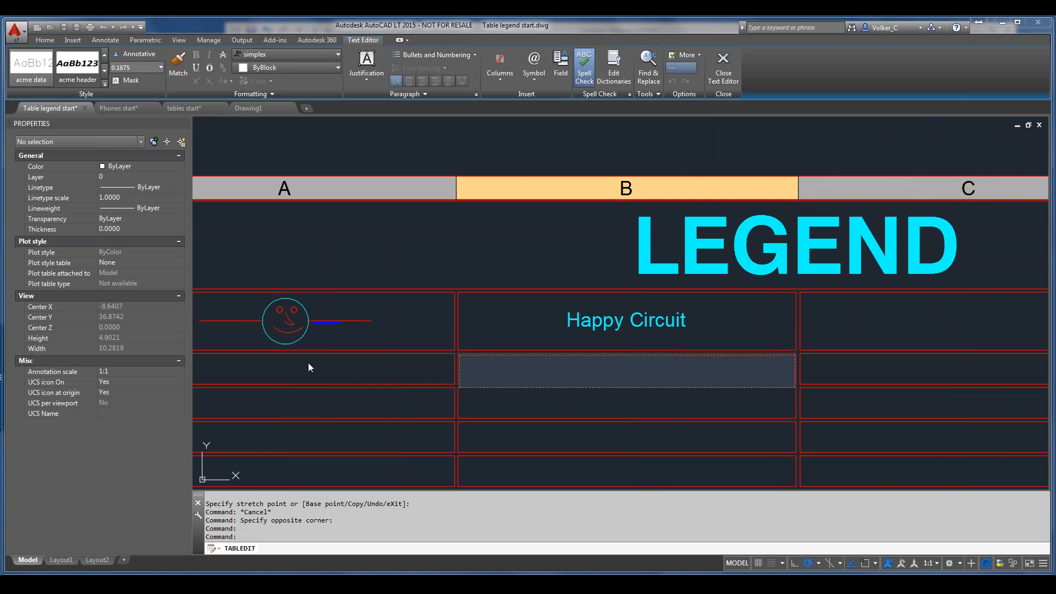
{"action": "left_click", "coordinate": [294, 365]}
{"action": "left_click", "coordinate": [287, 370]}
{"action": "scroll", "coordinate": [287, 370], "scroll_direction": "down", "scroll_amount": 2}
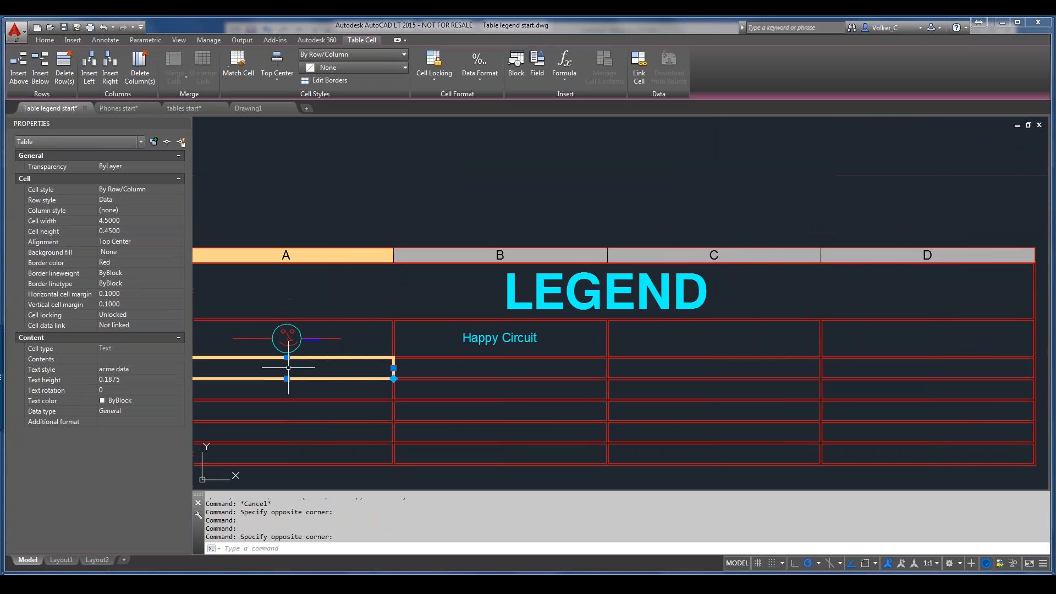
{"action": "middle_click_drag", "start_coordinate": [287, 368], "coordinate": [515, 309]}
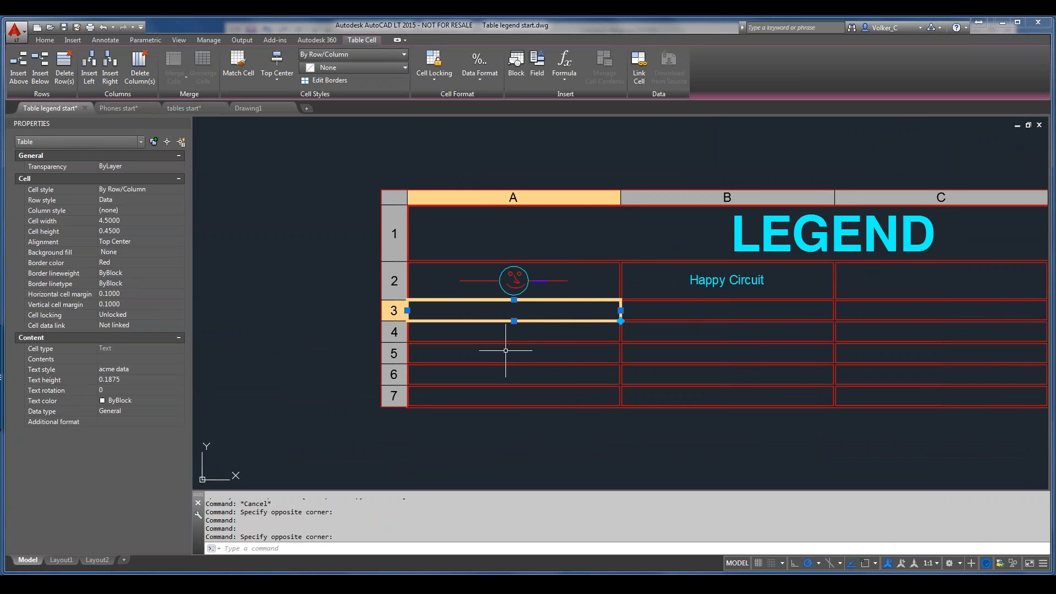
{"action": "right_click", "coordinate": [505, 318]}
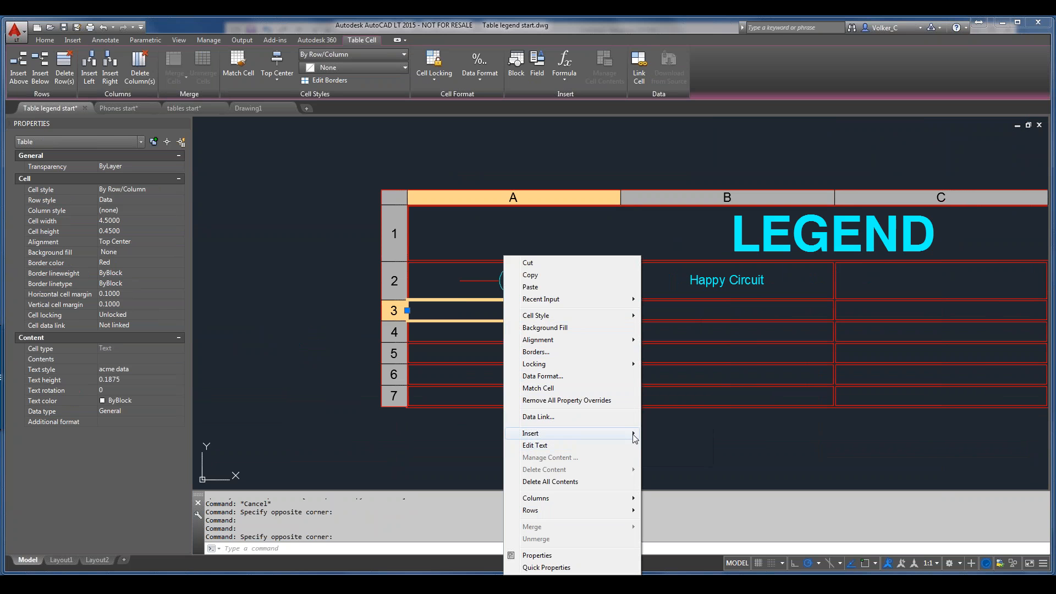
{"action": "mouse_move", "coordinate": [635, 434]}
{"action": "left_click", "coordinate": [667, 433]}
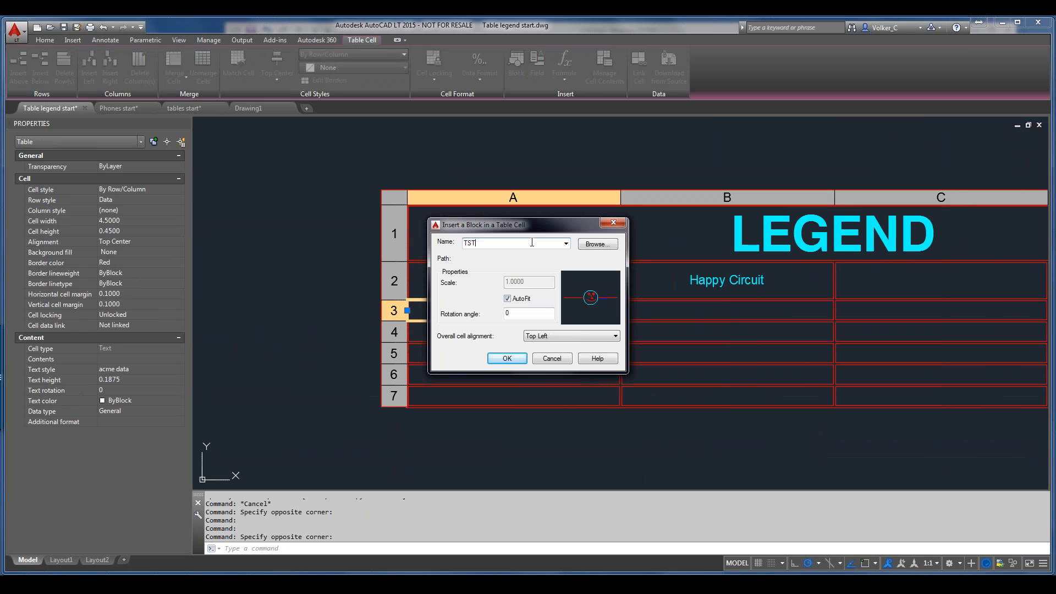
{"action": "left_click", "coordinate": [565, 244]}
{"action": "scroll", "coordinate": [494, 401], "scroll_direction": "down", "scroll_amount": 3}
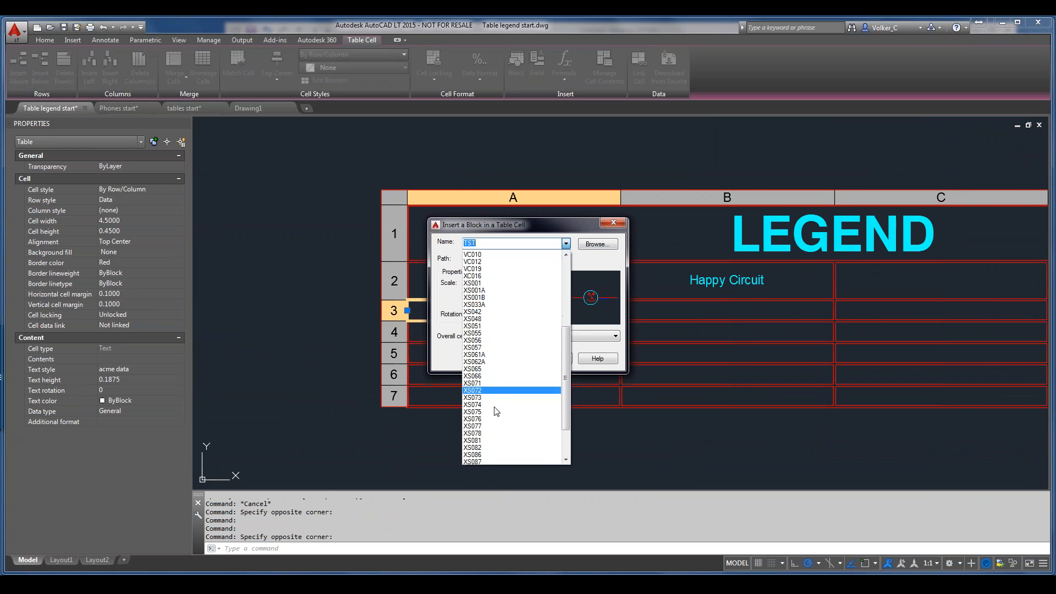
{"action": "scroll", "coordinate": [494, 405], "scroll_direction": "down", "scroll_amount": 2}
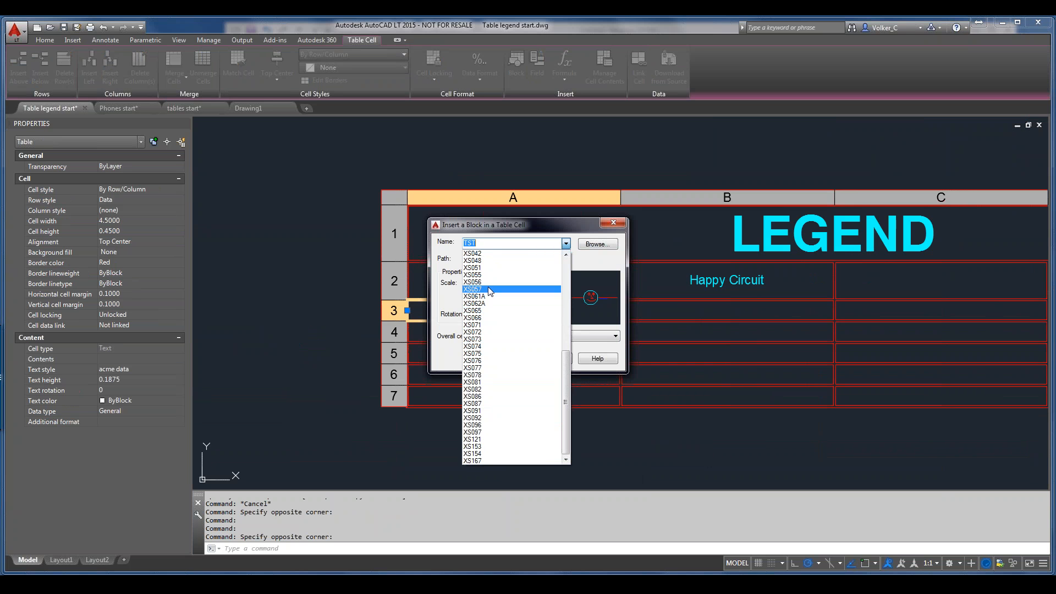
{"action": "scroll", "coordinate": [483, 360], "scroll_direction": "up", "scroll_amount": 2}
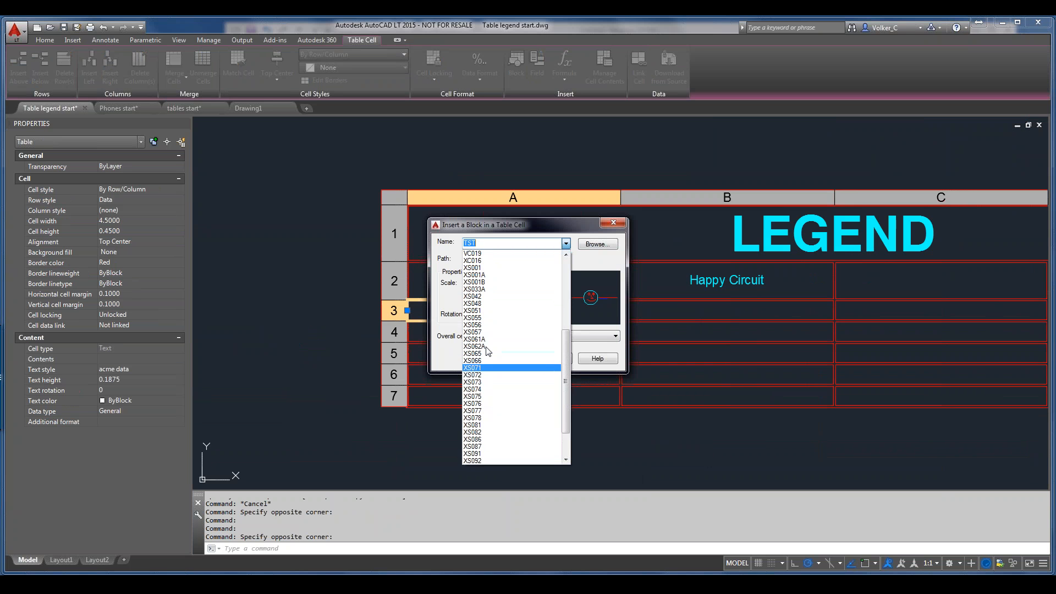
{"action": "scroll", "coordinate": [488, 324], "scroll_direction": "up", "scroll_amount": 2}
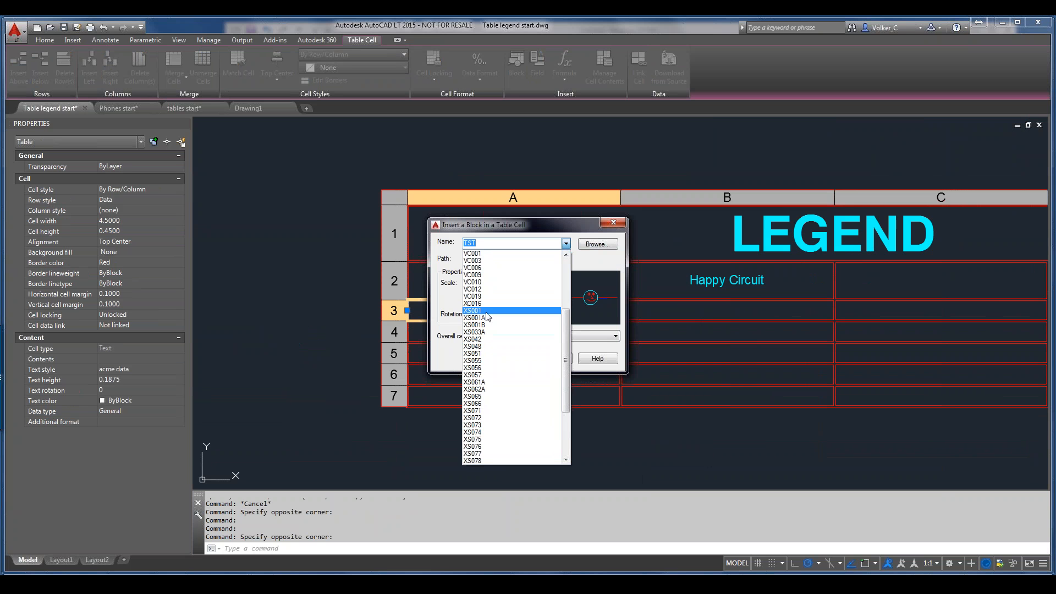
{"action": "scroll", "coordinate": [488, 316], "scroll_direction": "down", "scroll_amount": 4}
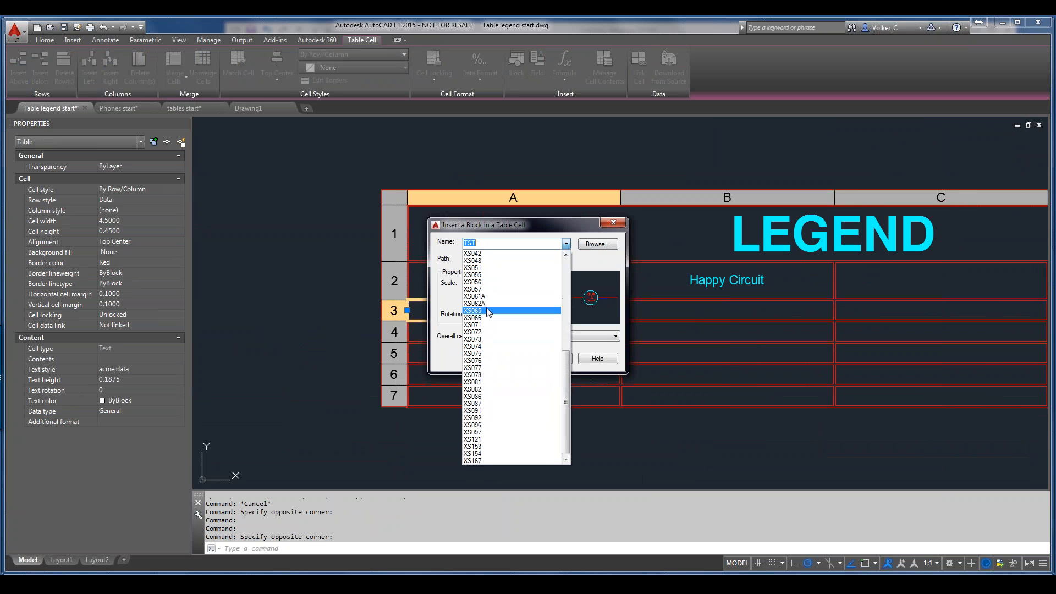
{"action": "left_click", "coordinate": [481, 347]}
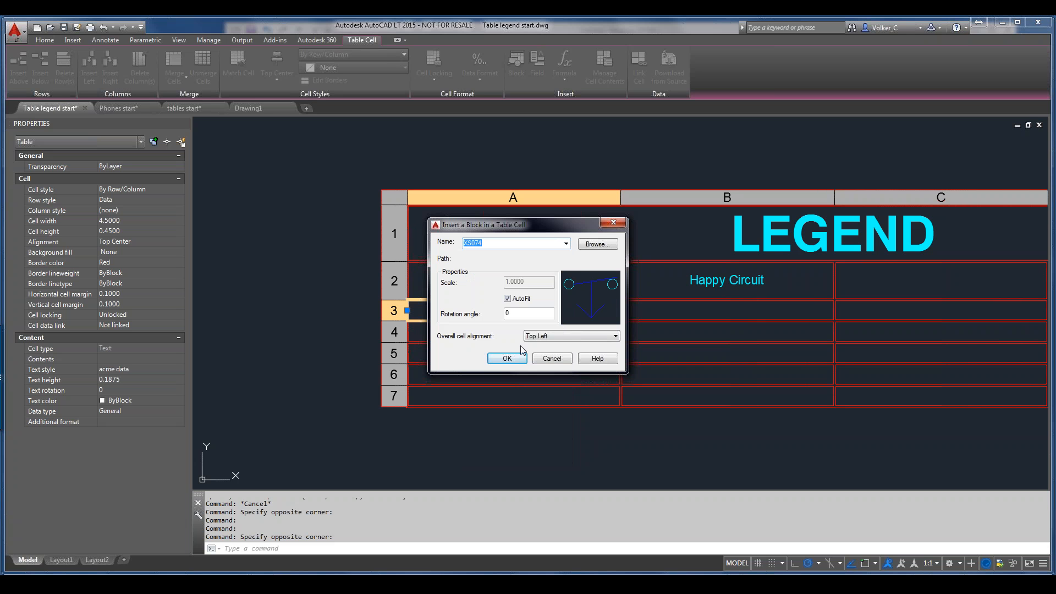
Step: Set the overall cell alignment to Middle Center and insert the chosen block into cell A3 with AutoFit on
{"action": "left_click", "coordinate": [569, 336]}
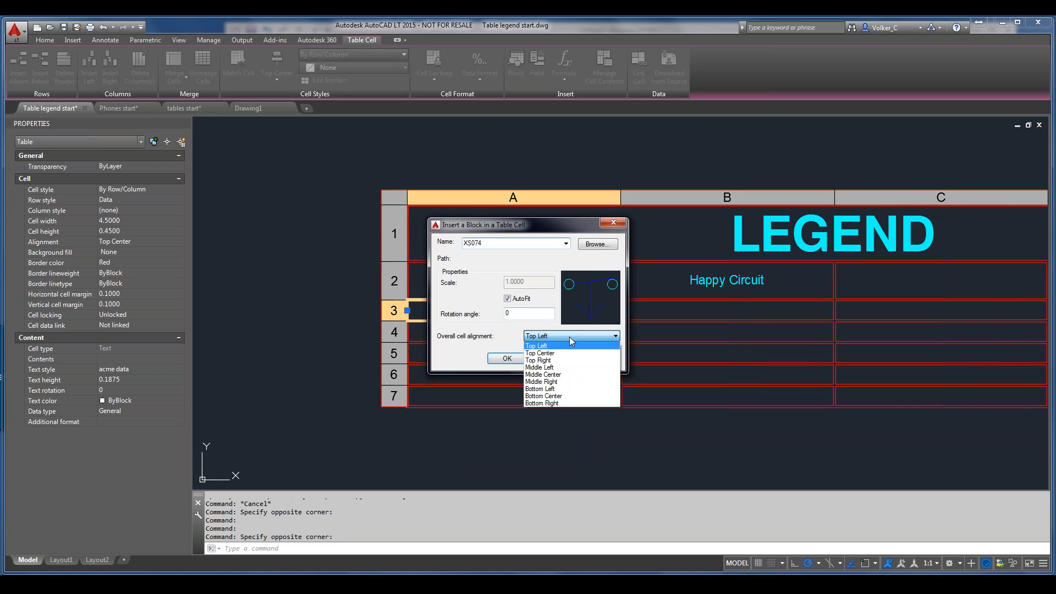
{"action": "left_click", "coordinate": [555, 375]}
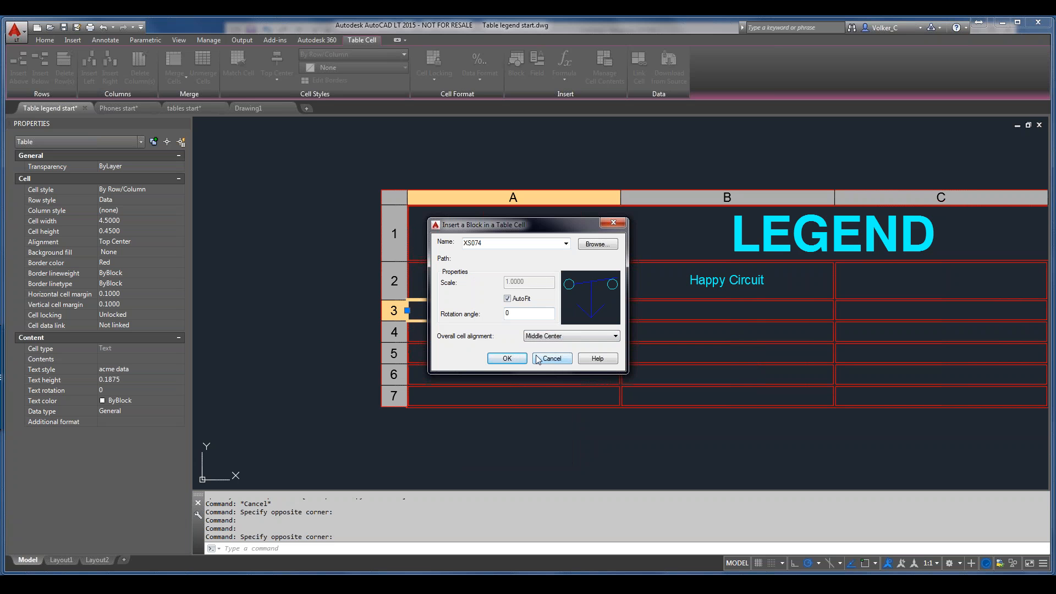
{"action": "left_click", "coordinate": [507, 358]}
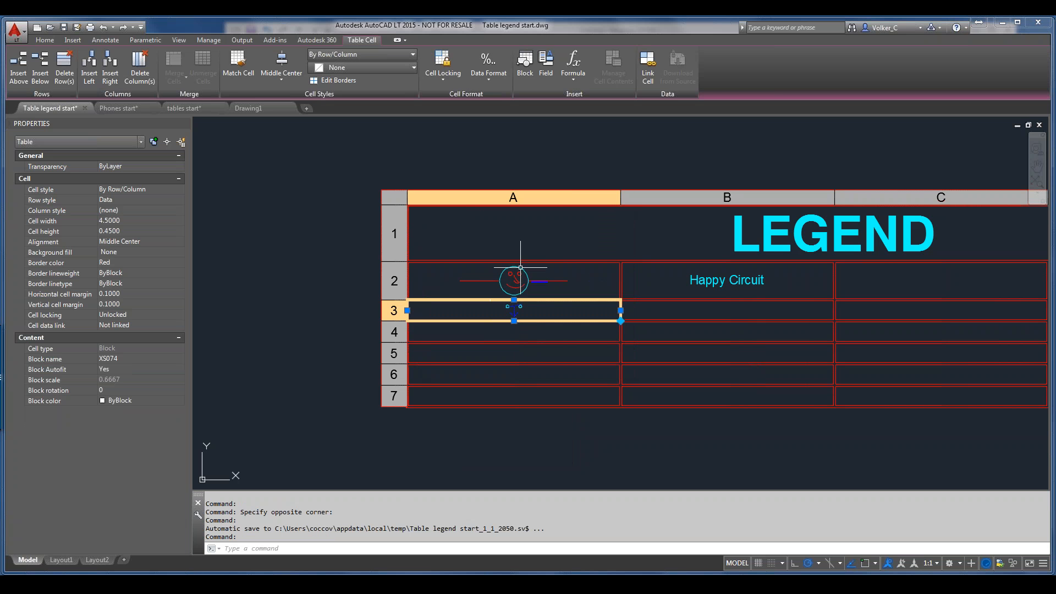
Step: Set the cell height of row 2 to 1 through cell A2
{"action": "left_click", "coordinate": [442, 272]}
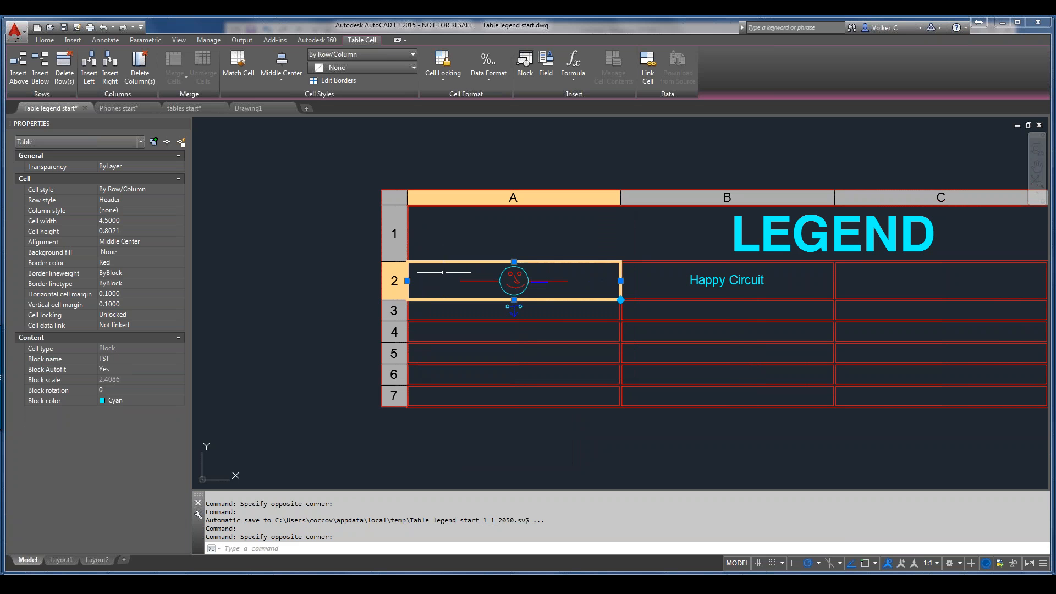
{"action": "left_click", "coordinate": [138, 233]}
{"action": "type", "text": "1"}
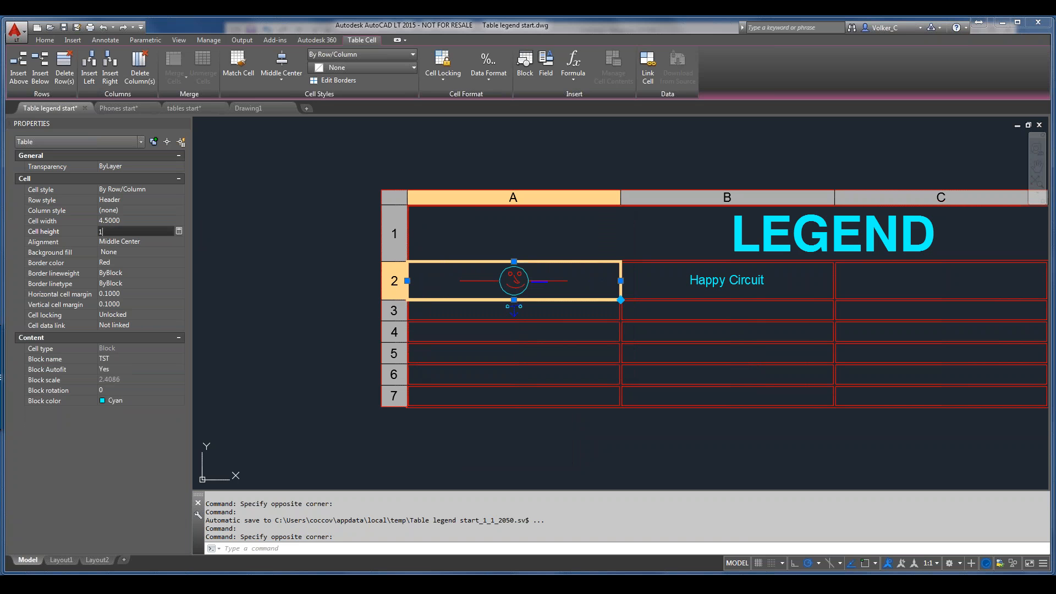
{"action": "key", "text": "Return"}
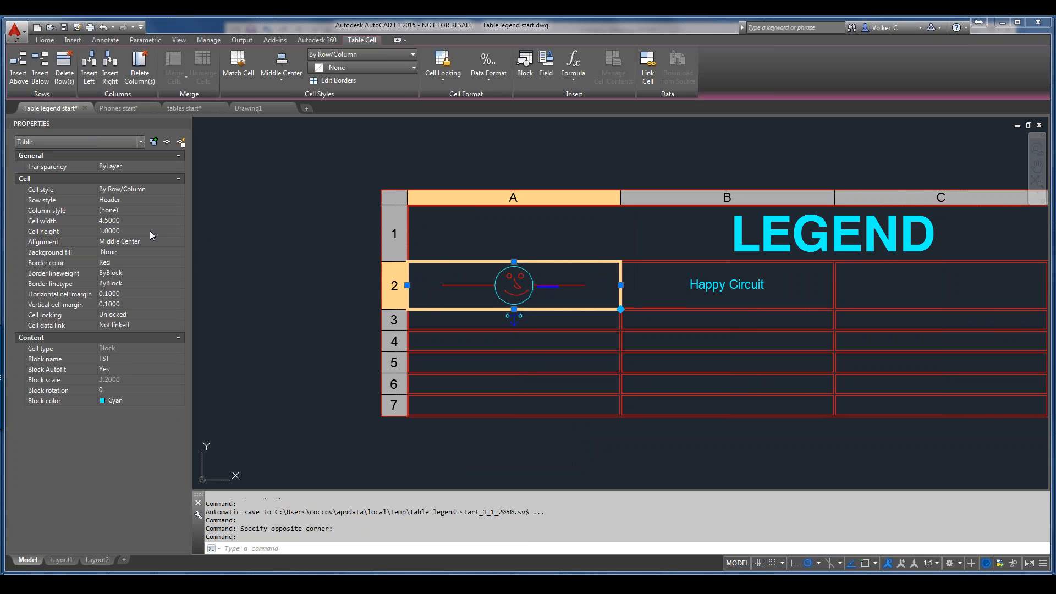
Step: Set the cell height of rows 3 to 7 to 1 through cells A3 to A7, and clear the cell selection
{"action": "left_click", "coordinate": [588, 323]}
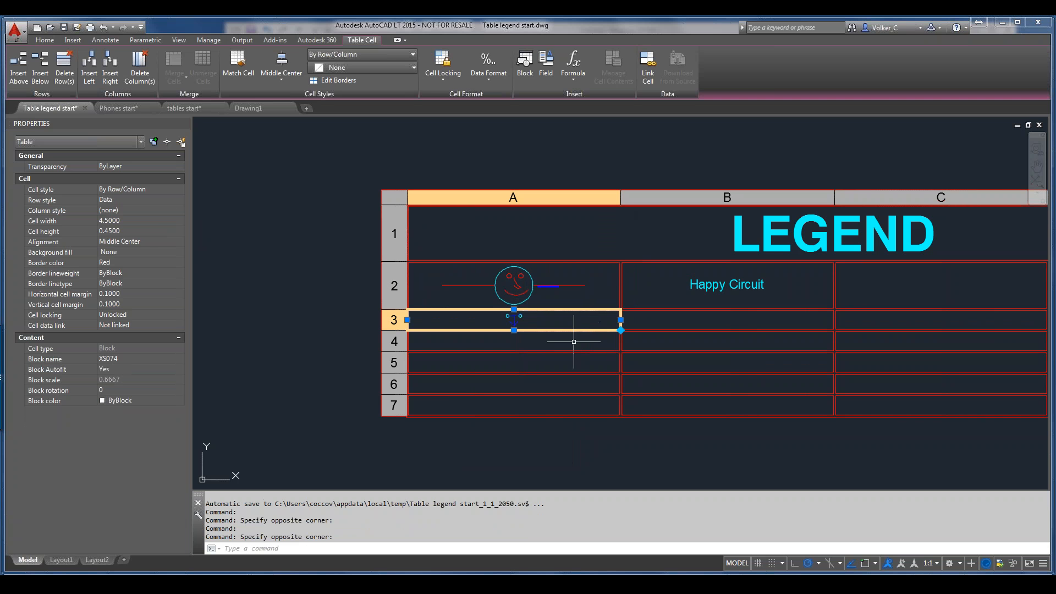
{"action": "left_click_drag", "start_coordinate": [568, 337], "coordinate": [536, 402]}
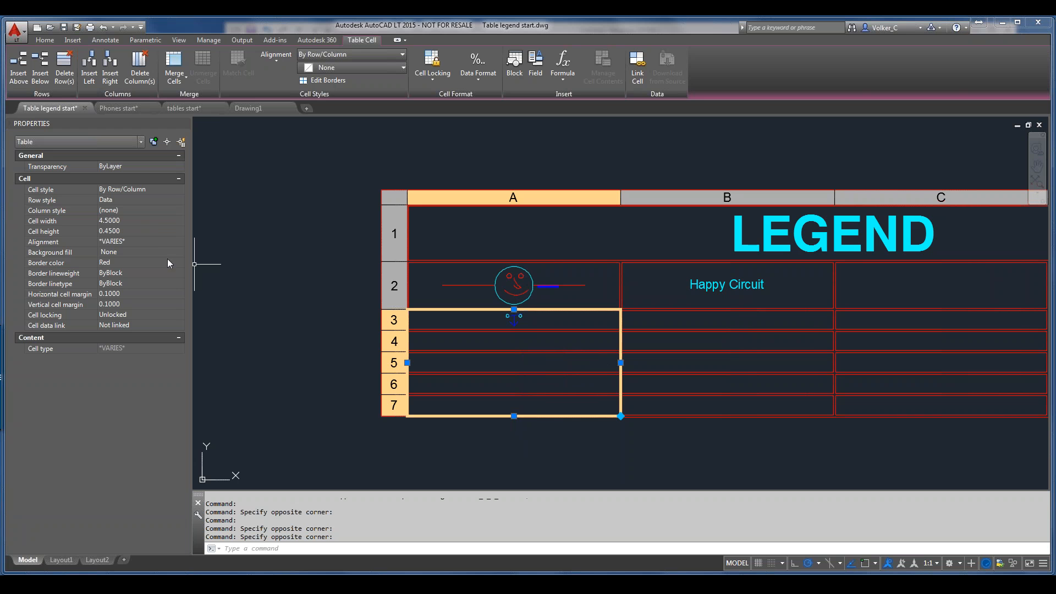
{"action": "left_click", "coordinate": [154, 231]}
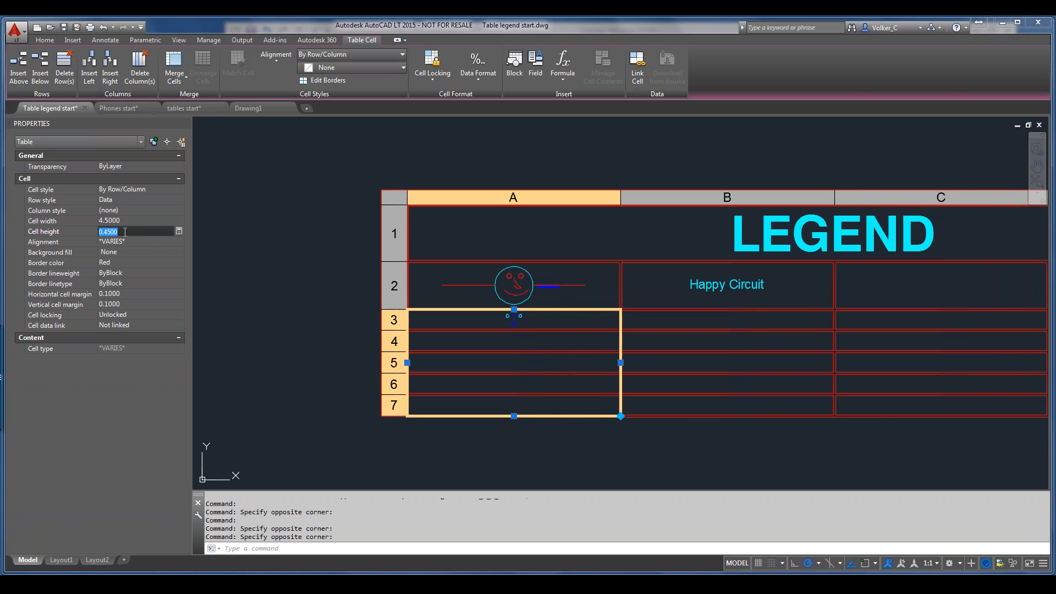
{"action": "type", "text": "1"}
{"action": "key", "text": "Return"}
{"action": "scroll", "coordinate": [423, 207], "scroll_direction": "down", "scroll_amount": 3}
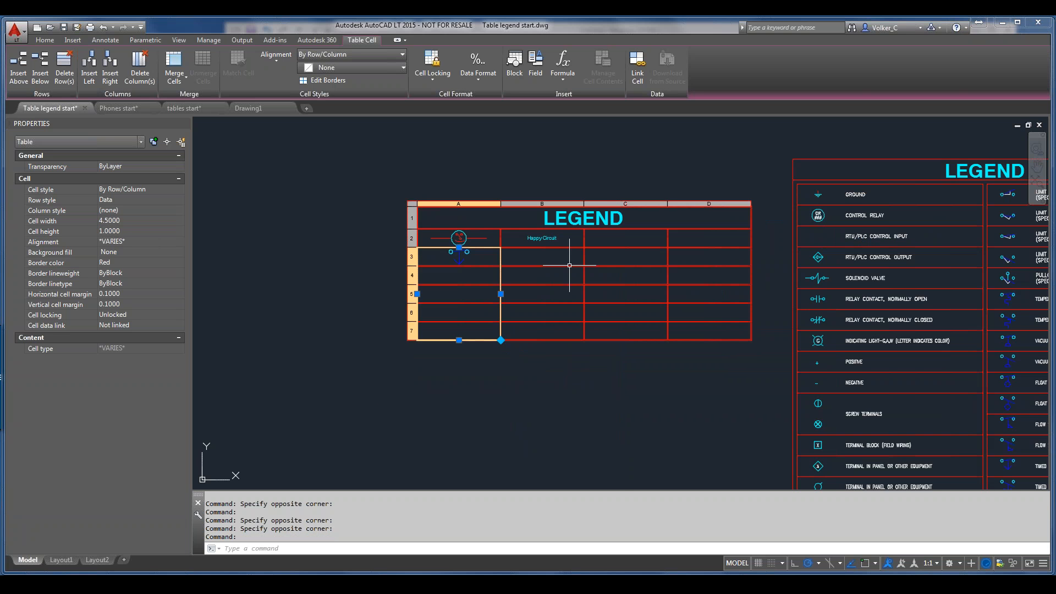
{"action": "key", "text": "Escape"}
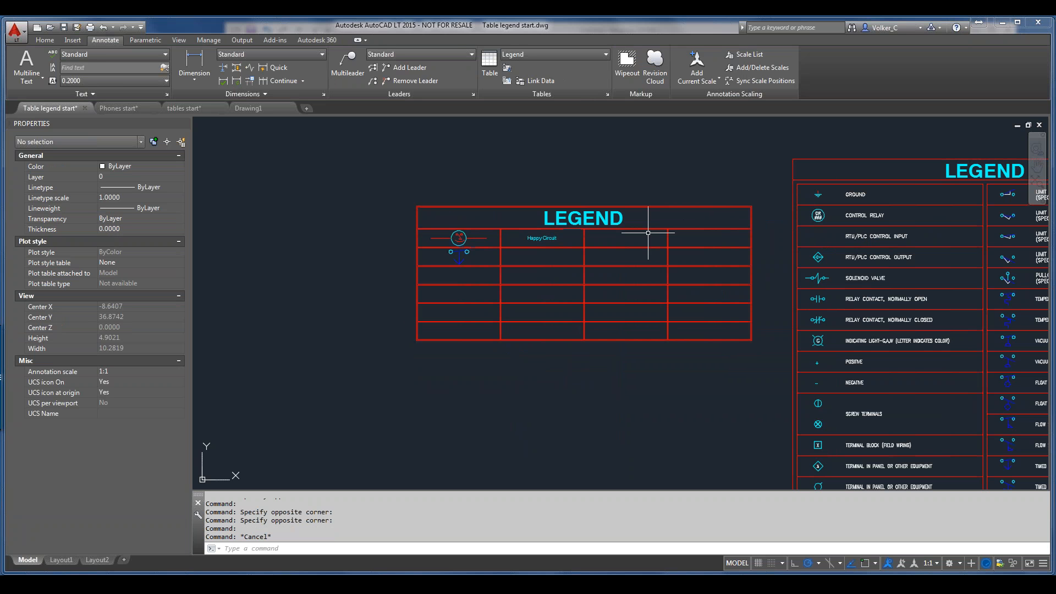
{"action": "left_click", "coordinate": [461, 226]}
{"action": "scroll", "coordinate": [471, 241], "scroll_direction": "up", "scroll_amount": 4}
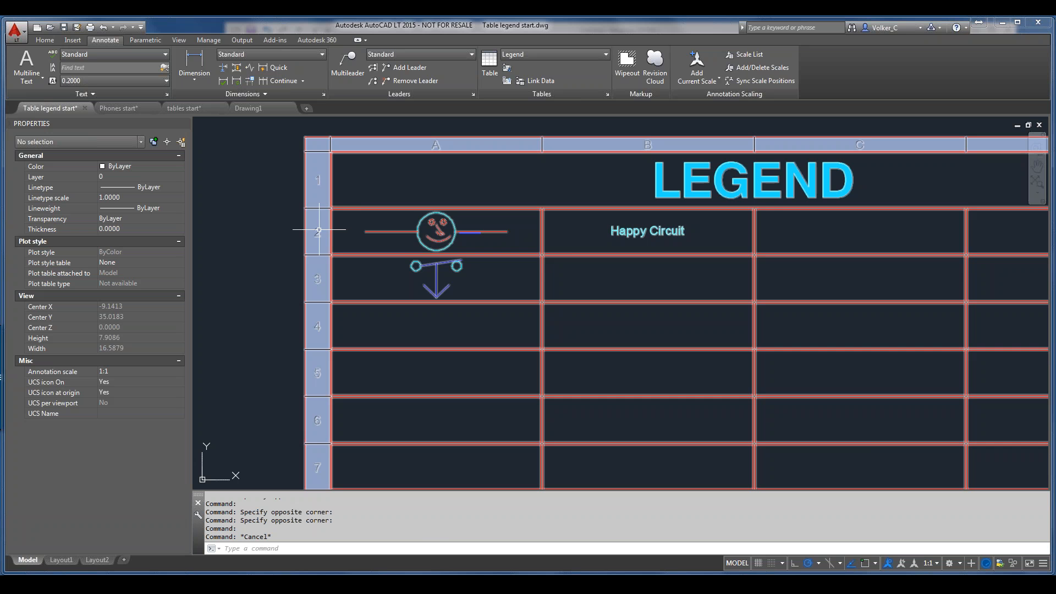
Step: Select row 2 of the legend table, check its row options, and compare the table with the reference legend
{"action": "left_click", "coordinate": [318, 230]}
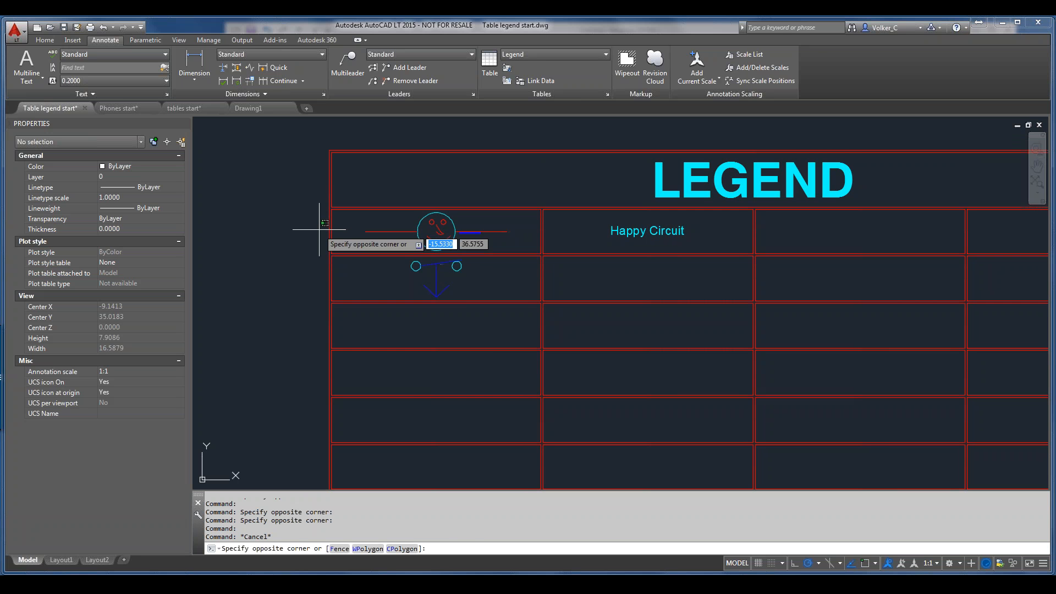
{"action": "key", "text": "Escape"}
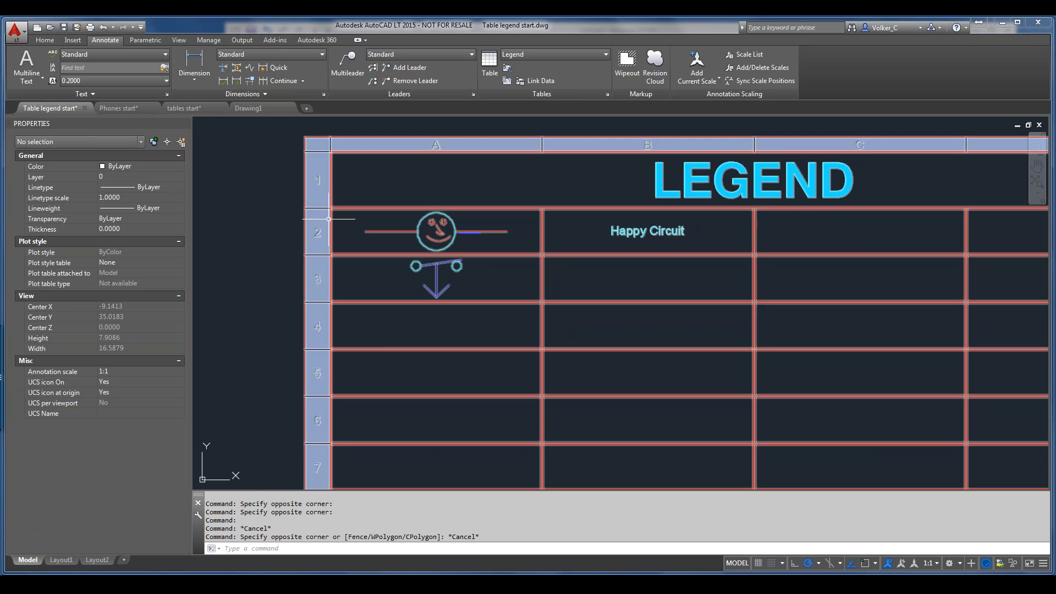
{"action": "left_click", "coordinate": [331, 223]}
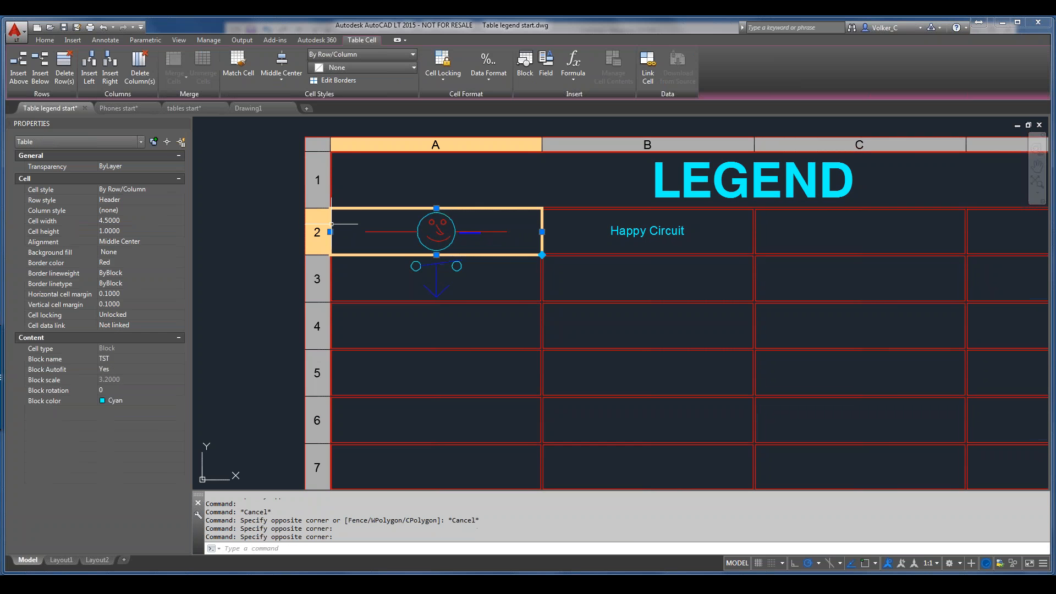
{"action": "left_click", "coordinate": [318, 231]}
{"action": "right_click", "coordinate": [321, 232]}
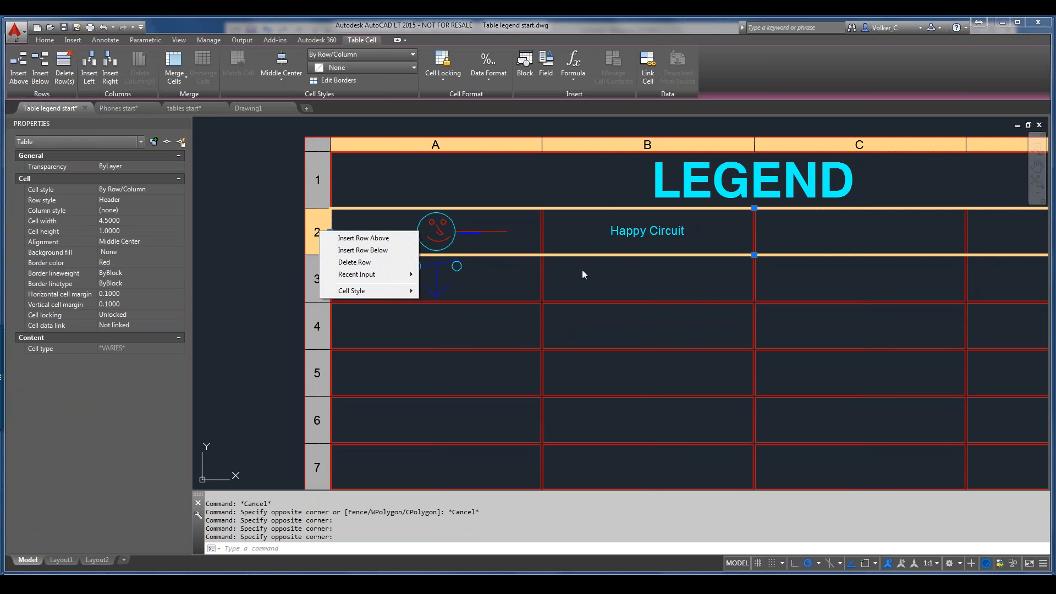
{"action": "left_click", "coordinate": [603, 287]}
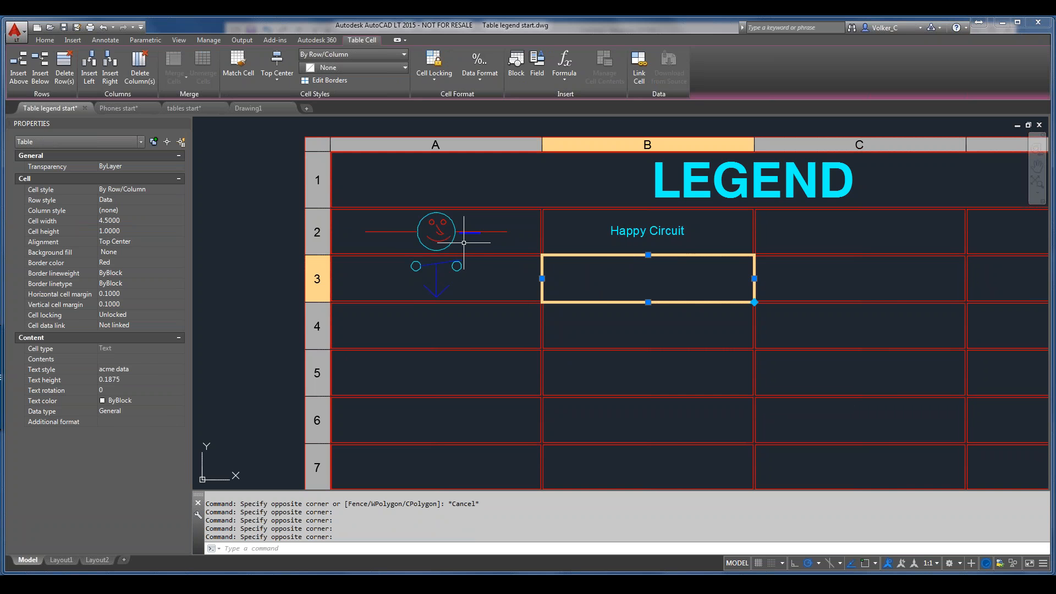
{"action": "scroll", "coordinate": [686, 274], "scroll_direction": "down", "scroll_amount": 4}
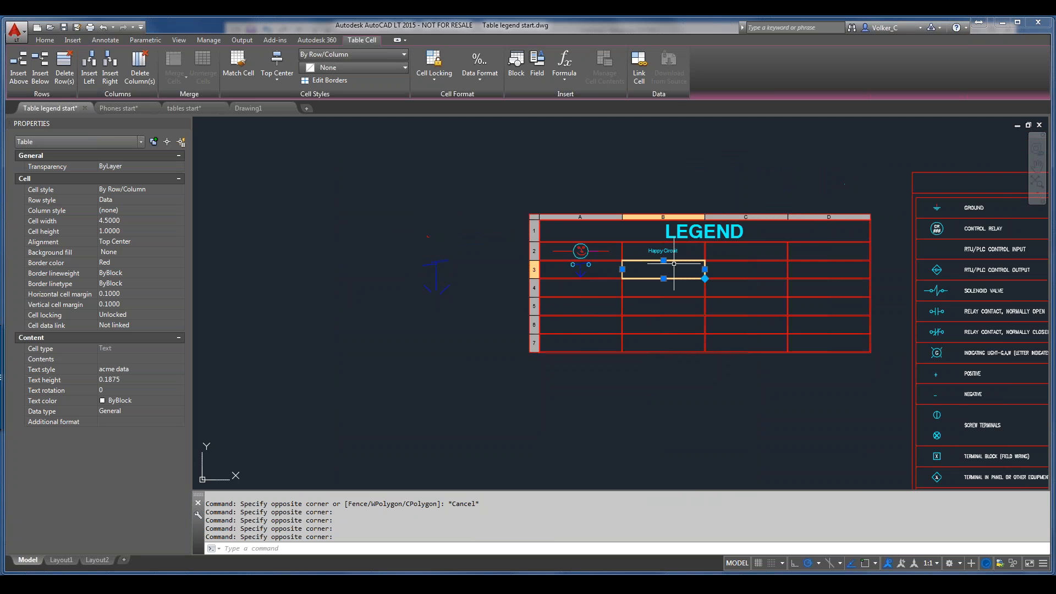
{"action": "middle_click_drag", "start_coordinate": [650, 265], "coordinate": [399, 234]}
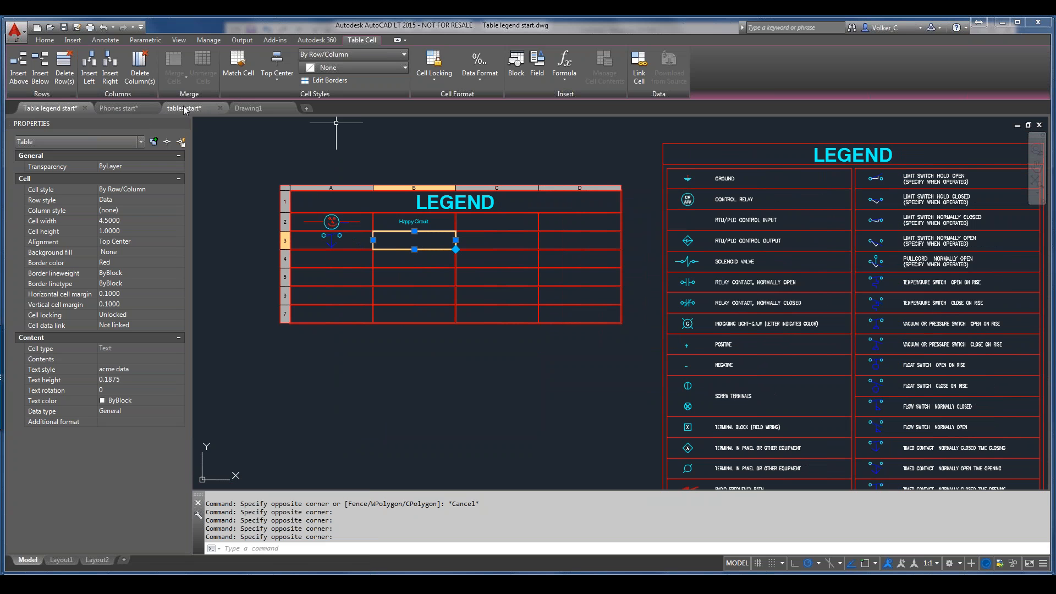
Step: Switch to the Phones start drawing and insert a row below row 9 of the Phone Cost table
{"action": "left_click", "coordinate": [114, 109]}
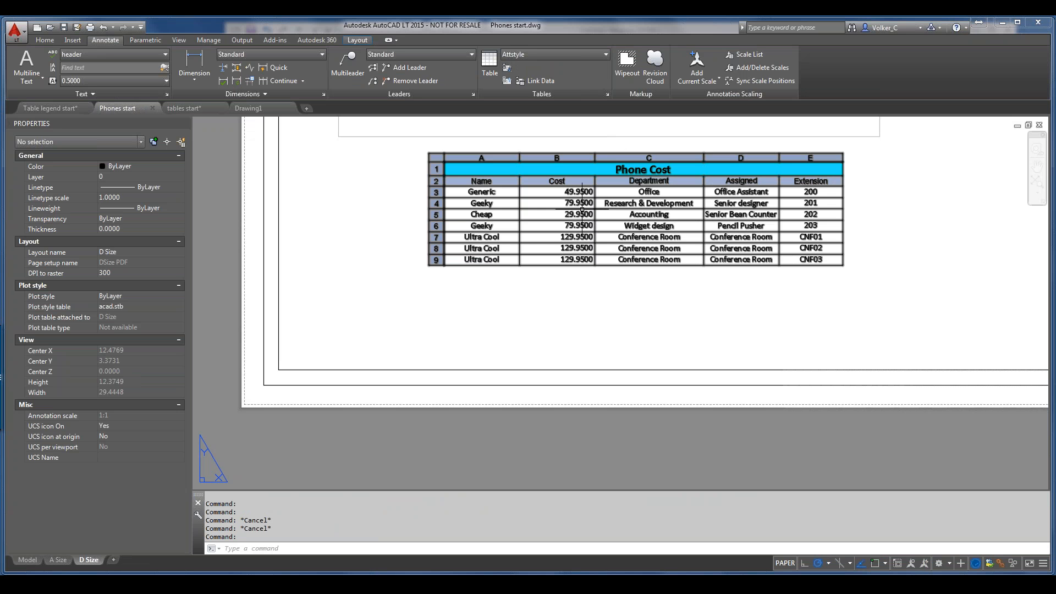
{"action": "scroll", "coordinate": [582, 209], "scroll_direction": "up", "scroll_amount": 2}
{"action": "middle_click_drag", "start_coordinate": [609, 207], "coordinate": [526, 234]}
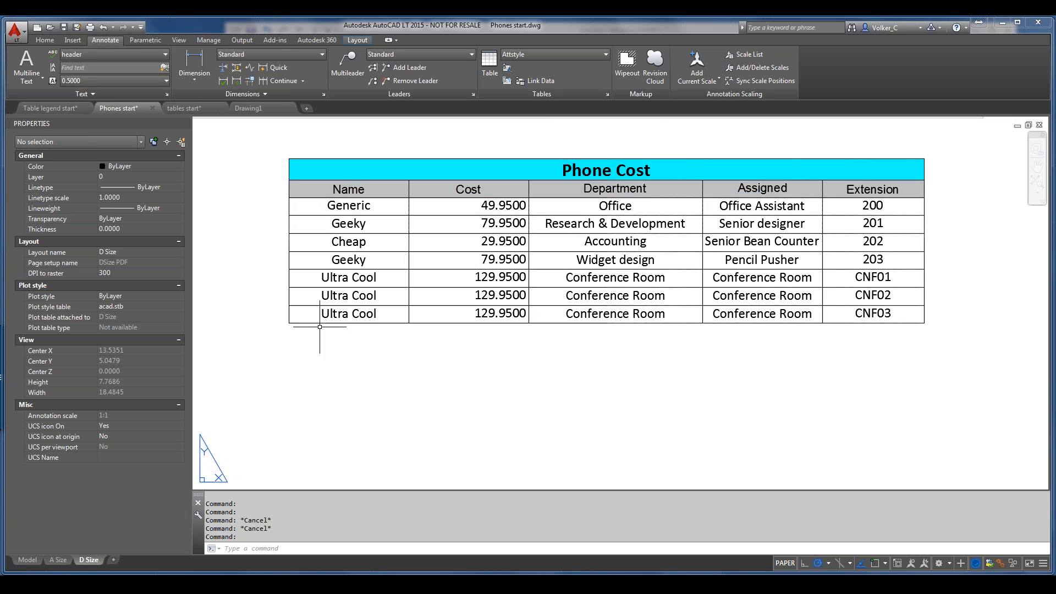
{"action": "left_click", "coordinate": [290, 311]}
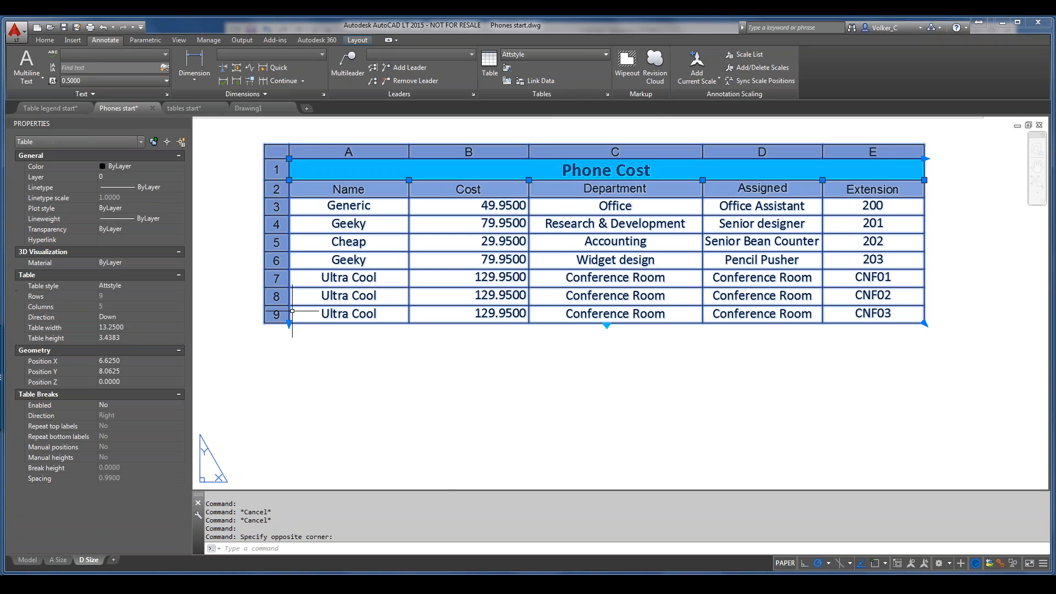
{"action": "left_click", "coordinate": [311, 312]}
{"action": "right_click", "coordinate": [311, 313]}
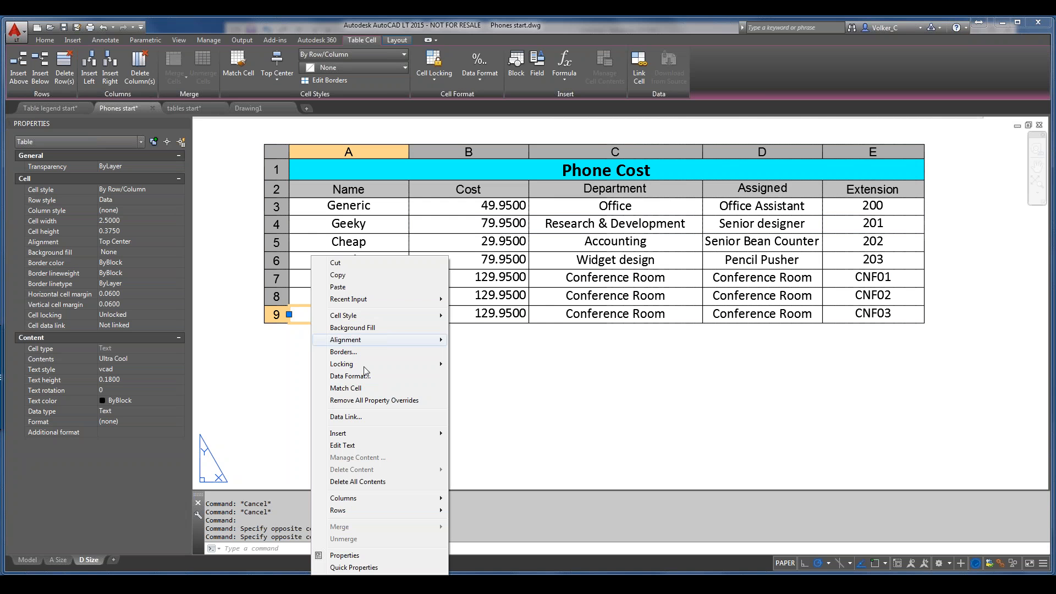
{"action": "mouse_move", "coordinate": [358, 510]}
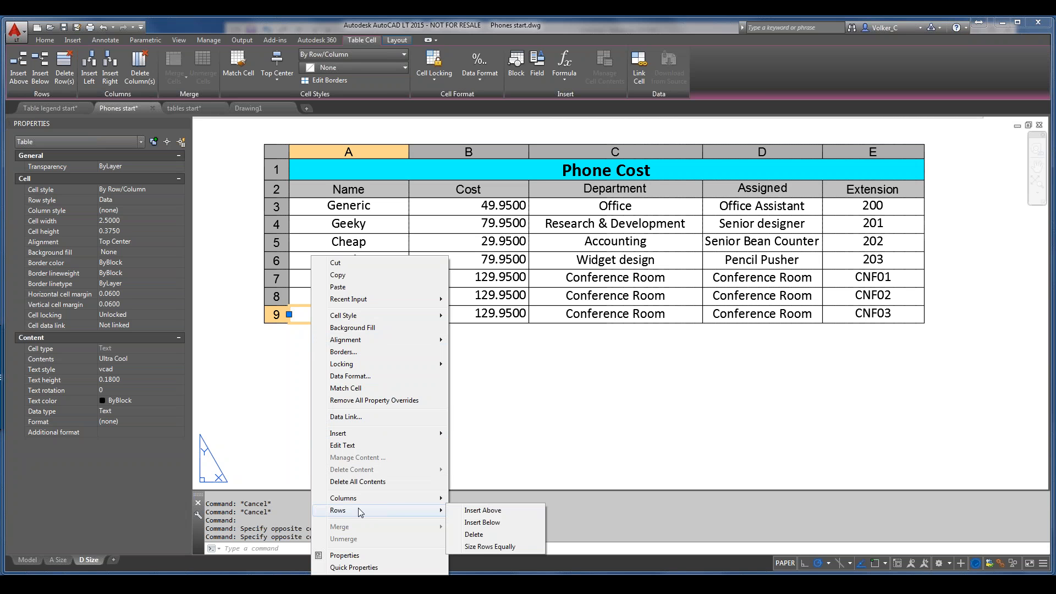
{"action": "left_click", "coordinate": [482, 523]}
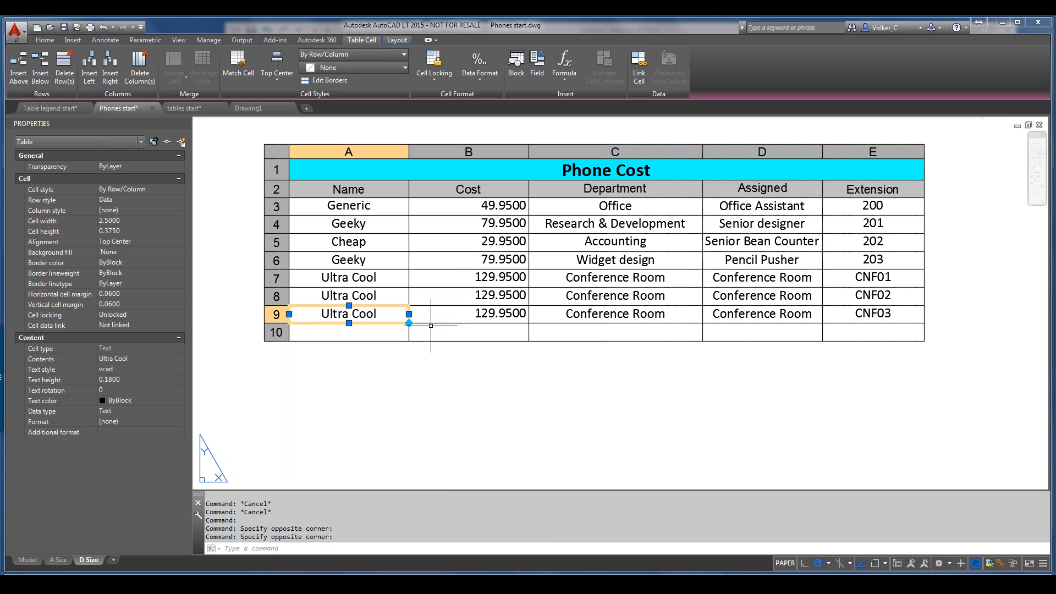
Step: Merge cells C10 to E10 of the Phone Cost table by row
{"action": "left_click", "coordinate": [843, 332]}
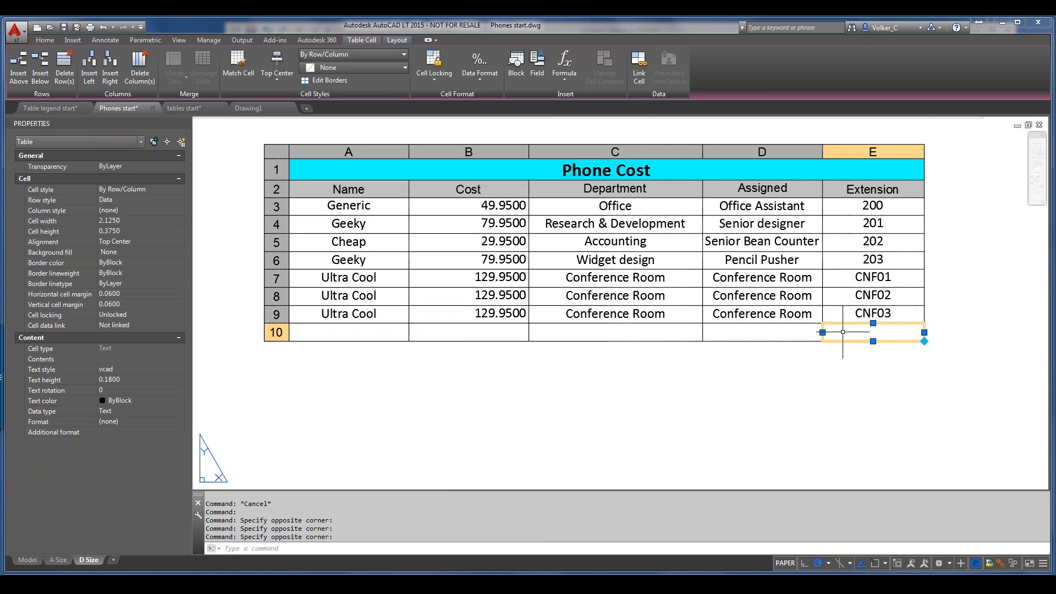
{"action": "left_click_drag", "start_coordinate": [843, 332], "coordinate": [655, 331]}
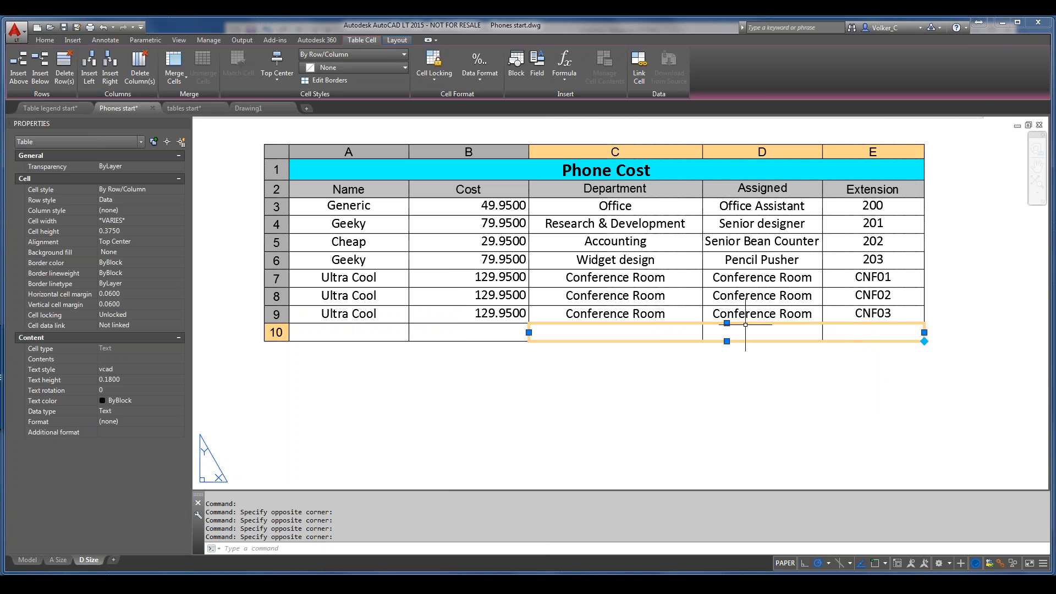
{"action": "right_click", "coordinate": [709, 333]}
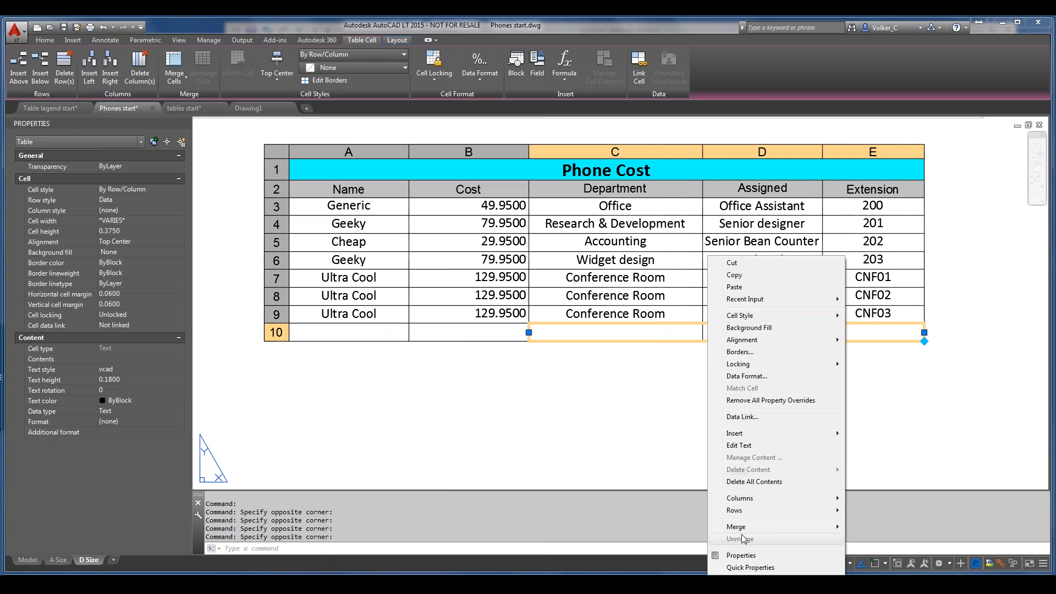
{"action": "mouse_move", "coordinate": [745, 527]}
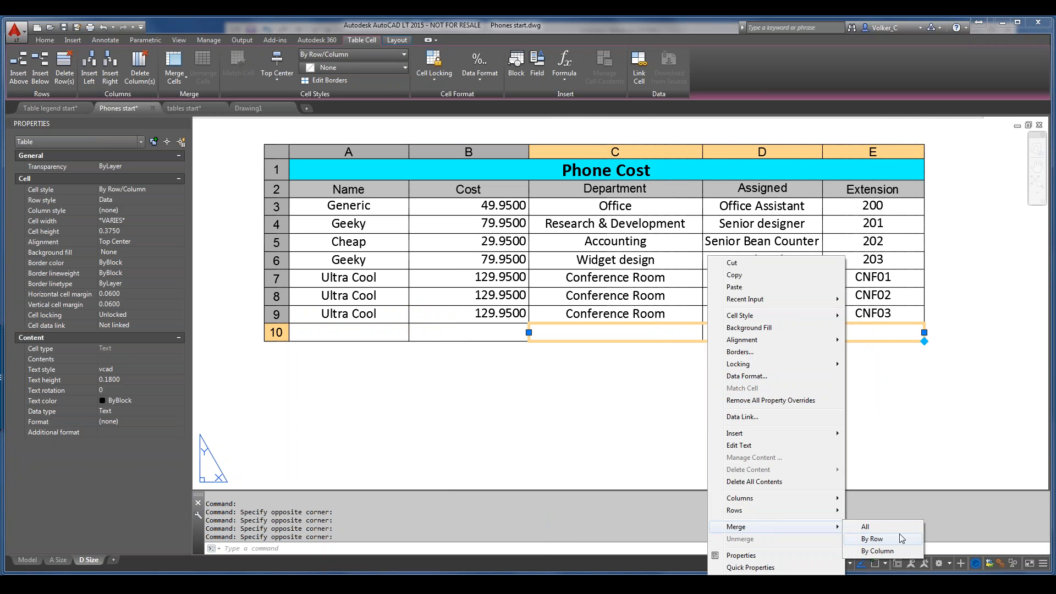
{"action": "left_click", "coordinate": [901, 538]}
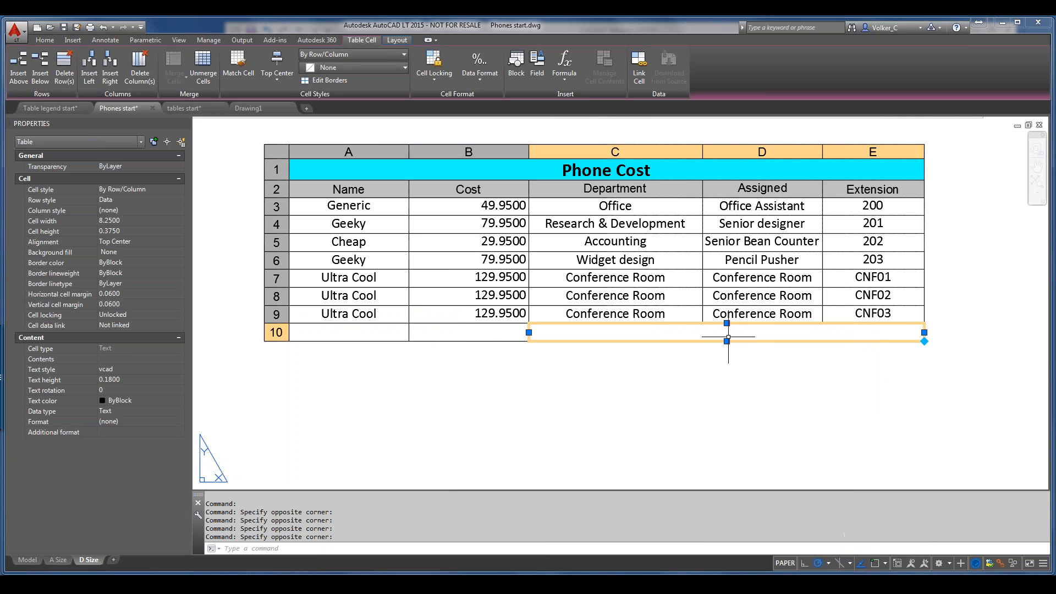
Step: Enter "Total Cost:" in cell A10 of the Phone Cost table
{"action": "left_click", "coordinate": [427, 331]}
{"action": "left_click", "coordinate": [385, 332]}
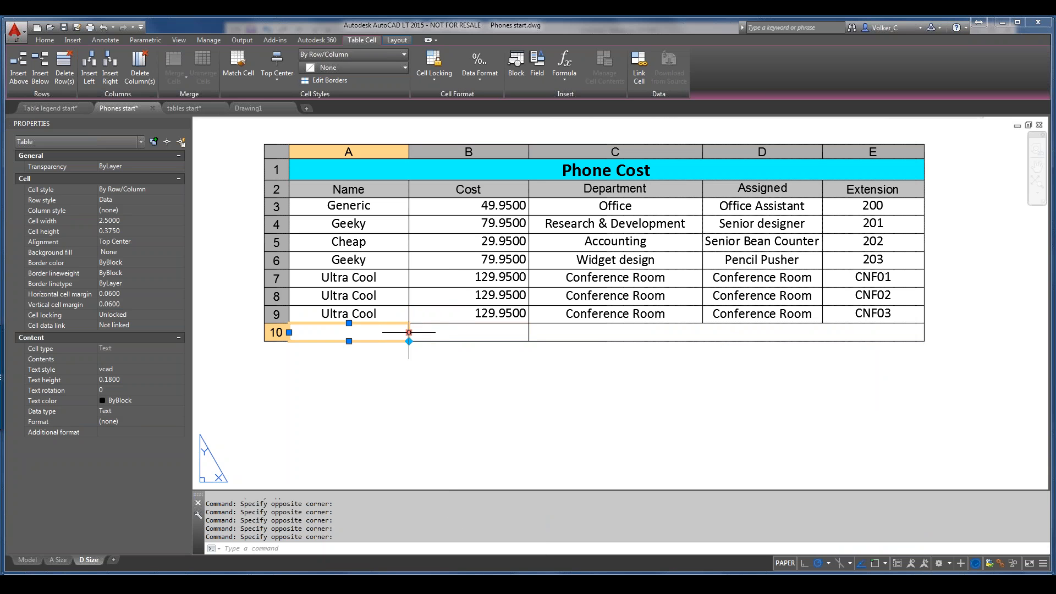
{"action": "left_click", "coordinate": [361, 333]}
{"action": "left_click", "coordinate": [361, 332]}
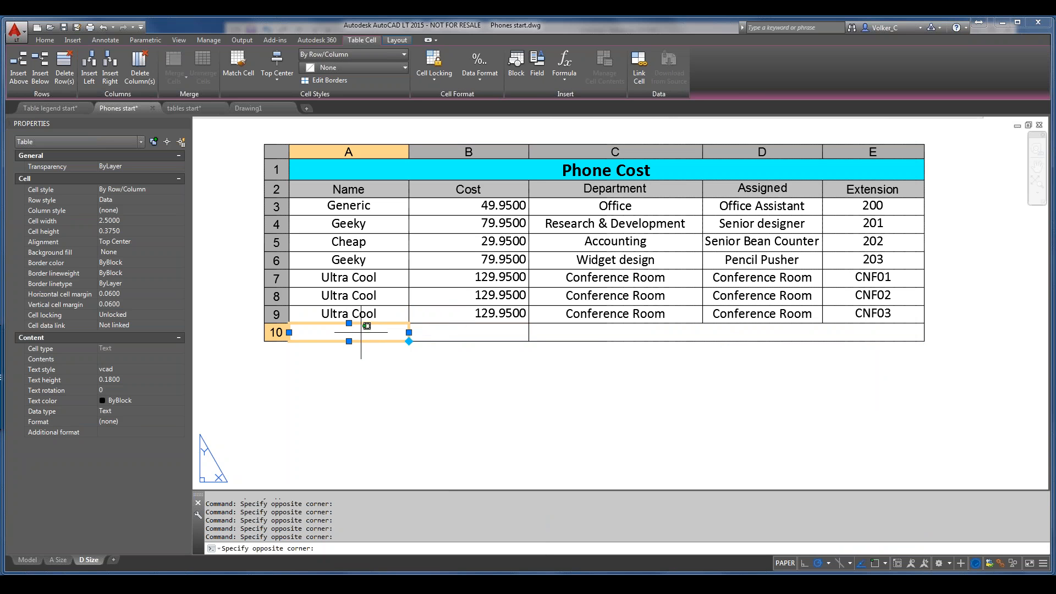
{"action": "double_click", "coordinate": [360, 333]}
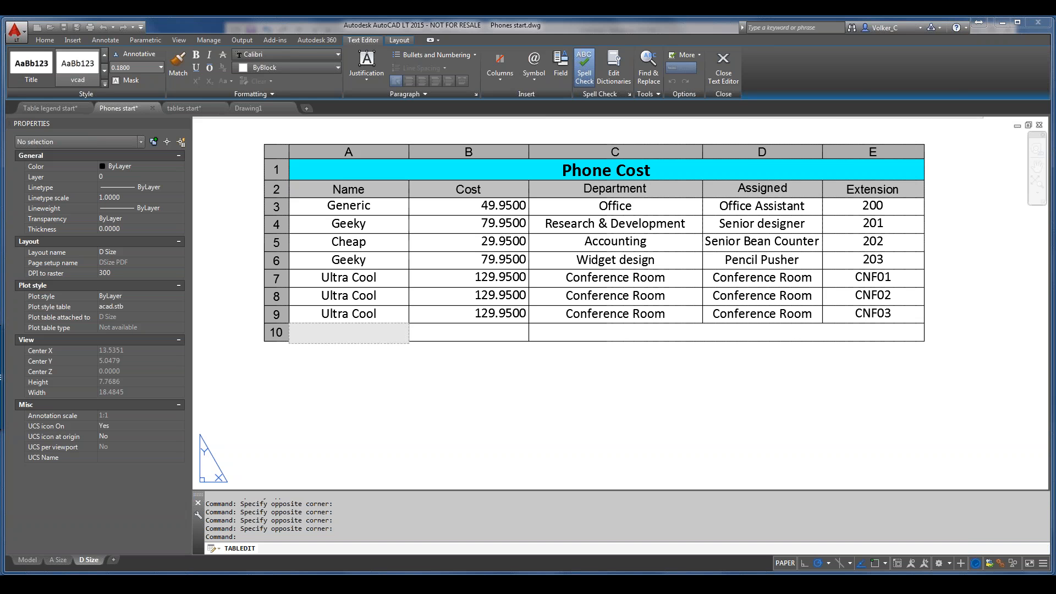
{"action": "type", "text": "Total Cost:"}
{"action": "key", "text": "Tab"}
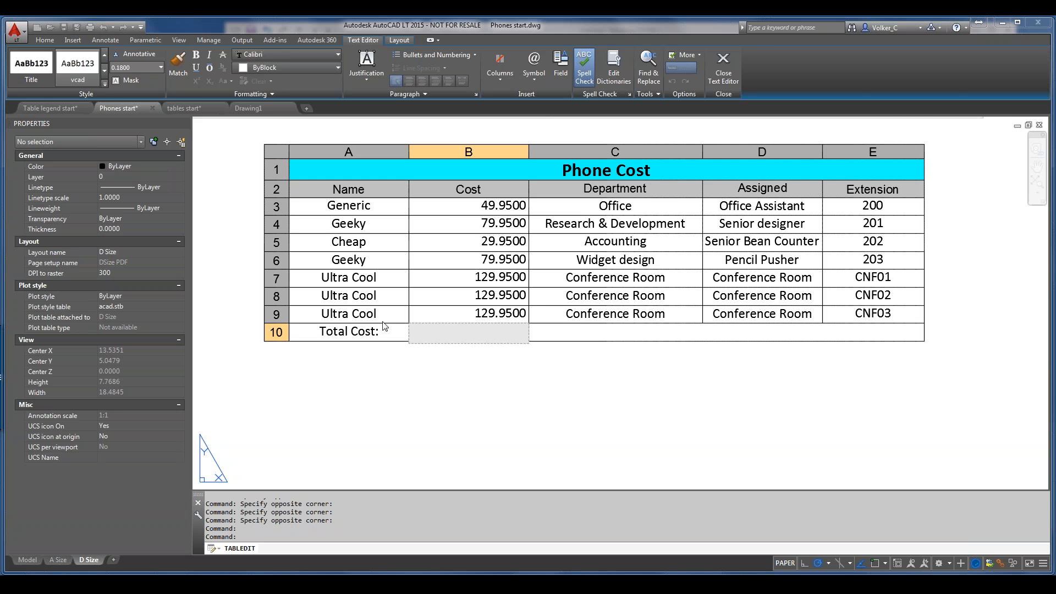
Step: Leave text editing and set the data format of the Cost cells B3 to B9 to Currency
{"action": "left_click", "coordinate": [482, 206]}
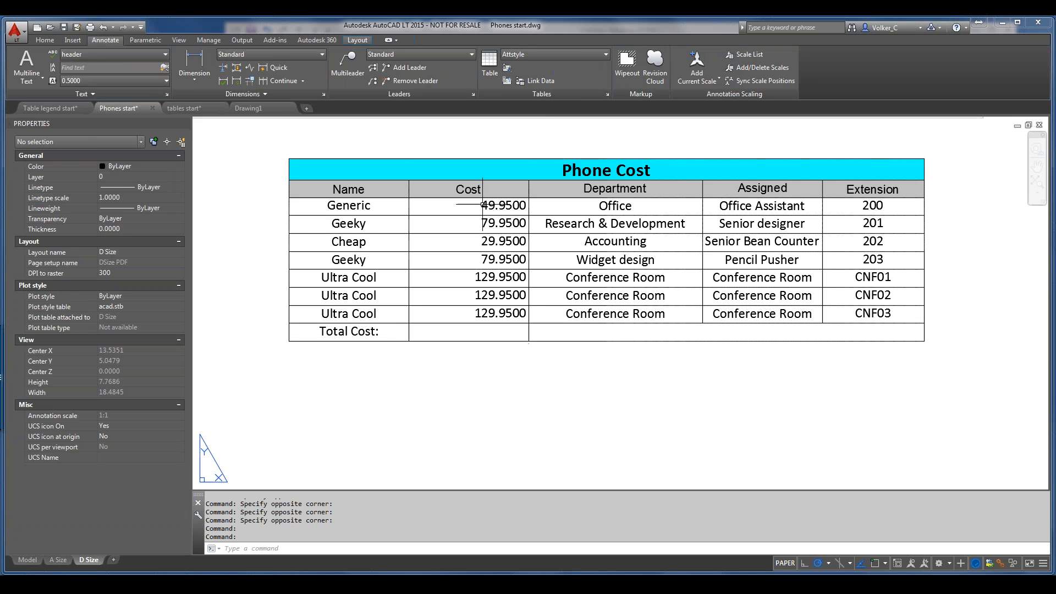
{"action": "left_click", "coordinate": [484, 206]}
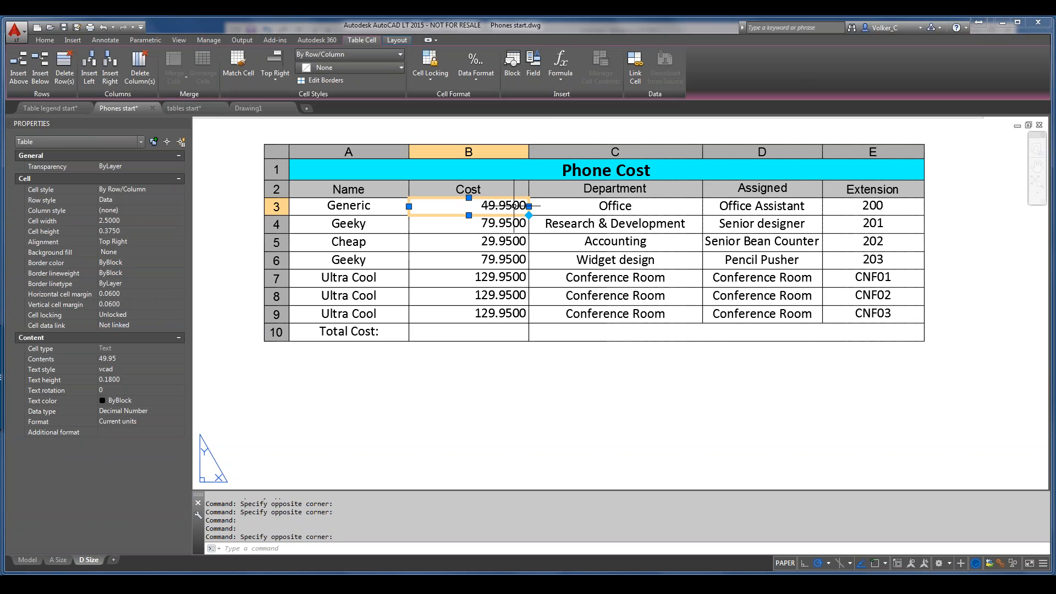
{"action": "left_click", "coordinate": [462, 315], "text": "shift"}
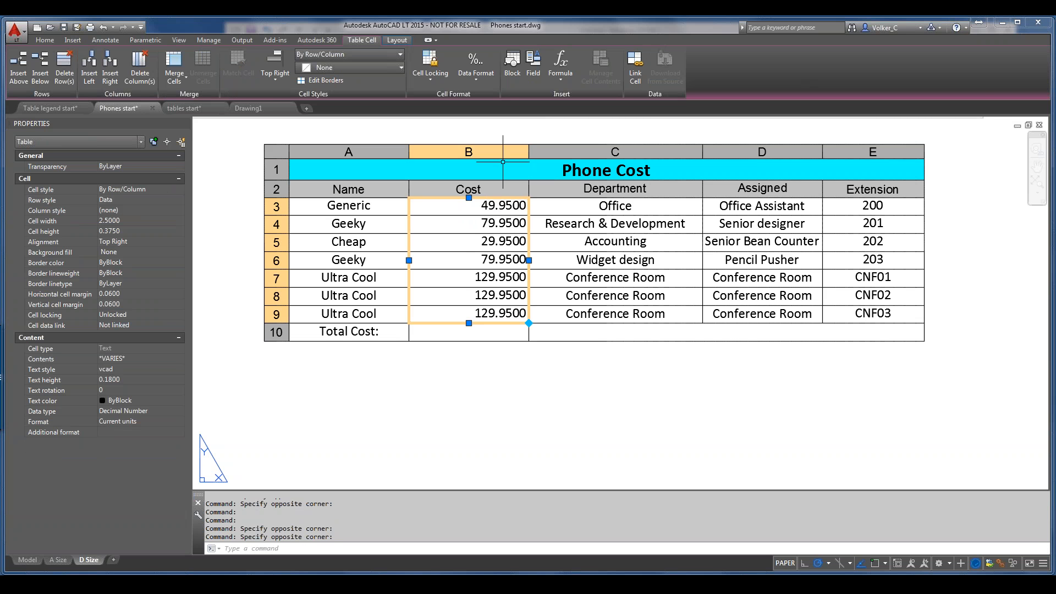
{"action": "left_click", "coordinate": [472, 77]}
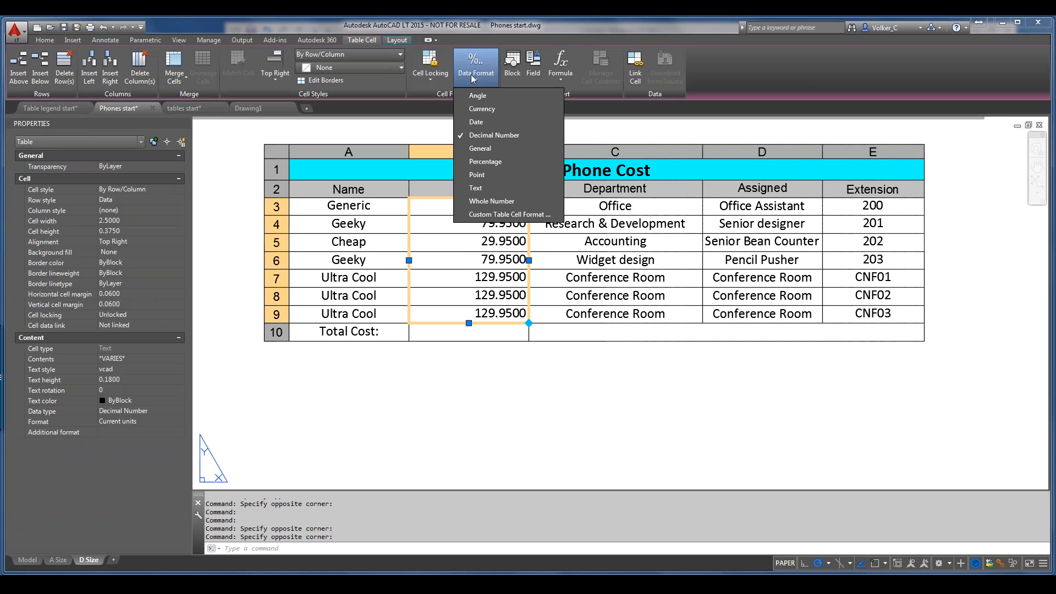
{"action": "left_click", "coordinate": [473, 110]}
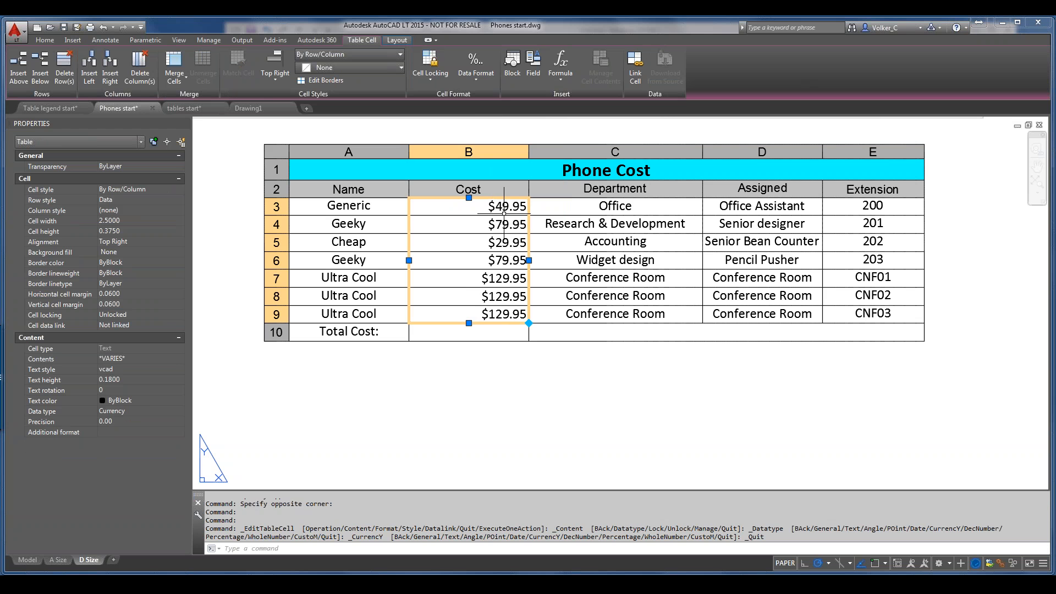
Step: Set the data format of the empty total cell B10 to Currency
{"action": "left_click", "coordinate": [489, 330]}
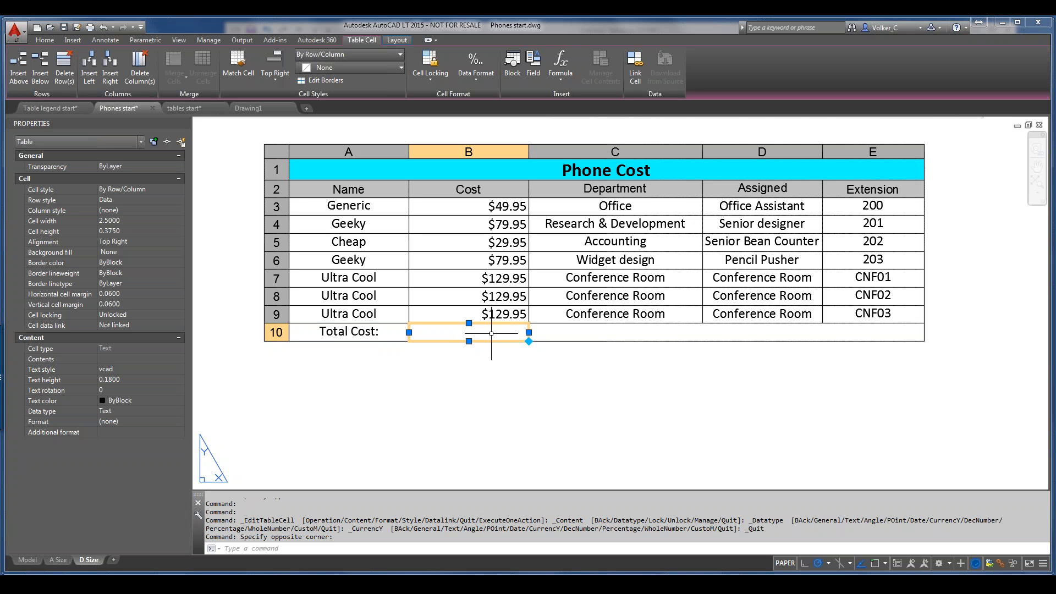
{"action": "left_click", "coordinate": [561, 83]}
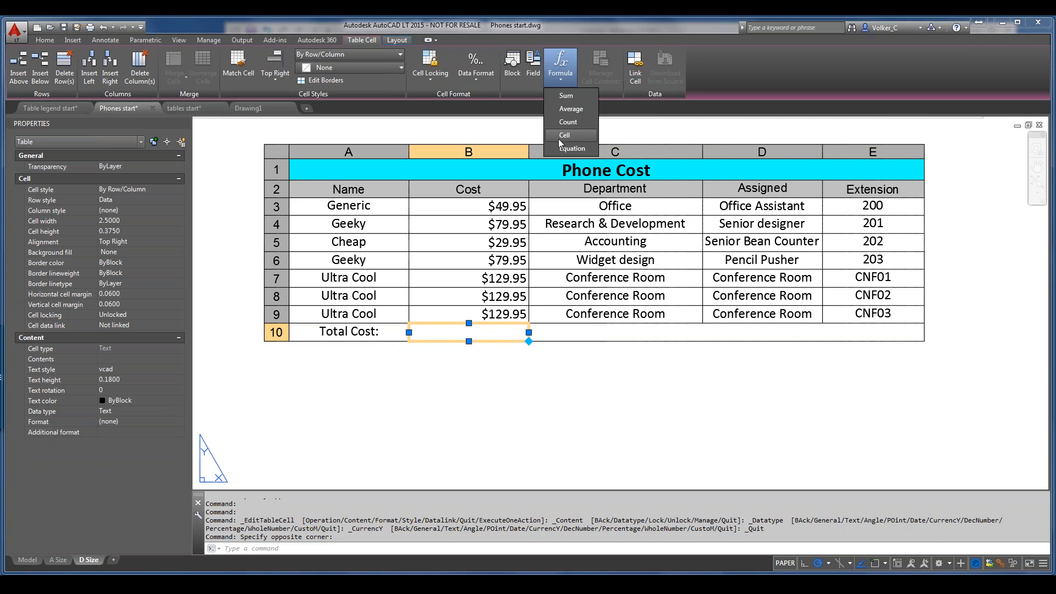
{"action": "right_click", "coordinate": [491, 336]}
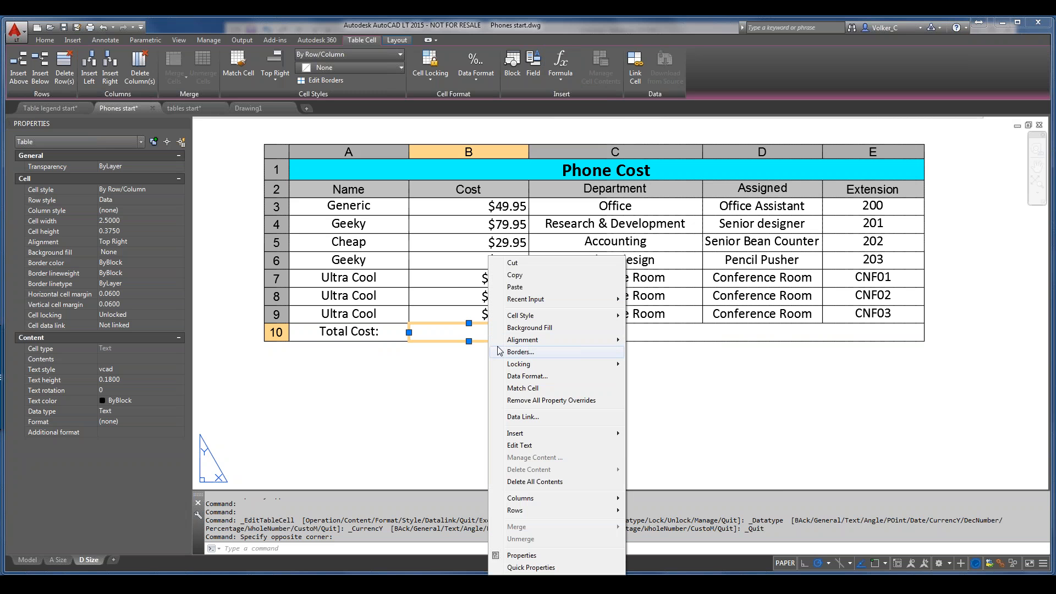
{"action": "left_click", "coordinate": [535, 379]}
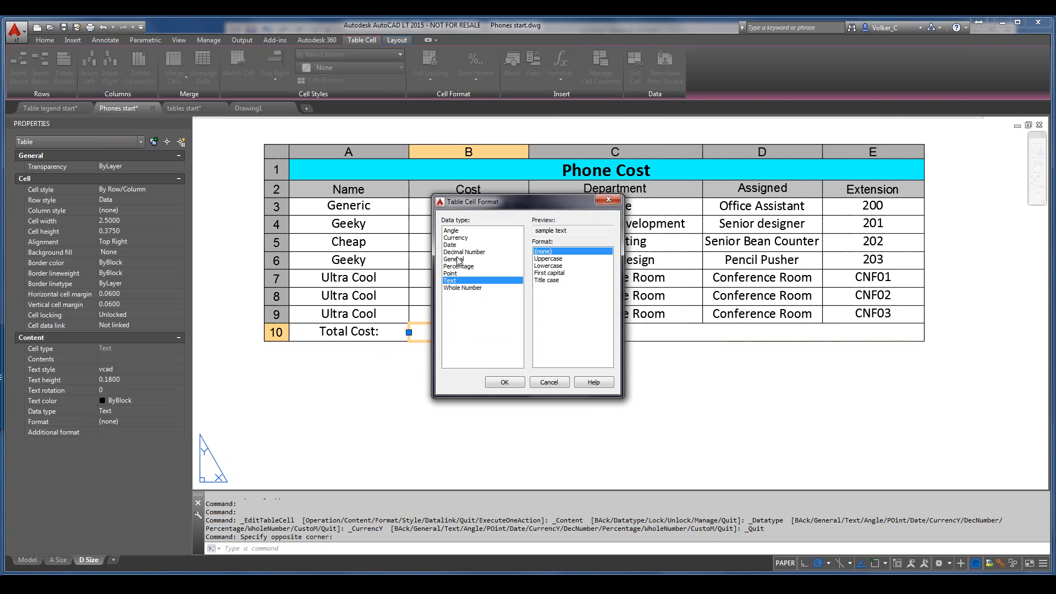
{"action": "left_click", "coordinate": [457, 239]}
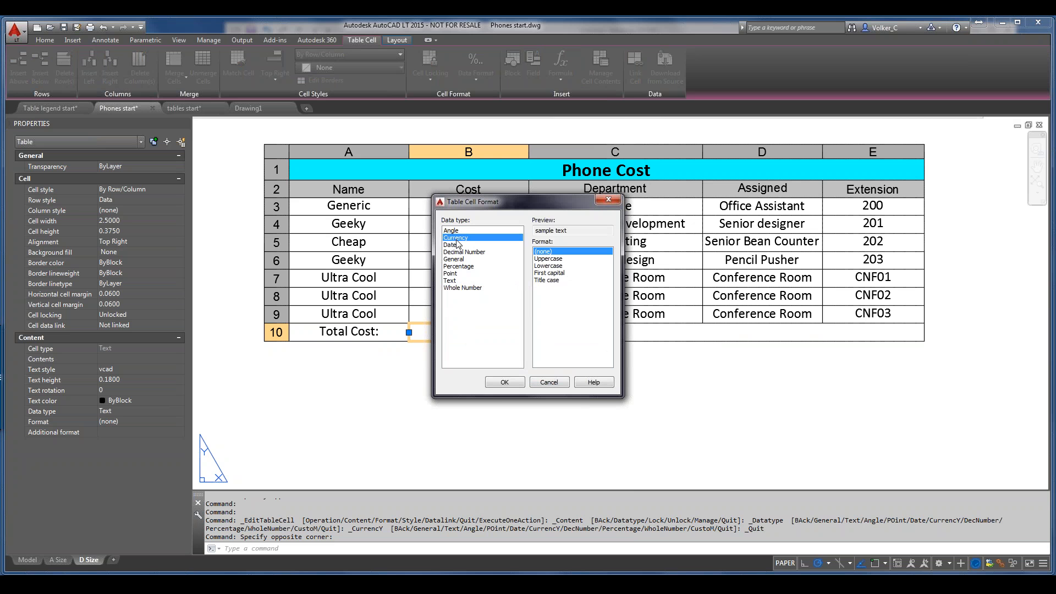
{"action": "left_click", "coordinate": [504, 383]}
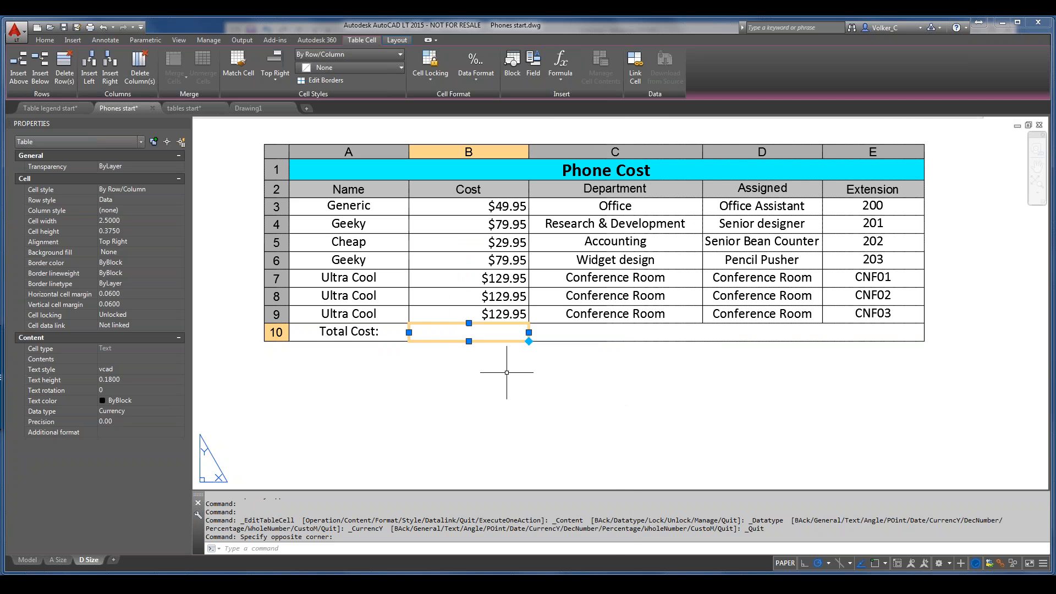
{"action": "right_click", "coordinate": [479, 333]}
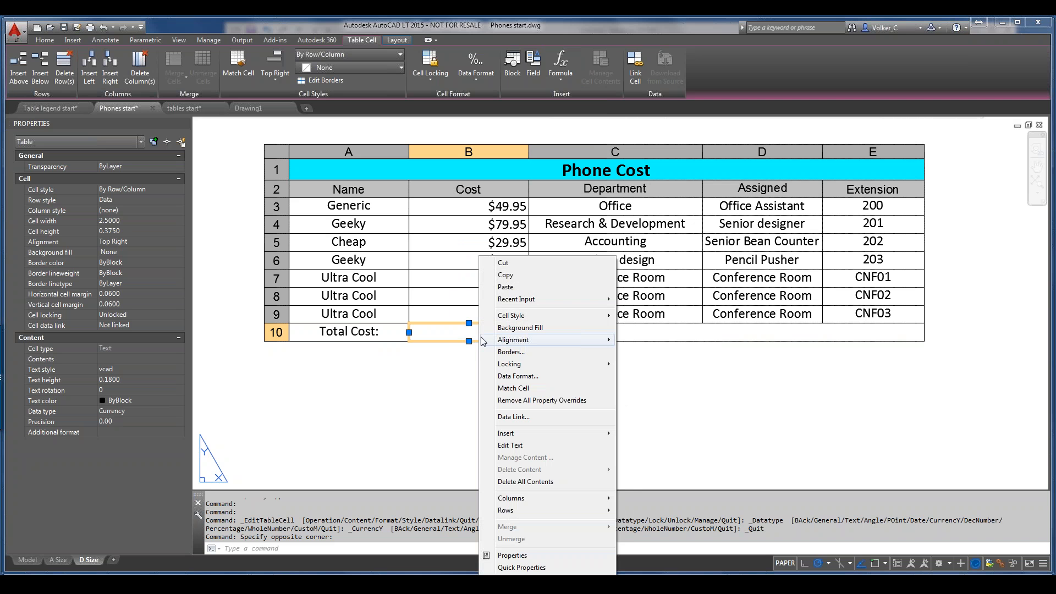
{"action": "mouse_move", "coordinate": [490, 342]}
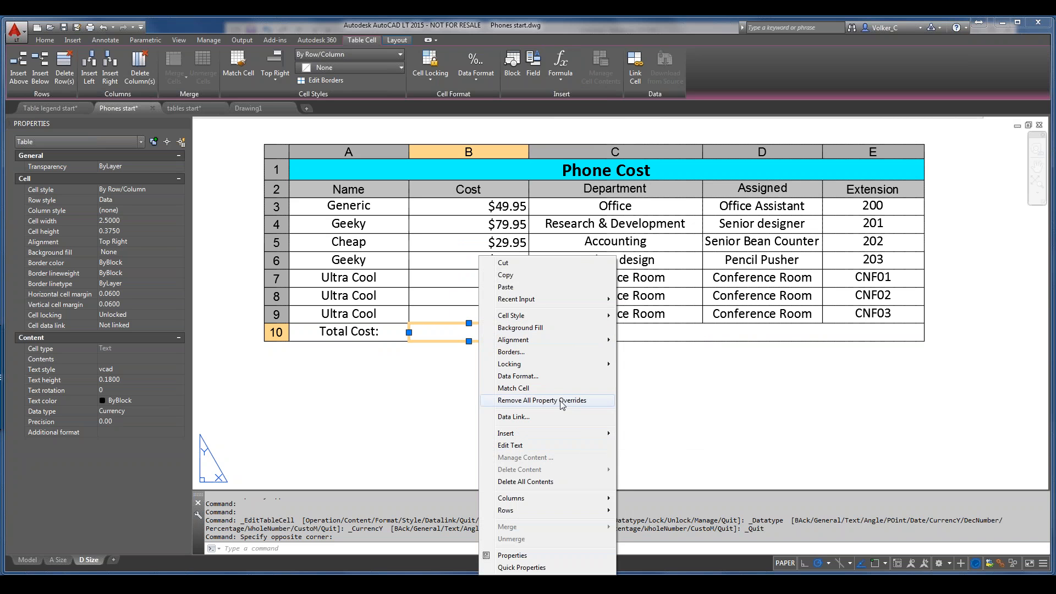
{"action": "left_click", "coordinate": [439, 332]}
{"action": "double_click", "coordinate": [439, 332]}
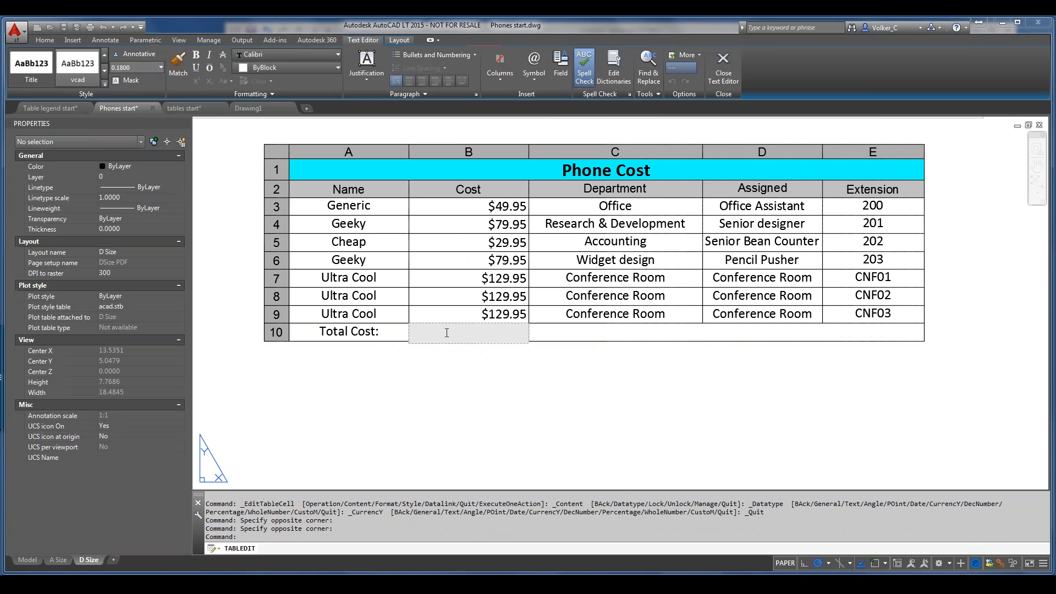
{"action": "right_click", "coordinate": [447, 334]}
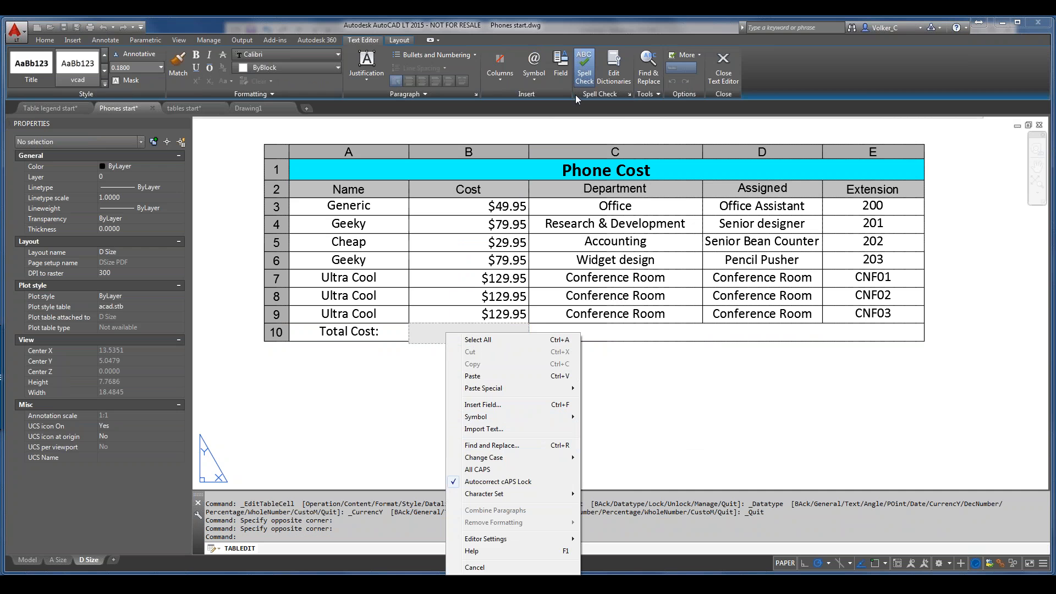
{"action": "left_click", "coordinate": [497, 126]}
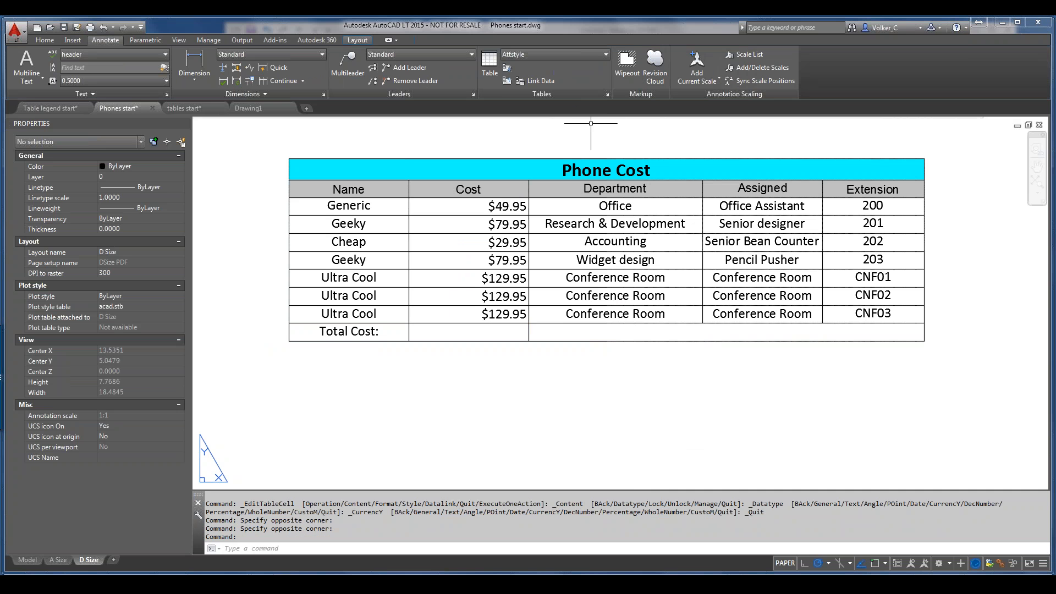
Step: Insert a Sum formula over cost cells B3 to B9 in total cell B10 and leave text editing
{"action": "left_click", "coordinate": [478, 326]}
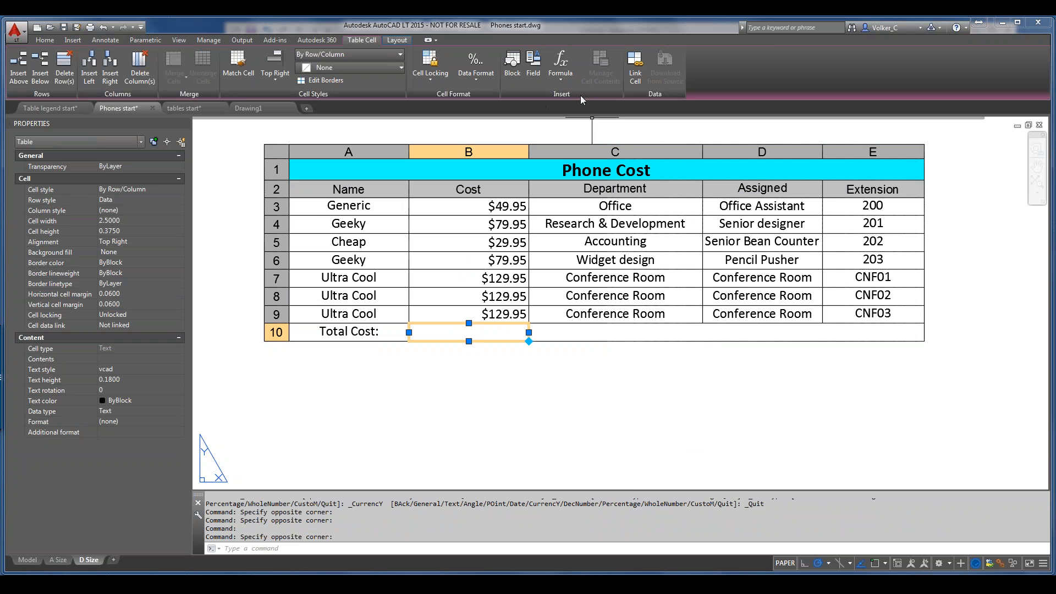
{"action": "left_click", "coordinate": [552, 84]}
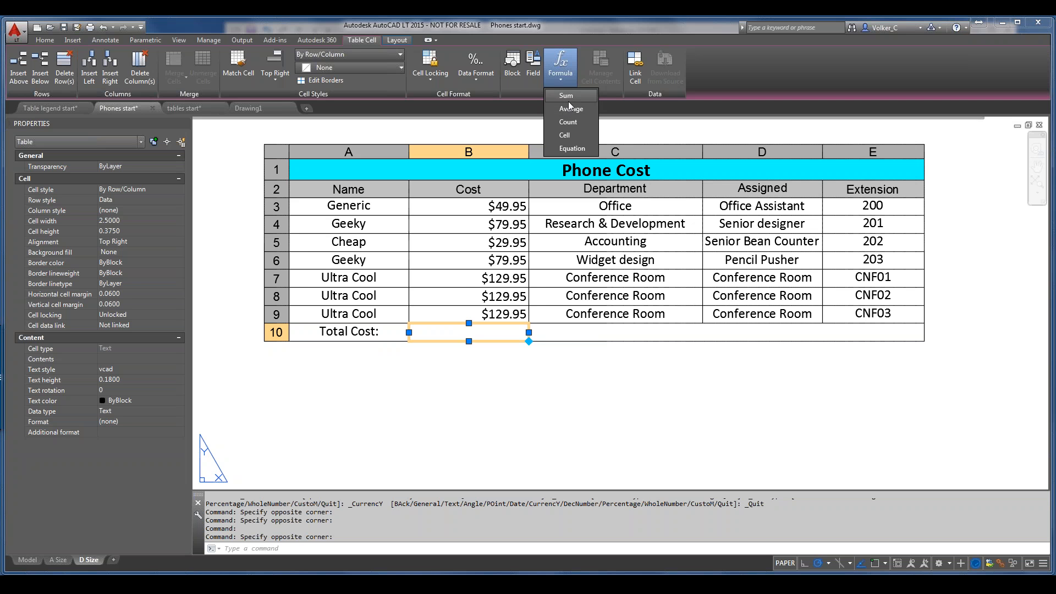
{"action": "left_click", "coordinate": [568, 96]}
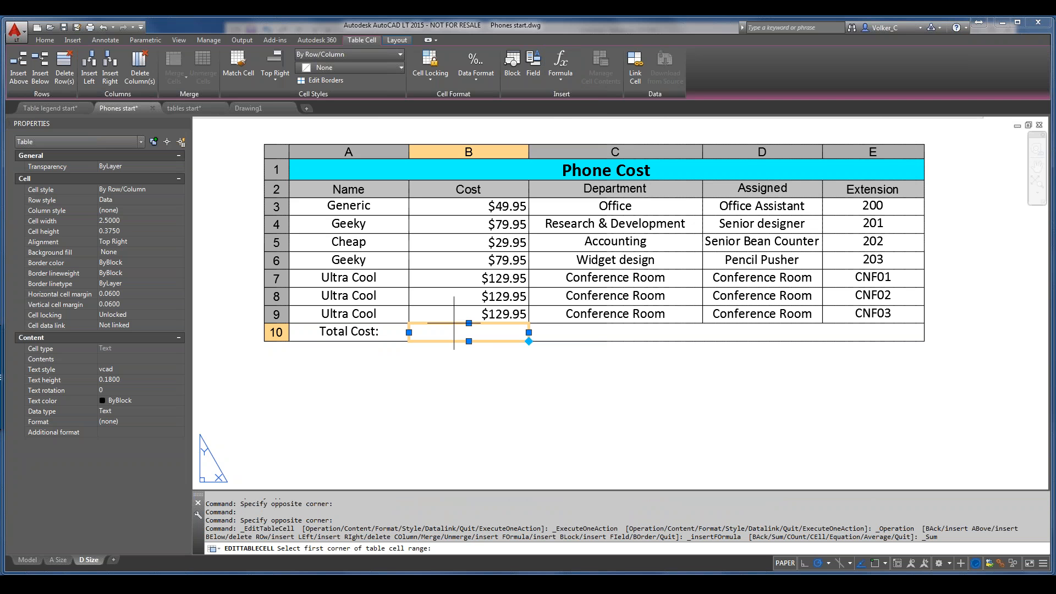
{"action": "left_click", "coordinate": [506, 206]}
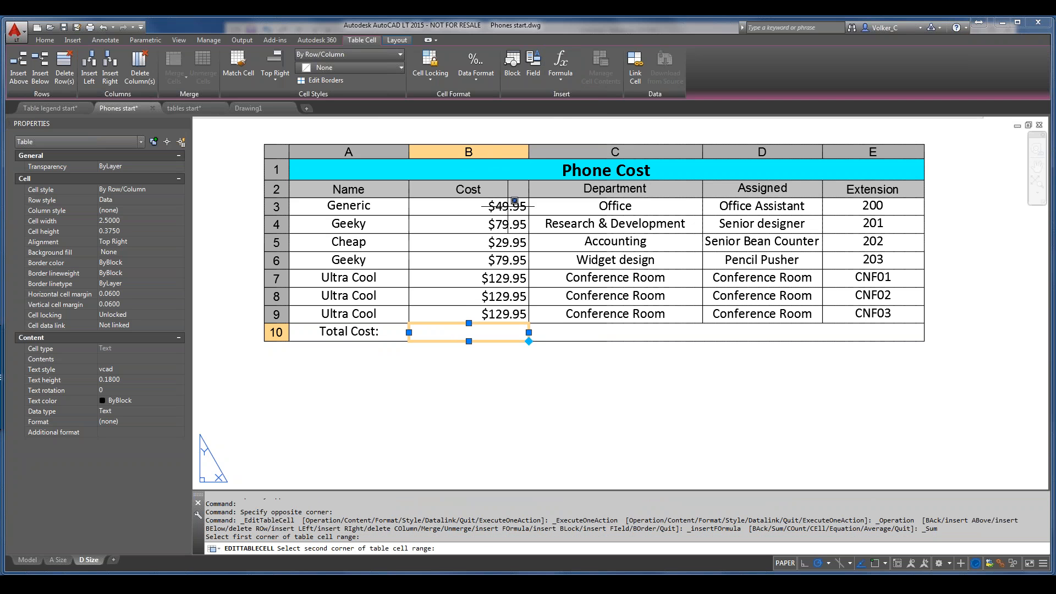
{"action": "left_click", "coordinate": [462, 312]}
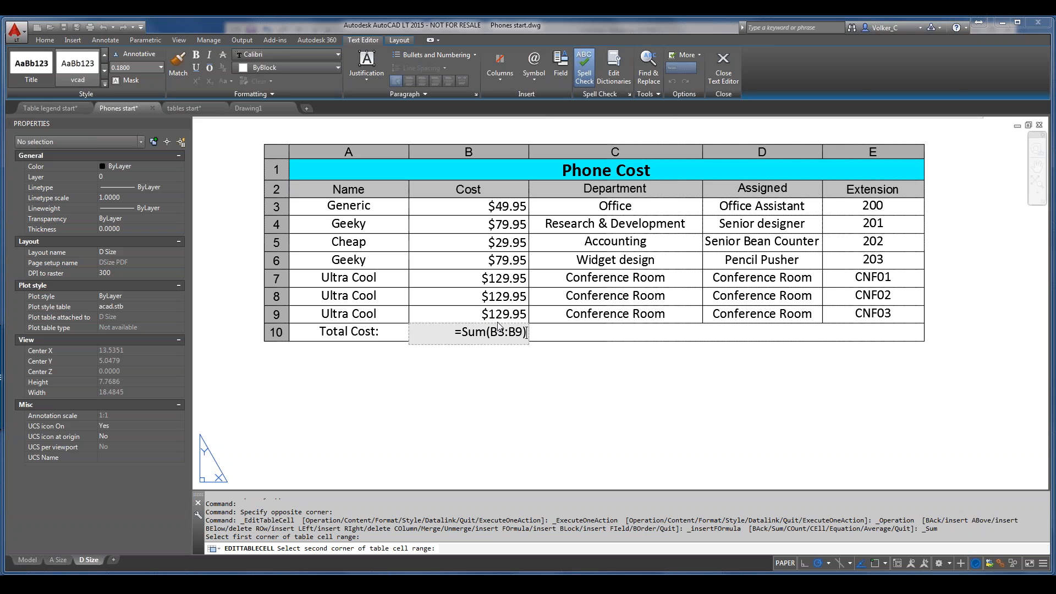
{"action": "left_click", "coordinate": [483, 368]}
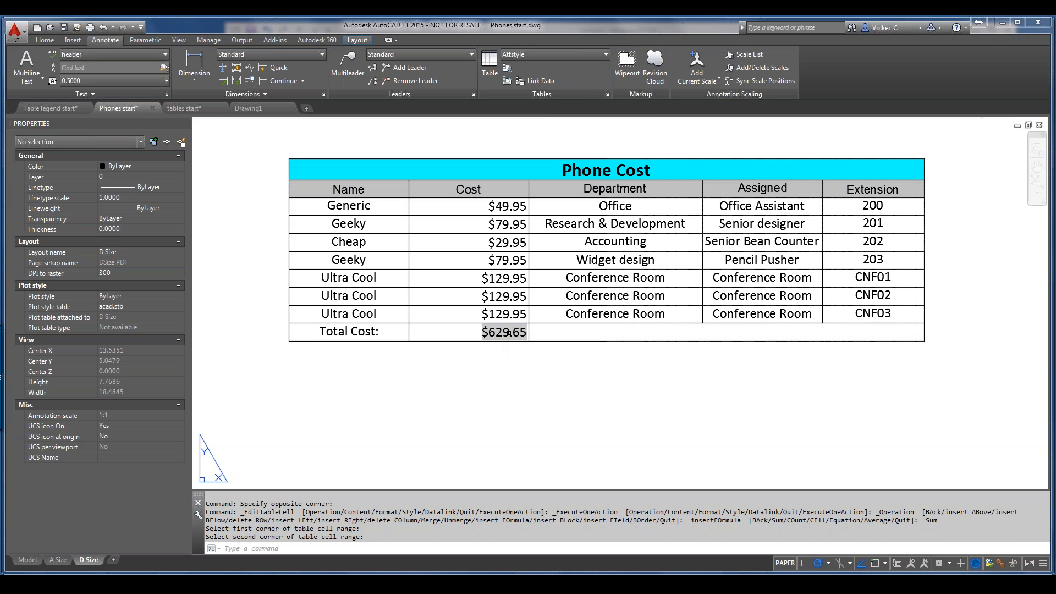
Step: Set the background fill of total cost cell B10 to red and deselect the table
{"action": "left_click", "coordinate": [464, 328]}
{"action": "right_click", "coordinate": [464, 330]}
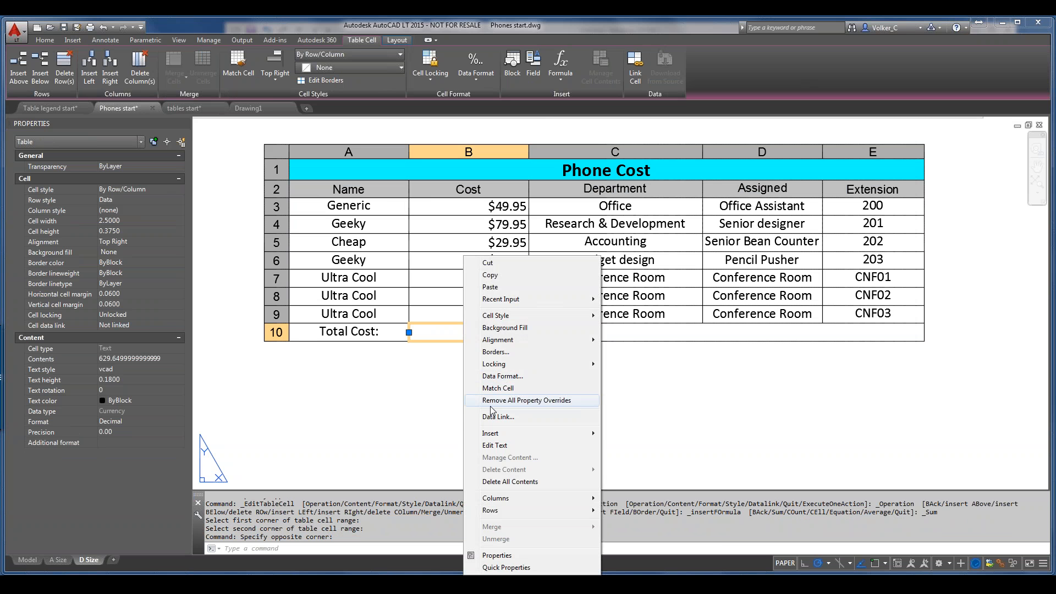
{"action": "mouse_move", "coordinate": [489, 433]}
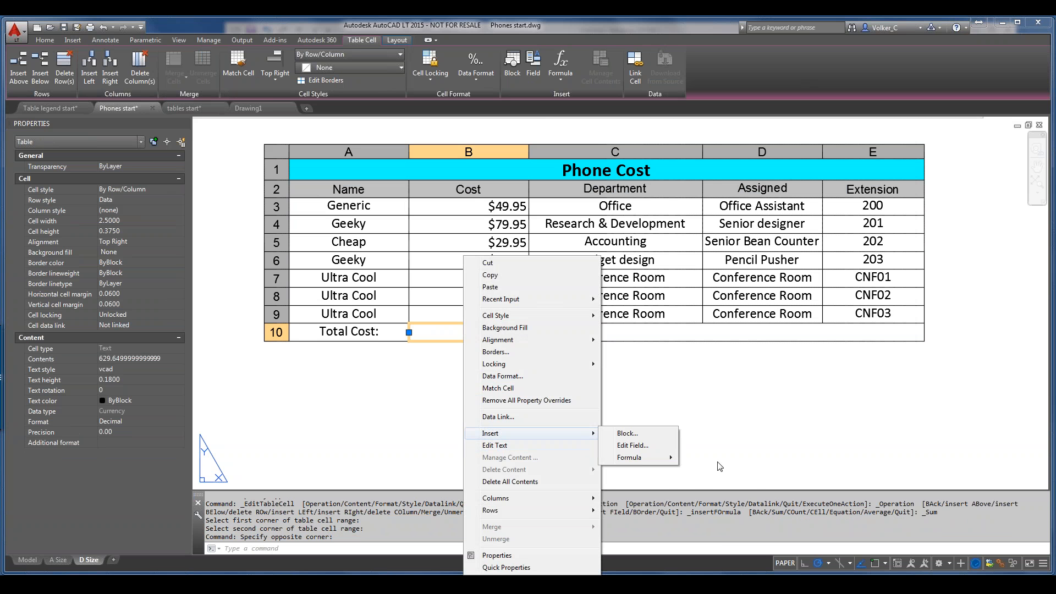
{"action": "mouse_move", "coordinate": [664, 460]}
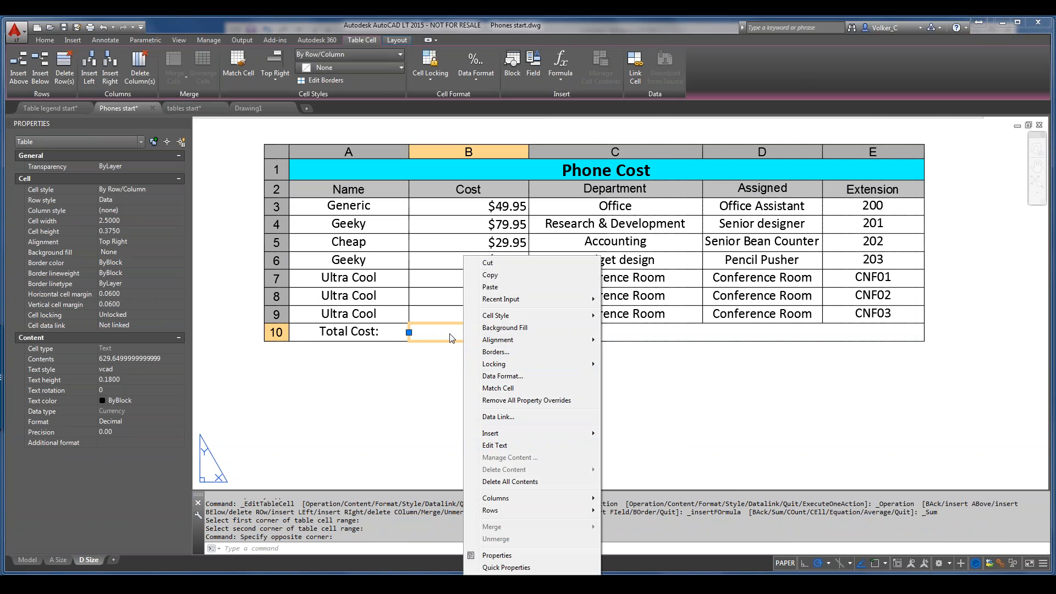
{"action": "left_click", "coordinate": [519, 332]}
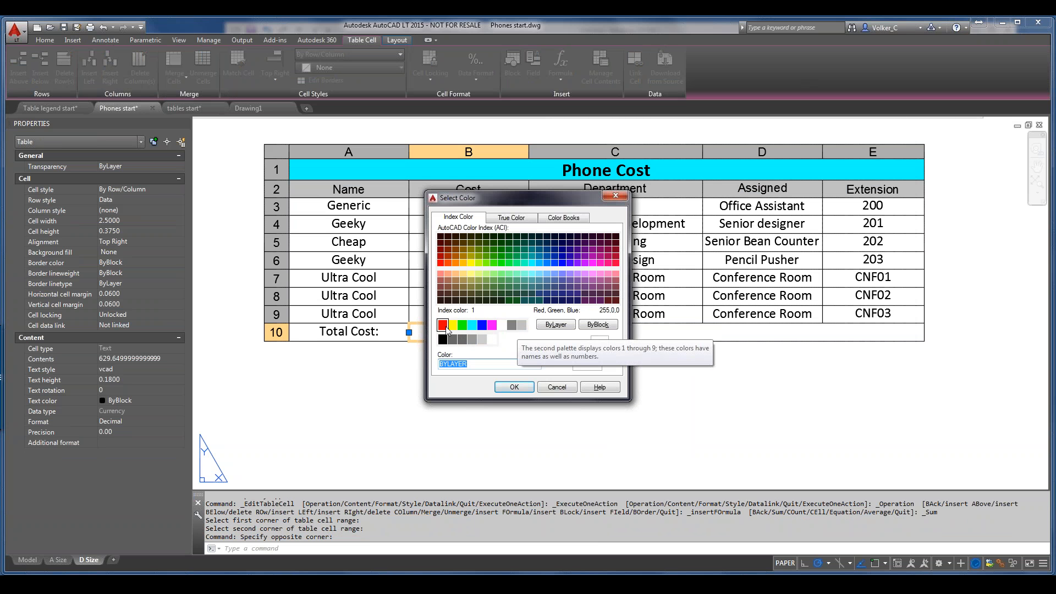
{"action": "left_click", "coordinate": [445, 327]}
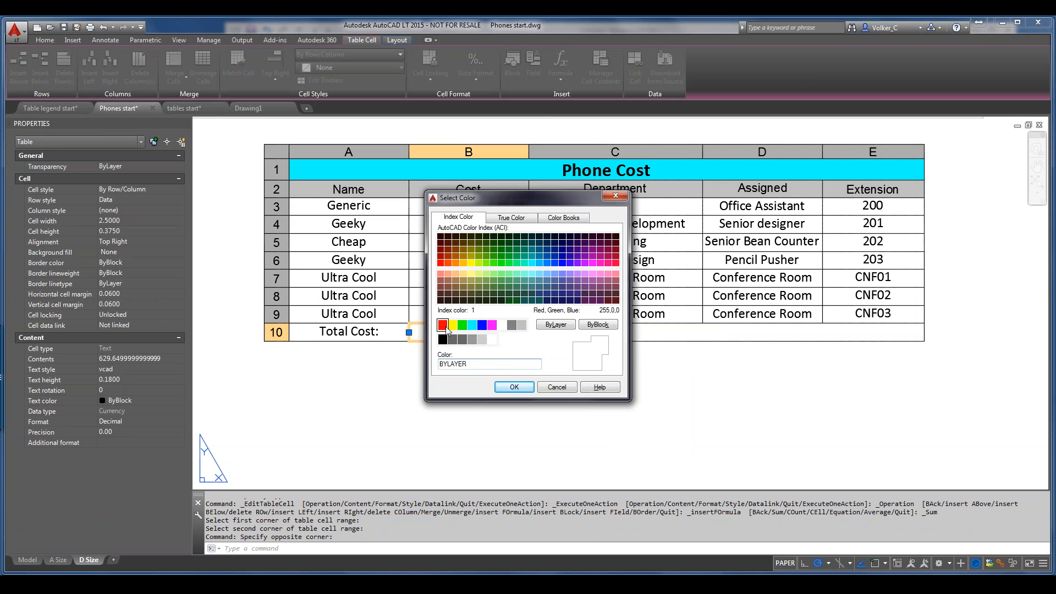
{"action": "left_click", "coordinate": [514, 388]}
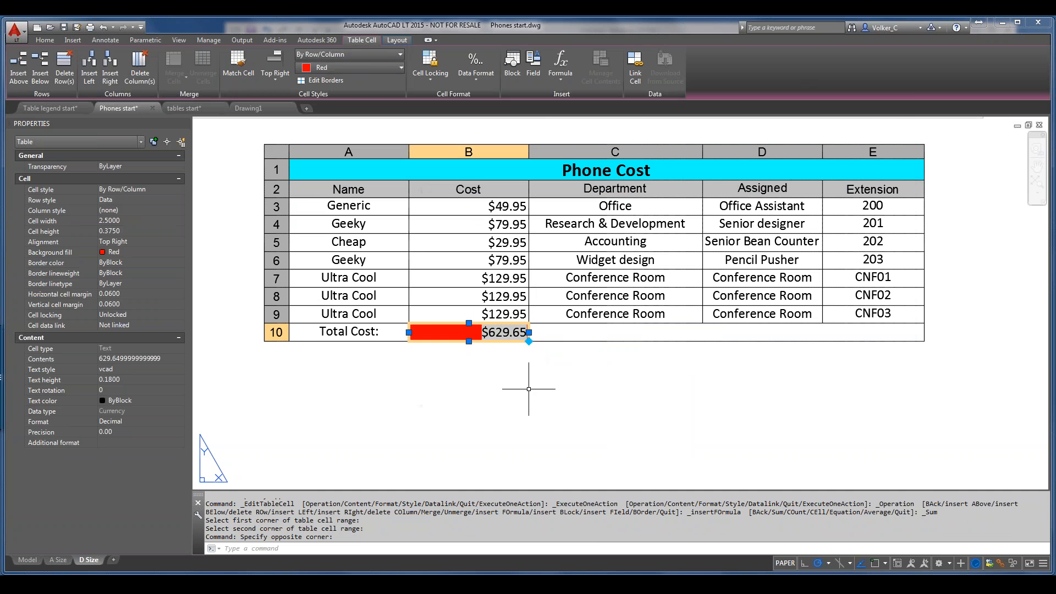
{"action": "key", "text": "Escape"}
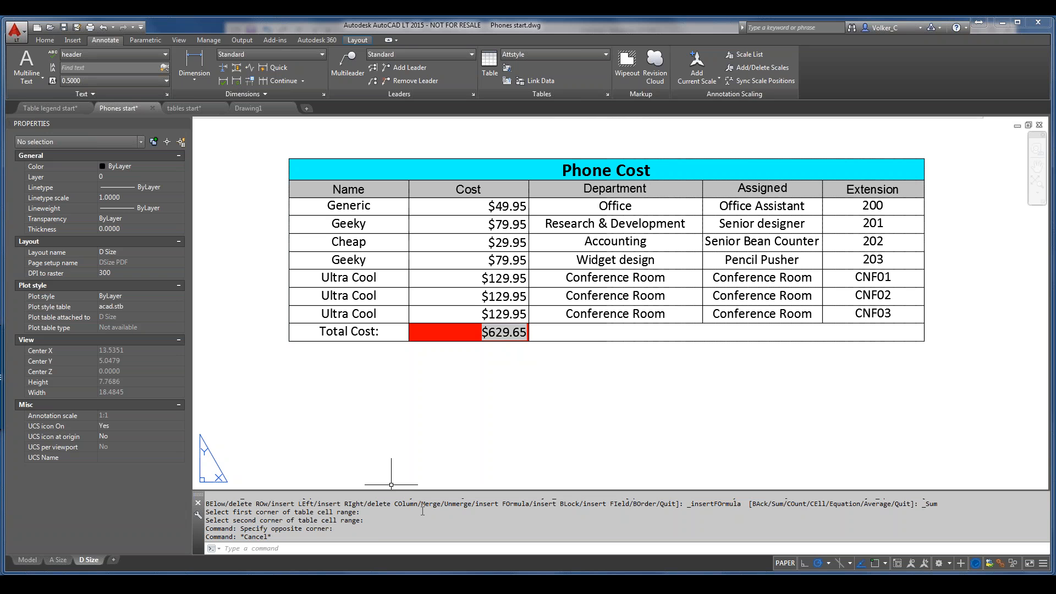
Step: Start the TABLE command, open its help, and go through the TABLE article to the Commands for Tables page
{"action": "type", "text": "t"}
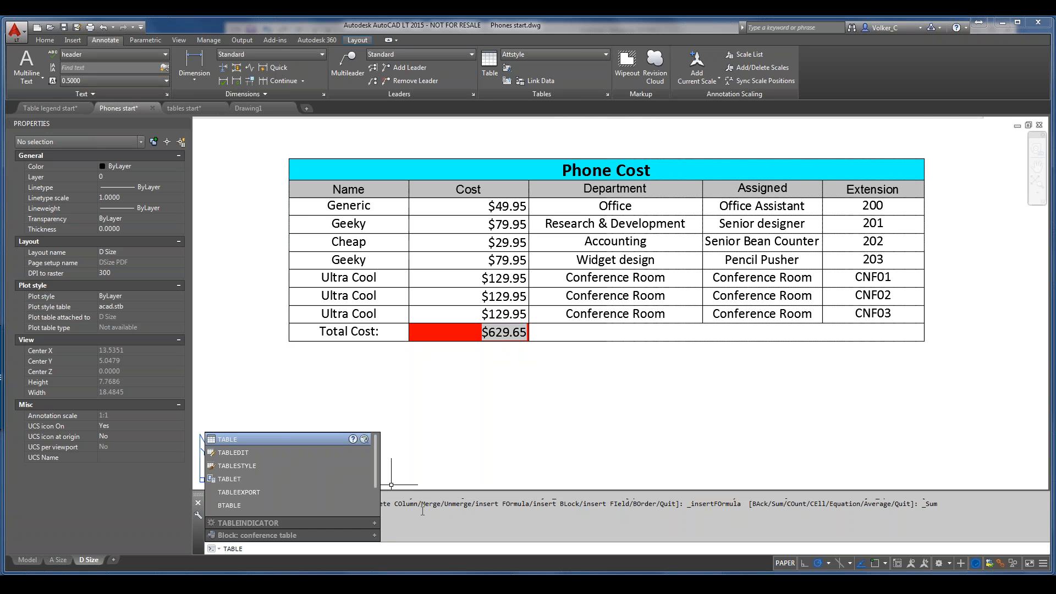
{"action": "key", "text": "Return"}
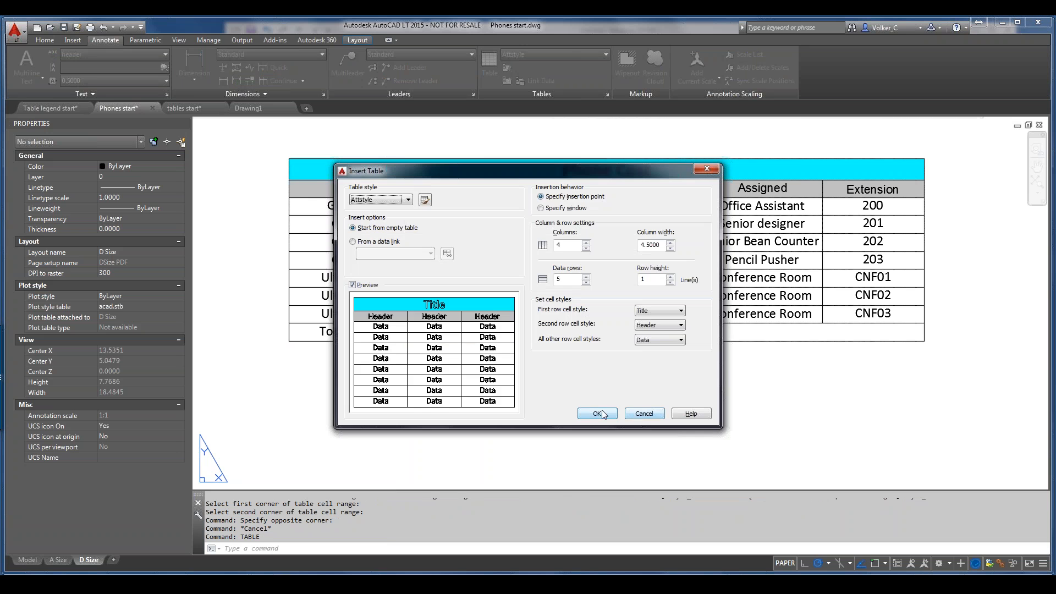
{"action": "left_click", "coordinate": [688, 413]}
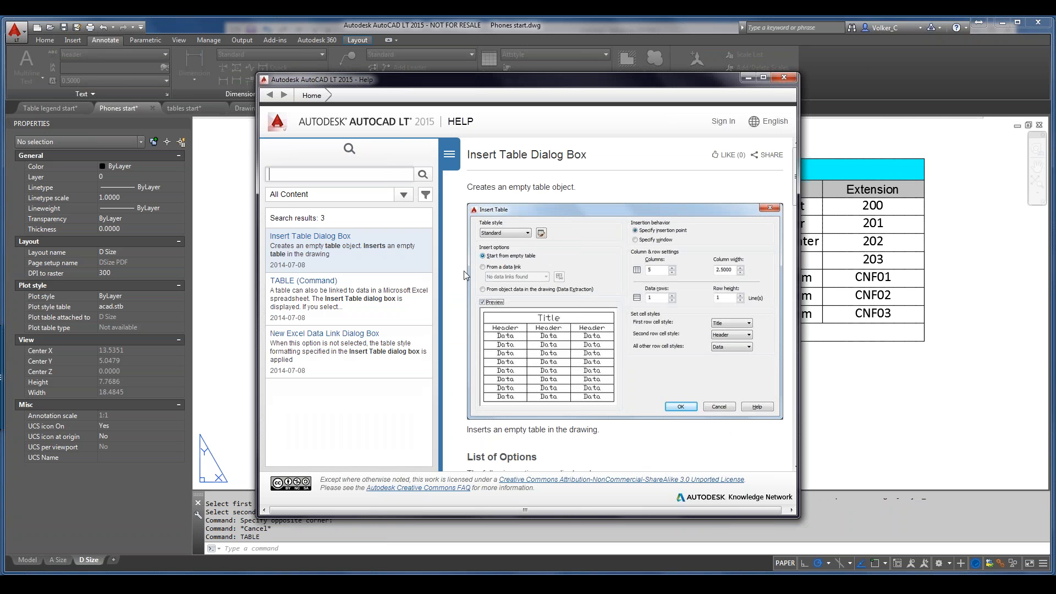
{"action": "left_click", "coordinate": [403, 292]}
{"action": "scroll", "coordinate": [621, 302], "scroll_direction": "down", "scroll_amount": 2}
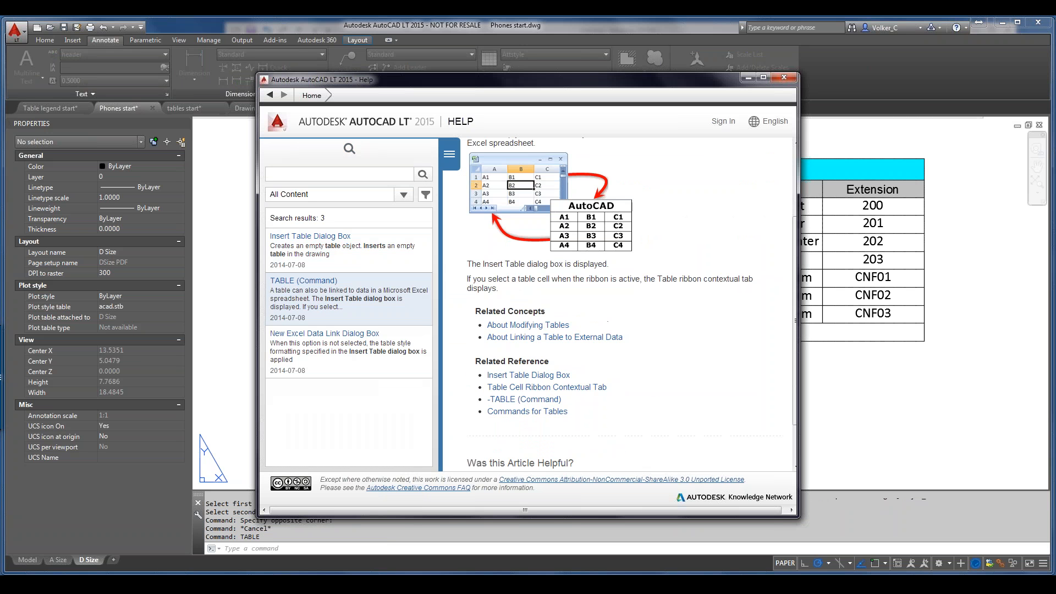
{"action": "scroll", "coordinate": [621, 303], "scroll_direction": "down", "scroll_amount": 1}
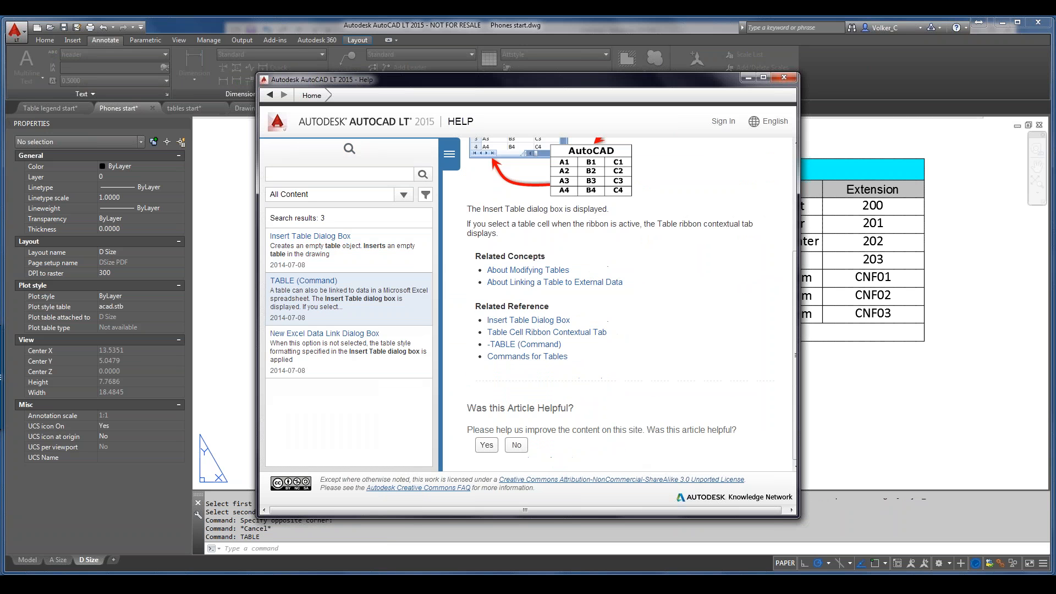
{"action": "left_click", "coordinate": [530, 356]}
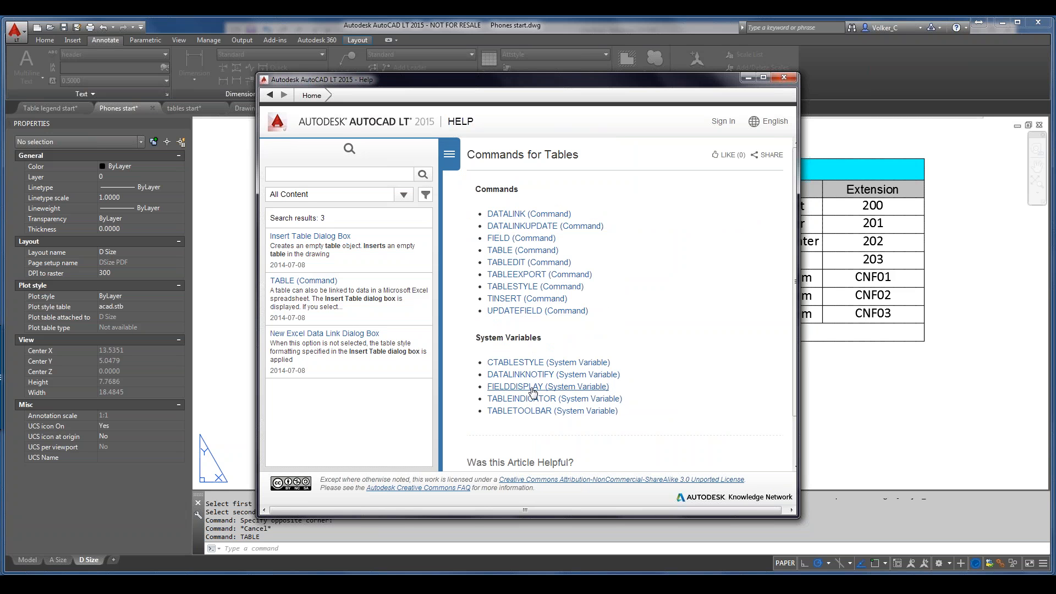
Step: Read the TABLEINDICATOR and TABLETOOLBAR help articles, then minimize the help and dismiss the Insert Table dialog
{"action": "mouse_move", "coordinate": [533, 403]}
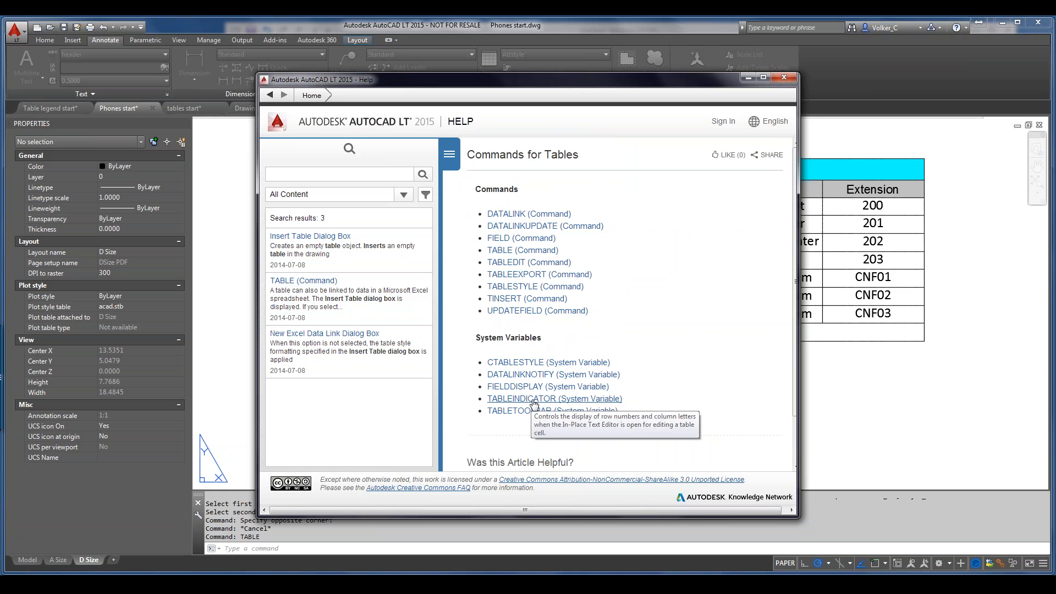
{"action": "left_click", "coordinate": [533, 400]}
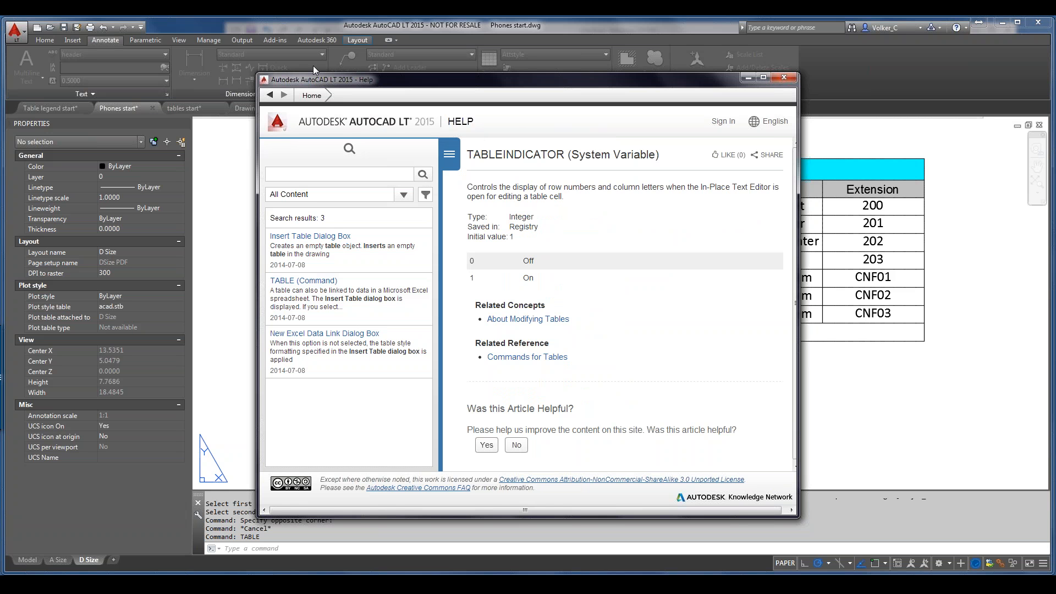
{"action": "left_click", "coordinate": [270, 94]}
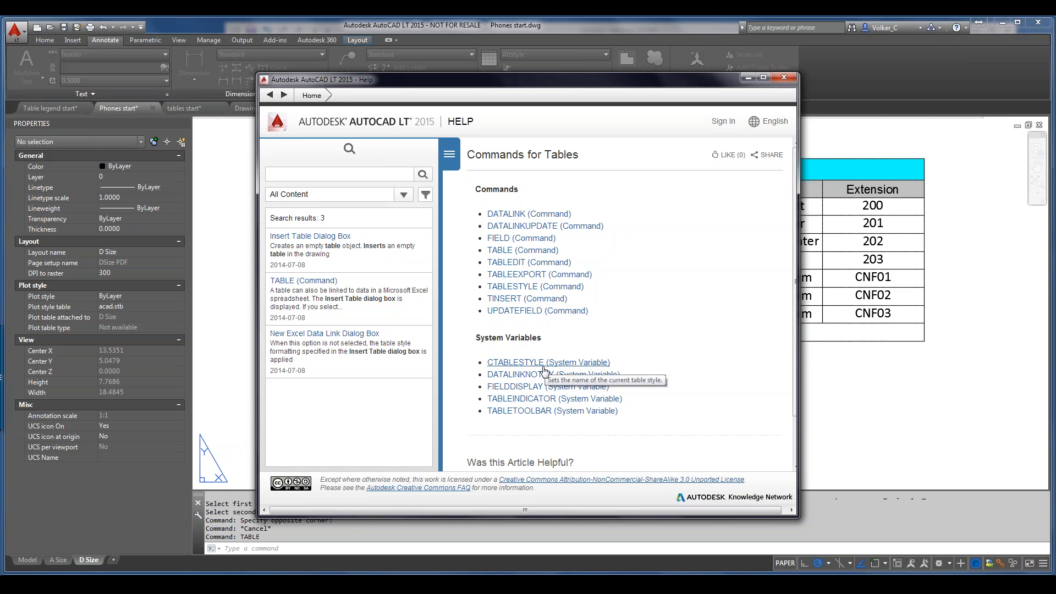
{"action": "left_click", "coordinate": [531, 411]}
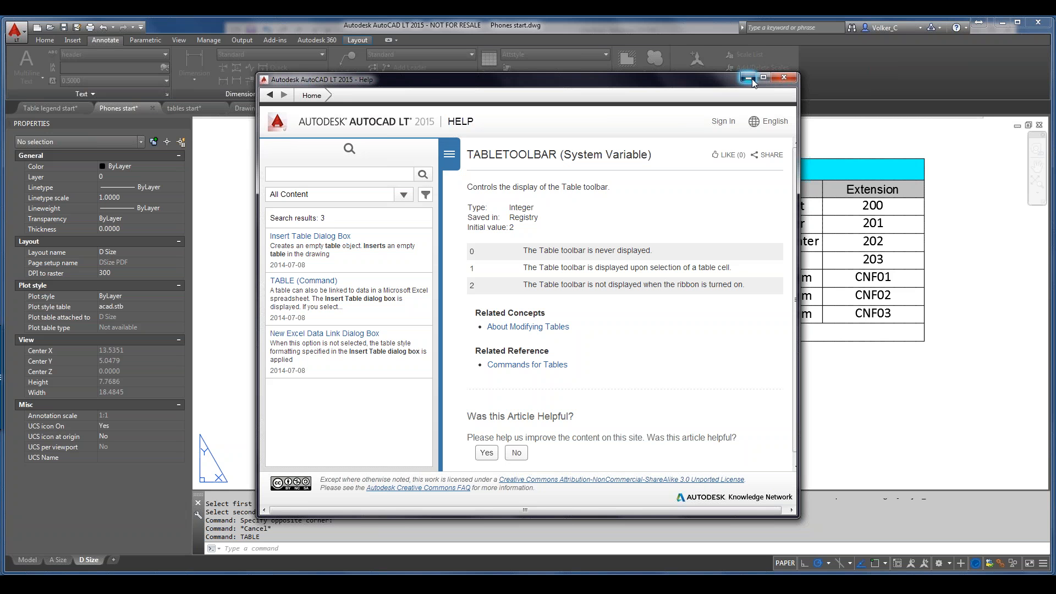
{"action": "left_click", "coordinate": [749, 78]}
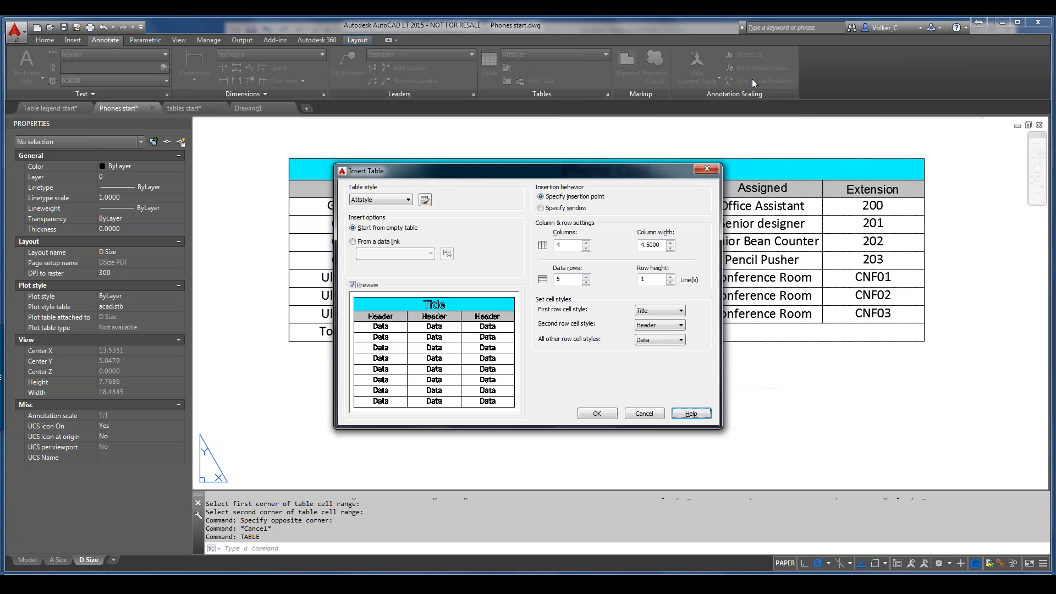
{"action": "left_click", "coordinate": [707, 169]}
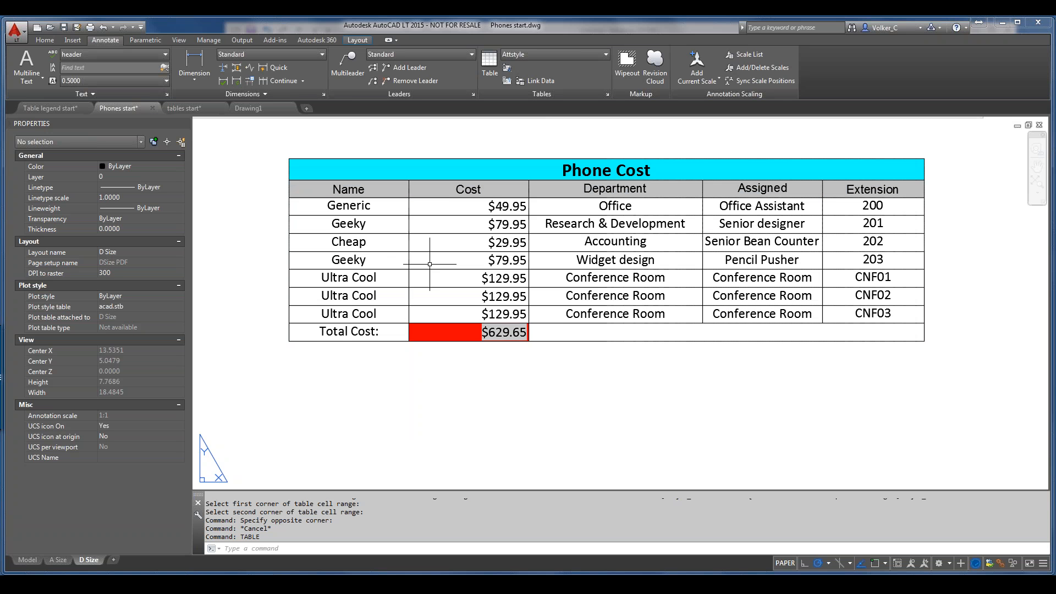
Step: Switch to model space and examine the red phone blocks on the desks and tables of the floor plan
{"action": "left_click", "coordinate": [20, 562]}
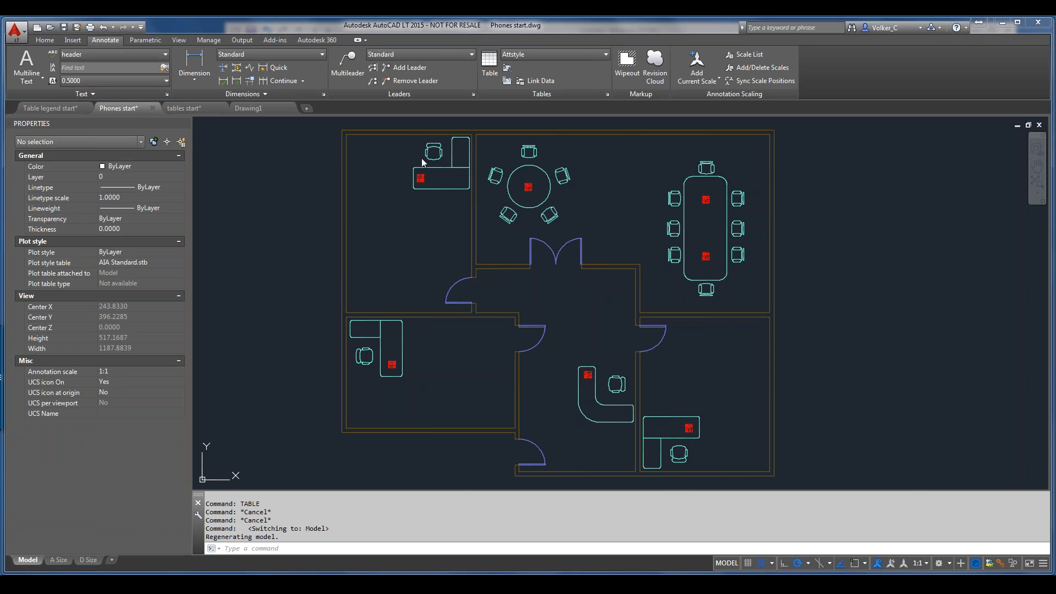
{"action": "left_click", "coordinate": [422, 187]}
{"action": "scroll", "coordinate": [422, 190], "scroll_direction": "up", "scroll_amount": 8}
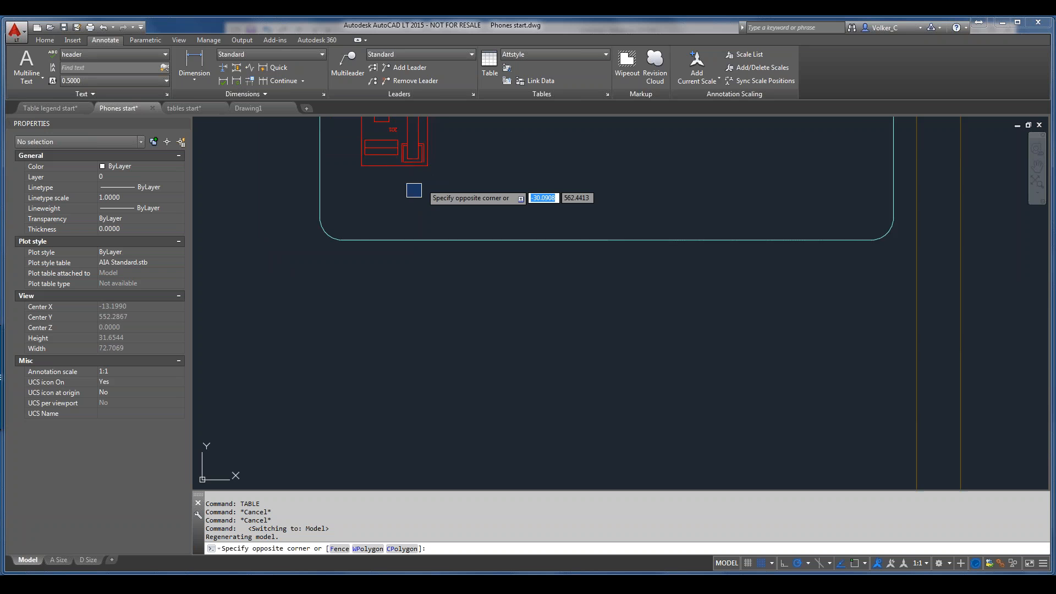
{"action": "key", "text": "Escape"}
{"action": "scroll", "coordinate": [411, 146], "scroll_direction": "down", "scroll_amount": 4}
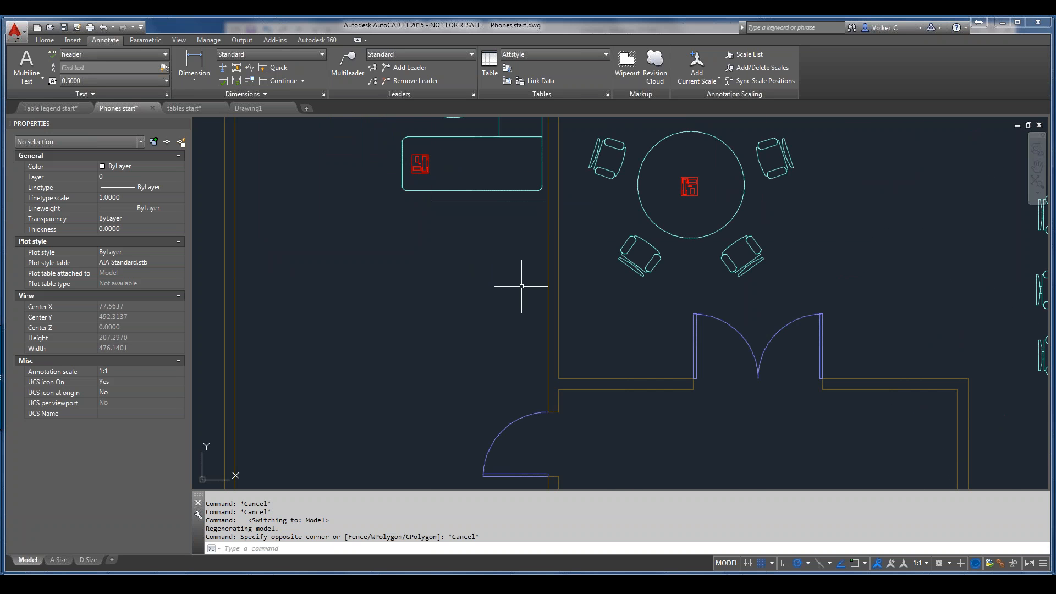
{"action": "scroll", "coordinate": [525, 287], "scroll_direction": "down", "scroll_amount": 2}
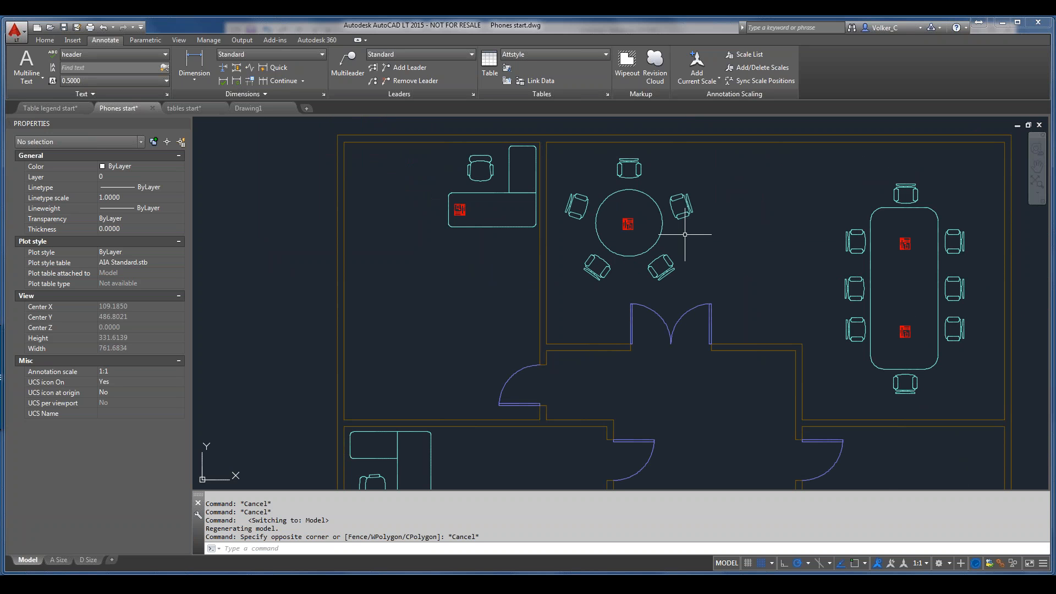
{"action": "scroll", "coordinate": [685, 234], "scroll_direction": "down", "scroll_amount": 2}
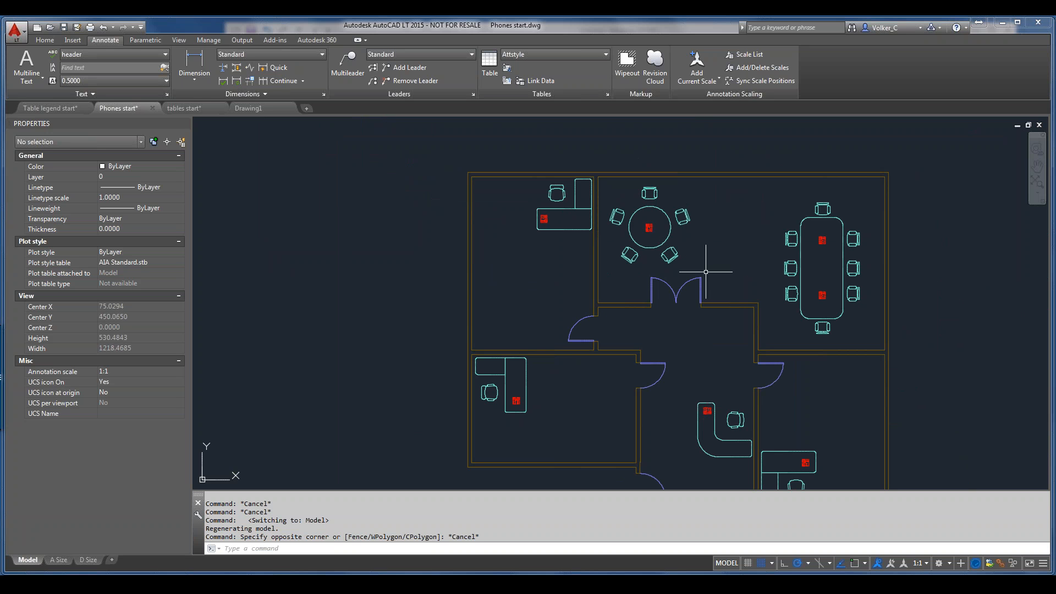
Step: Switch to the D Size layout and examine the total cost cell of the Phone Cost table up close
{"action": "scroll", "coordinate": [706, 271], "scroll_direction": "down", "scroll_amount": 2}
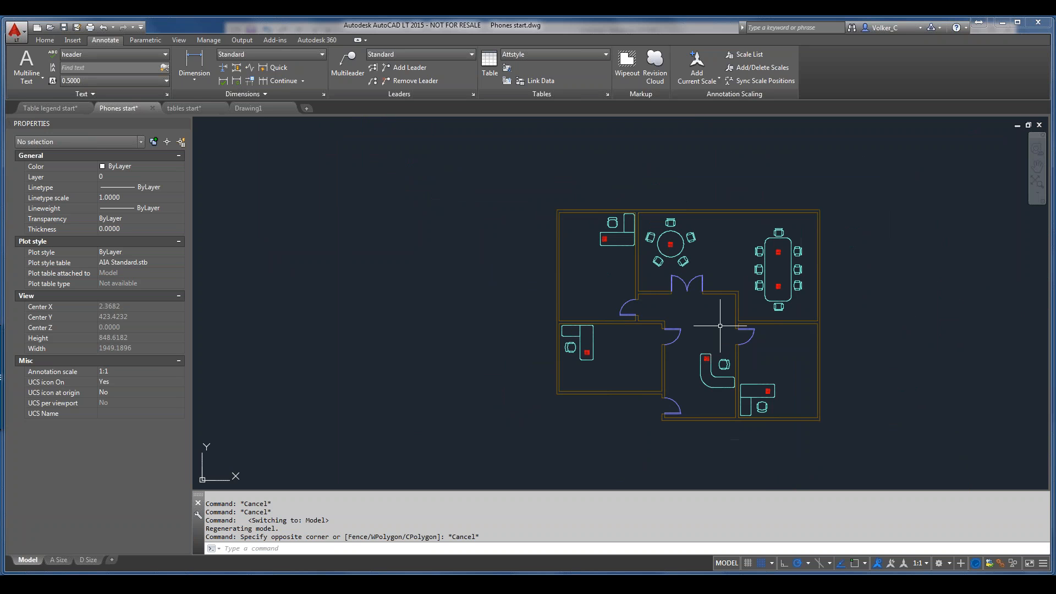
{"action": "left_click", "coordinate": [86, 560]}
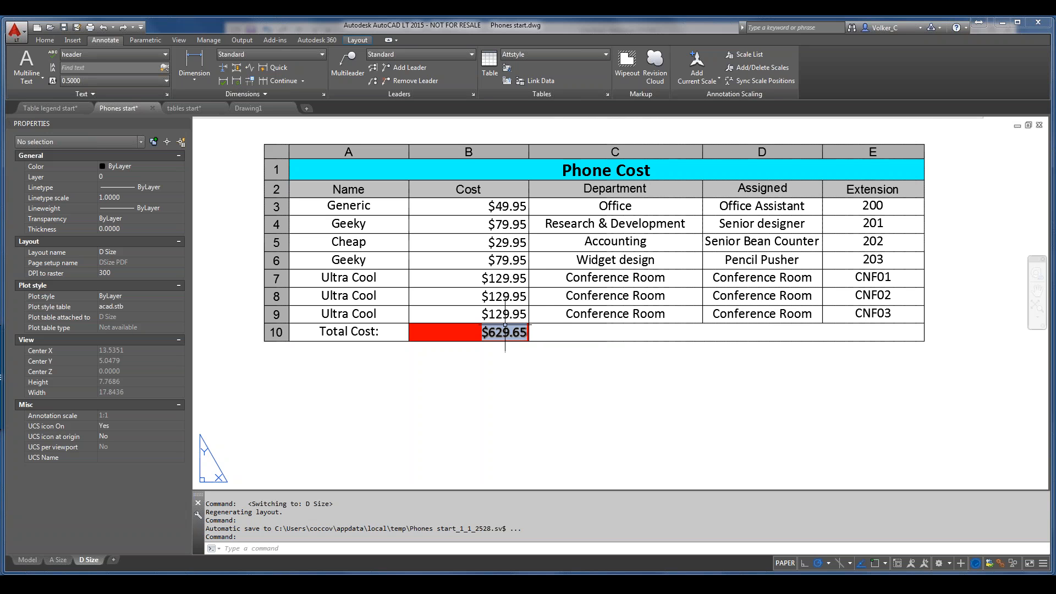
{"action": "scroll", "coordinate": [504, 331], "scroll_direction": "up", "scroll_amount": 3}
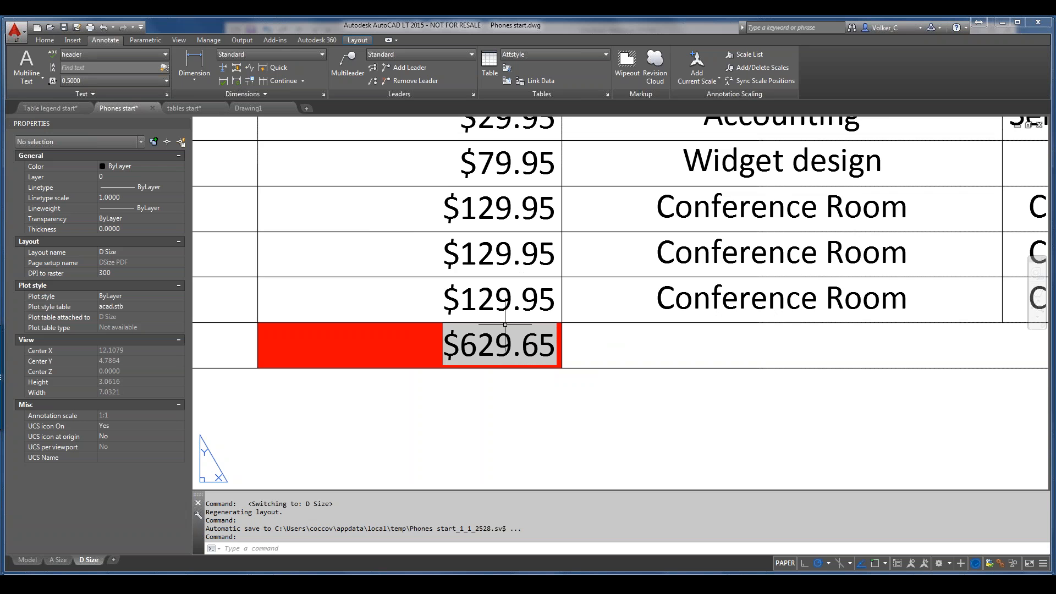
{"action": "middle_click_drag", "start_coordinate": [505, 325], "coordinate": [690, 311]}
{"action": "scroll", "coordinate": [689, 312], "scroll_direction": "down", "scroll_amount": 5}
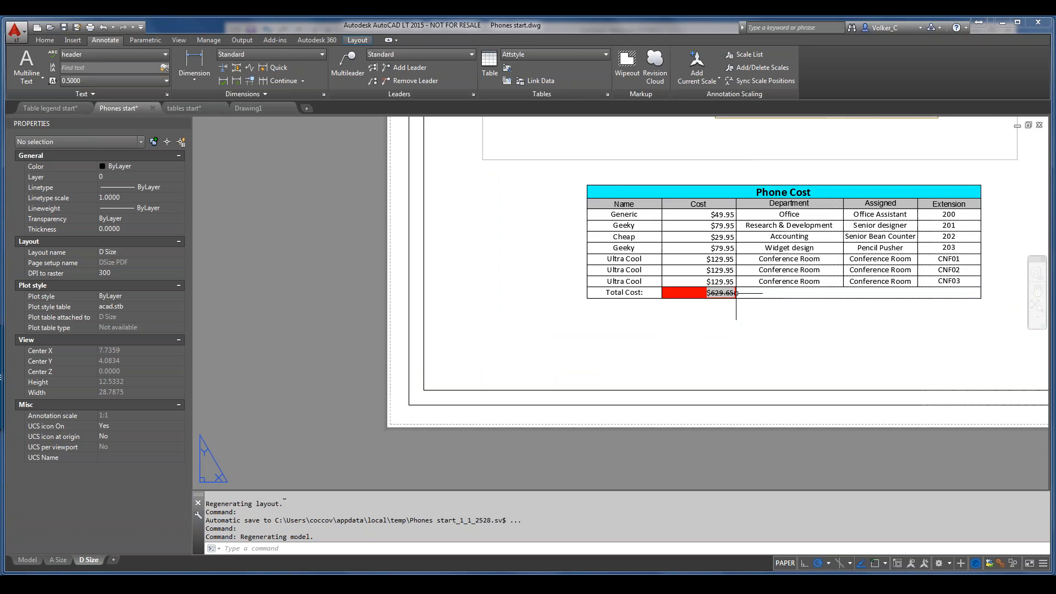
Step: Select the Generic cell A3, view and cancel the Select a Data Link dialog, and review the cell's other editing options
{"action": "left_click", "coordinate": [662, 292]}
{"action": "left_click", "coordinate": [637, 214]}
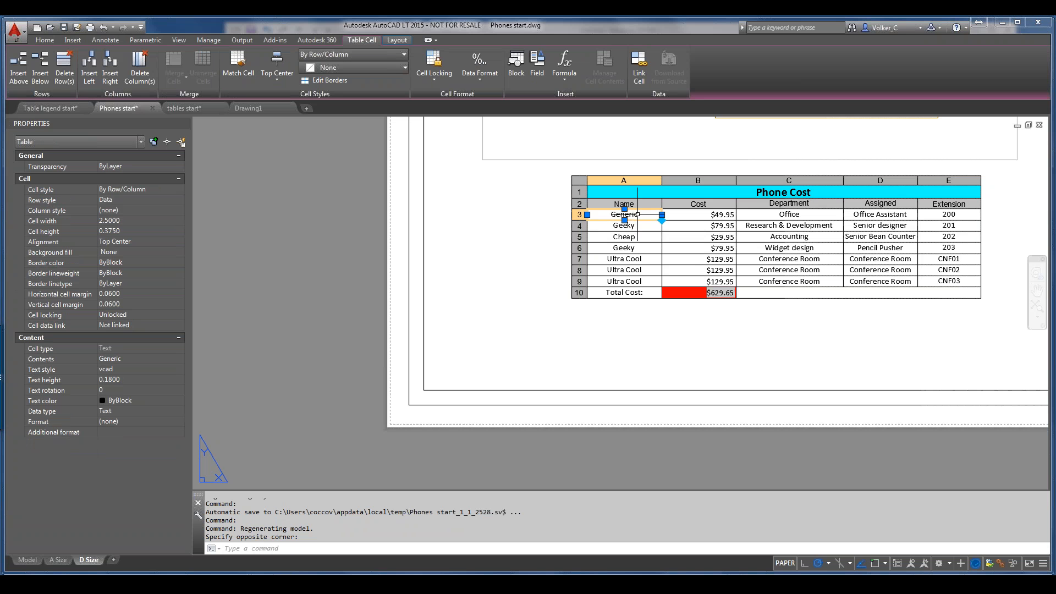
{"action": "left_click", "coordinate": [637, 214]}
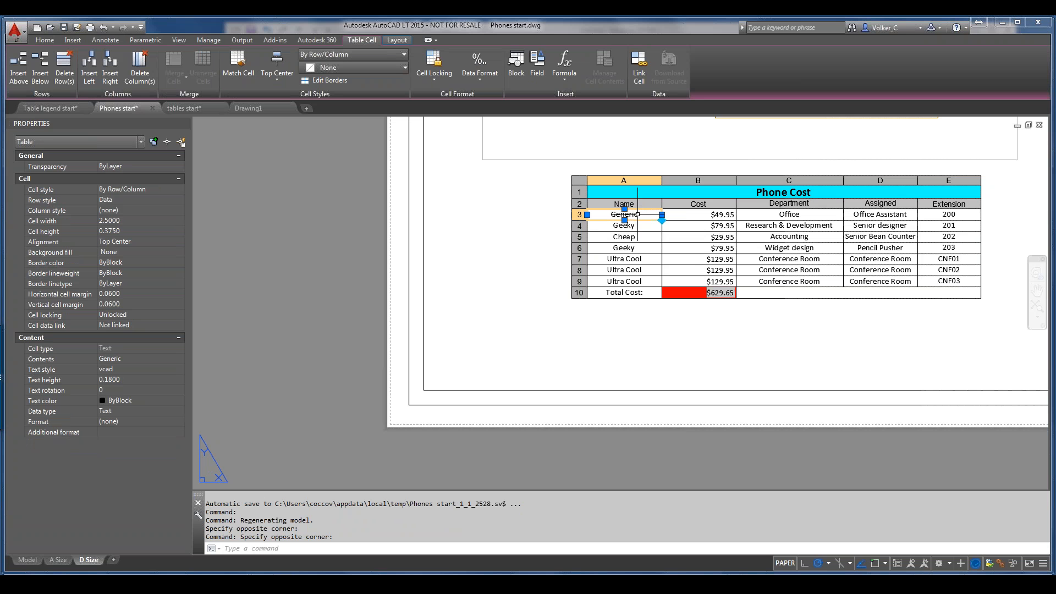
{"action": "right_click", "coordinate": [637, 215]}
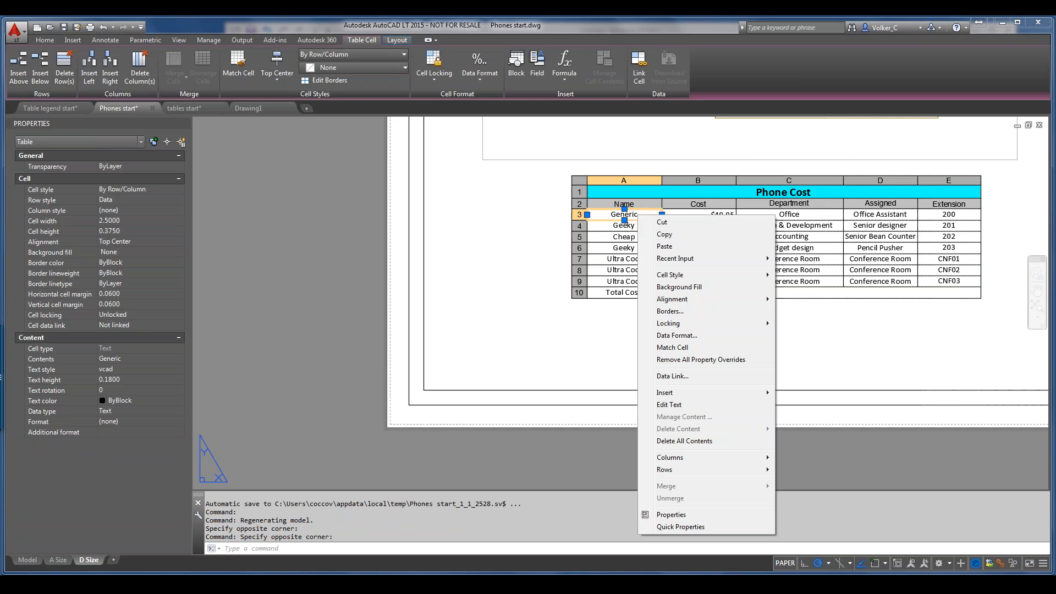
{"action": "left_click", "coordinate": [705, 379]}
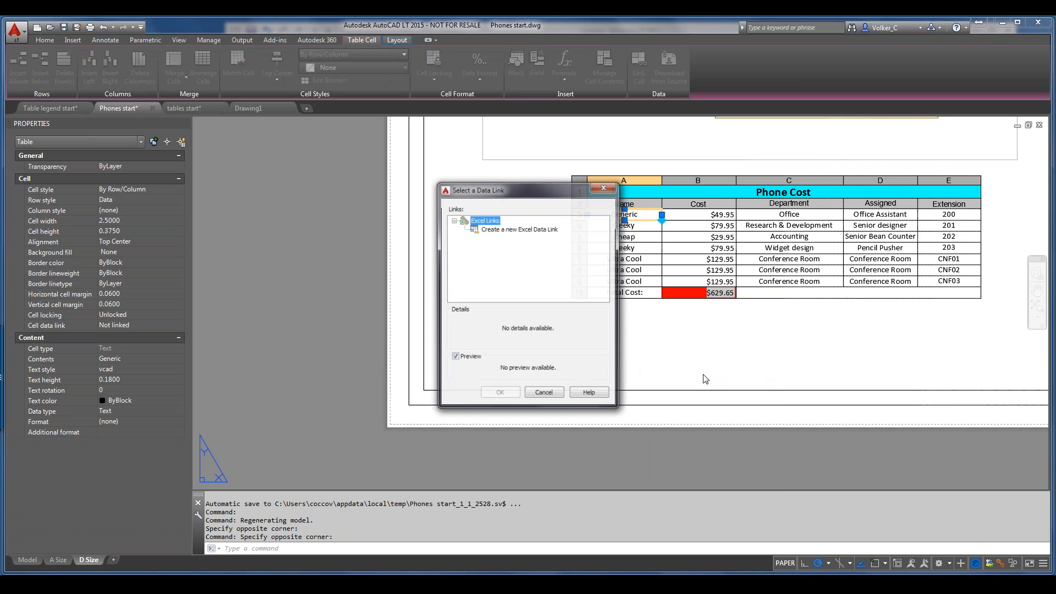
{"action": "left_click", "coordinate": [544, 394]}
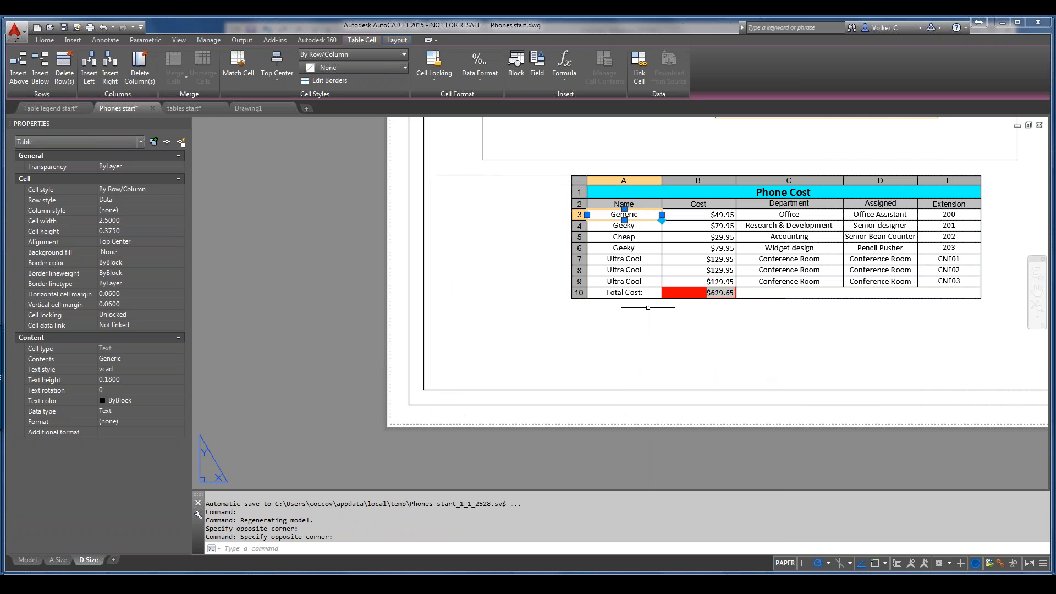
{"action": "left_click", "coordinate": [610, 218]}
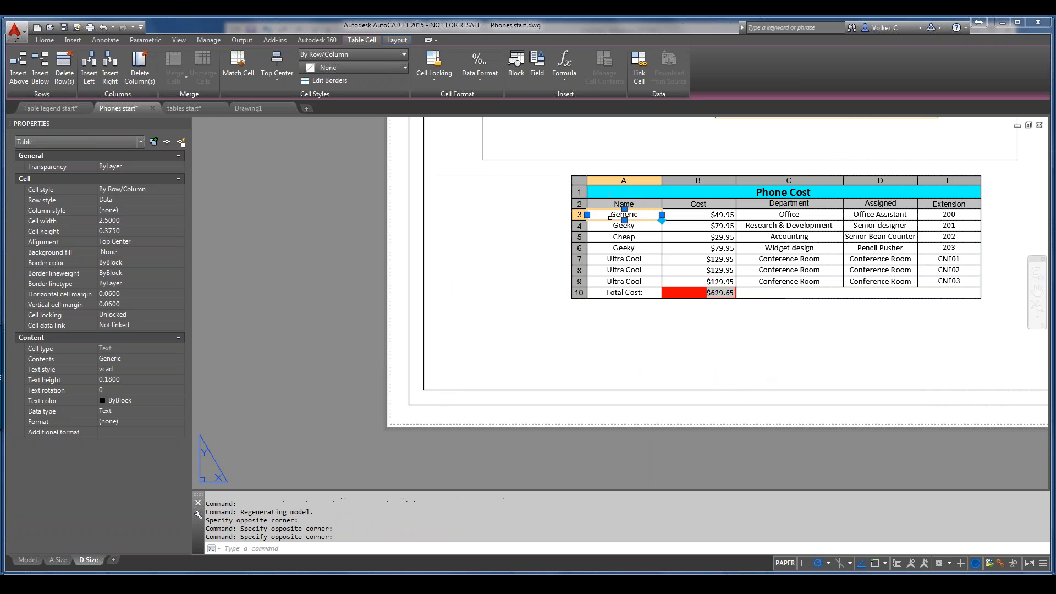
{"action": "right_click", "coordinate": [610, 217]}
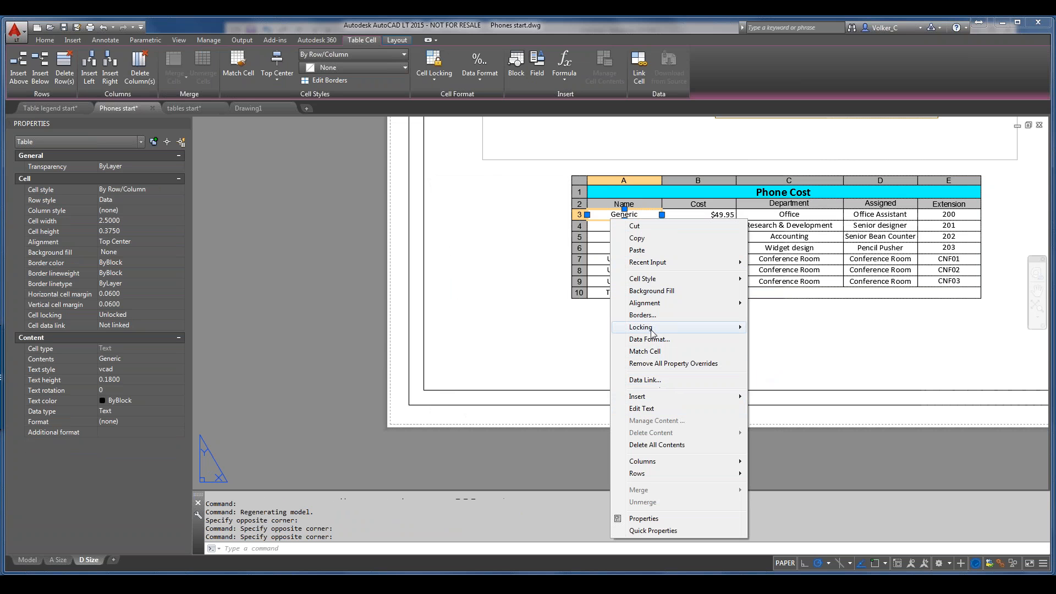
{"action": "mouse_move", "coordinate": [651, 331]}
Step: Switch to the tables start drawing and detach the "door" data link from the abbreviations table via its COL cell
{"action": "left_click", "coordinate": [190, 108]}
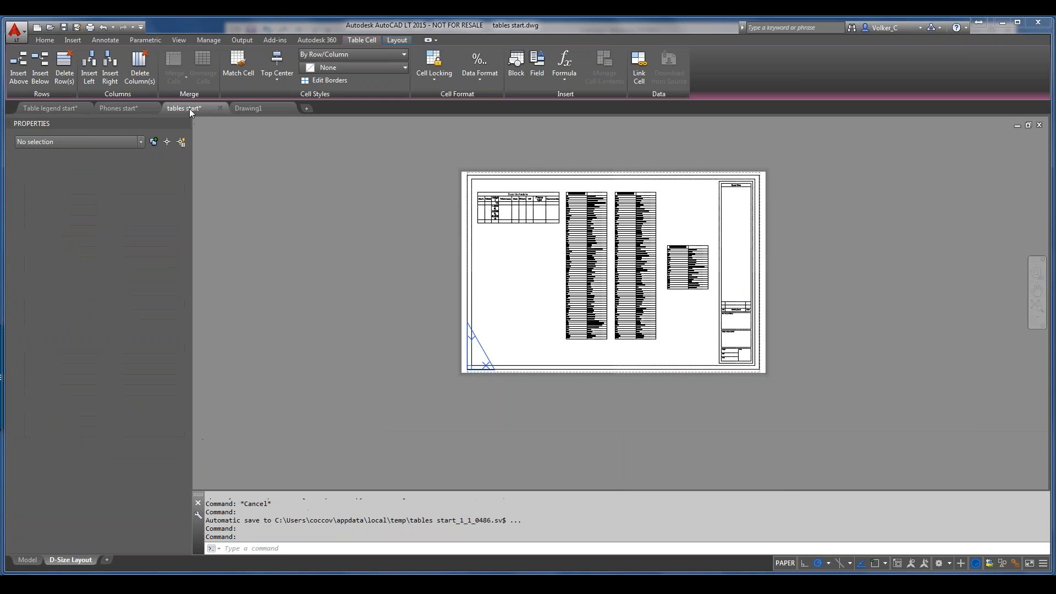
{"action": "scroll", "coordinate": [593, 261], "scroll_direction": "up", "scroll_amount": 6}
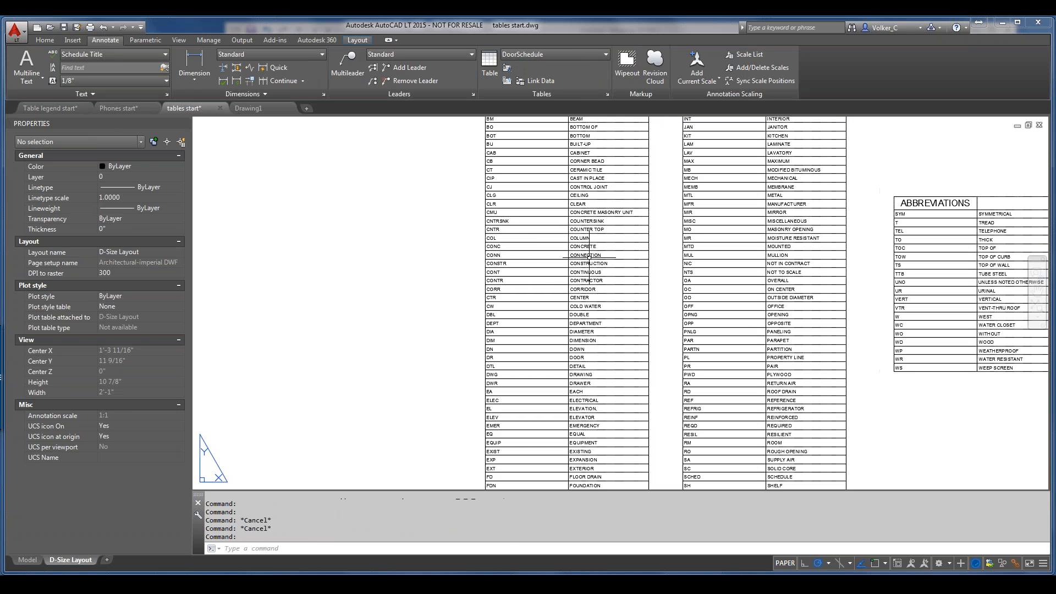
{"action": "left_click", "coordinate": [508, 238]}
{"action": "right_click", "coordinate": [507, 239]}
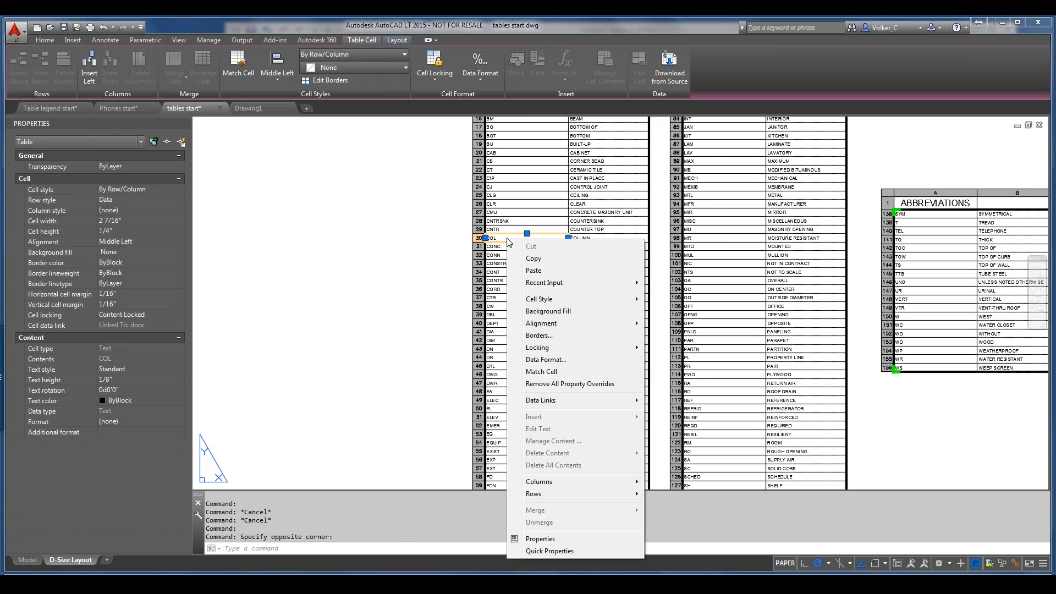
{"action": "mouse_move", "coordinate": [541, 401]}
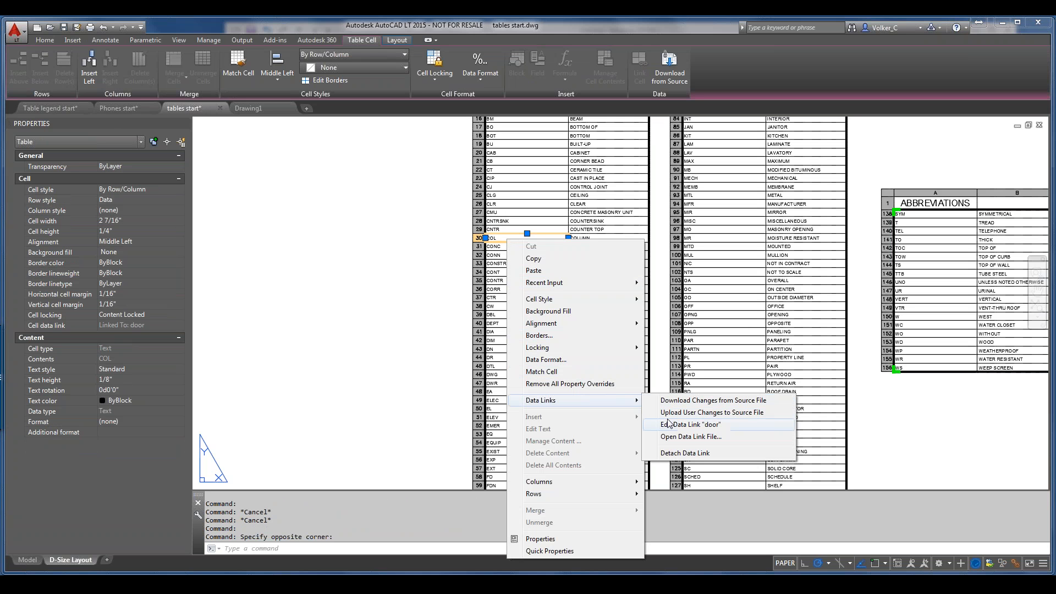
{"action": "left_click", "coordinate": [685, 453]}
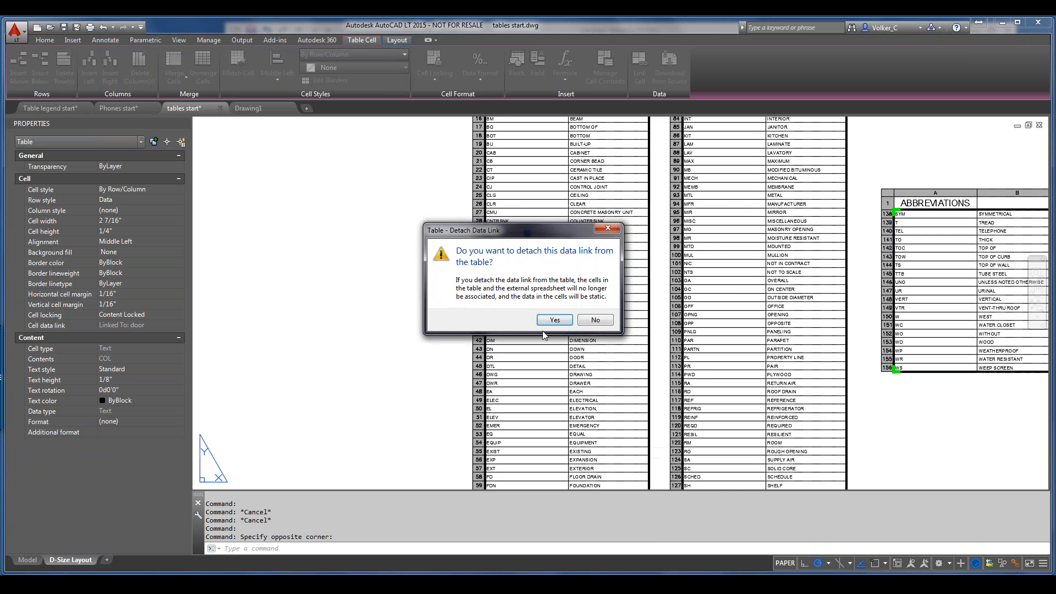
{"action": "left_click", "coordinate": [554, 320]}
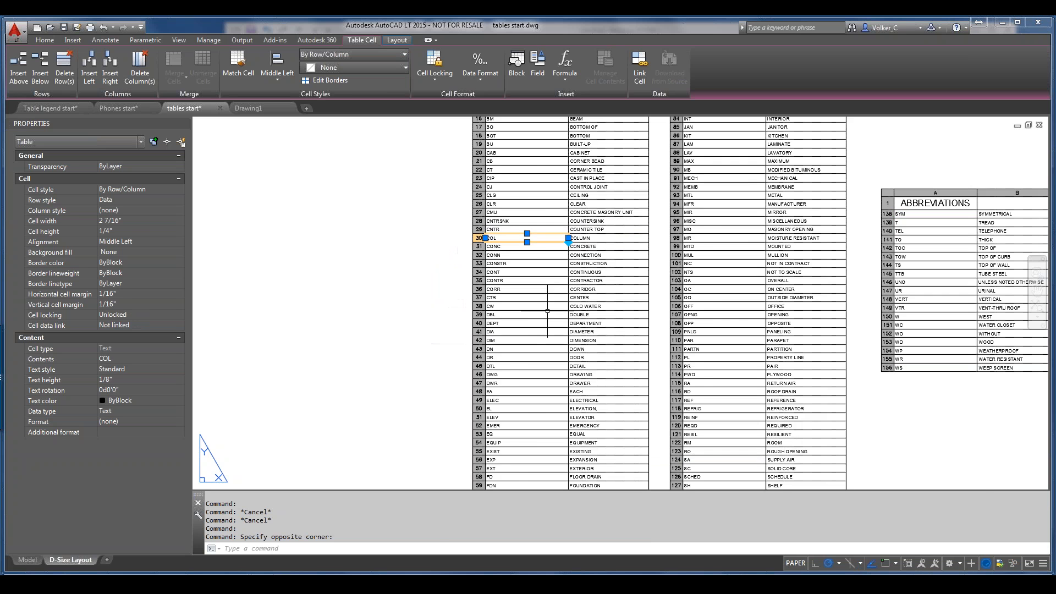
Step: Deselect the COL cell and select the whole abbreviations table to inspect its properties and table breaks
{"action": "scroll", "coordinate": [510, 209], "scroll_direction": "down", "scroll_amount": 5}
{"action": "left_click", "coordinate": [553, 165]}
{"action": "left_click", "coordinate": [552, 165]}
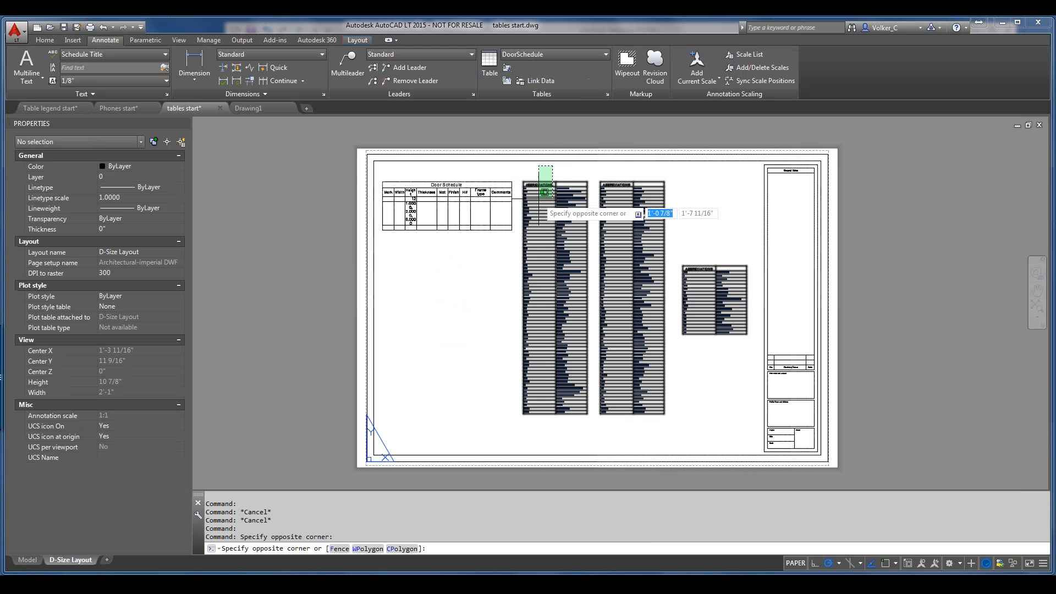
{"action": "left_click", "coordinate": [542, 198]}
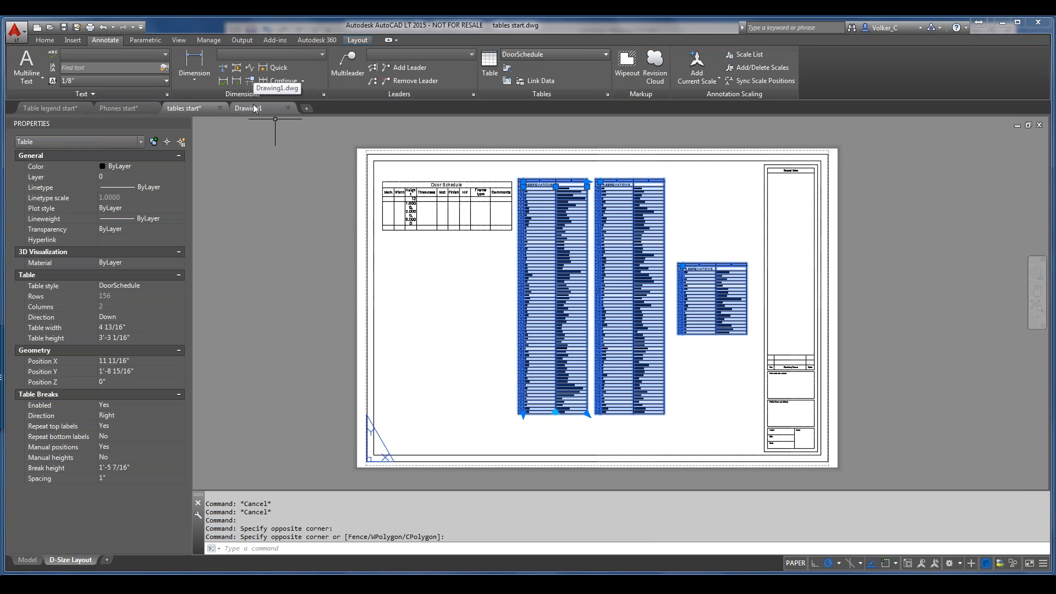
Step: Preview the other open drawings and switch to the Table legend start drawing to view its legend tables
{"action": "mouse_move", "coordinate": [254, 105]}
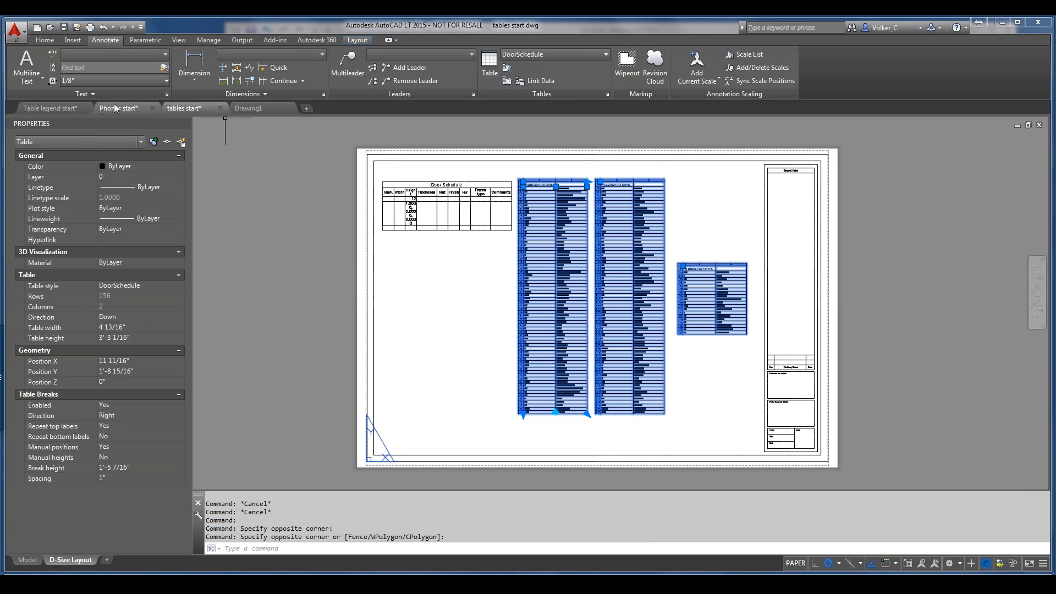
{"action": "mouse_move", "coordinate": [114, 104]}
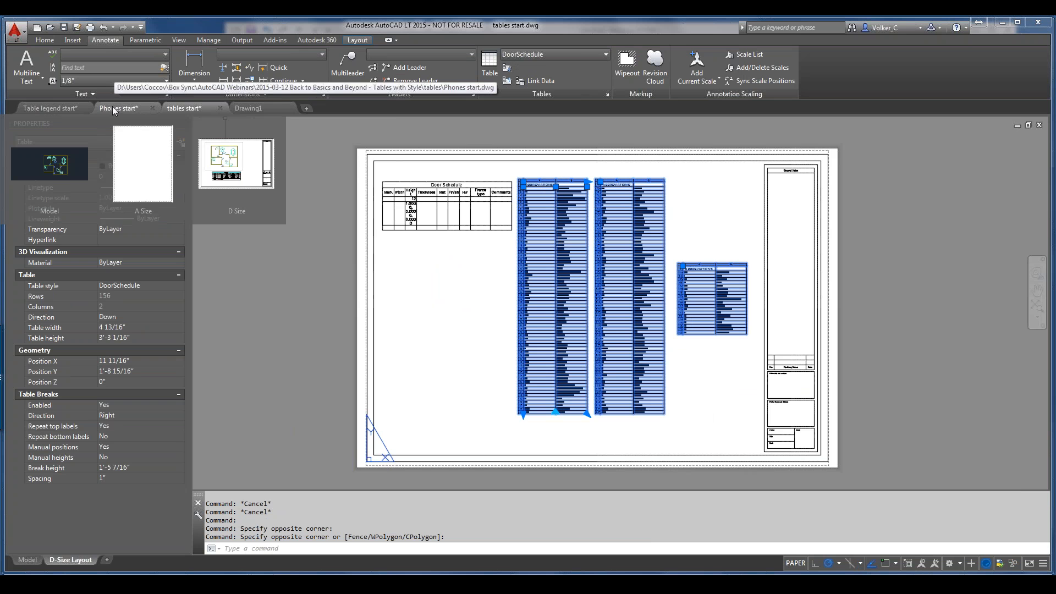
{"action": "left_click", "coordinate": [57, 107]}
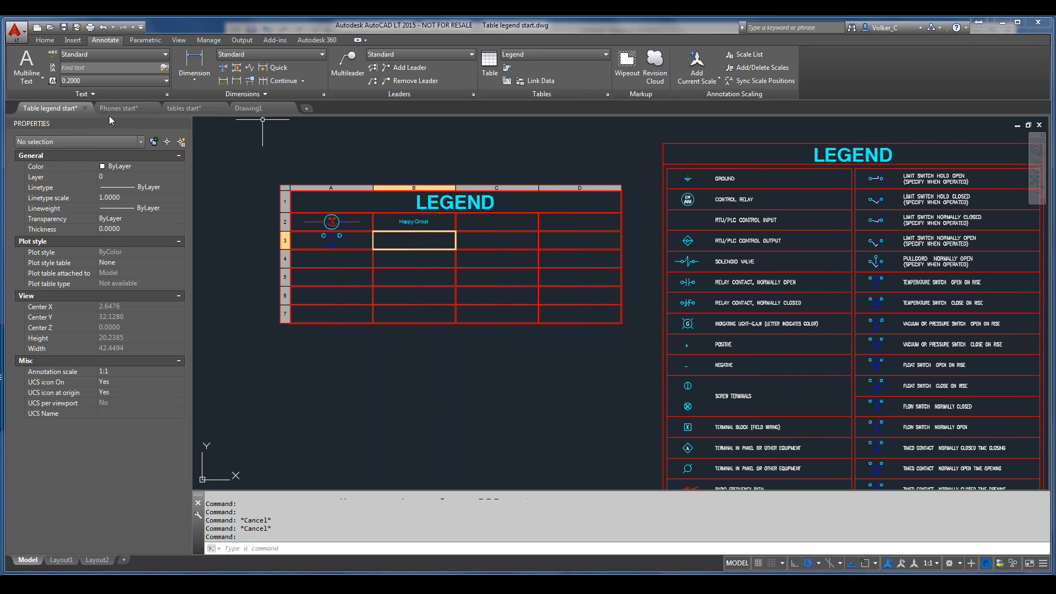
{"action": "mouse_move", "coordinate": [116, 107]}
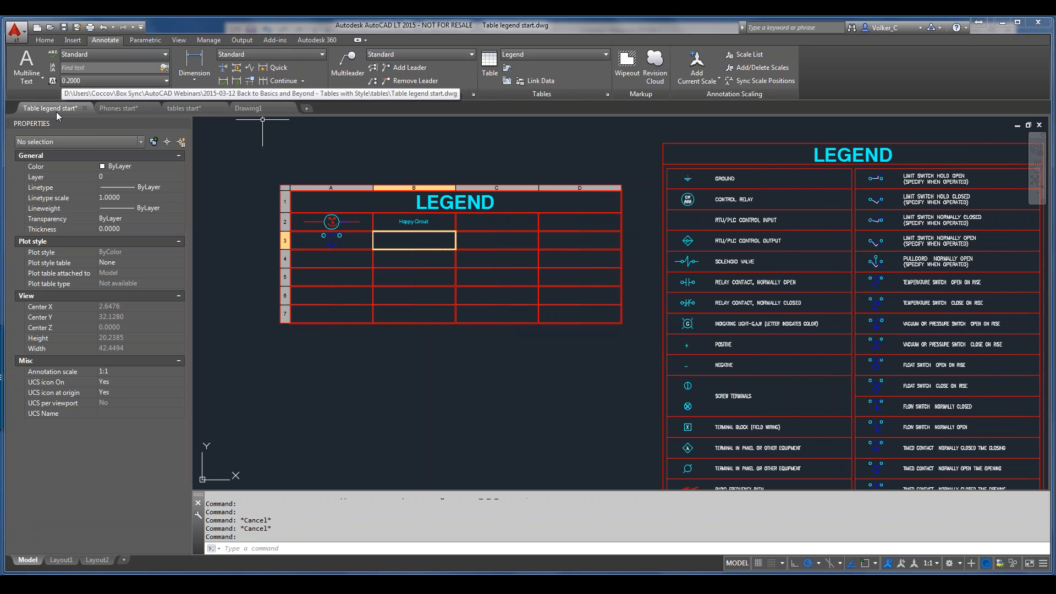
Step: Return to the tables start drawing, undo the last operations, and check the abbreviations table by selecting it
{"action": "left_click", "coordinate": [194, 110]}
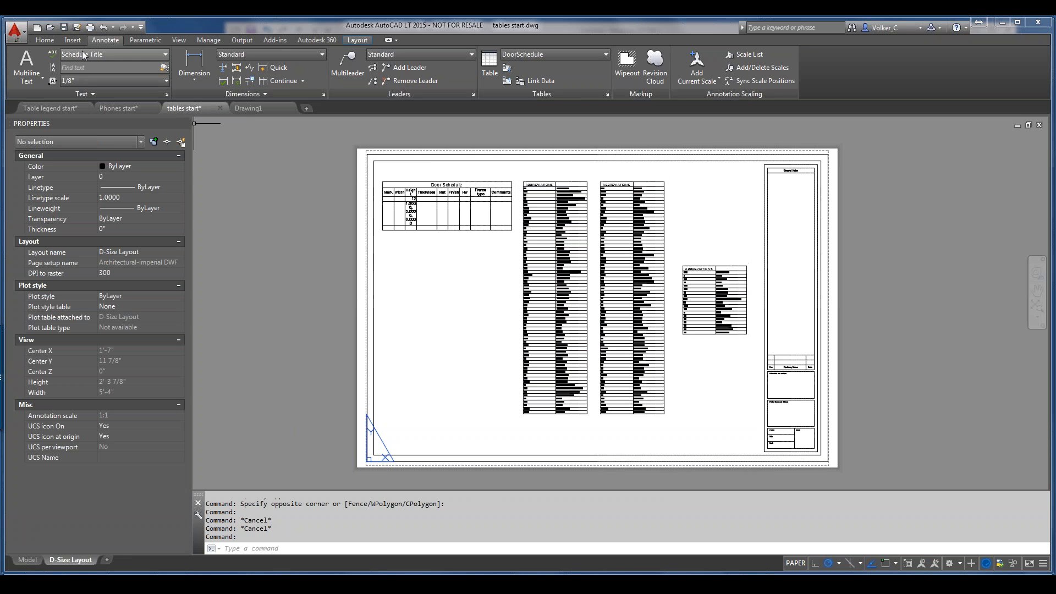
{"action": "left_click", "coordinate": [104, 27]}
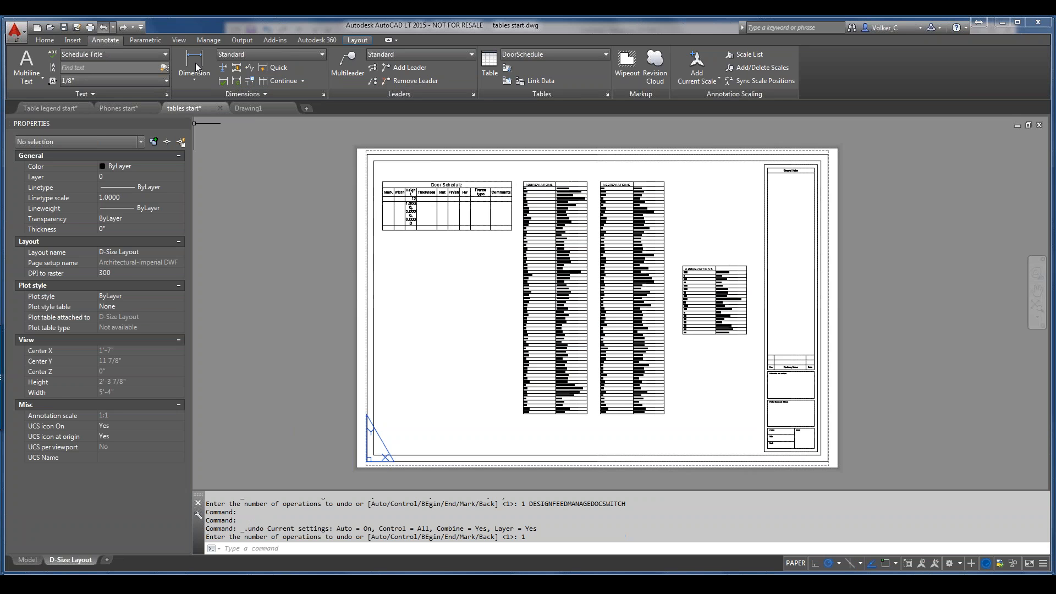
{"action": "left_click", "coordinate": [567, 236]}
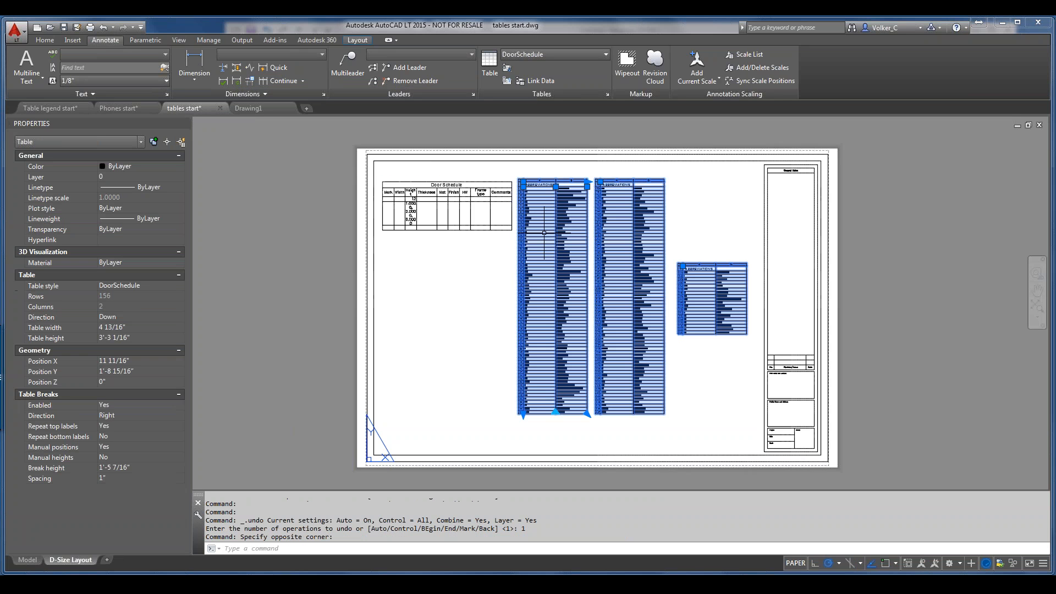
{"action": "left_click", "coordinate": [104, 25]}
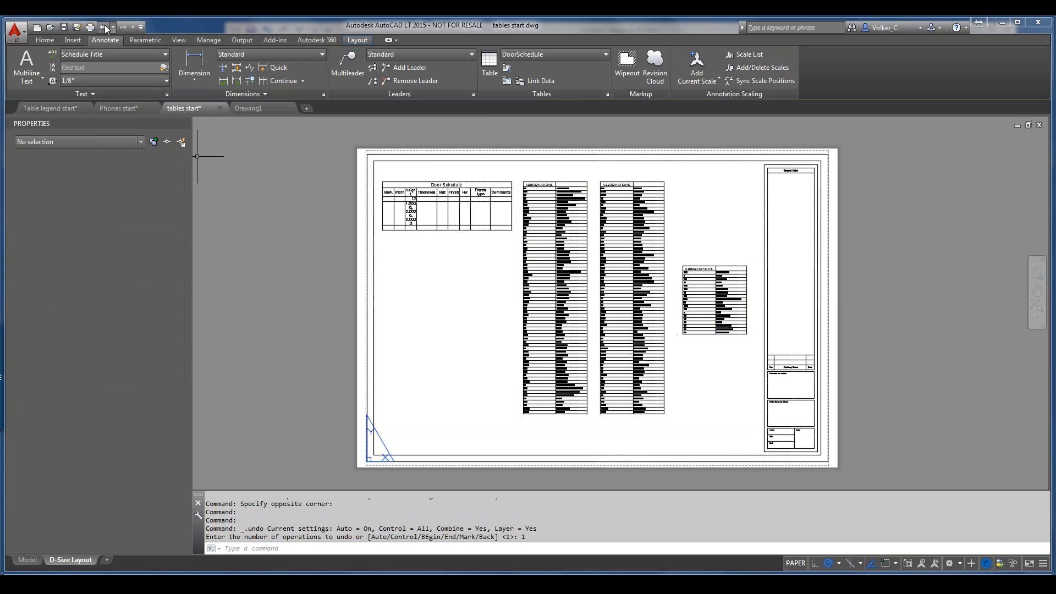
Step: Inspect header cell B1 and the AB cell of the abbreviations table, leaving the cell text unedited
{"action": "scroll", "coordinate": [546, 312], "scroll_direction": "up", "scroll_amount": 4}
{"action": "left_click", "coordinate": [506, 234]}
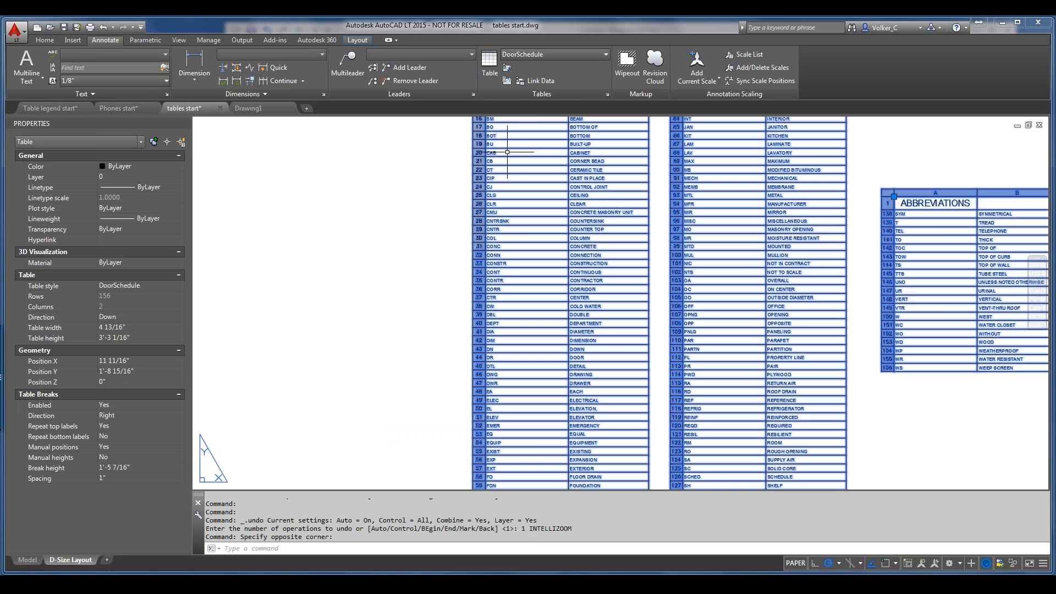
{"action": "scroll", "coordinate": [495, 153], "scroll_direction": "up", "scroll_amount": 6}
{"action": "scroll", "coordinate": [554, 299], "scroll_direction": "down", "scroll_amount": 2}
{"action": "middle_click_drag", "start_coordinate": [542, 226], "coordinate": [523, 556]}
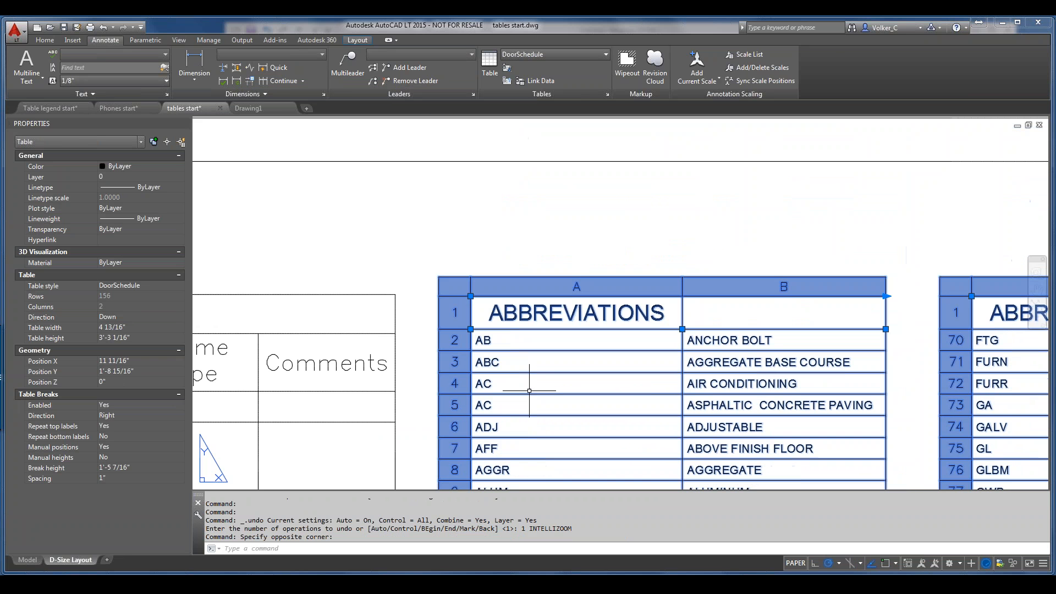
{"action": "left_click", "coordinate": [760, 316]}
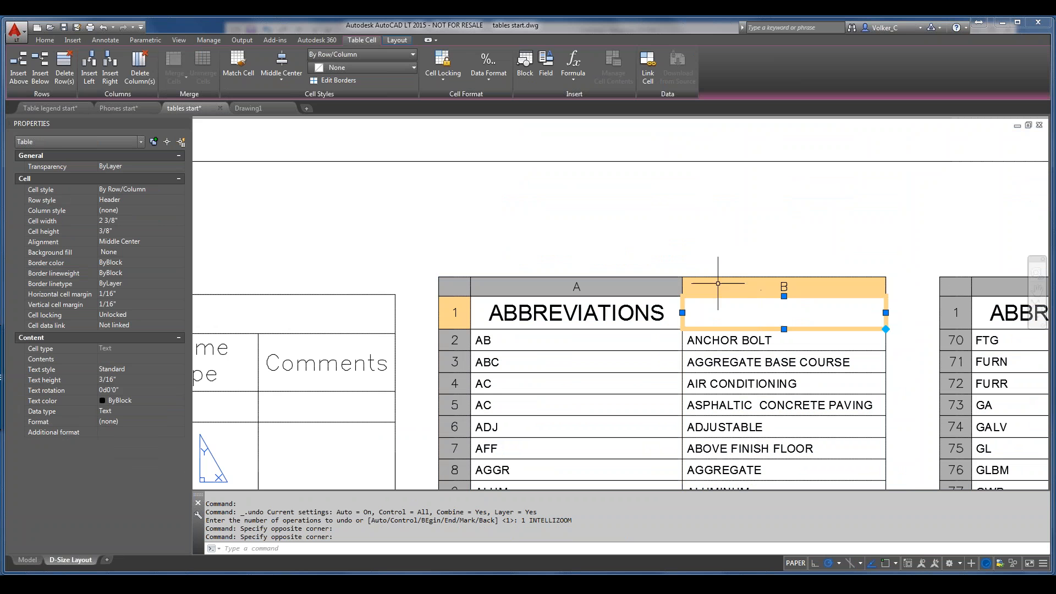
{"action": "double_click", "coordinate": [640, 336]}
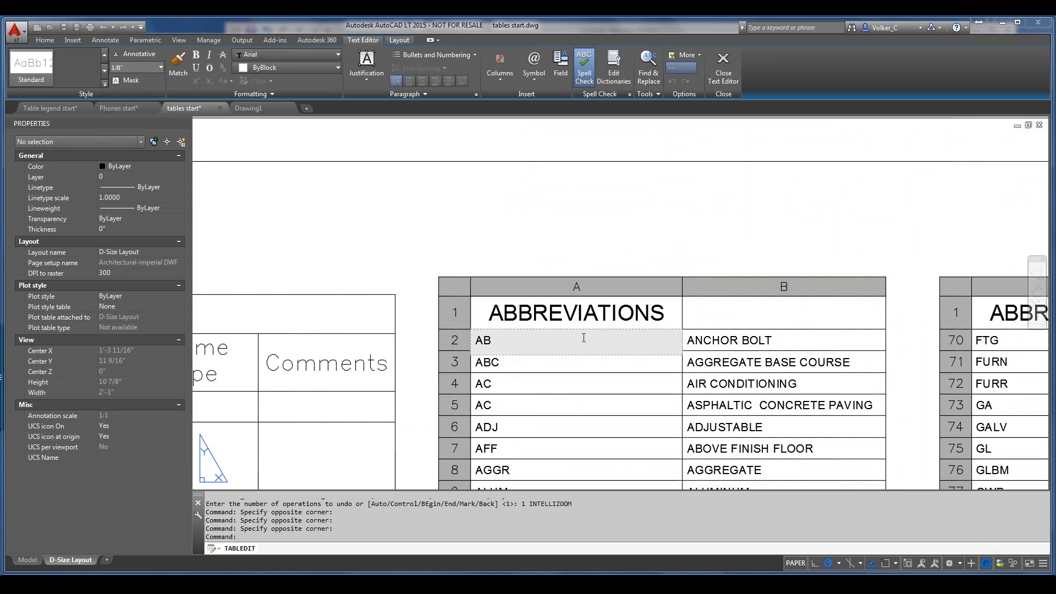
{"action": "key", "text": "Escape"}
{"action": "right_click", "coordinate": [588, 304]}
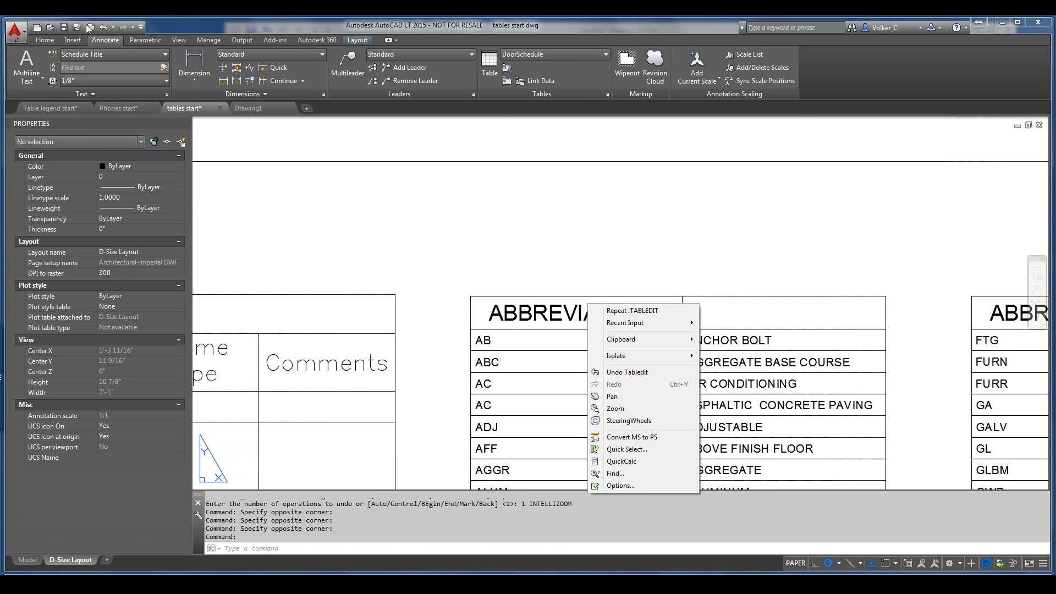
Step: Undo the recent operations back through the data link detachment, and select the abbreviations table again
{"action": "left_click", "coordinate": [104, 29]}
{"action": "left_click", "coordinate": [104, 29]}
{"action": "left_click", "coordinate": [105, 28]}
{"action": "left_click", "coordinate": [105, 29]}
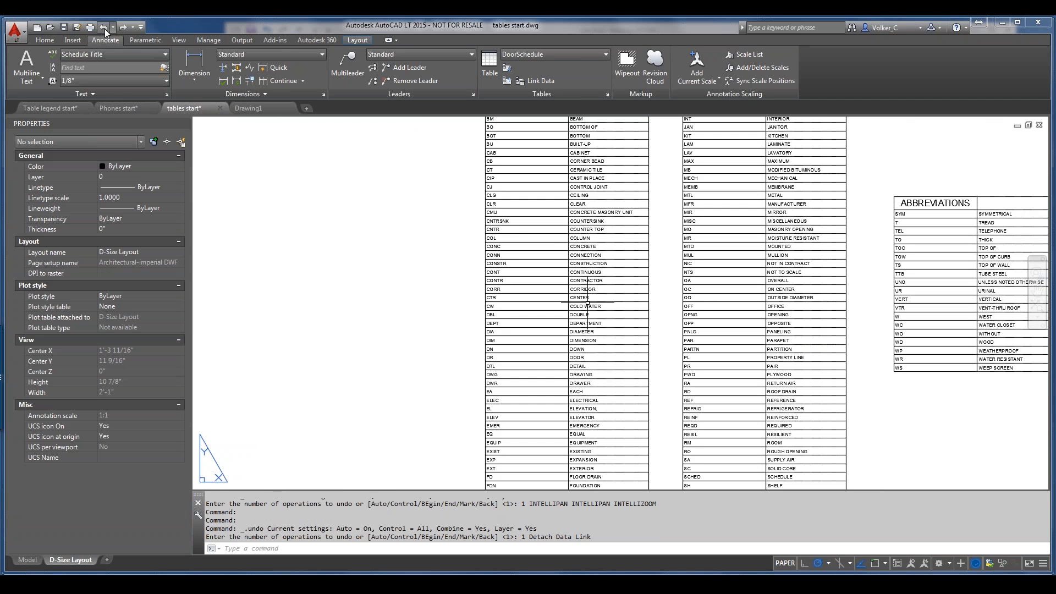
{"action": "left_click", "coordinate": [105, 29]}
{"action": "left_click", "coordinate": [104, 29]}
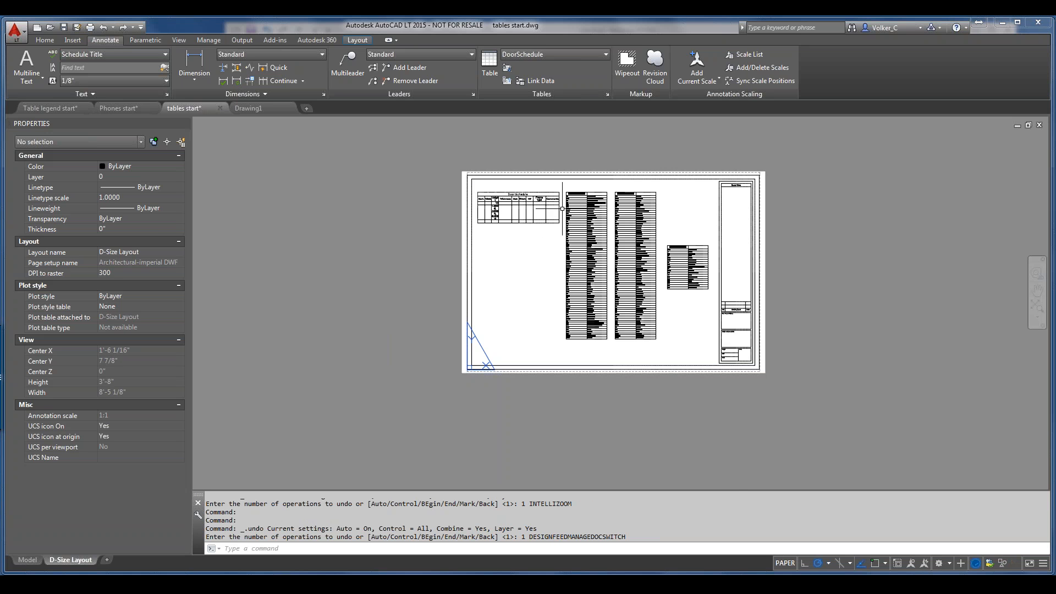
{"action": "left_click", "coordinate": [611, 201]}
{"action": "left_click", "coordinate": [570, 203]}
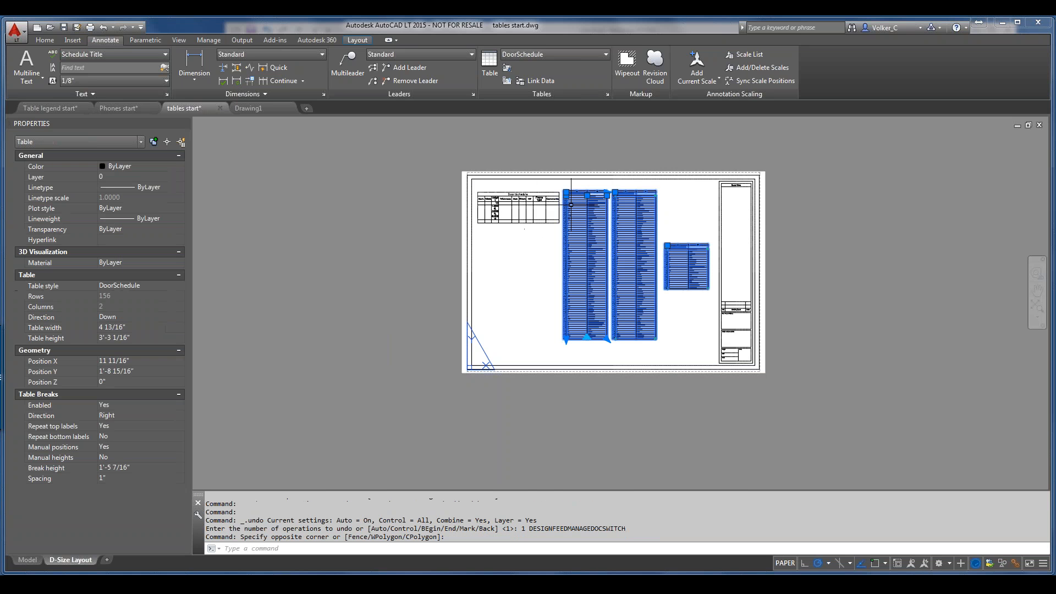
Step: Switch to the file manager and open tables finished.dwg from the tables folder in AutoCAD, ignoring its unresolved references
{"action": "scroll", "coordinate": [569, 203], "scroll_direction": "up", "scroll_amount": 5}
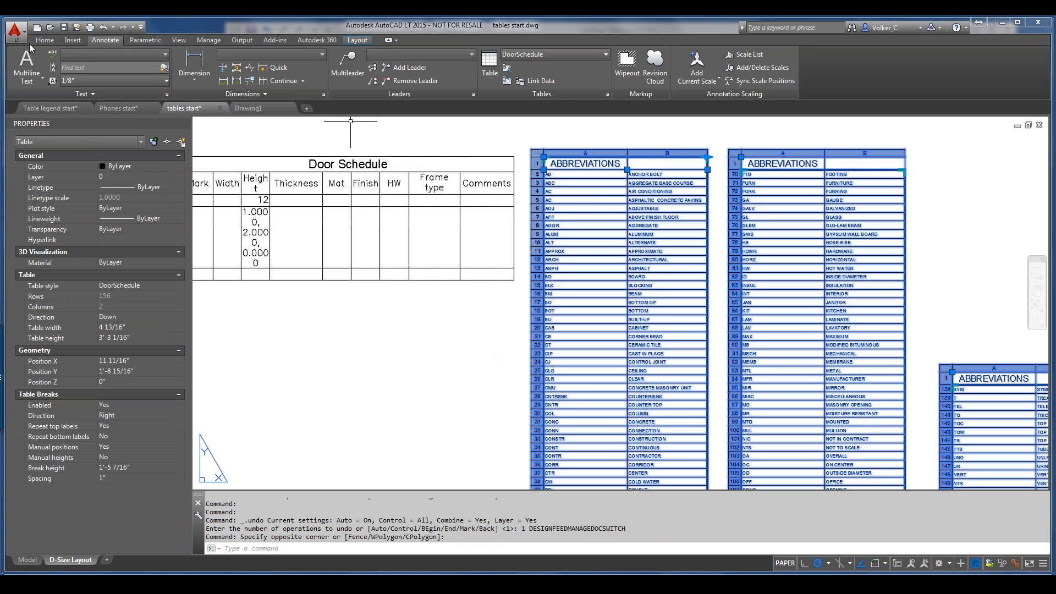
{"action": "left_click", "coordinate": [17, 29]}
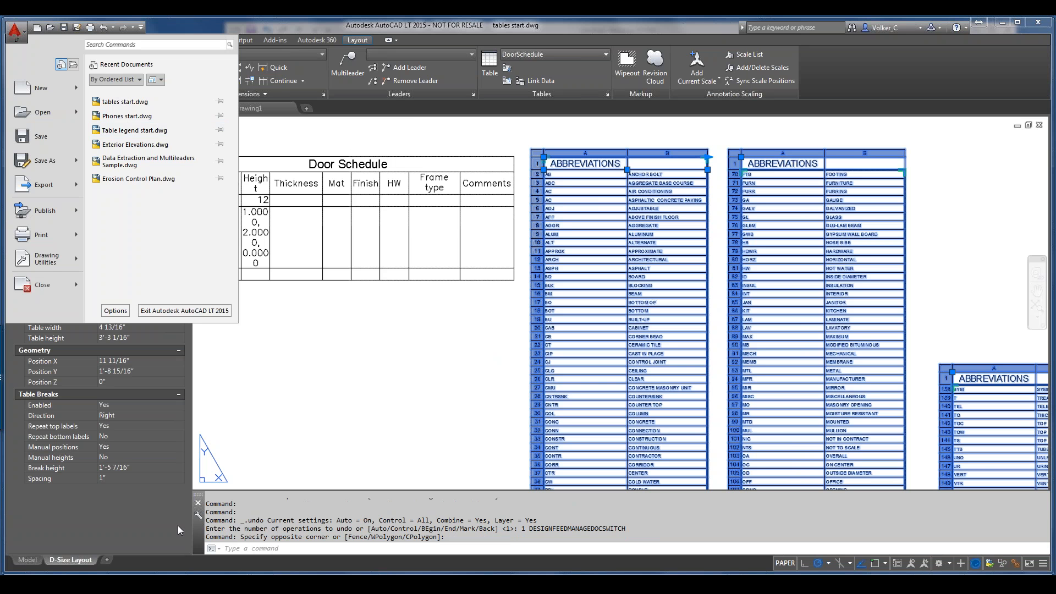
{"action": "left_click", "coordinate": [238, 574]}
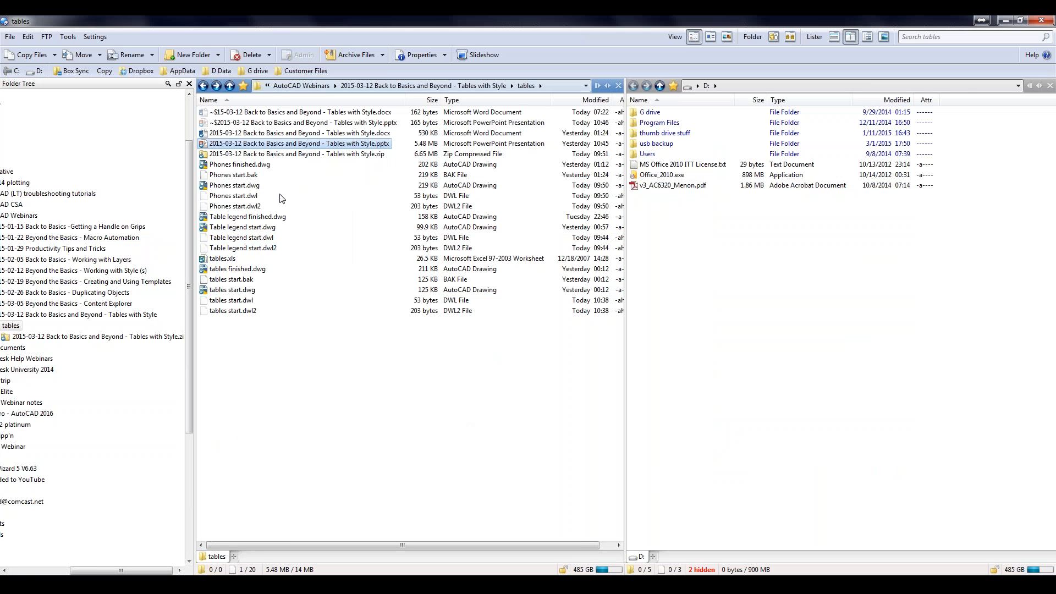
{"action": "left_click", "coordinate": [267, 218]}
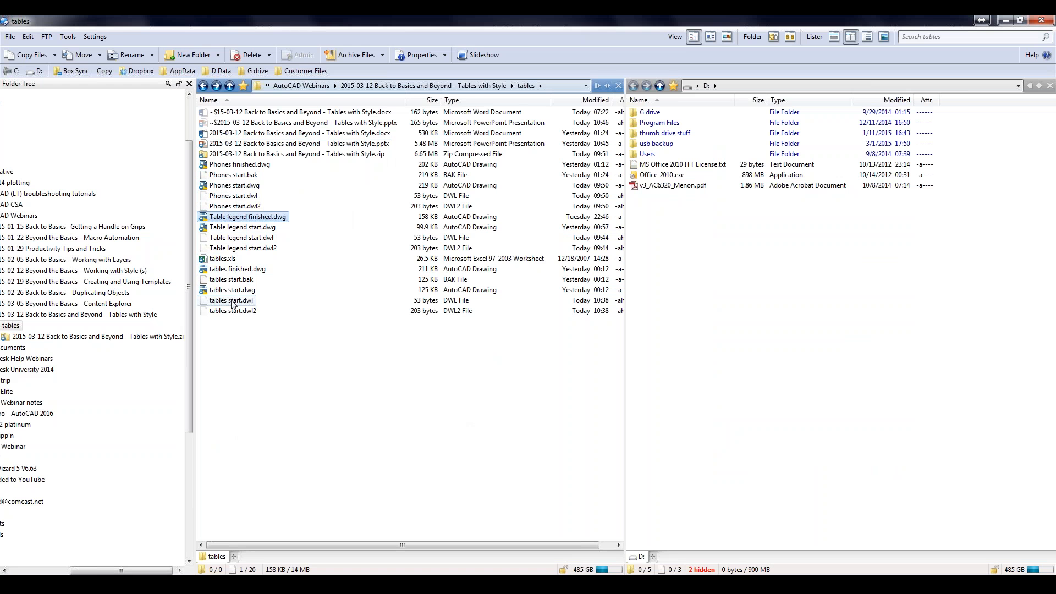
{"action": "left_click_drag", "start_coordinate": [235, 274], "coordinate": [370, 348]}
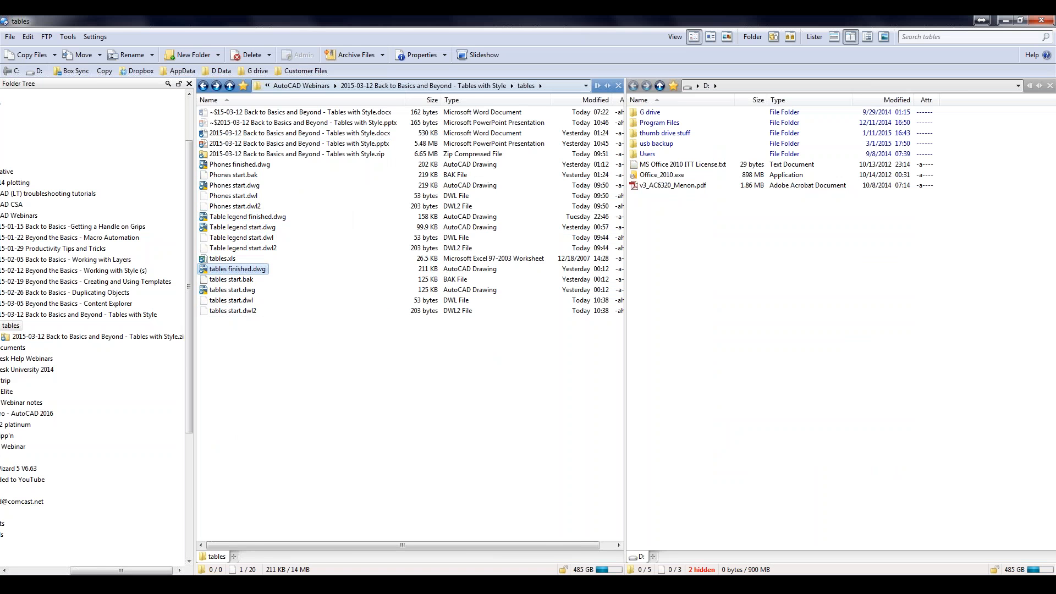
{"action": "mouse_move", "coordinate": [311, 584]}
{"action": "left_click_drag", "start_coordinate": [315, 572], "coordinate": [322, 533]}
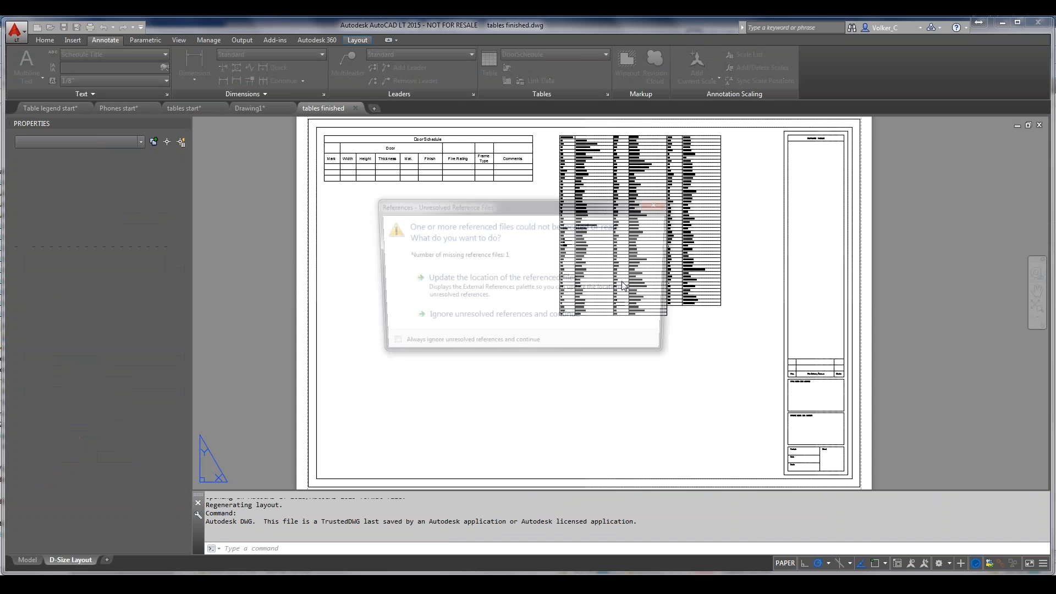
{"action": "left_click", "coordinate": [466, 319]}
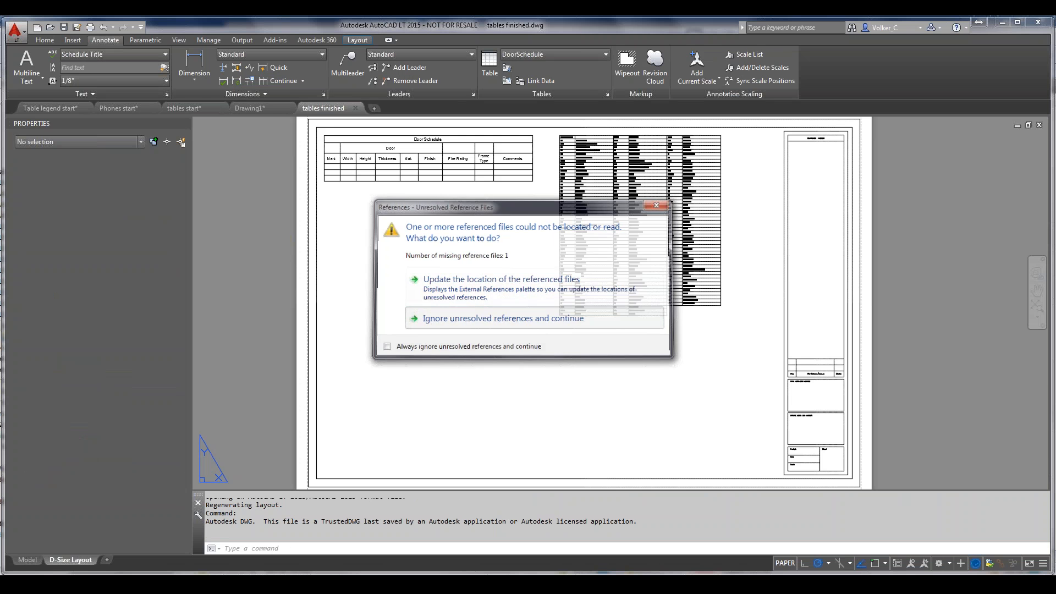
Step: Inspect the abbreviations table's data link details and the properties of its ABBREVIATIONS header cell
{"action": "left_click", "coordinate": [624, 150]}
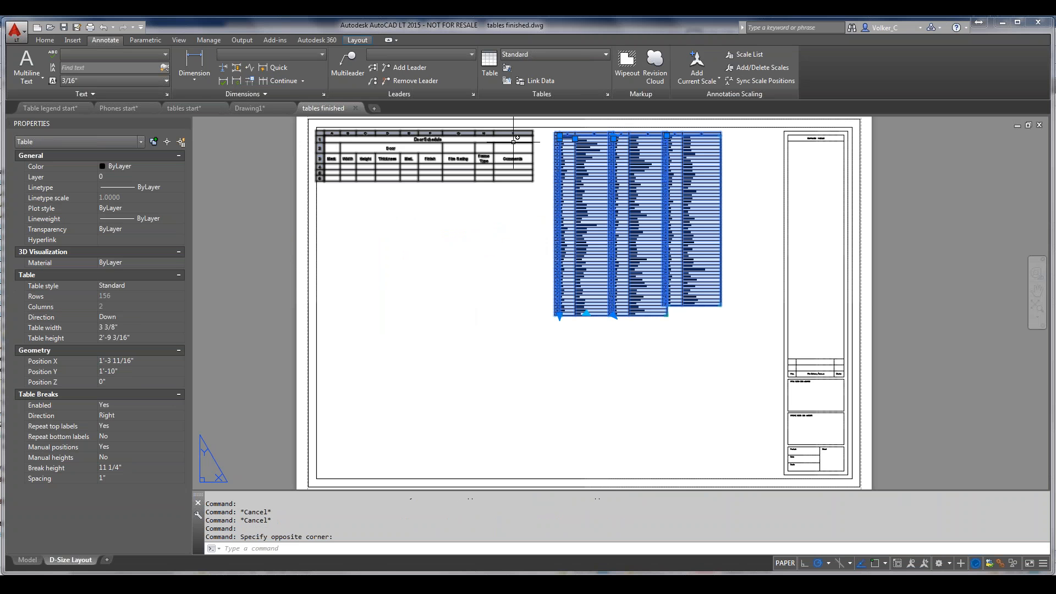
{"action": "scroll", "coordinate": [567, 147], "scroll_direction": "up", "scroll_amount": 5}
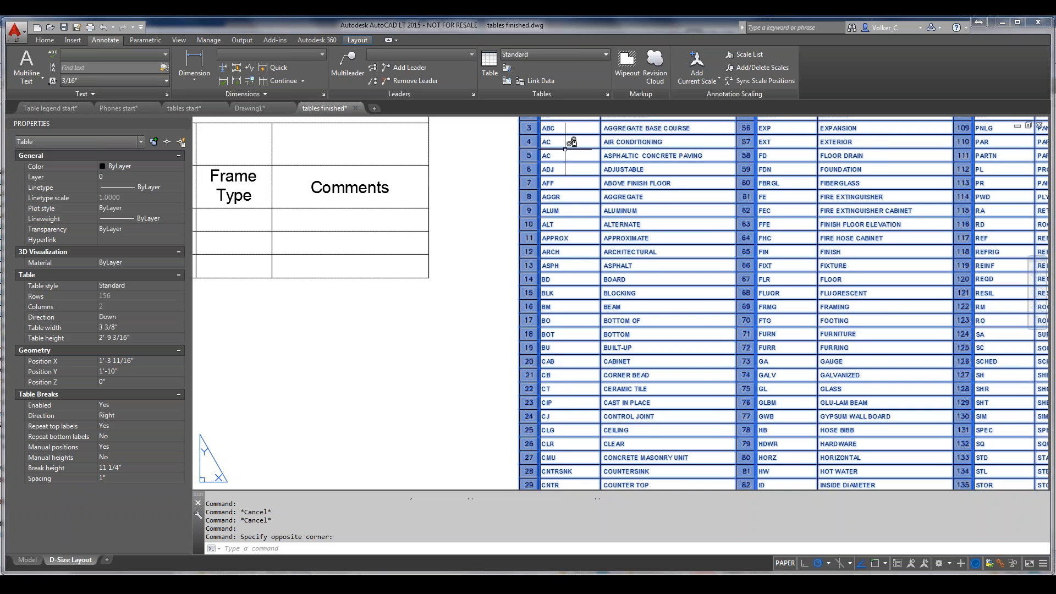
{"action": "middle_click_drag", "start_coordinate": [565, 149], "coordinate": [526, 334]}
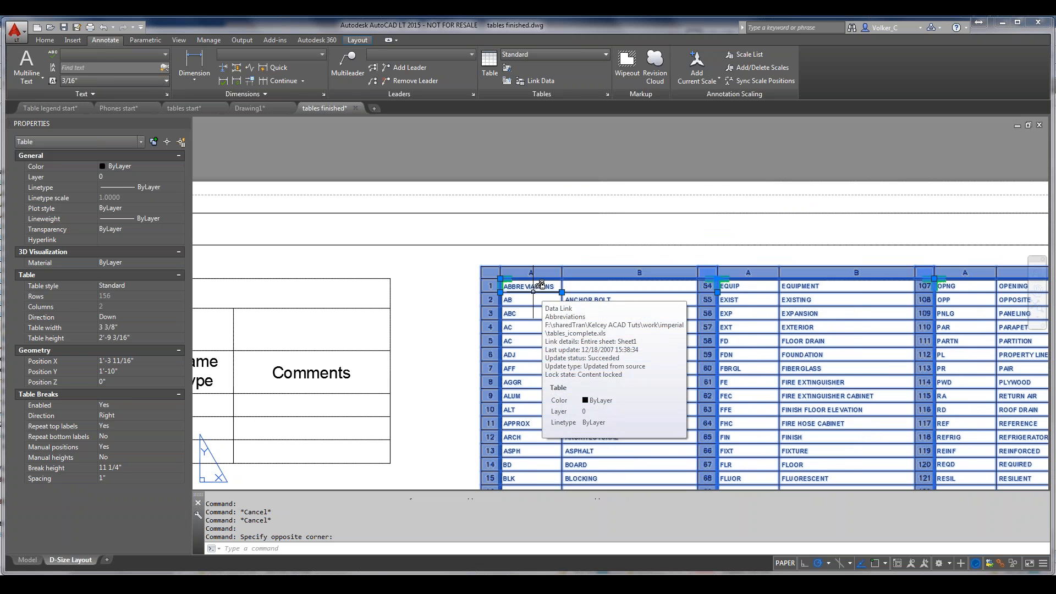
{"action": "left_click", "coordinate": [532, 285]}
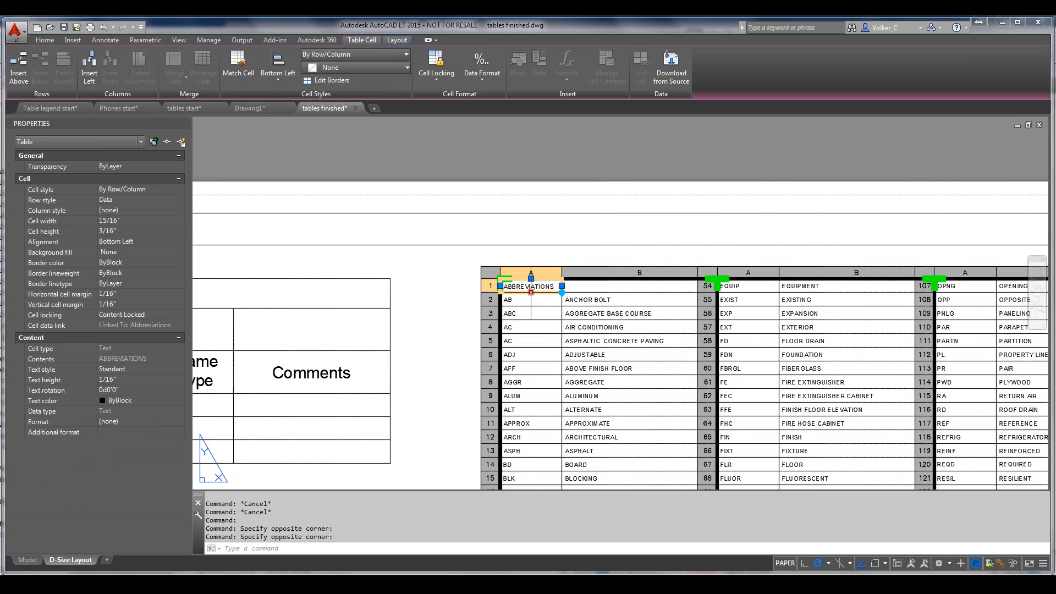
{"action": "key", "text": "Escape"}
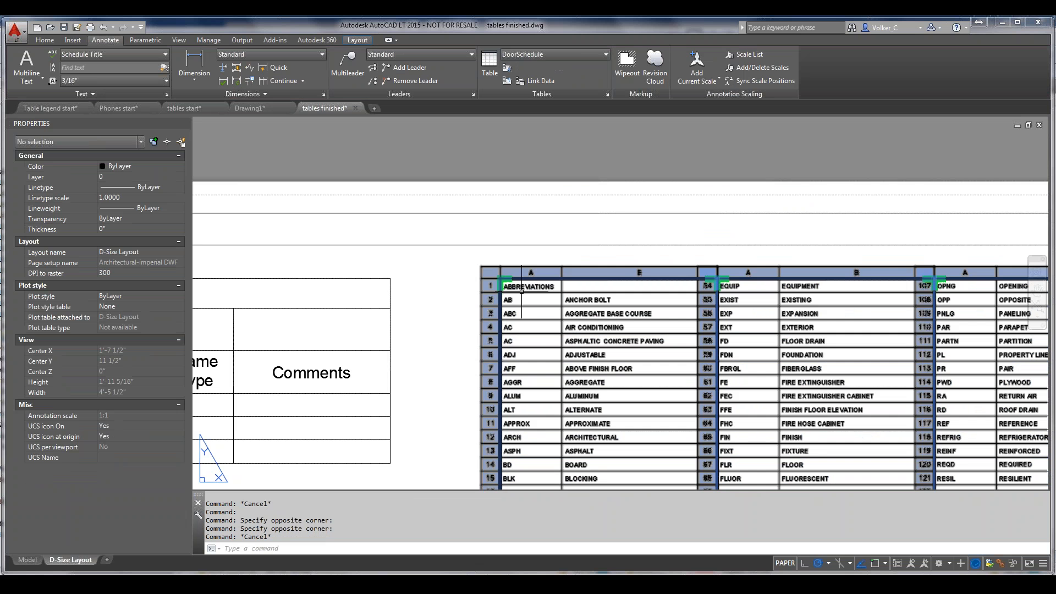
Step: Set the locking of the ABBREVIATIONS header cell A1 to Unlocked
{"action": "left_click", "coordinate": [521, 292]}
{"action": "left_click", "coordinate": [527, 287]}
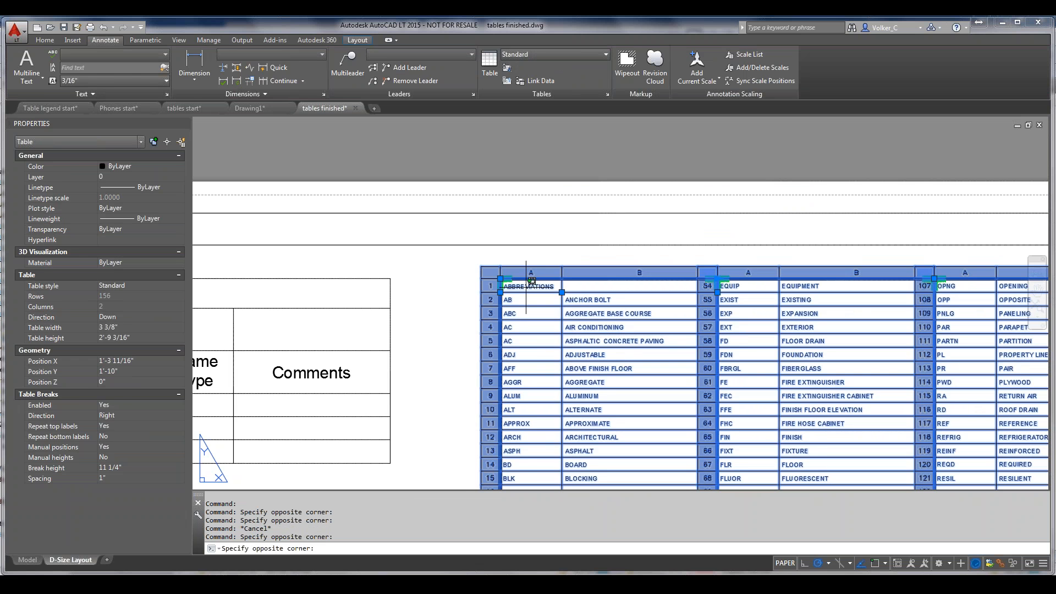
{"action": "left_click", "coordinate": [531, 281]}
{"action": "right_click", "coordinate": [531, 281]}
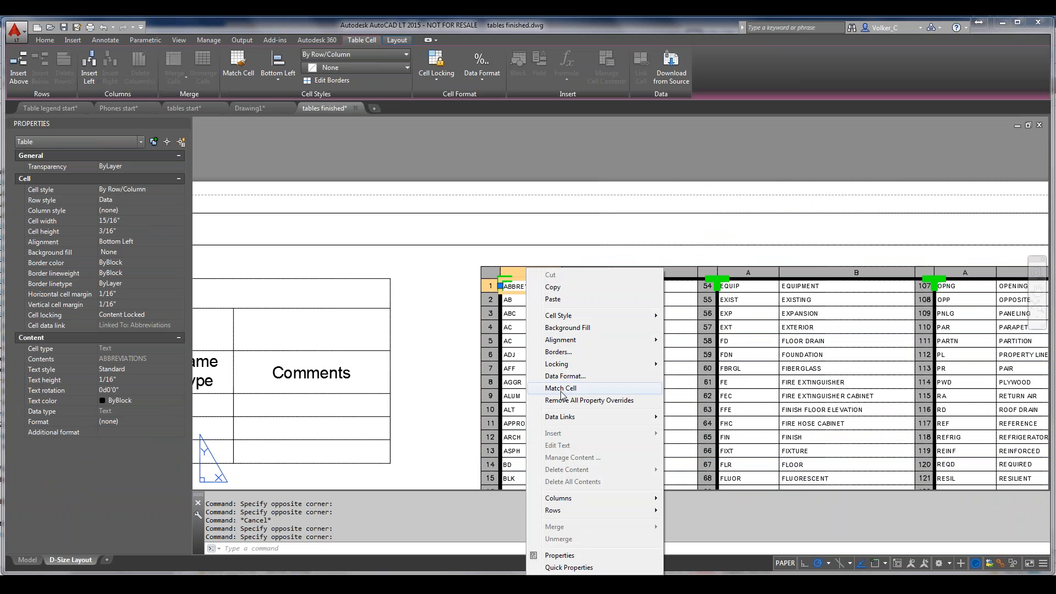
{"action": "mouse_move", "coordinate": [572, 365]}
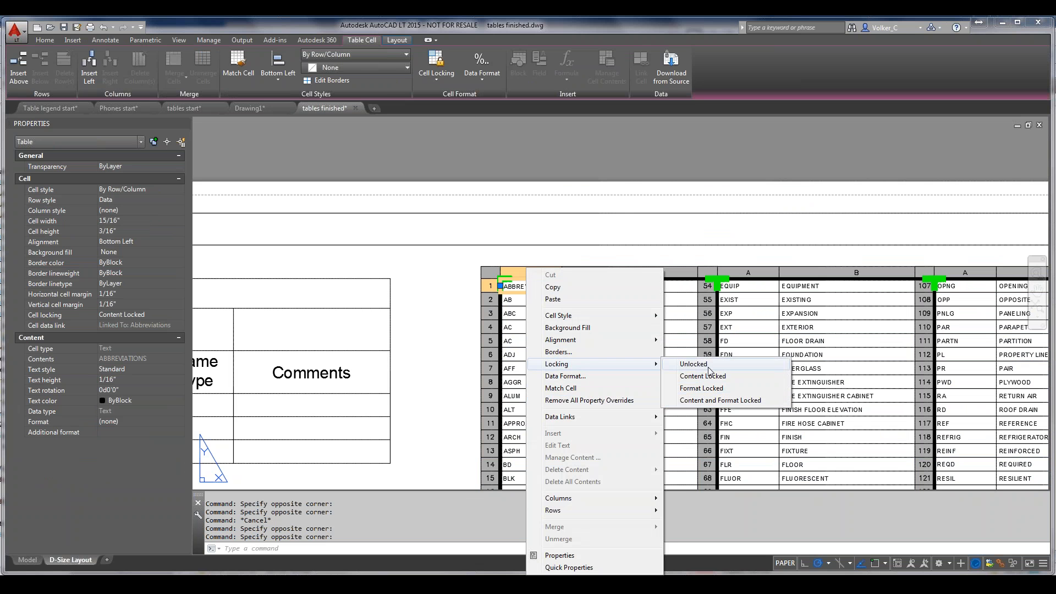
{"action": "left_click", "coordinate": [692, 363]}
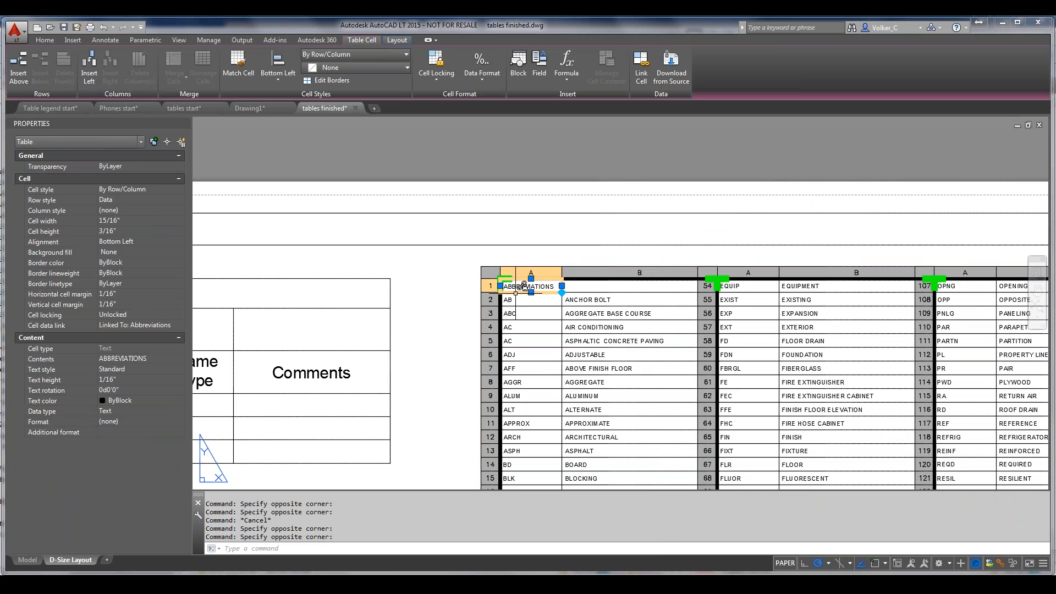
Step: Open the ABBREVIATIONS header text for editing, select part of it, and close the editor without altering the text
{"action": "double_click", "coordinate": [547, 290]}
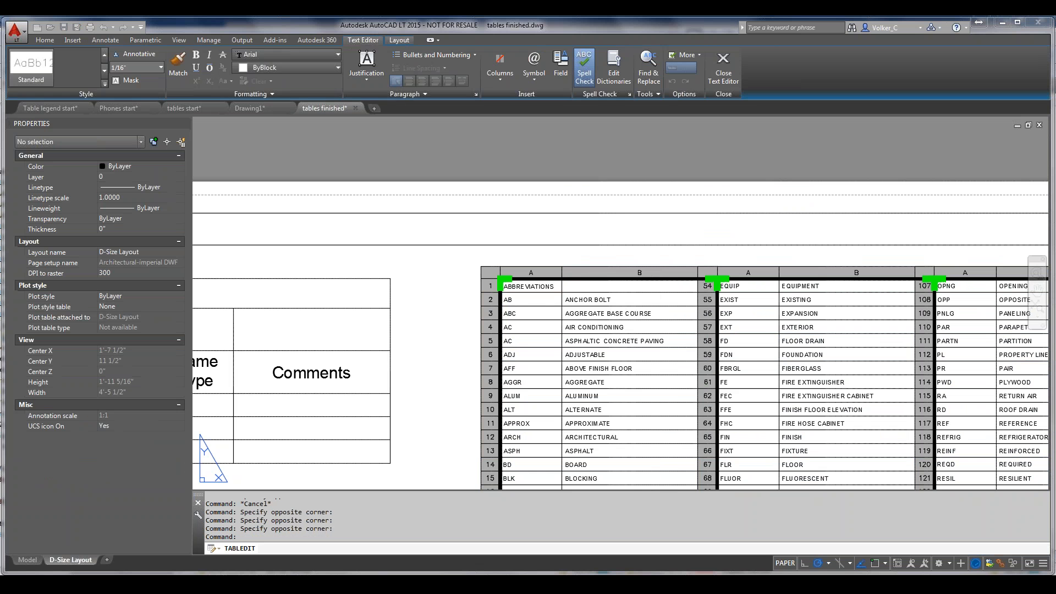
{"action": "left_click_drag", "start_coordinate": [525, 286], "coordinate": [566, 290]}
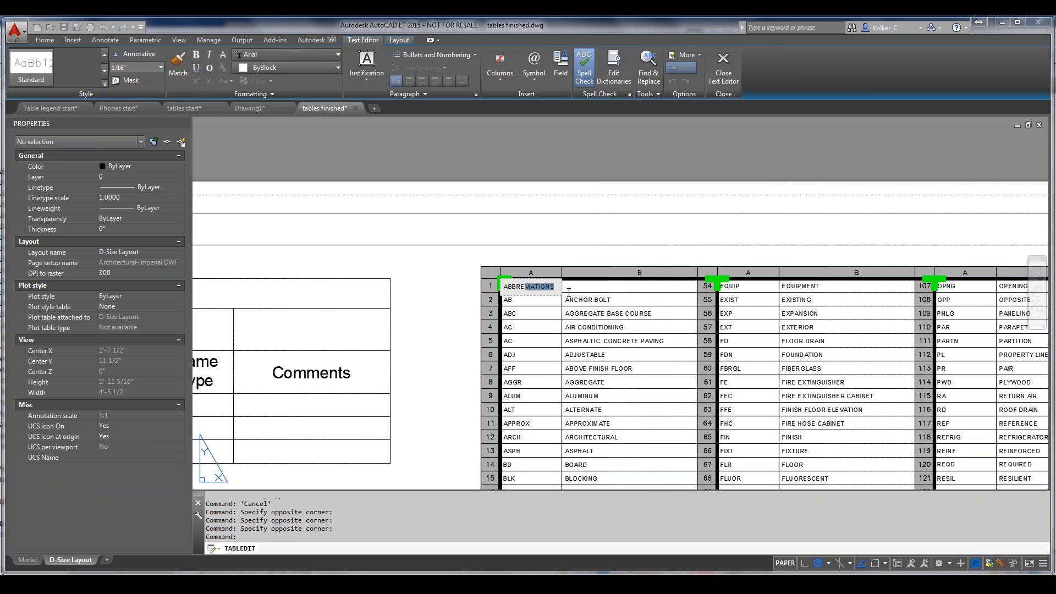
{"action": "left_click", "coordinate": [597, 296]}
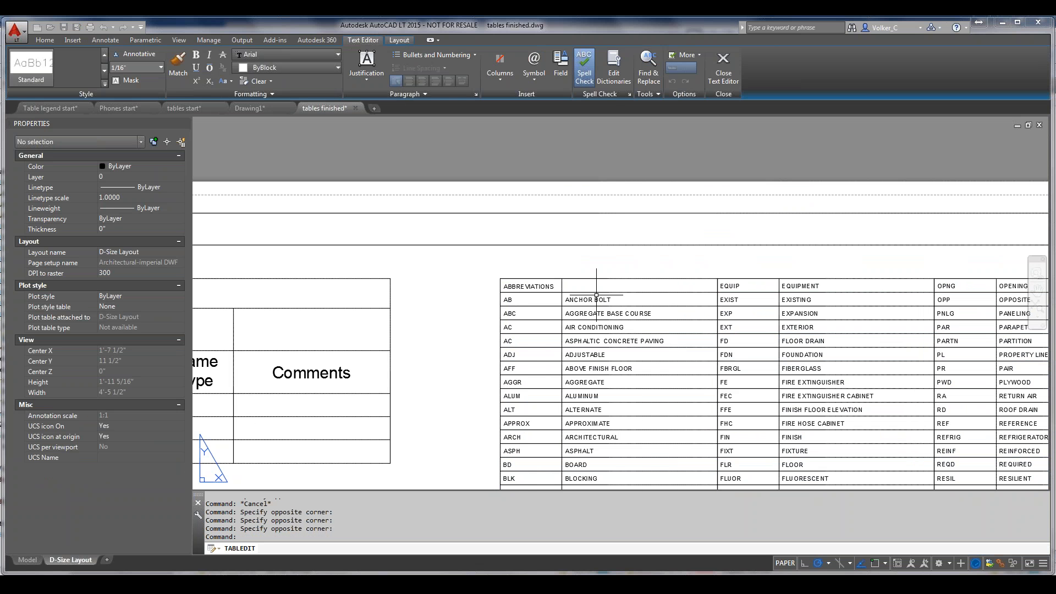
Step: Try to edit the text of the content-locked ANCHOR BOLT cell B2 in the abbreviations table
{"action": "left_click", "coordinate": [604, 300]}
{"action": "left_click", "coordinate": [605, 299]}
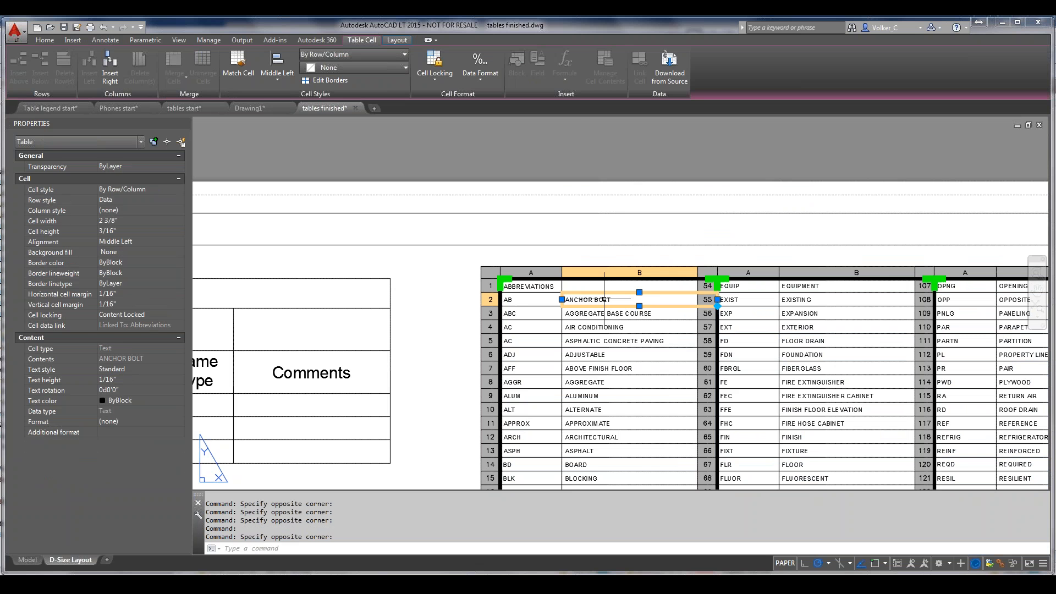
{"action": "double_click", "coordinate": [605, 299]}
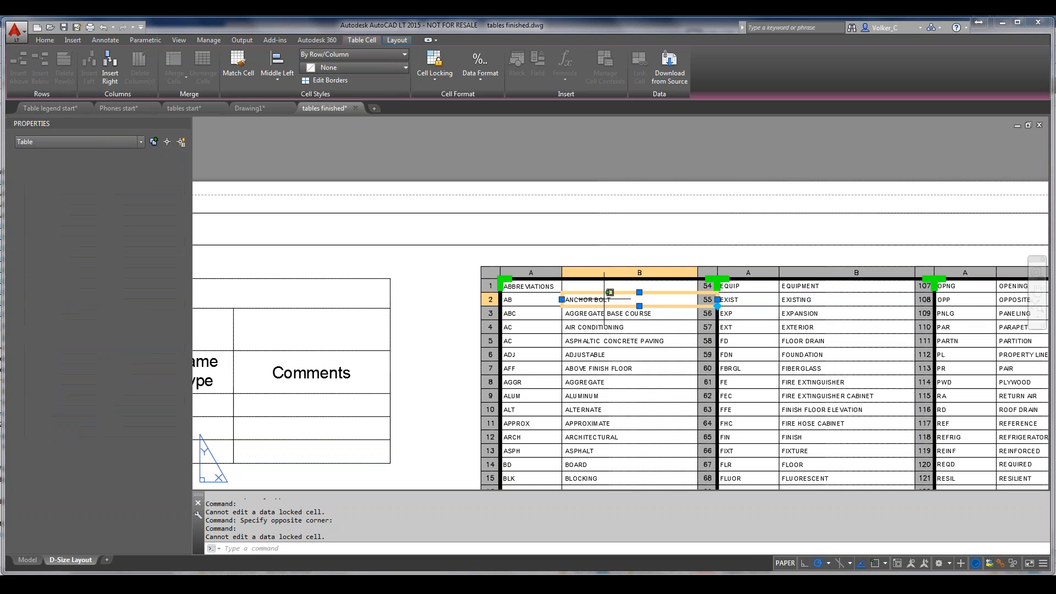
{"action": "left_click", "coordinate": [605, 299]}
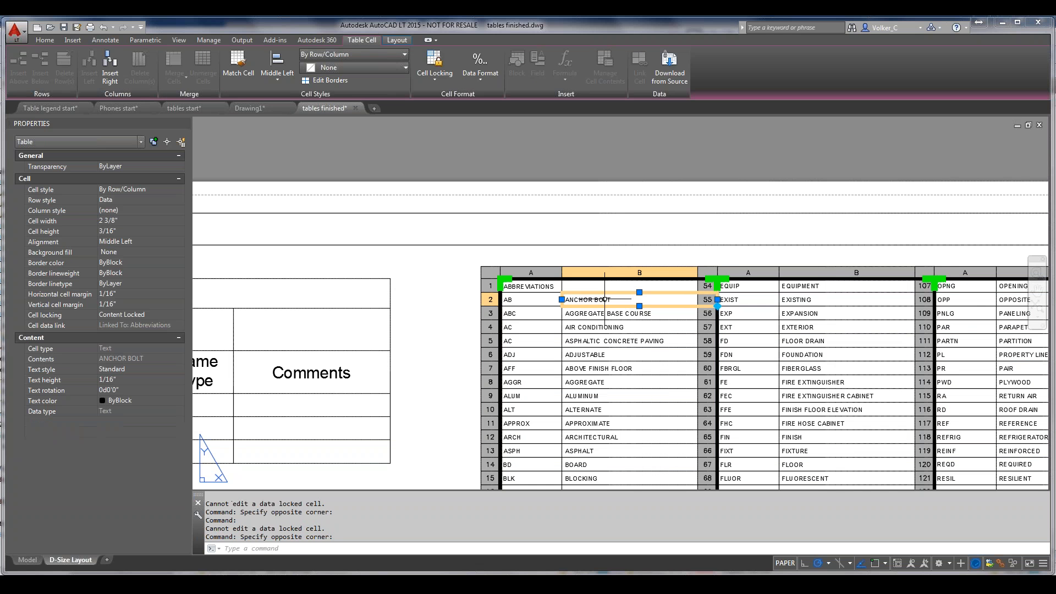
{"action": "scroll", "coordinate": [605, 299], "scroll_direction": "up", "scroll_amount": 4}
{"action": "double_click", "coordinate": [608, 295]}
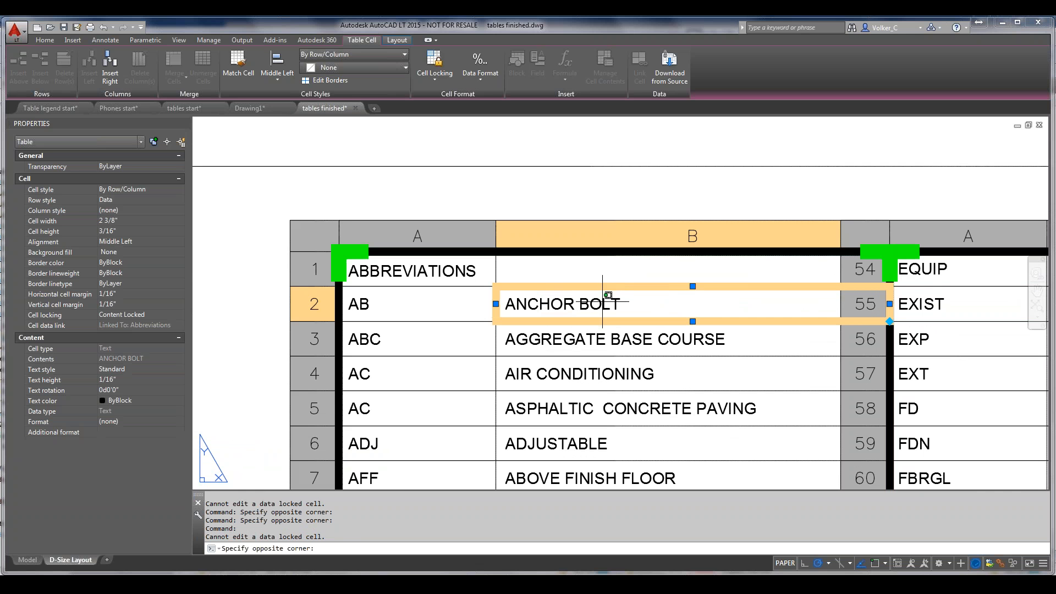
Step: Select the whole of row 4, AC and AIR CONDITIONING, in the abbreviations table
{"action": "left_click", "coordinate": [614, 347]}
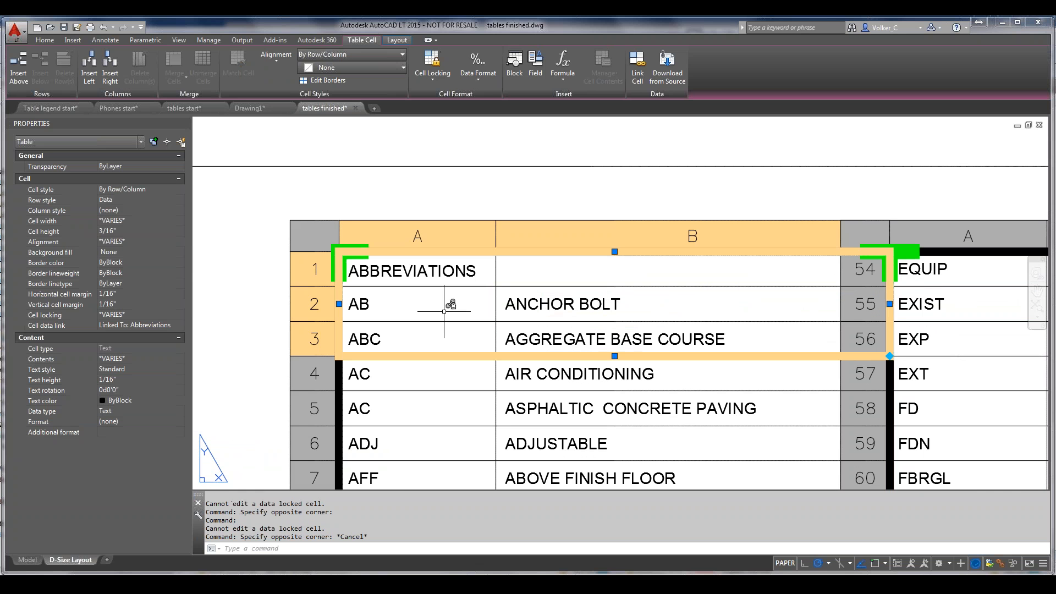
{"action": "left_click", "coordinate": [337, 365]}
{"action": "left_click", "coordinate": [311, 366]}
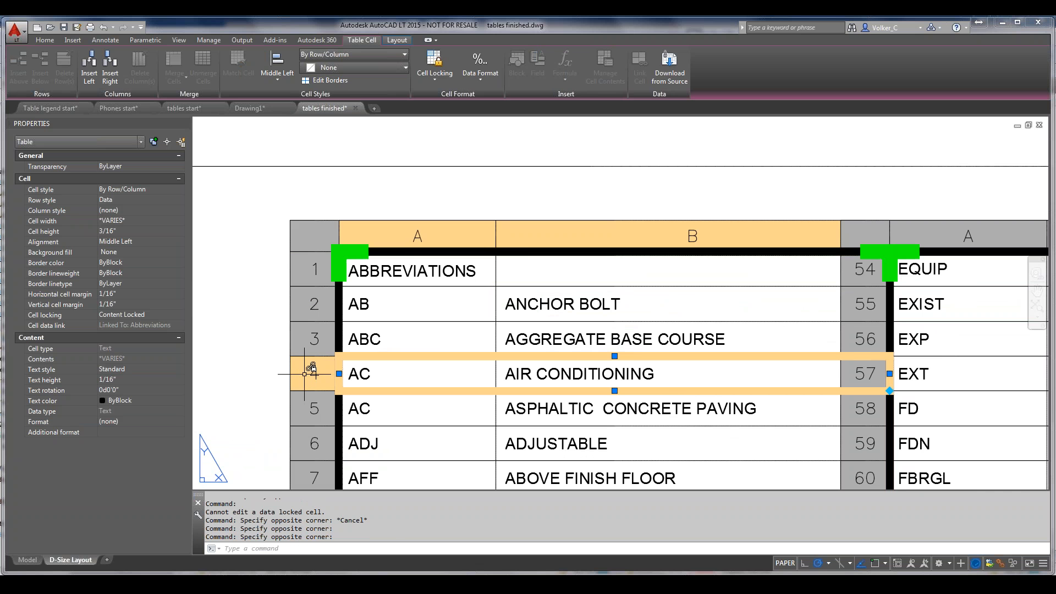
{"action": "left_click", "coordinate": [304, 374]}
{"action": "left_click", "coordinate": [271, 367]}
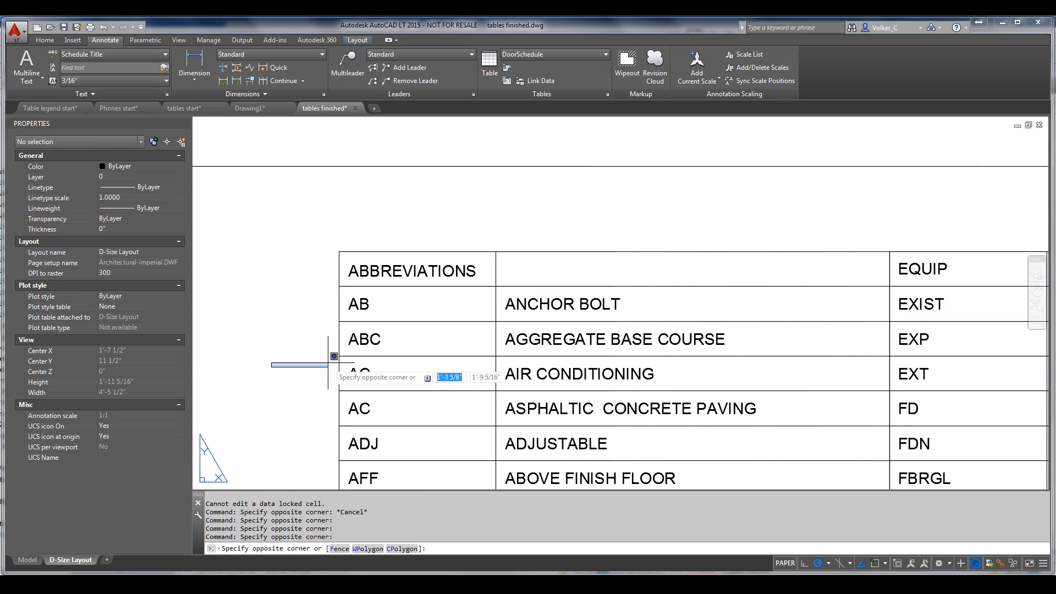
{"action": "left_click", "coordinate": [341, 363]}
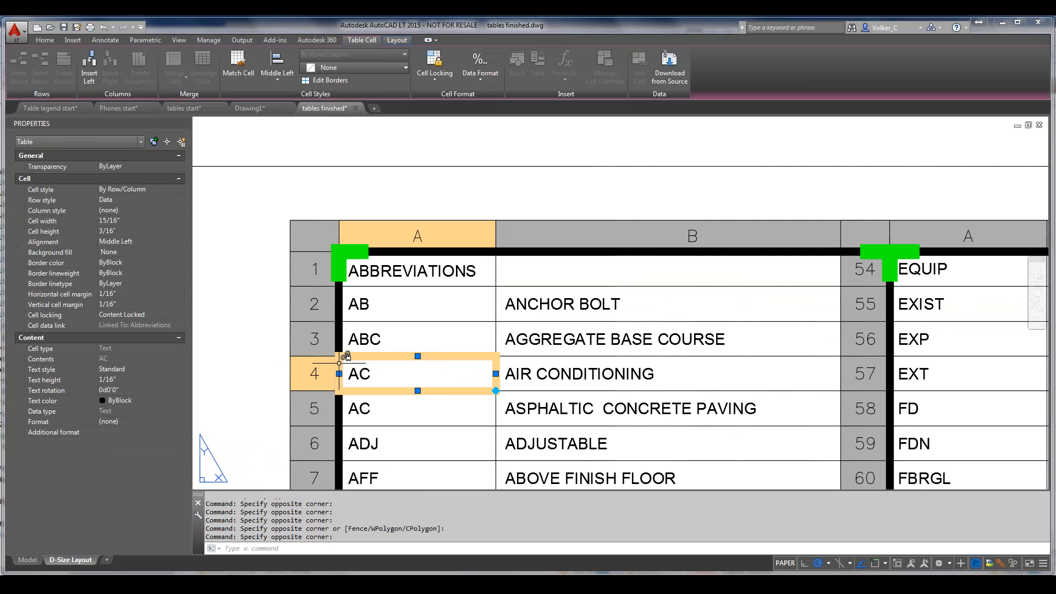
{"action": "left_click_drag", "start_coordinate": [540, 374], "coordinate": [423, 379]}
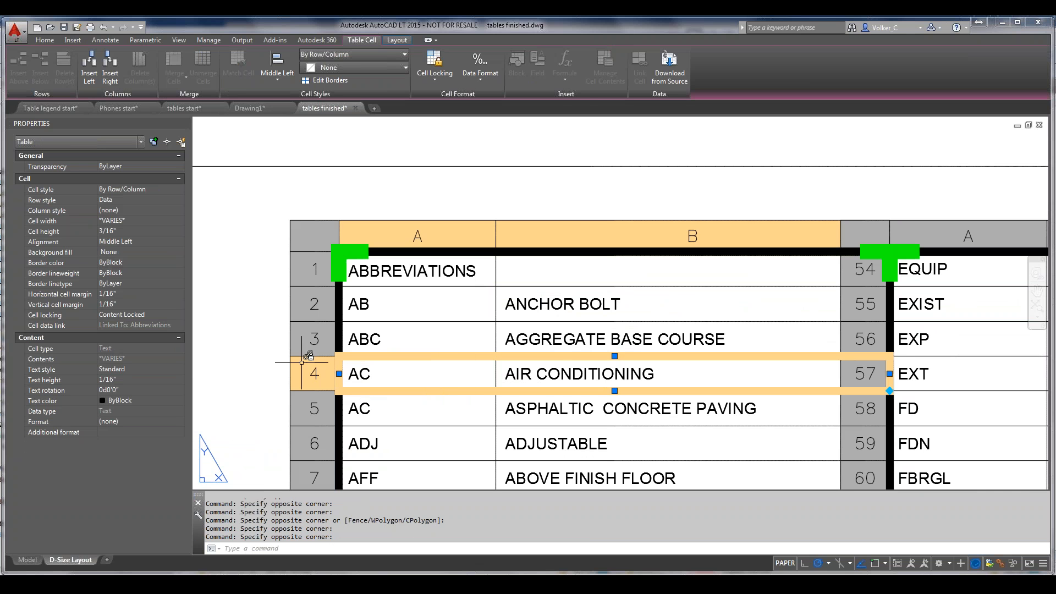
Step: Review the cell locking options for row 4, then dismiss them without choosing one and clear the selection
{"action": "right_click", "coordinate": [427, 364]}
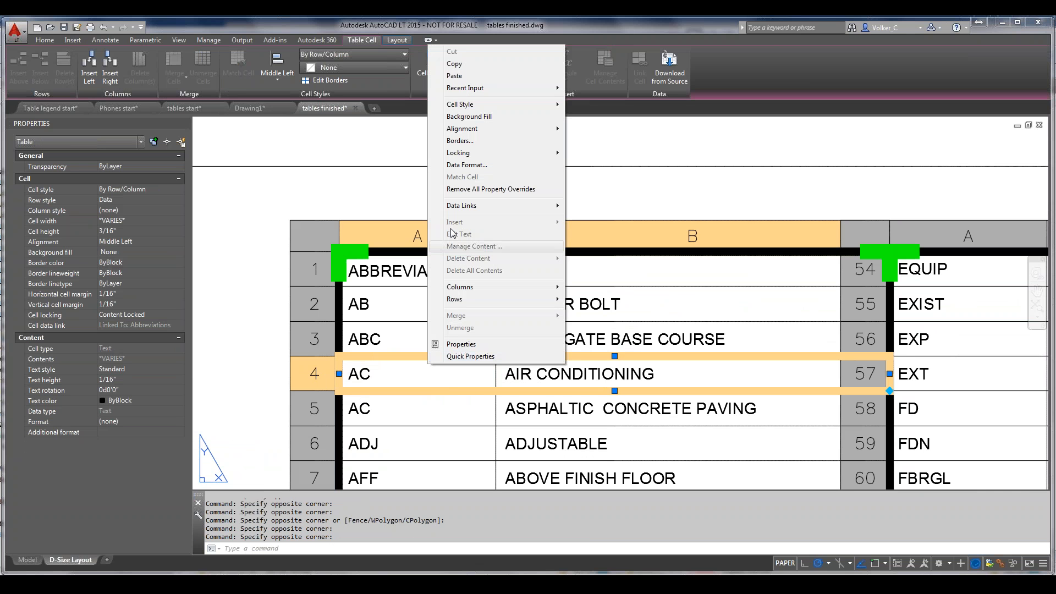
{"action": "mouse_move", "coordinate": [476, 209]}
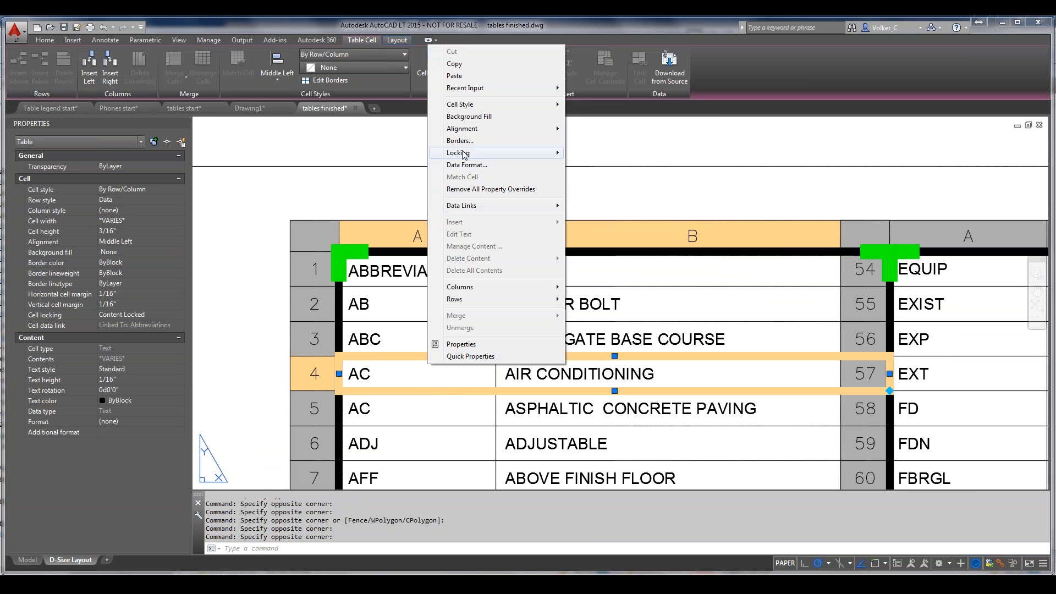
{"action": "mouse_move", "coordinate": [463, 154]}
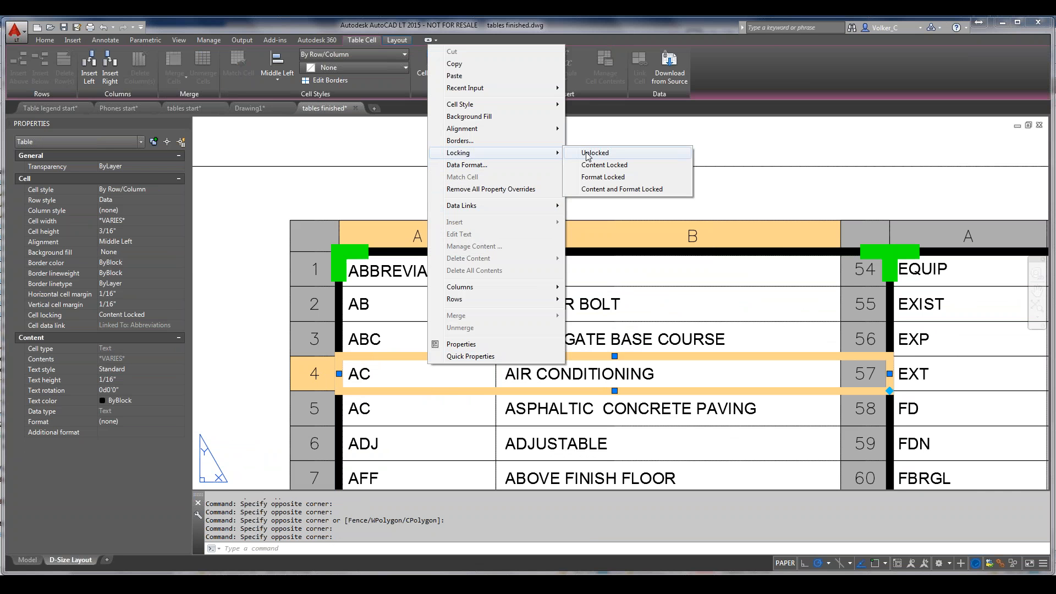
{"action": "left_click", "coordinate": [790, 53]}
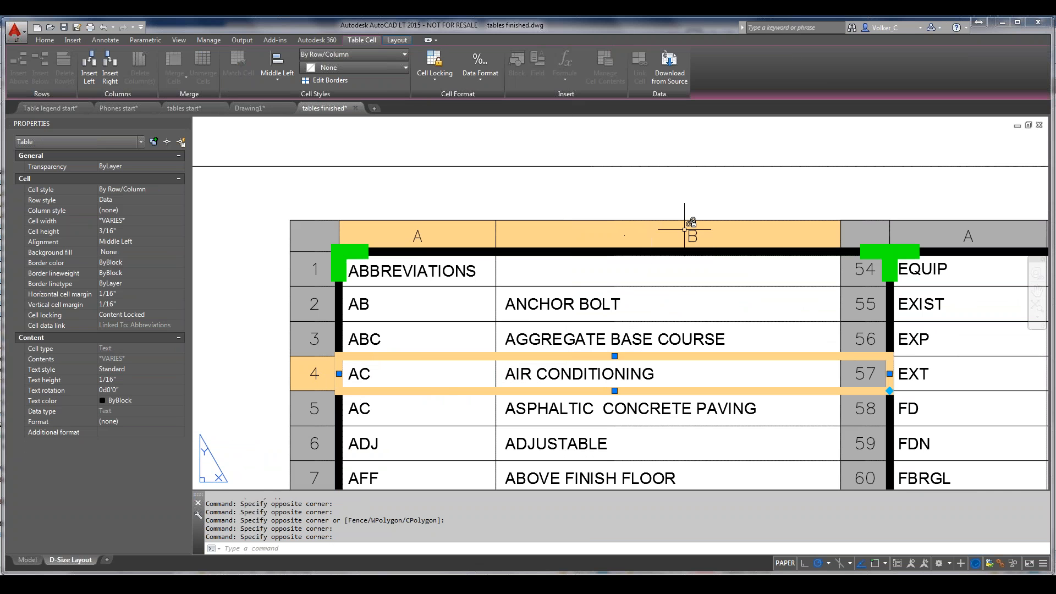
{"action": "mouse_move", "coordinate": [688, 225]}
{"action": "key", "text": "Escape"}
Step: Look over the finished abbreviations table beside the door schedule and return to the tables start drawing
{"action": "scroll", "coordinate": [540, 214], "scroll_direction": "down", "scroll_amount": 5}
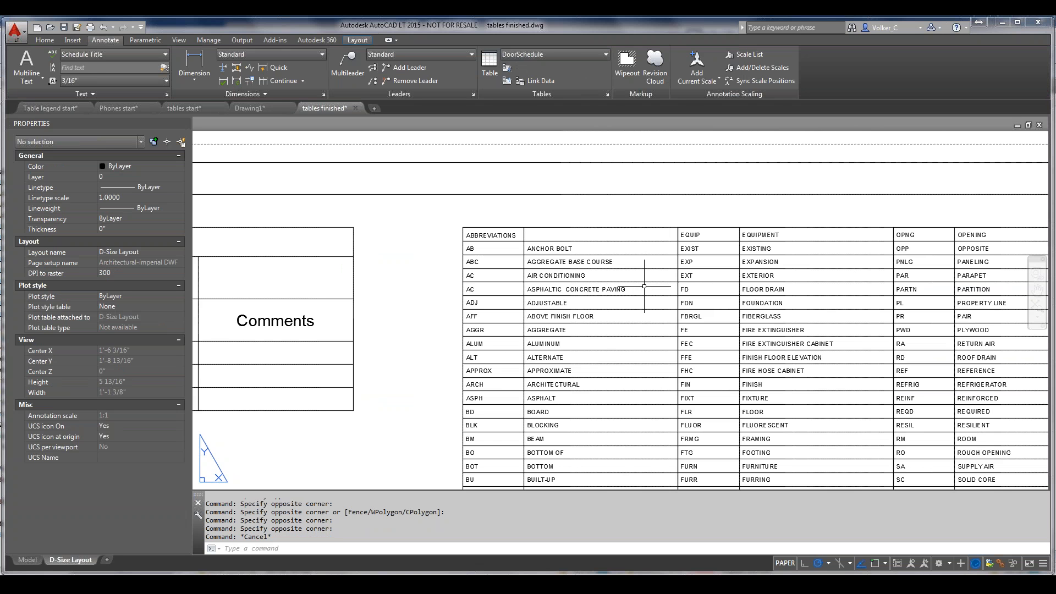
{"action": "scroll", "coordinate": [644, 287], "scroll_direction": "down", "scroll_amount": 2}
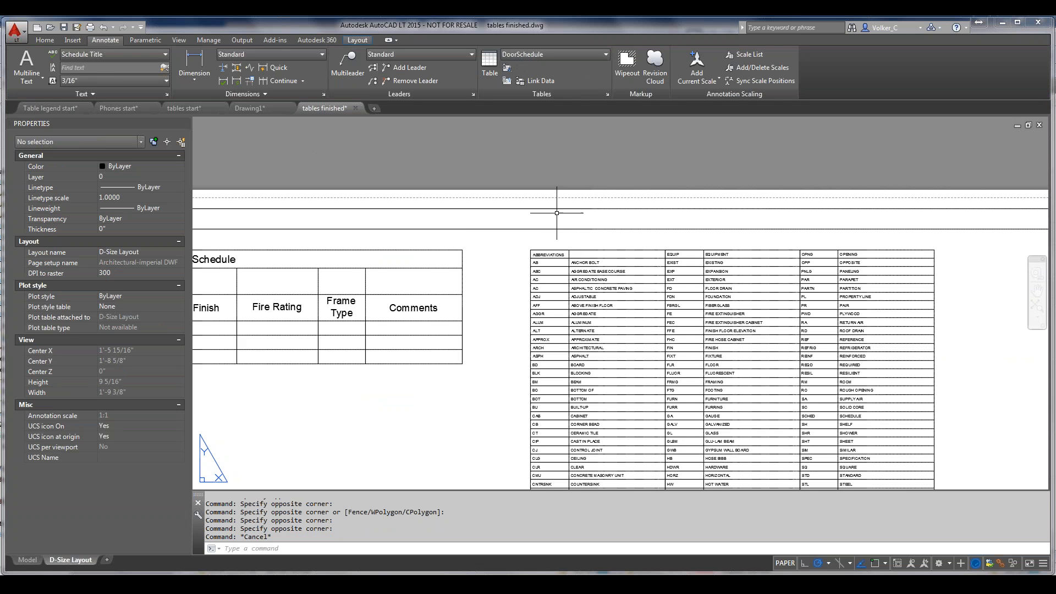
{"action": "left_click", "coordinate": [189, 106]}
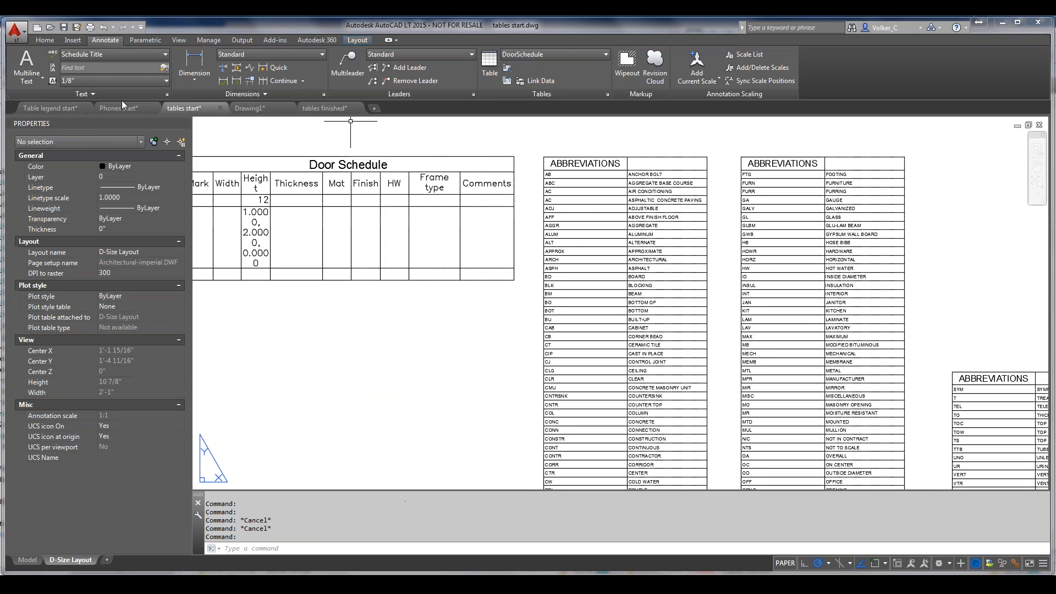
Step: In the Table legend start drawing, change the small LEGEND table's table style to Standard and clear the selection
{"action": "left_click", "coordinate": [68, 109]}
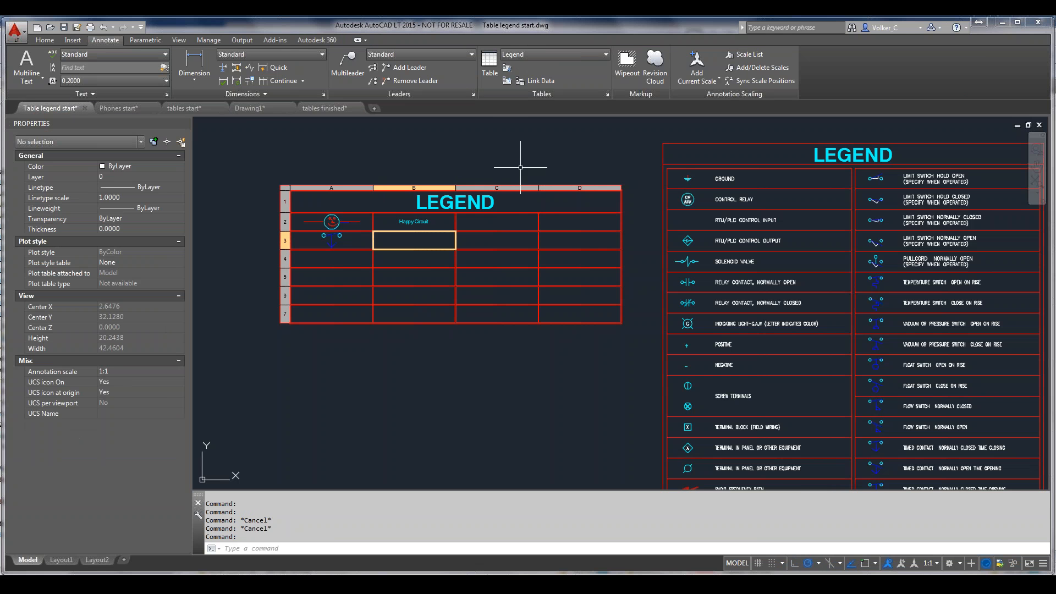
{"action": "key", "text": "Escape"}
{"action": "left_click", "coordinate": [520, 167]}
{"action": "left_click", "coordinate": [456, 207]}
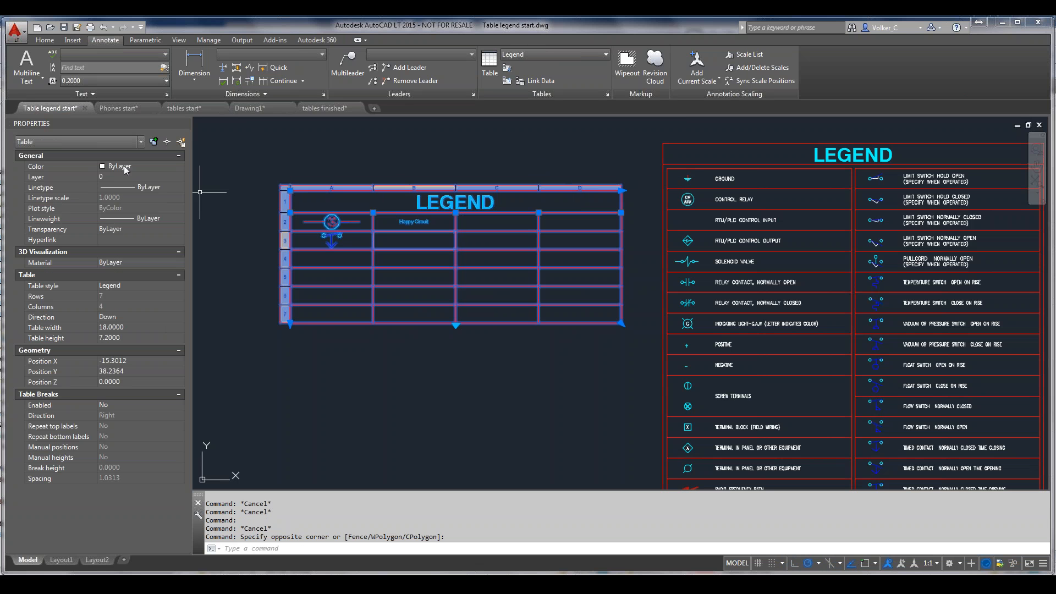
{"action": "left_click", "coordinate": [140, 142]}
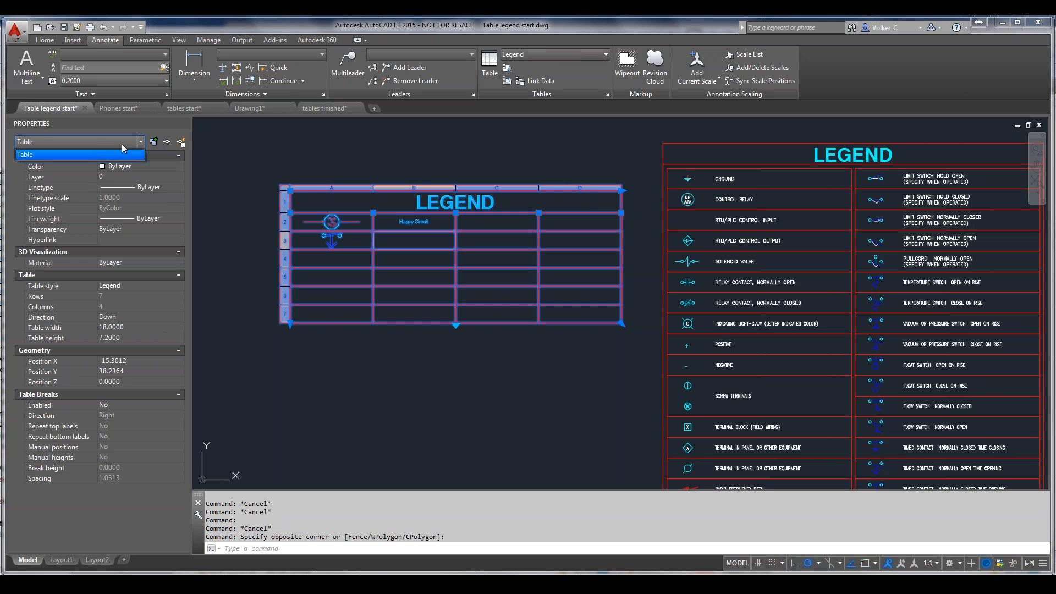
{"action": "left_click", "coordinate": [150, 289]}
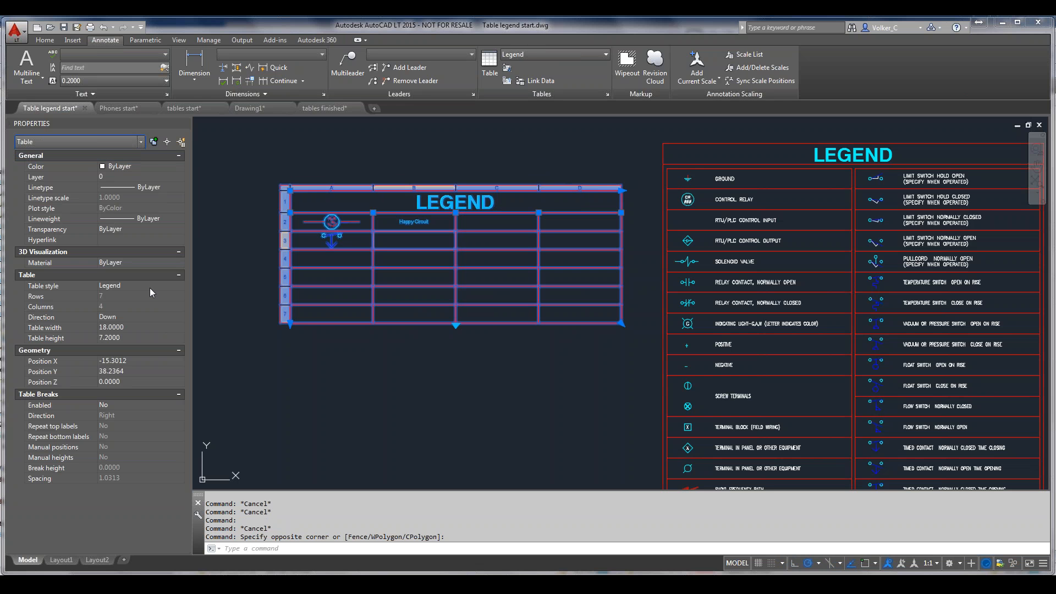
{"action": "left_click", "coordinate": [149, 286]}
{"action": "left_click", "coordinate": [150, 286]}
{"action": "left_click", "coordinate": [144, 305]}
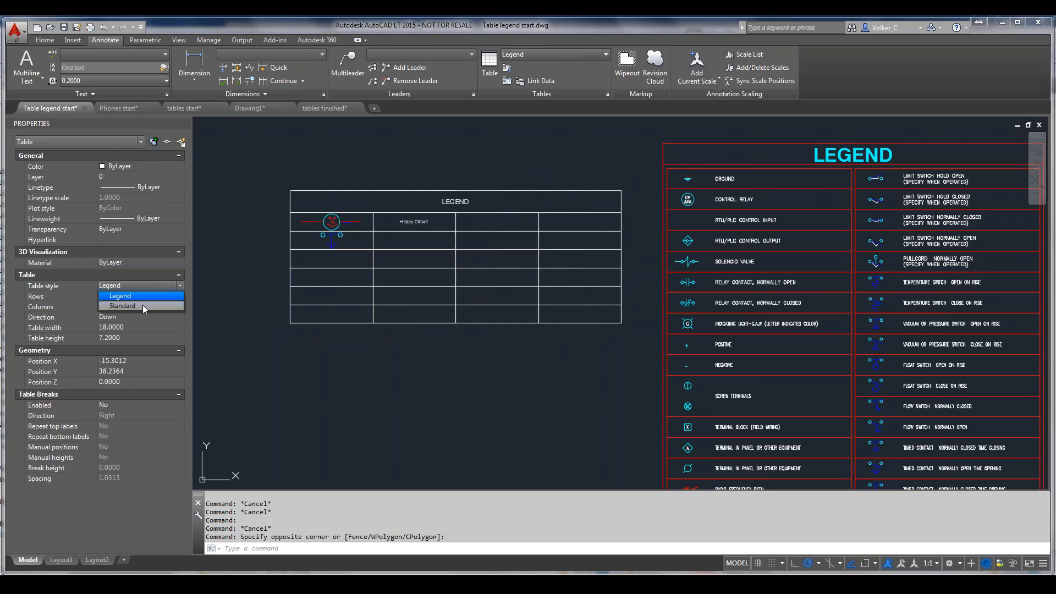
{"action": "key", "text": "Escape"}
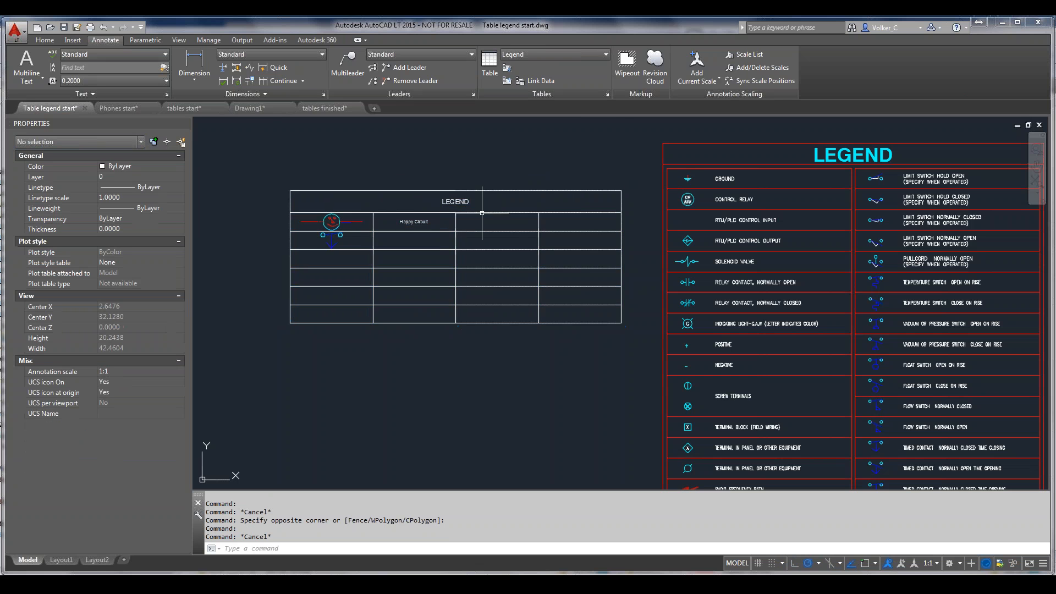
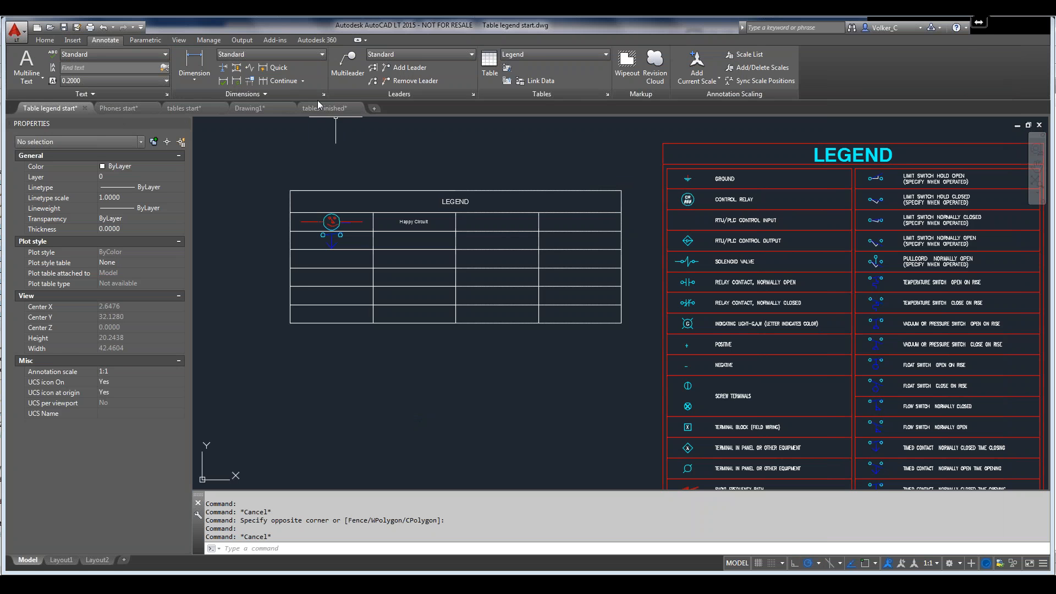
Step: In the tables finished drawing, select the abbreviations table, review its table break properties and column layout, and clear the selection
{"action": "left_click", "coordinate": [325, 109]}
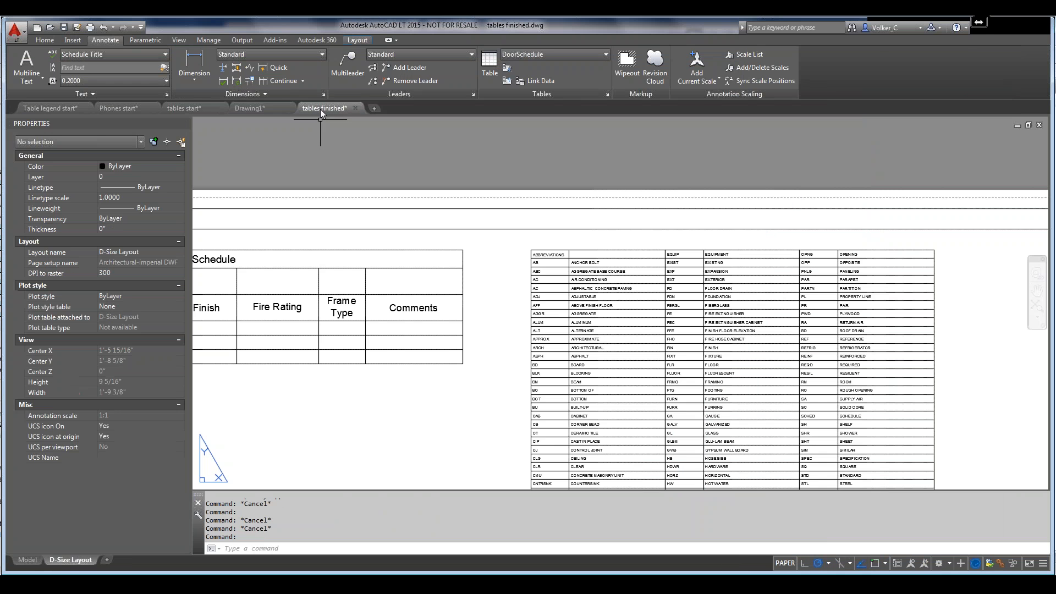
{"action": "left_click", "coordinate": [551, 307]}
{"action": "left_click", "coordinate": [550, 309]}
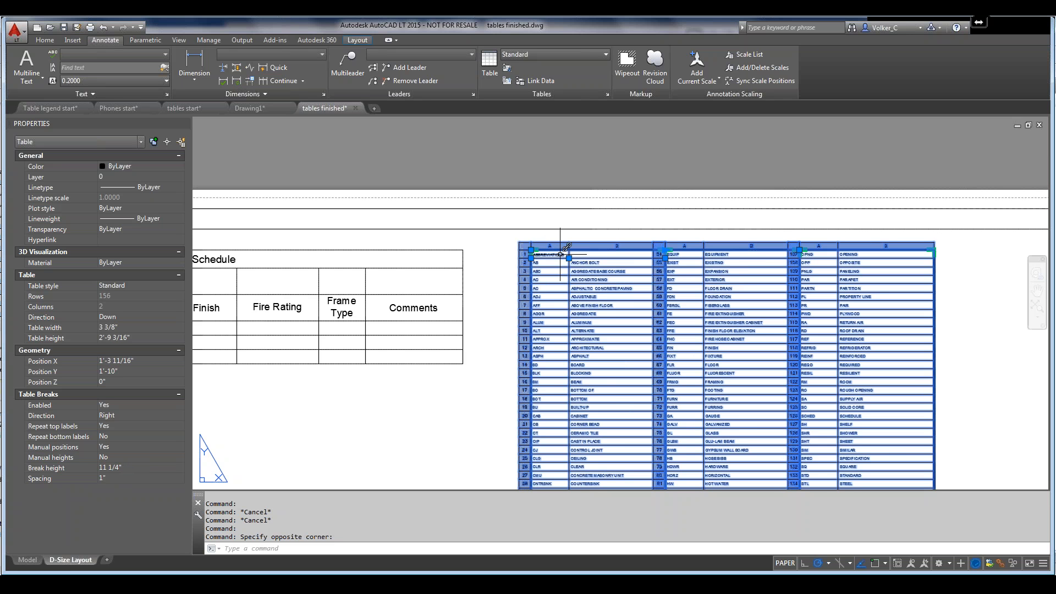
{"action": "mouse_move", "coordinate": [560, 254]}
{"action": "scroll", "coordinate": [649, 357], "scroll_direction": "down", "scroll_amount": 2}
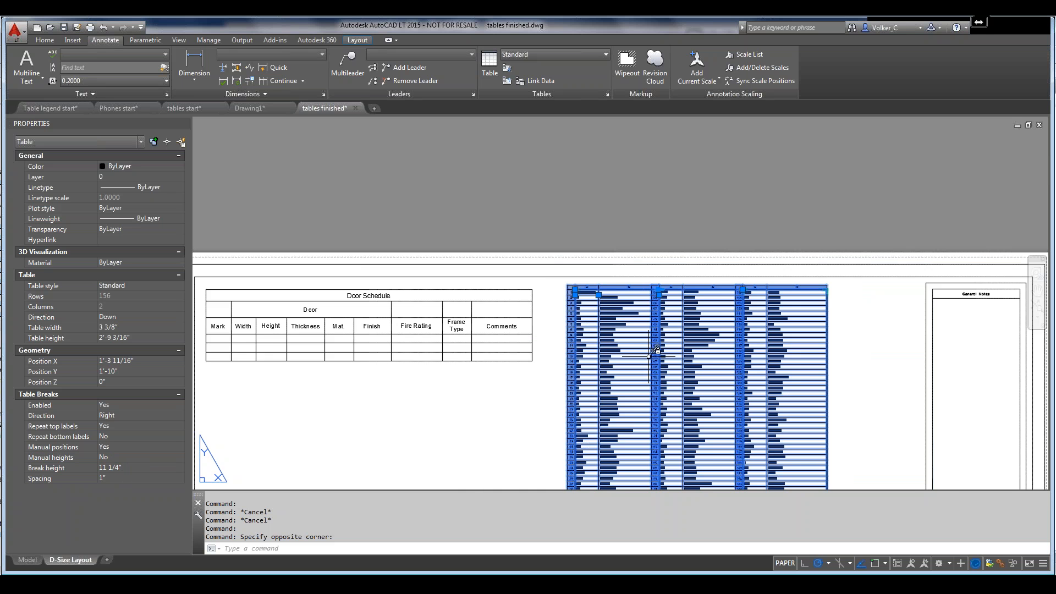
{"action": "middle_click_drag", "start_coordinate": [657, 350], "coordinate": [537, 252]}
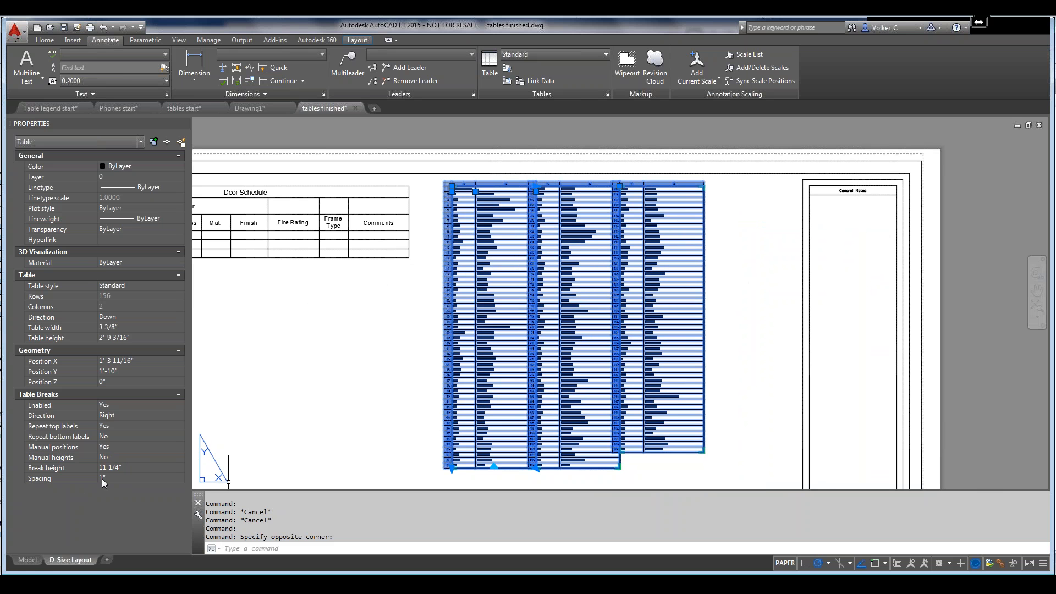
{"action": "scroll", "coordinate": [539, 187], "scroll_direction": "up", "scroll_amount": 4}
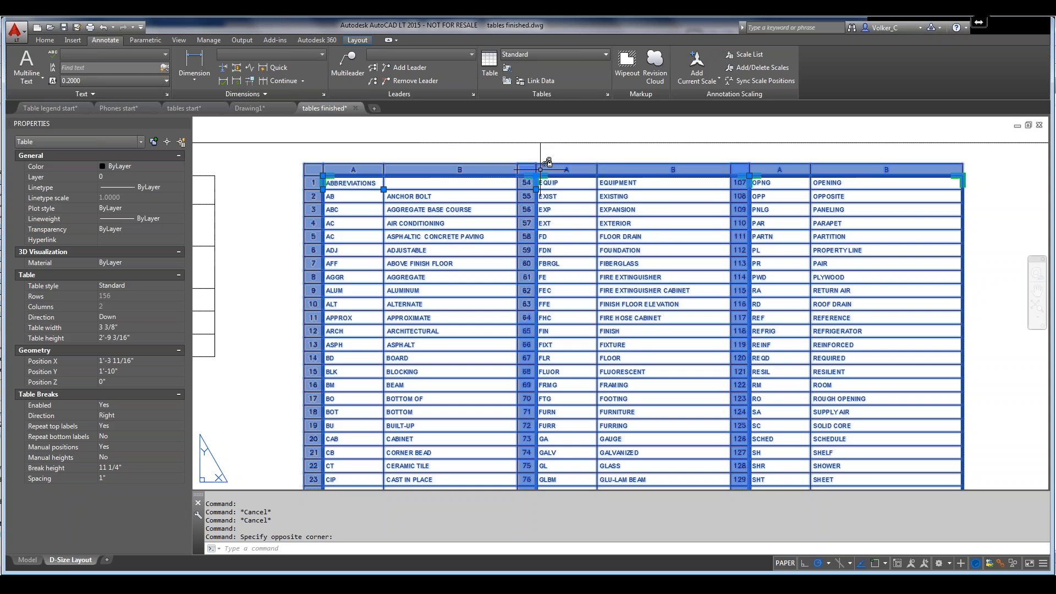
{"action": "mouse_move", "coordinate": [548, 162]}
{"action": "key", "text": "Escape"}
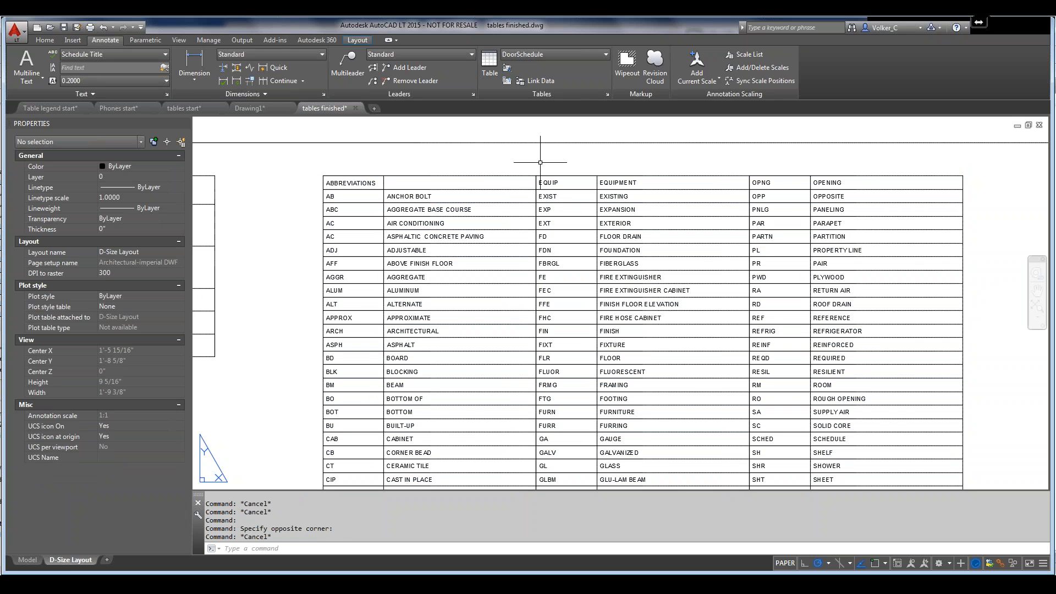
{"action": "scroll", "coordinate": [541, 162], "scroll_direction": "down", "scroll_amount": 2}
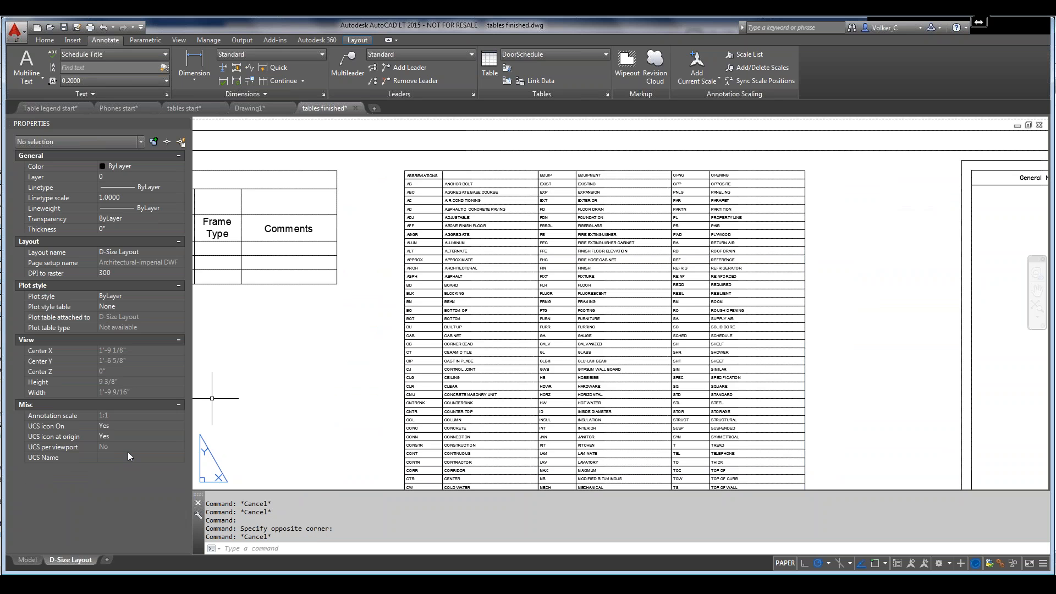
{"action": "scroll", "coordinate": [478, 233], "scroll_direction": "down", "scroll_amount": 2}
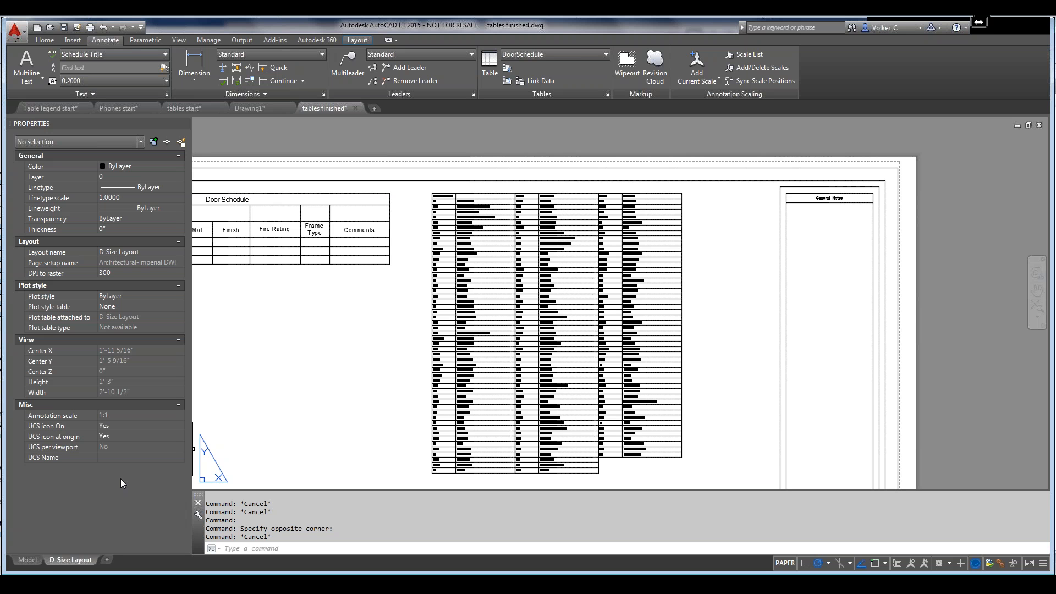
{"action": "left_click", "coordinate": [325, 245]}
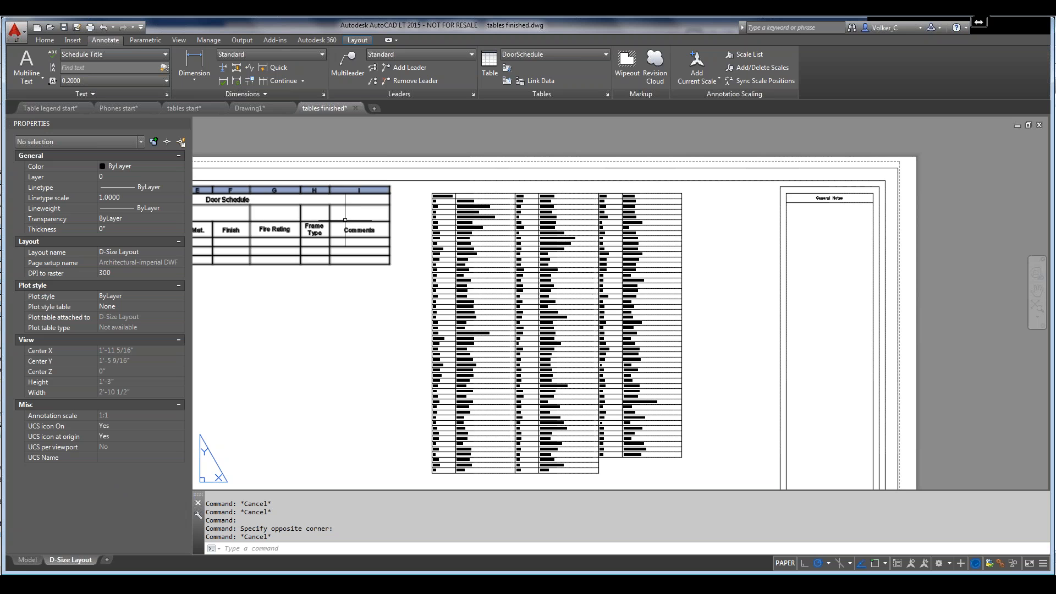
{"action": "key", "text": "Escape"}
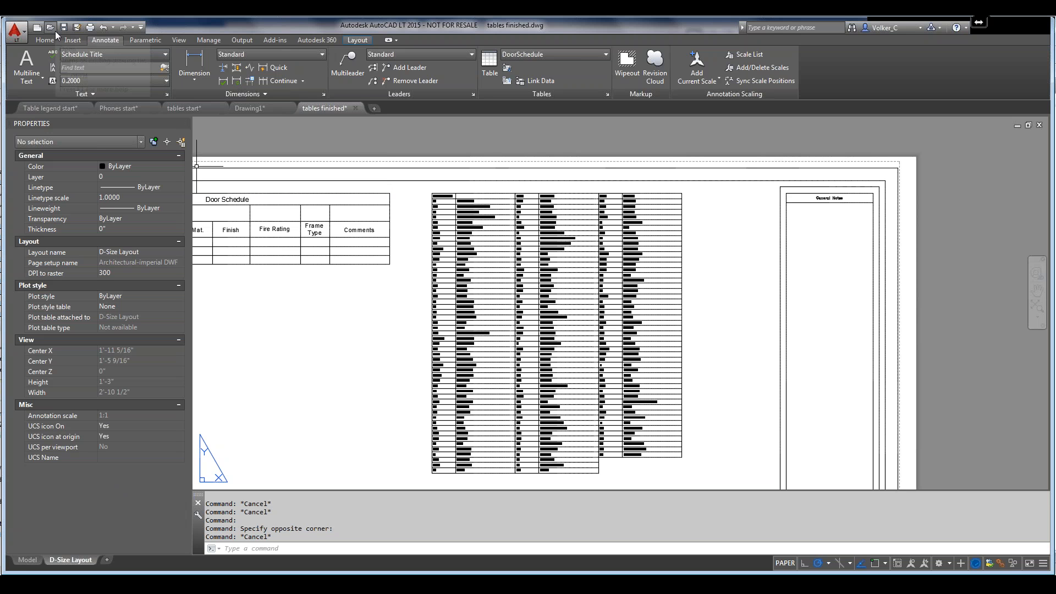
Step: Open the drawing template acadlt.dwt and look at its Layout1 and model space
{"action": "left_click", "coordinate": [51, 29]}
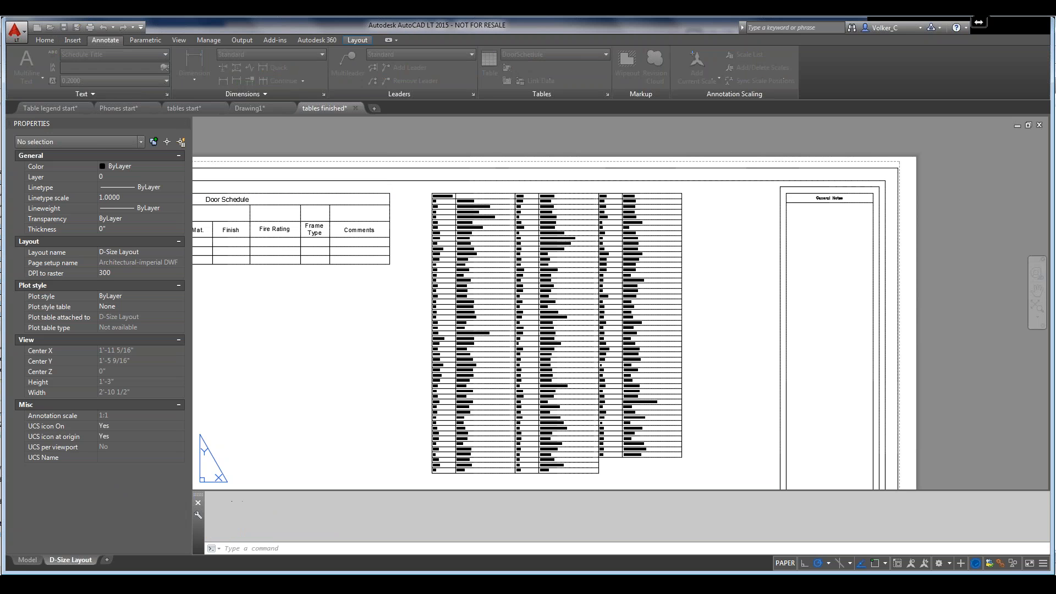
{"action": "left_click", "coordinate": [517, 422]}
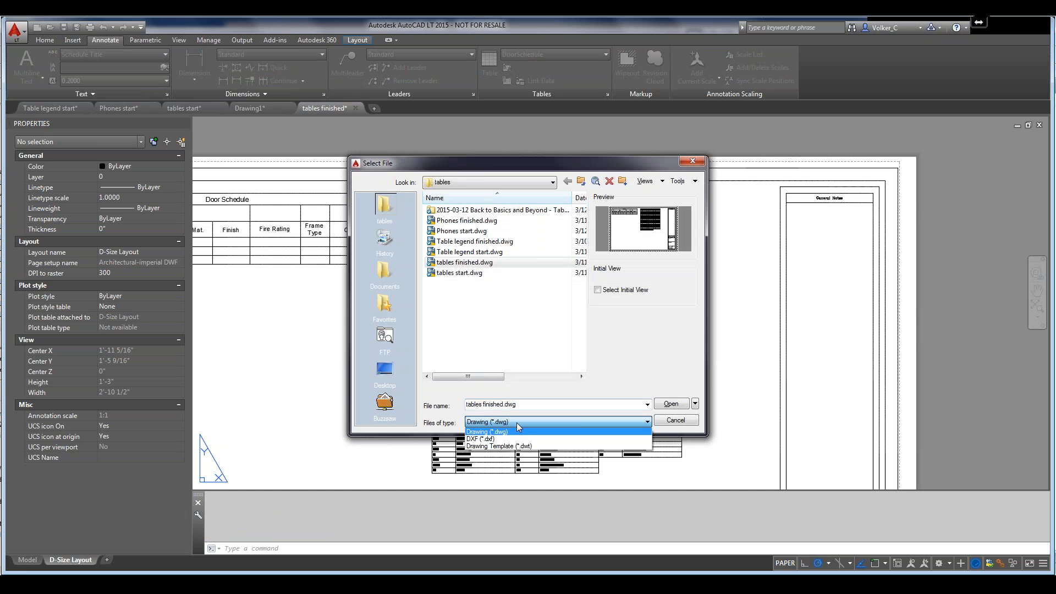
{"action": "left_click", "coordinate": [514, 450]}
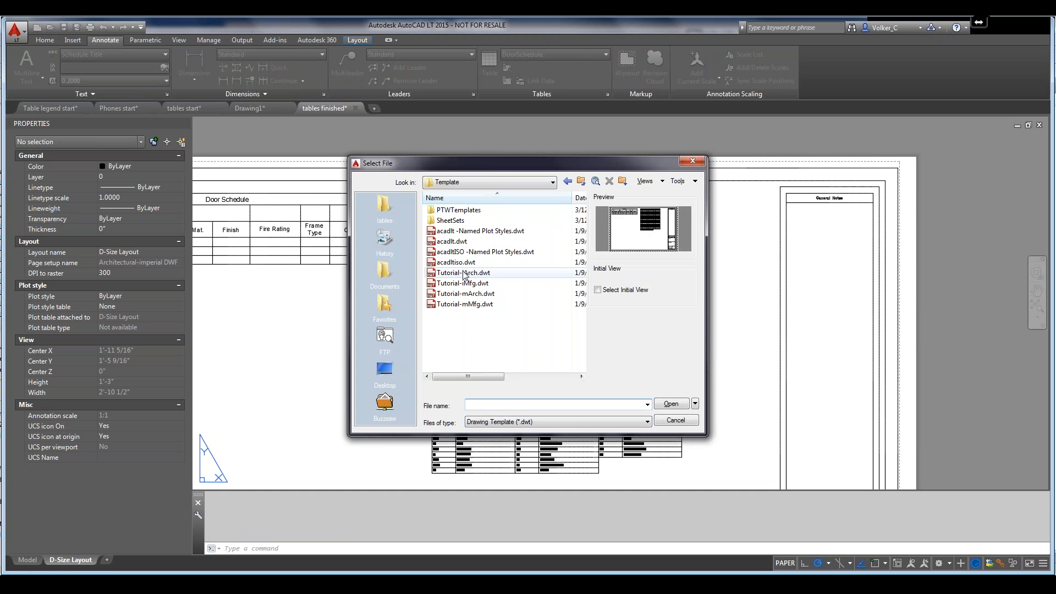
{"action": "left_click", "coordinate": [449, 242]}
{"action": "double_click", "coordinate": [450, 242]}
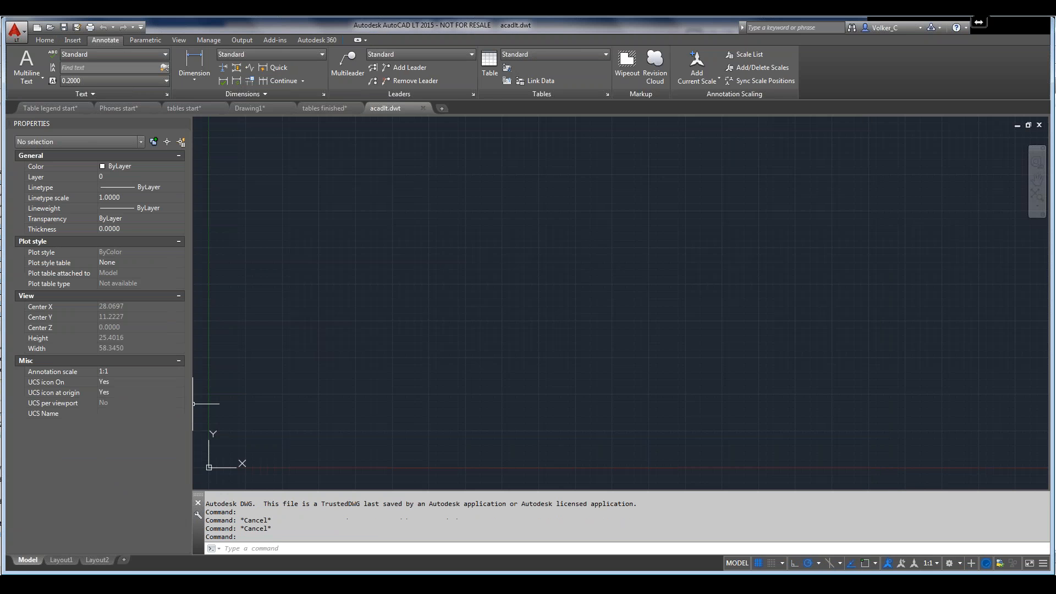
{"action": "left_click", "coordinate": [58, 560]}
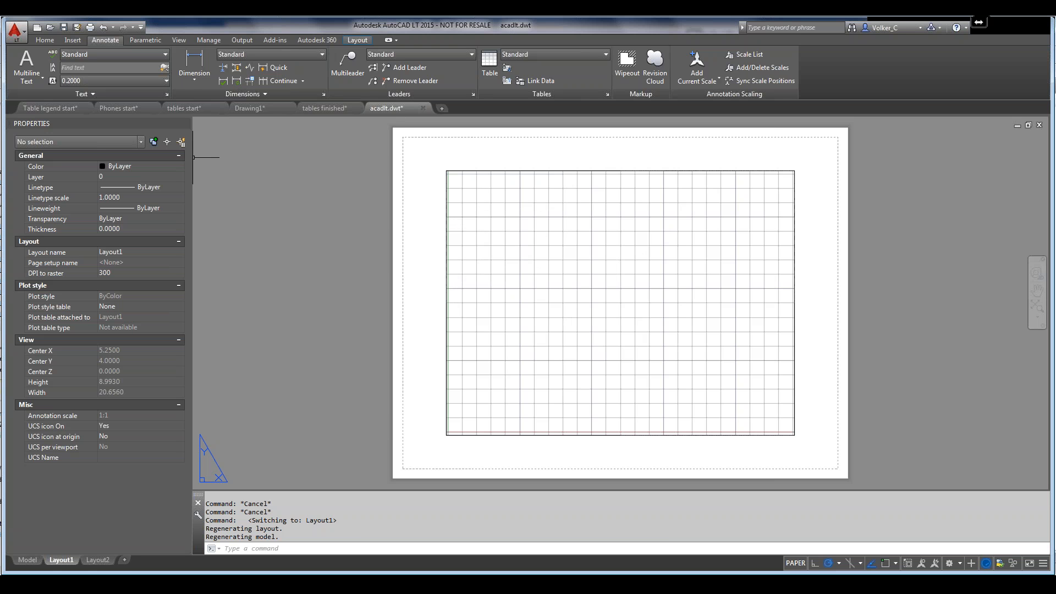
{"action": "left_click", "coordinate": [26, 560]}
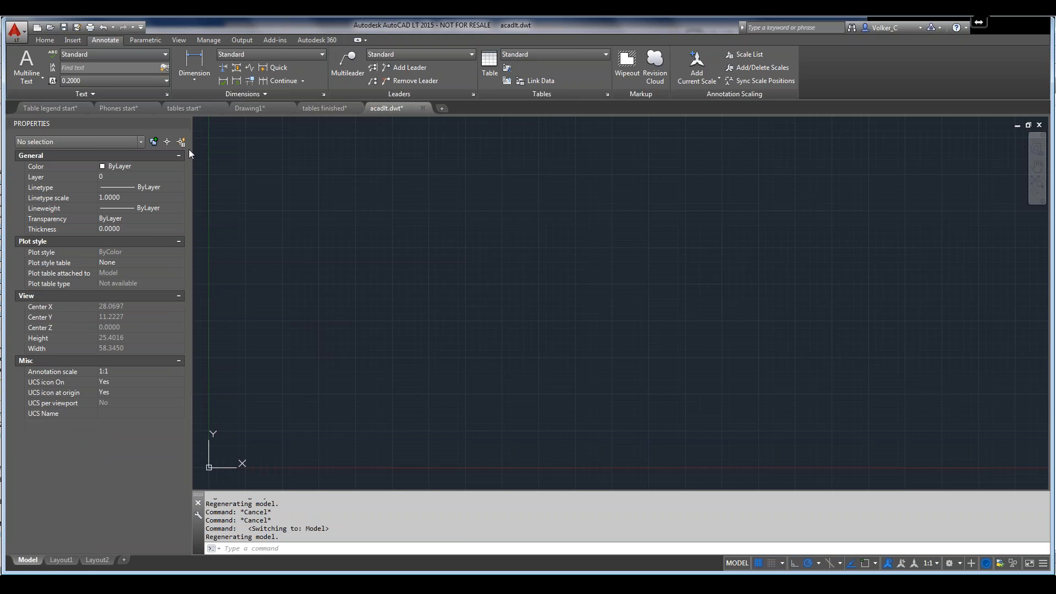
Step: Return to the tables finished drawing and view the whole D-size sheet with its title block
{"action": "left_click", "coordinate": [323, 108]}
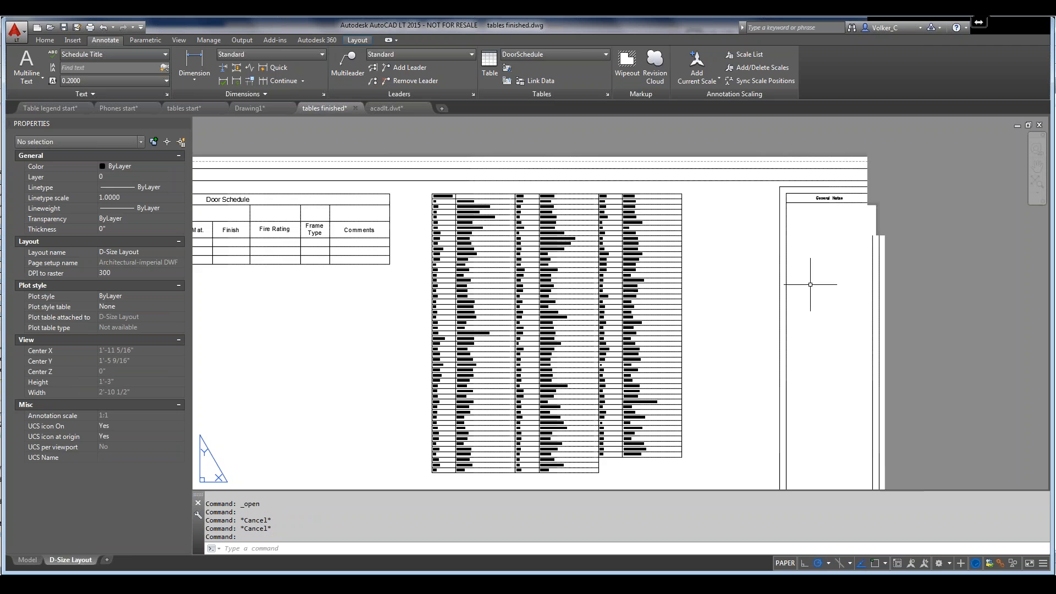
{"action": "scroll", "coordinate": [810, 284], "scroll_direction": "down", "scroll_amount": 3}
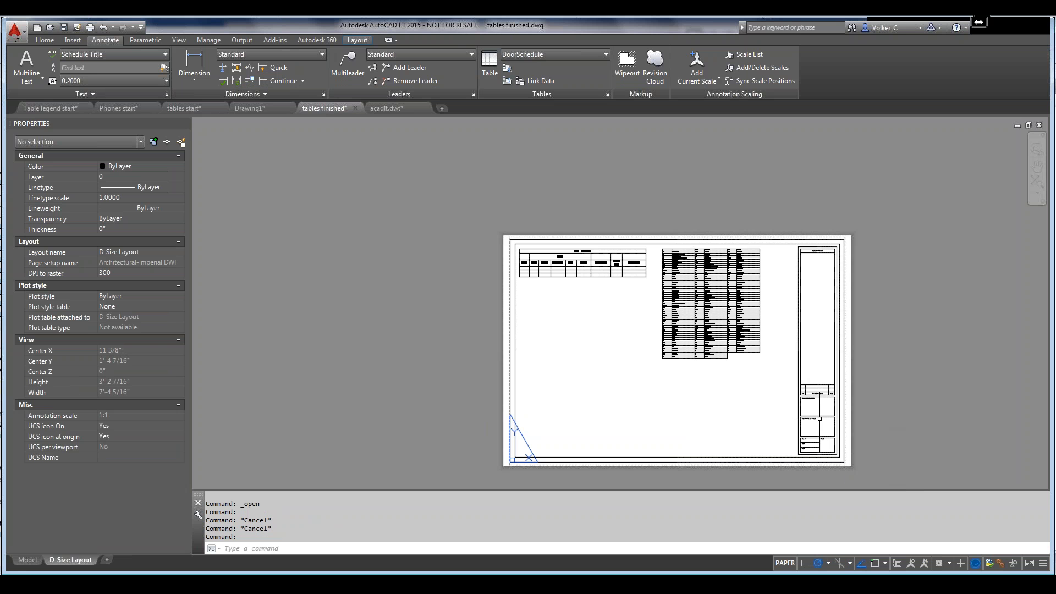
{"action": "middle_click_drag", "start_coordinate": [819, 419], "coordinate": [736, 364]}
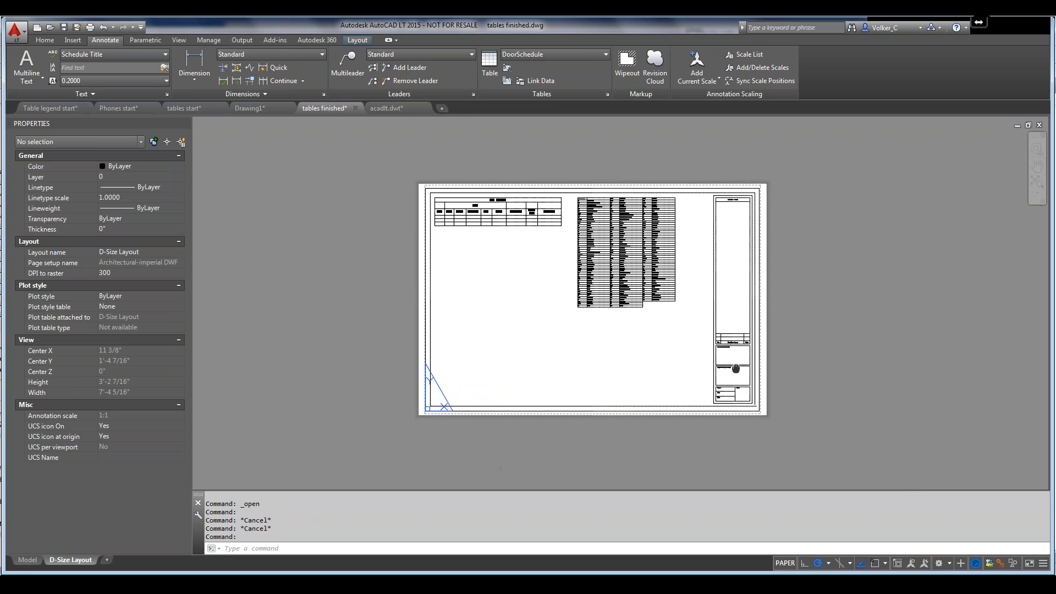